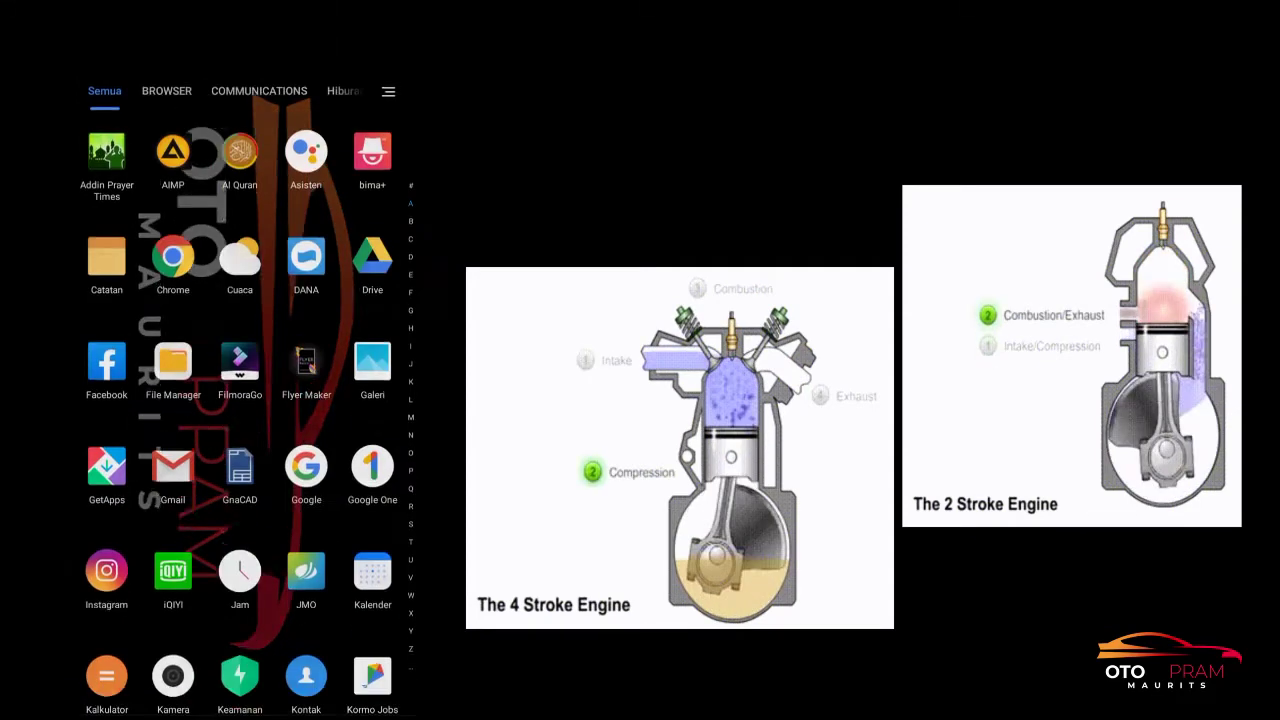
- Launch GnaCAD and create a new blank drawing in metric units
{"action": "left_click", "coordinate": [240, 402]}
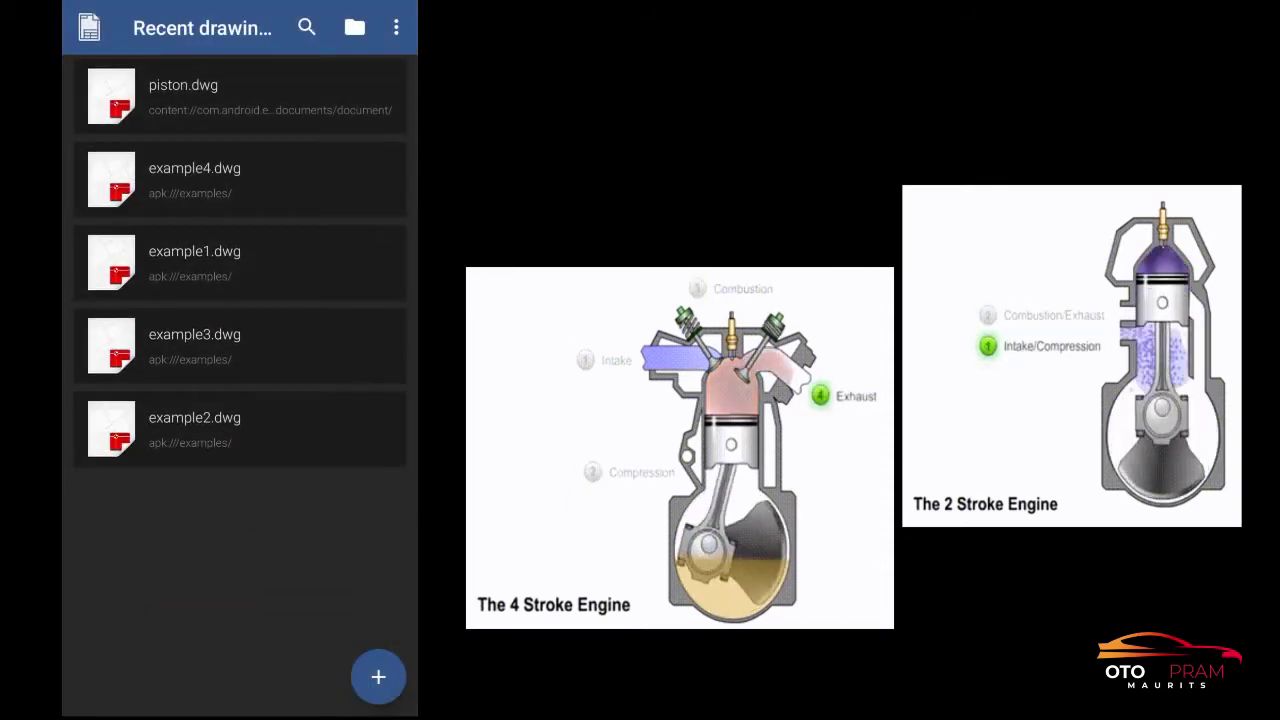
{"action": "left_click", "coordinate": [378, 676]}
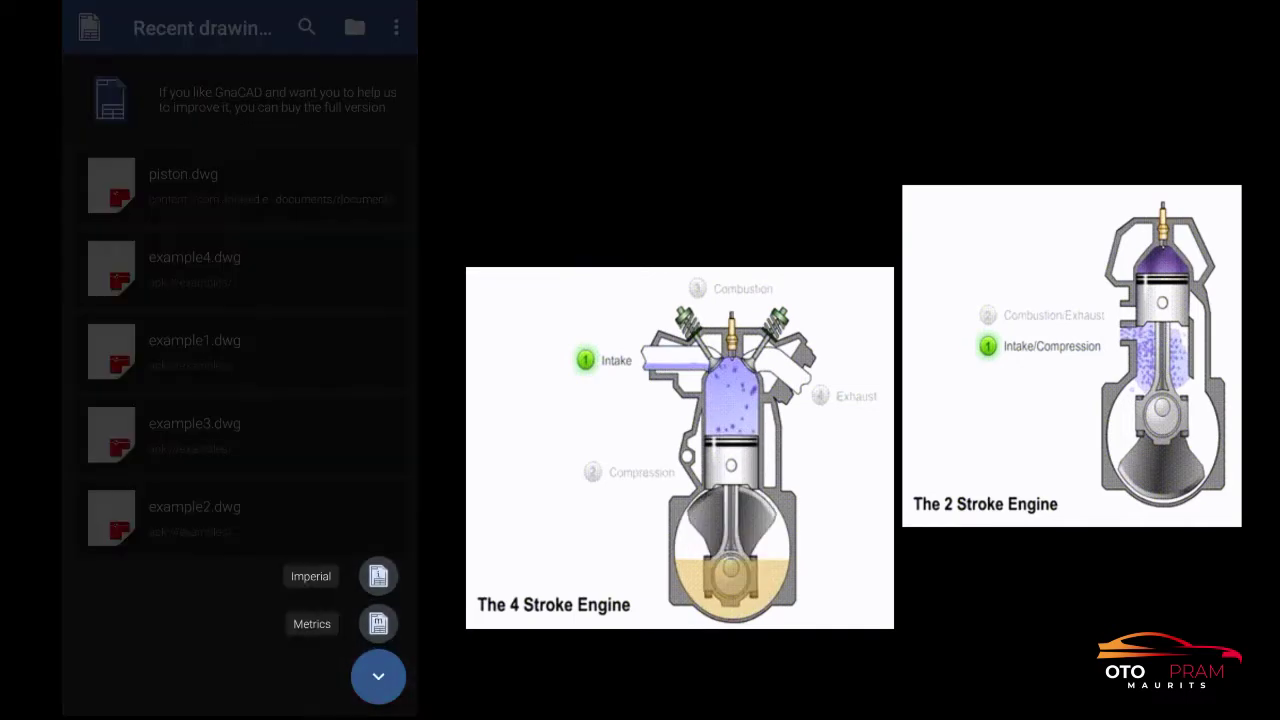
{"action": "left_click", "coordinate": [374, 628]}
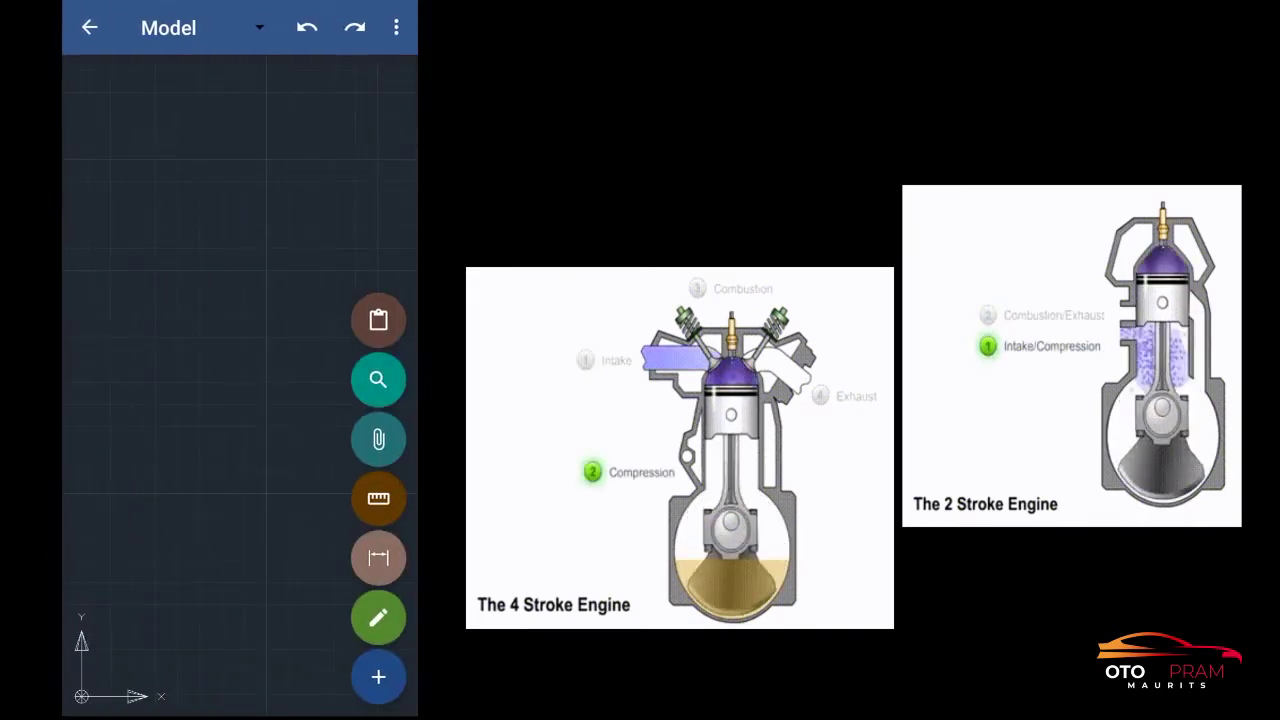
{"action": "left_click", "coordinate": [378, 676]}
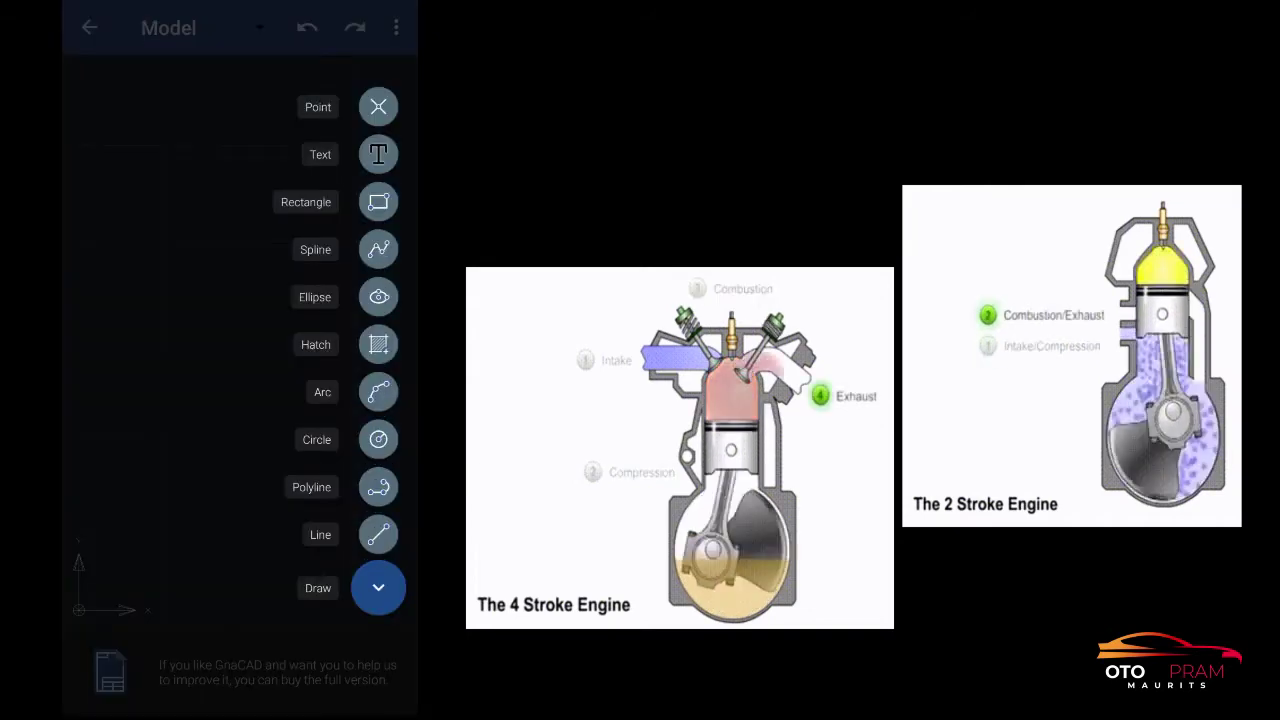
- Start a line at a picked point with a 7 mm segment pointing straight up at 90°
{"action": "left_click", "coordinate": [378, 534]}
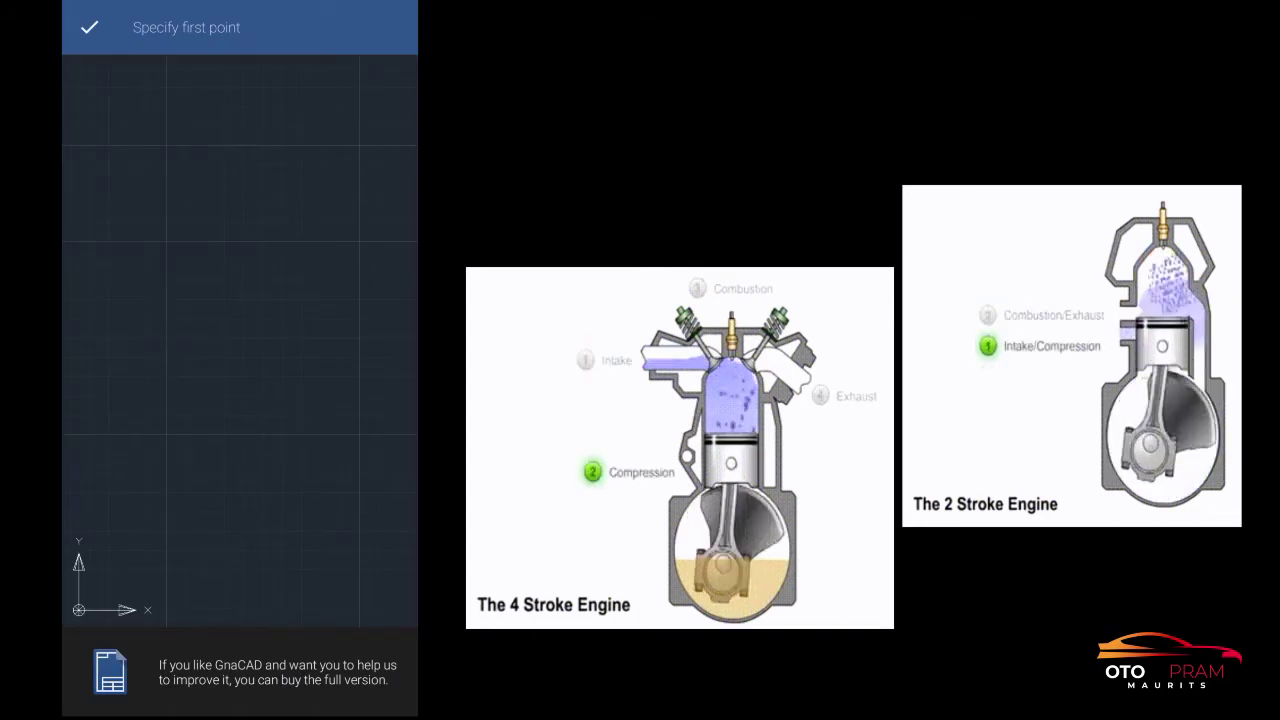
{"action": "left_click", "coordinate": [150, 405]}
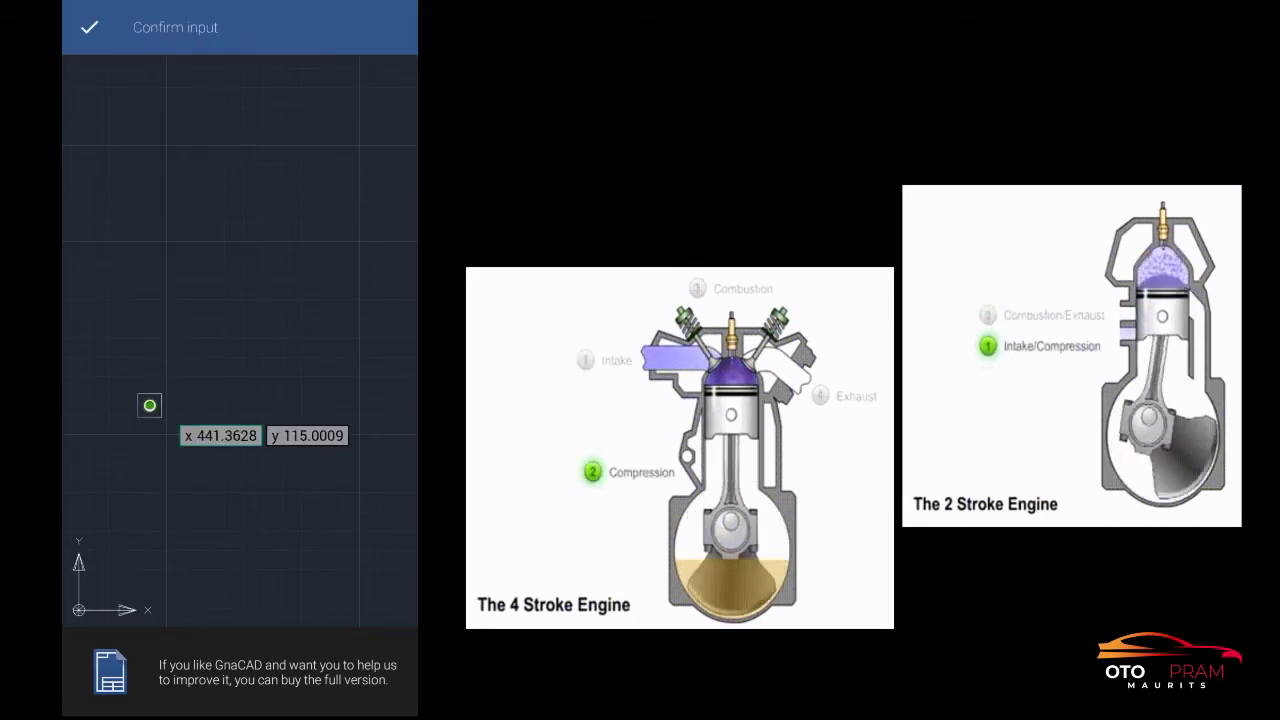
{"action": "left_click", "coordinate": [89, 27]}
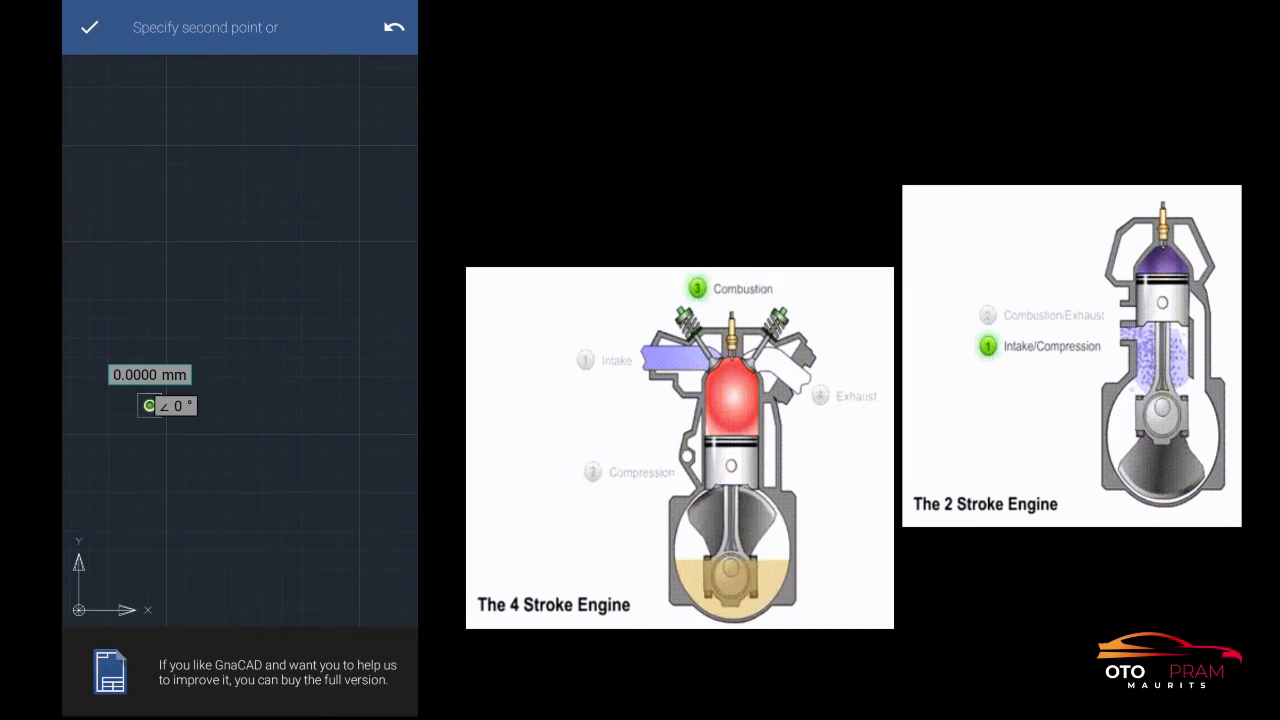
{"action": "left_click", "coordinate": [130, 375]}
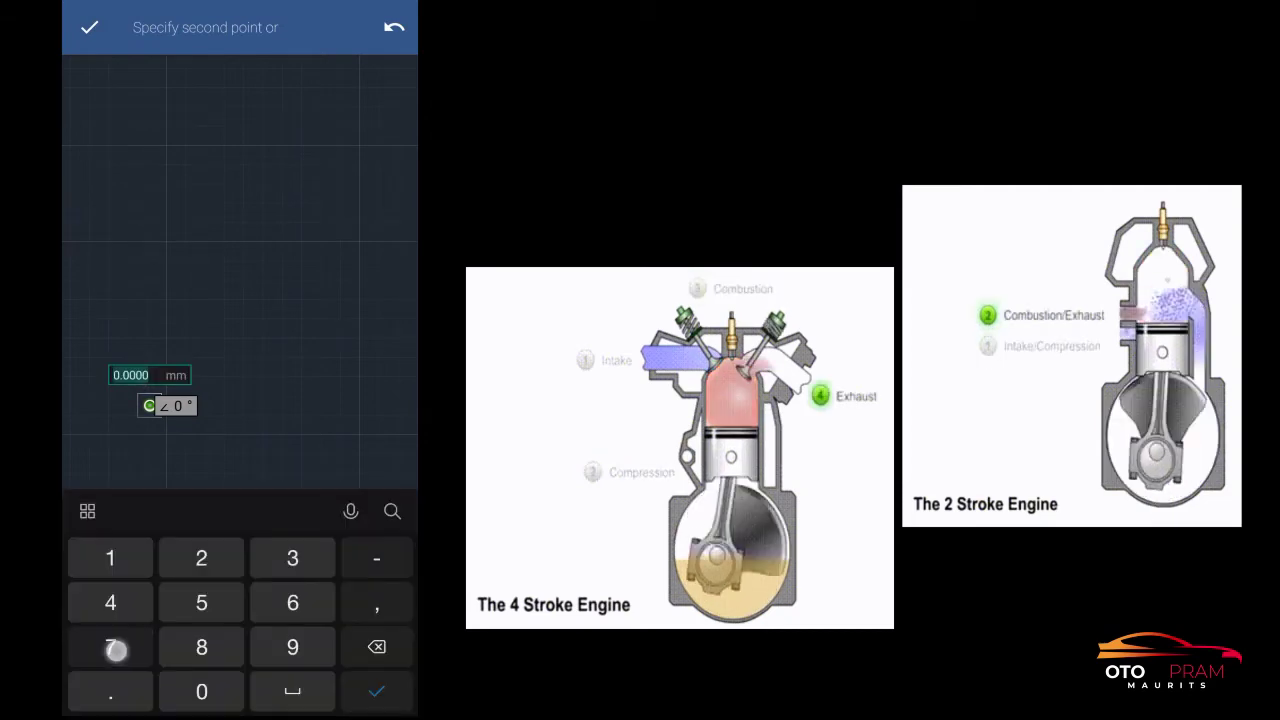
{"action": "type", "text": "7"}
{"action": "key", "text": "Return"}
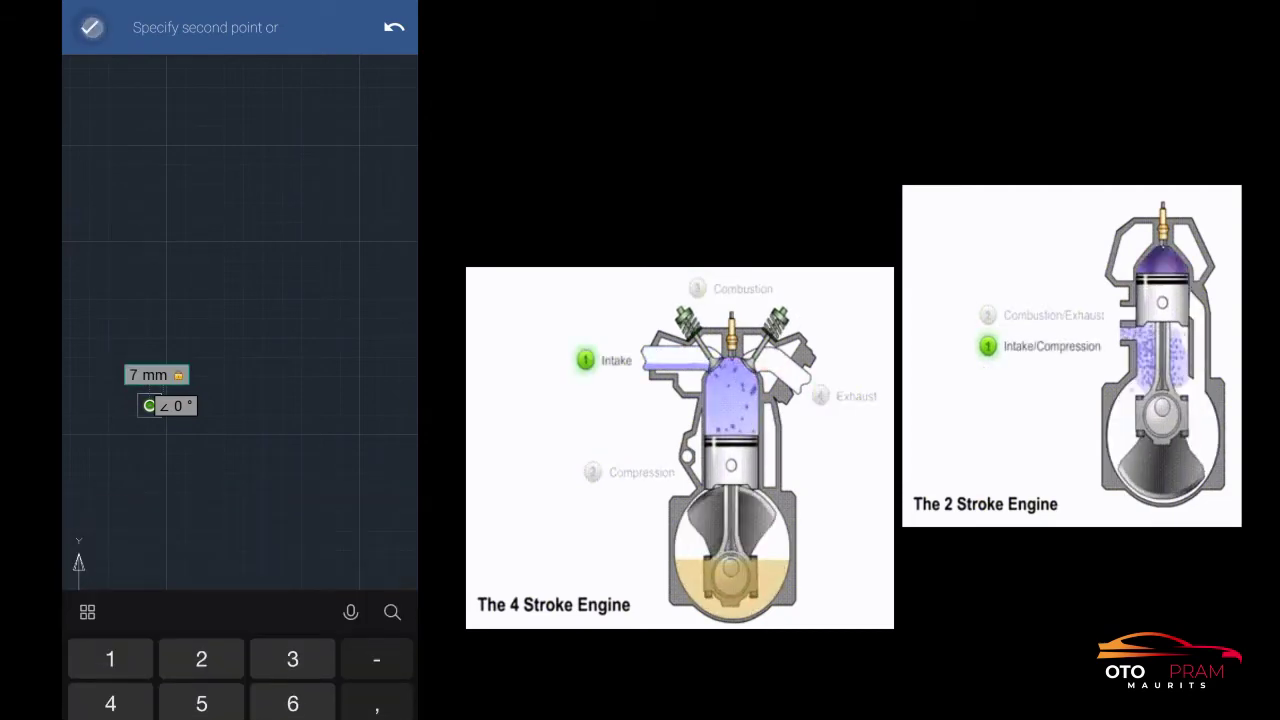
{"action": "mouse_move", "coordinate": [277, 404]}
{"action": "left_mouse_down"}
{"action": "mouse_move", "coordinate": [329, 416]}
{"action": "mouse_move", "coordinate": [356, 449]}
{"action": "left_mouse_up"}
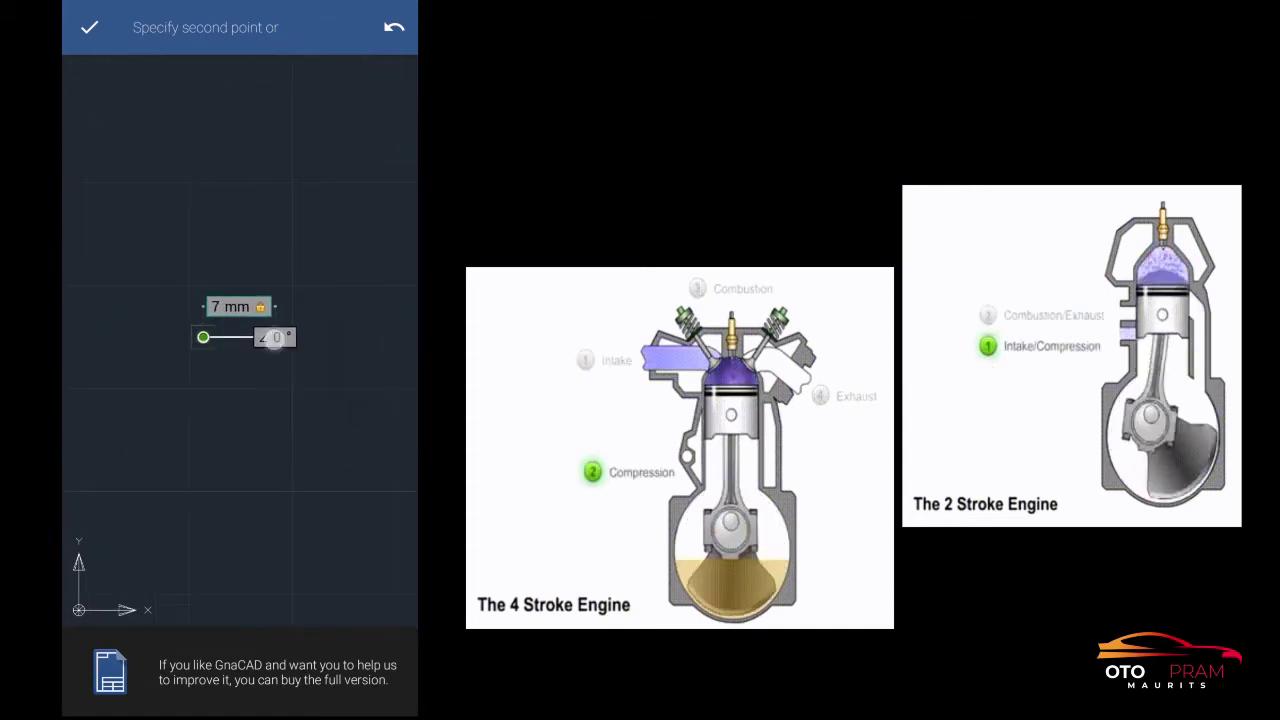
{"action": "left_click", "coordinate": [274, 338]}
{"action": "type", "text": "30"}
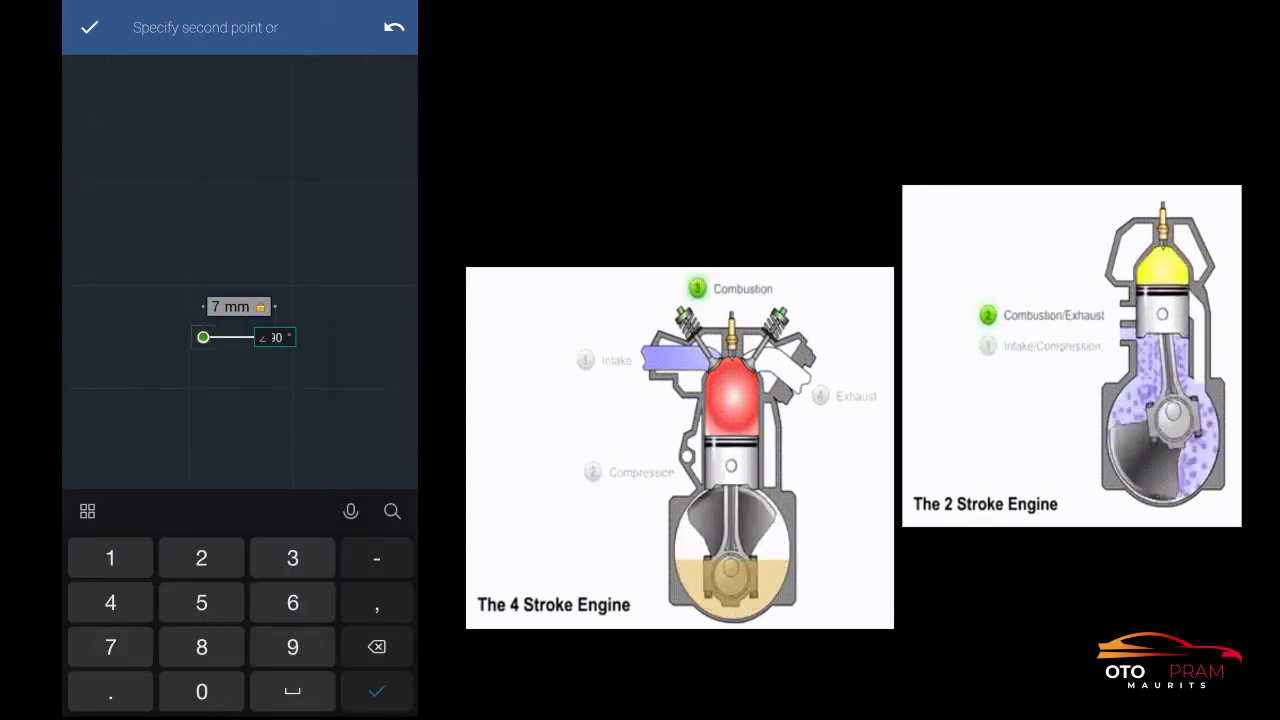
{"action": "left_click", "coordinate": [376, 691]}
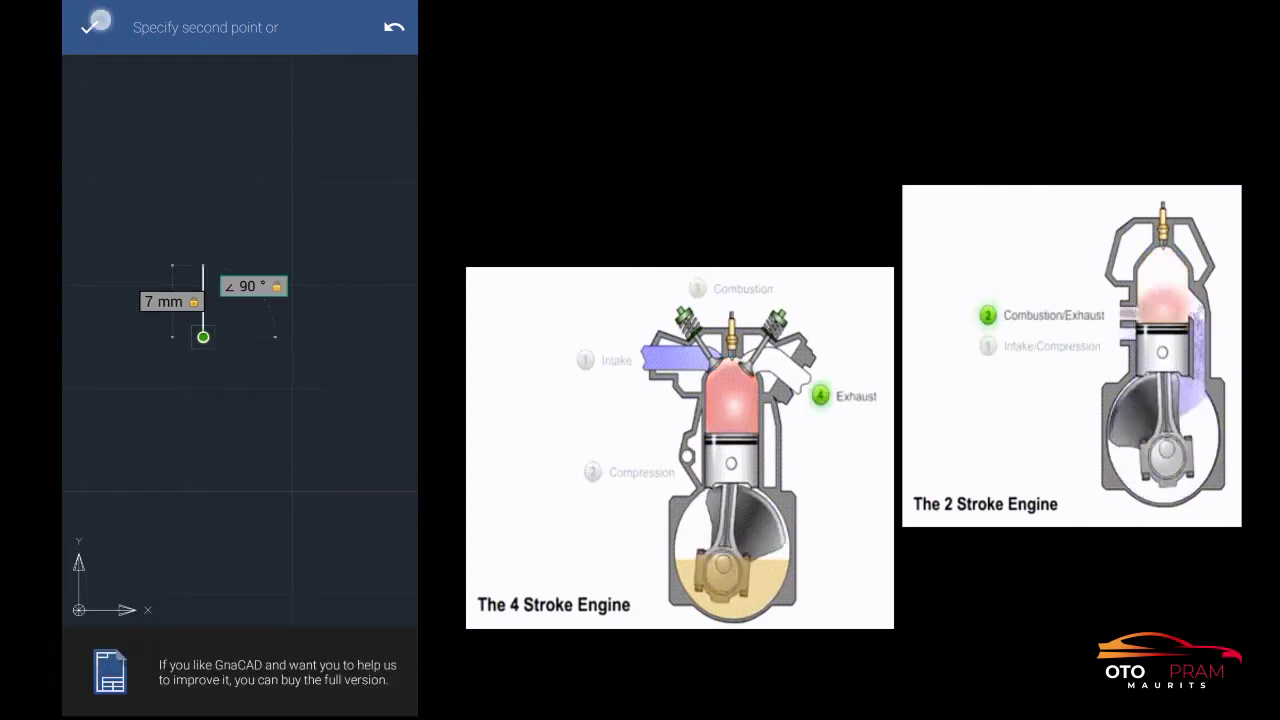
{"action": "left_click_drag", "start_coordinate": [203, 303], "coordinate": [199, 232]}
- Continue the line with a 2 mm segment at 45°
{"action": "left_click", "coordinate": [199, 234]}
{"action": "type", "text": "2"}
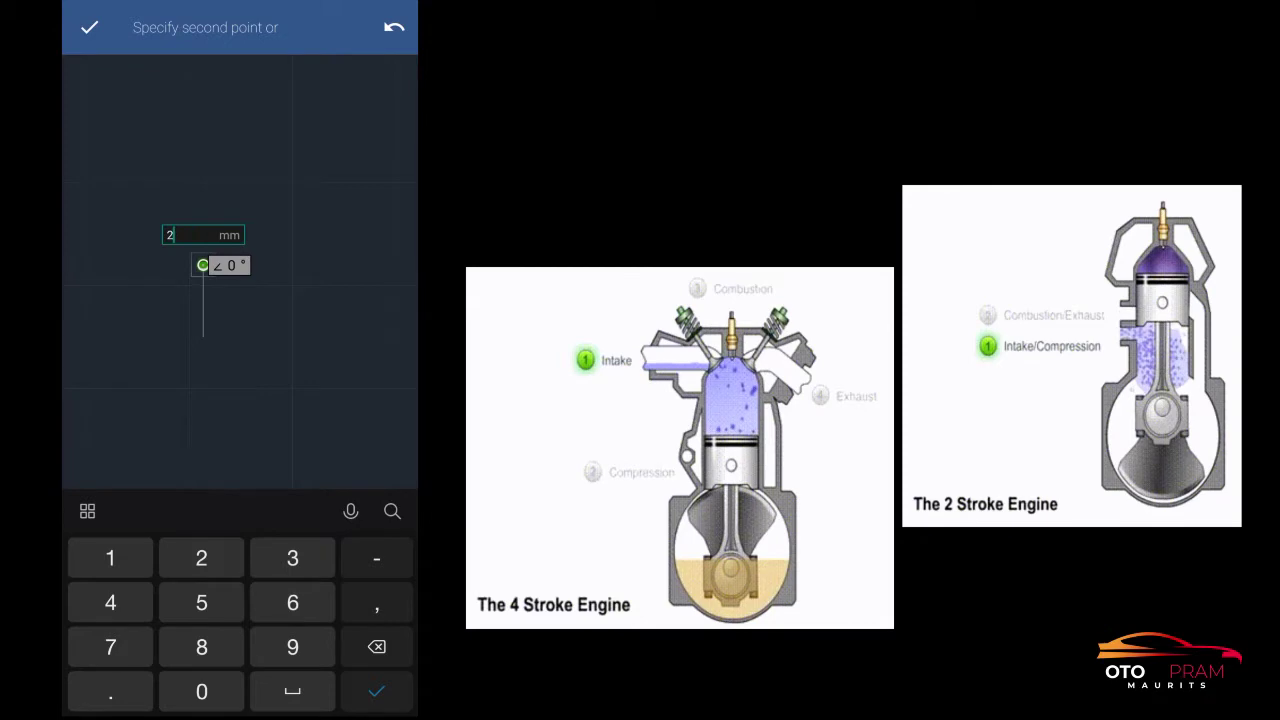
{"action": "key", "text": "Return"}
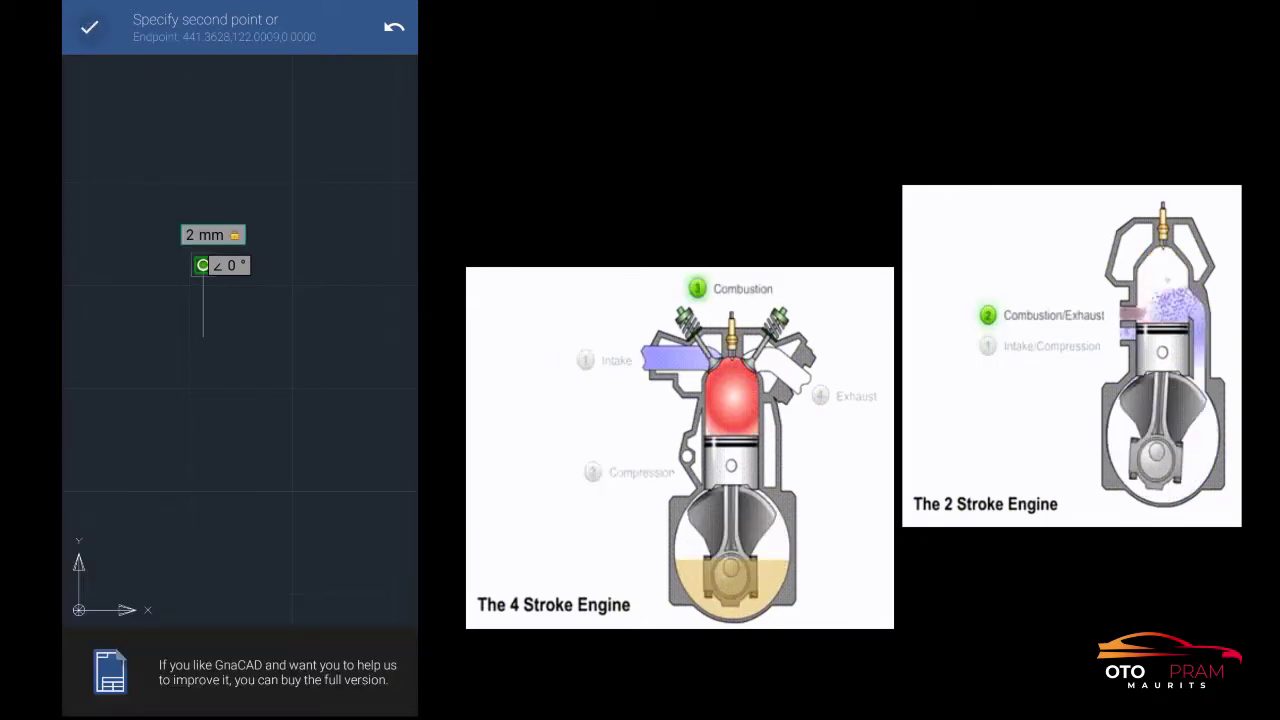
{"action": "left_click", "coordinate": [229, 265]}
{"action": "type", "text": "4"}
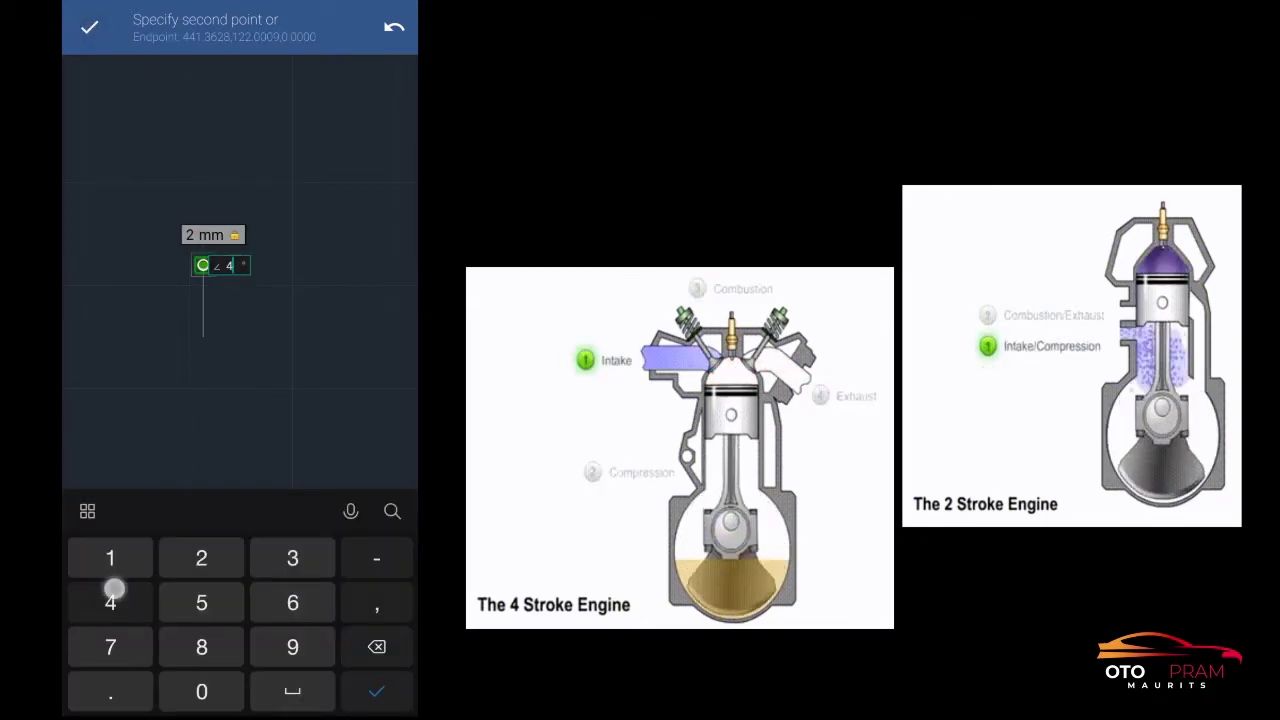
{"action": "type", "text": "5"}
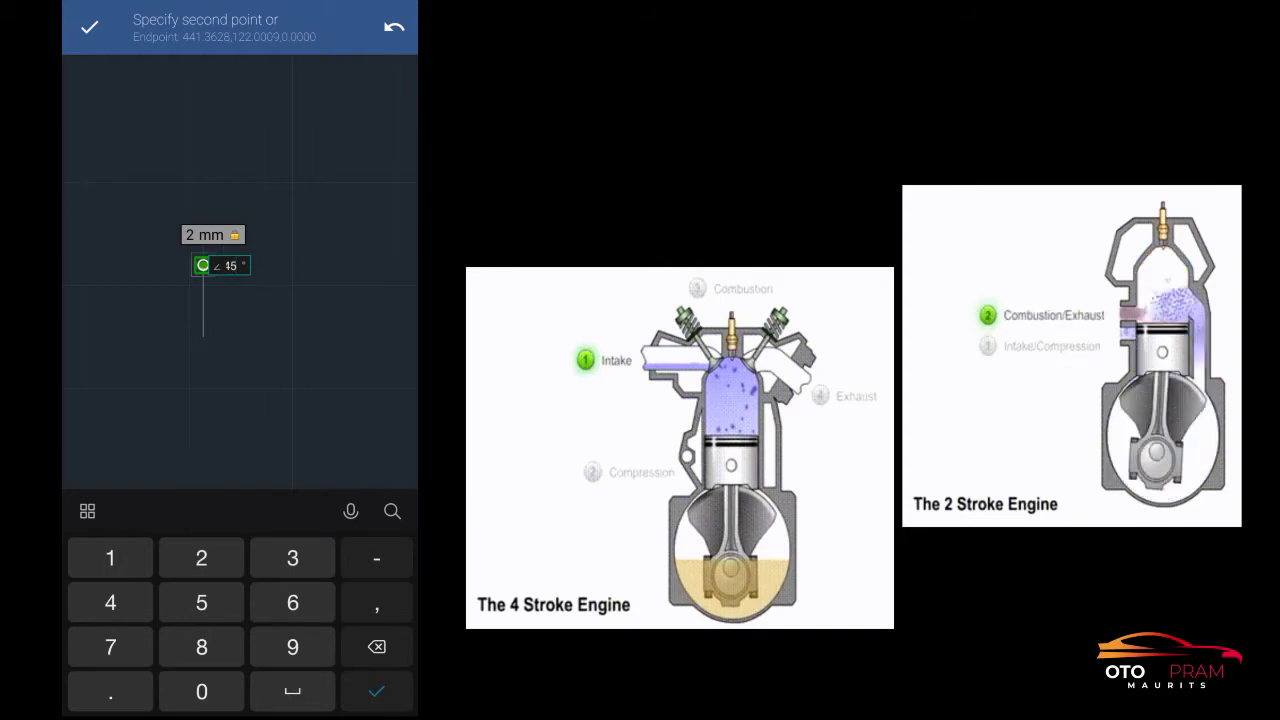
{"action": "key", "text": "Return"}
{"action": "scroll", "coordinate": [241, 308], "scroll_direction": "up", "scroll_amount": 2}
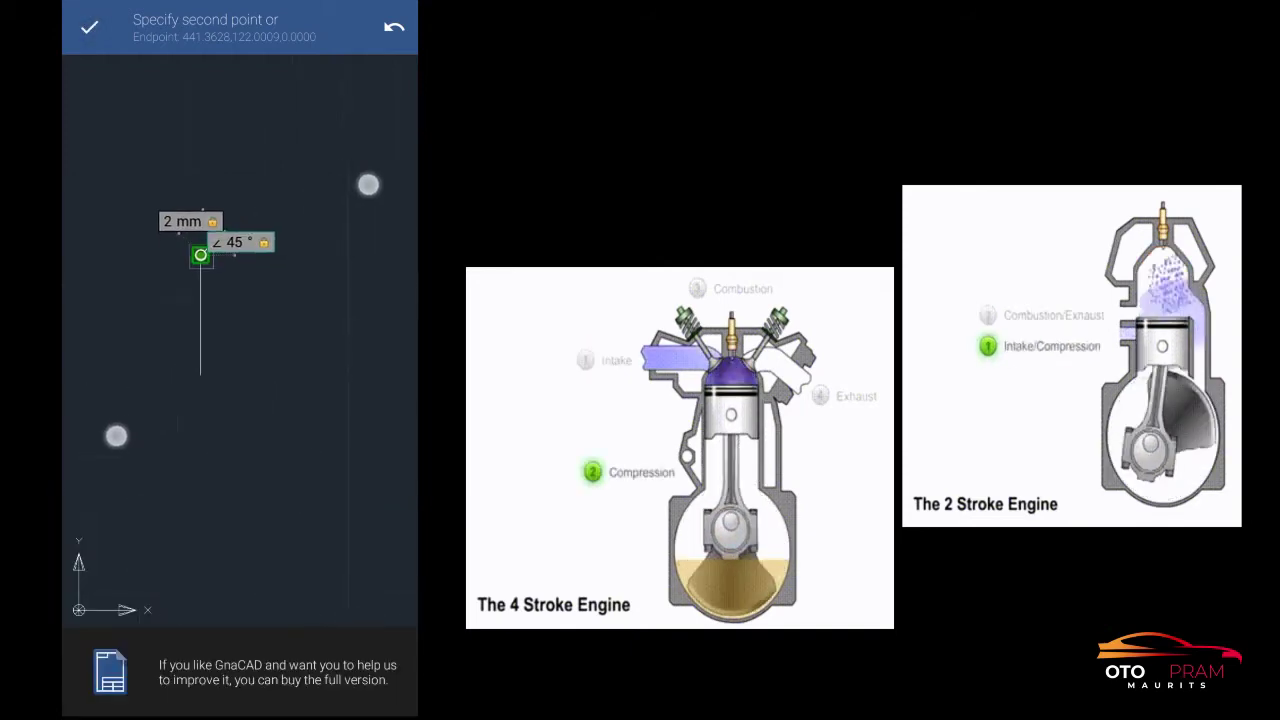
{"action": "scroll", "coordinate": [241, 308], "scroll_direction": "up", "scroll_amount": 1}
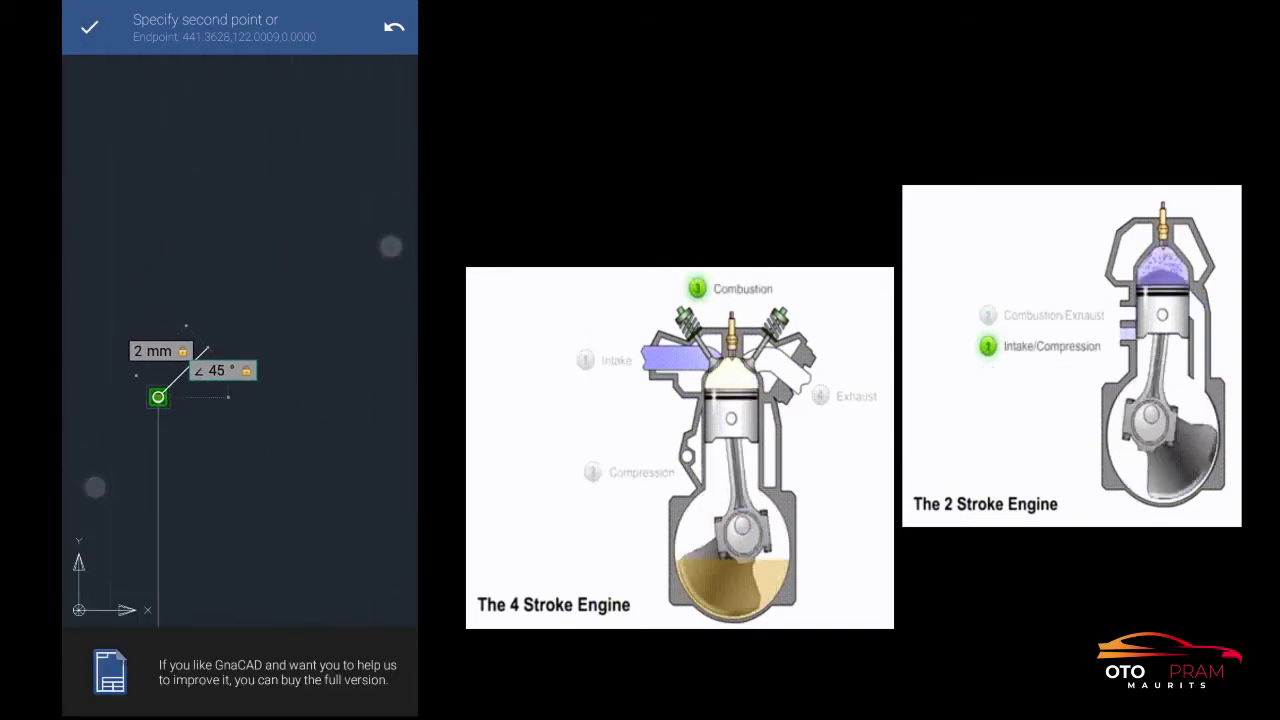
{"action": "left_click", "coordinate": [89, 27]}
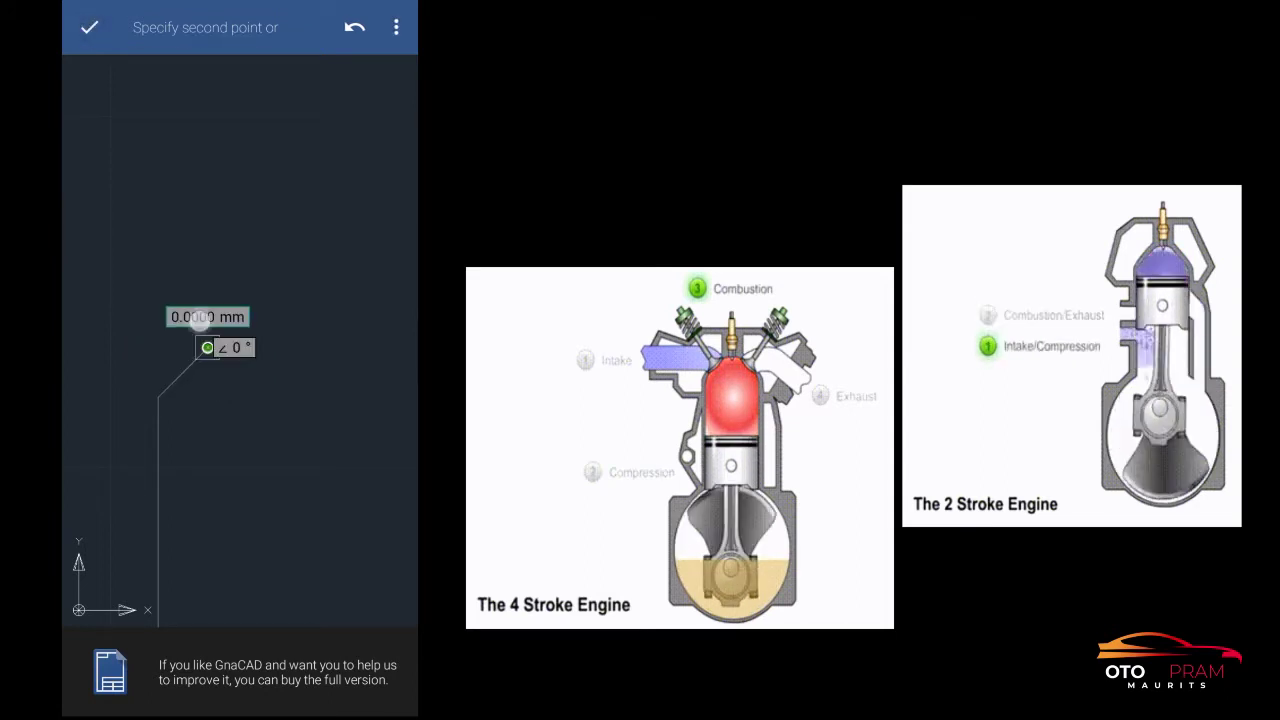
- Extend the profile with a 90 mm horizontal segment for the top edge
{"action": "left_click", "coordinate": [200, 317]}
{"action": "type", "text": "90"}
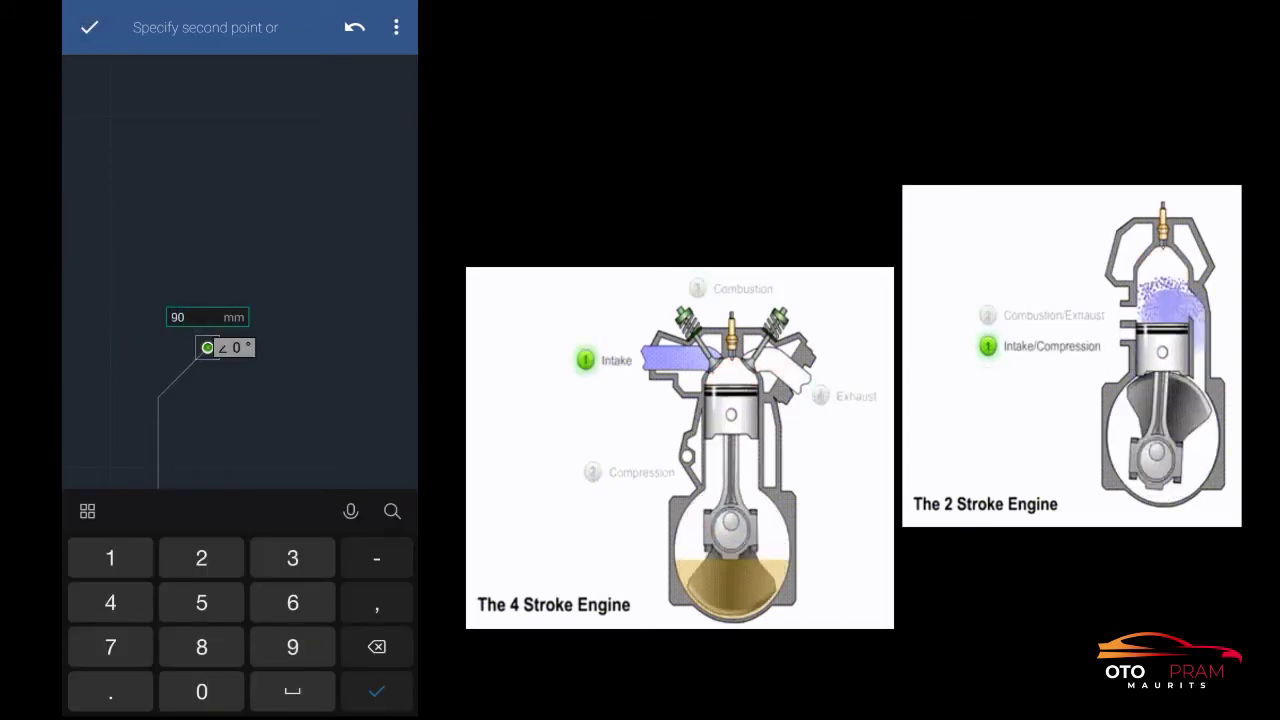
{"action": "left_click", "coordinate": [95, 22]}
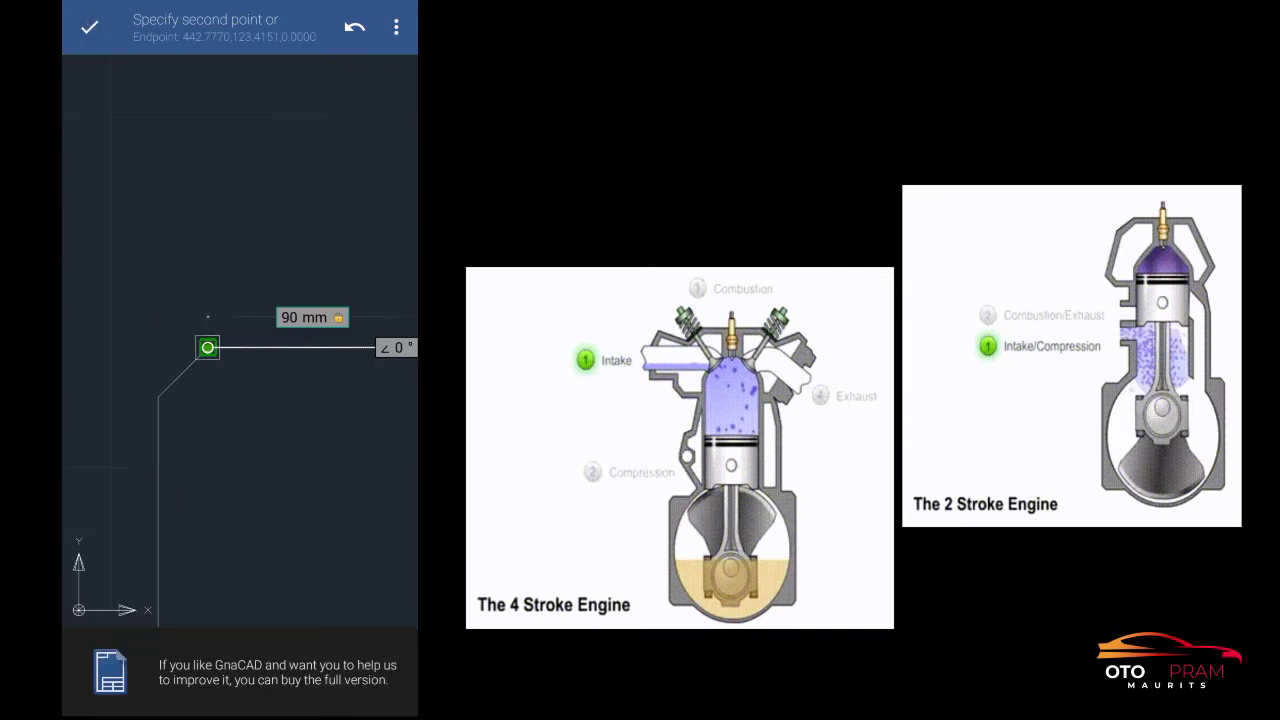
{"action": "left_click_drag", "start_coordinate": [234, 354], "coordinate": [194, 503]}
{"action": "left_click_drag", "start_coordinate": [369, 371], "coordinate": [192, 371]}
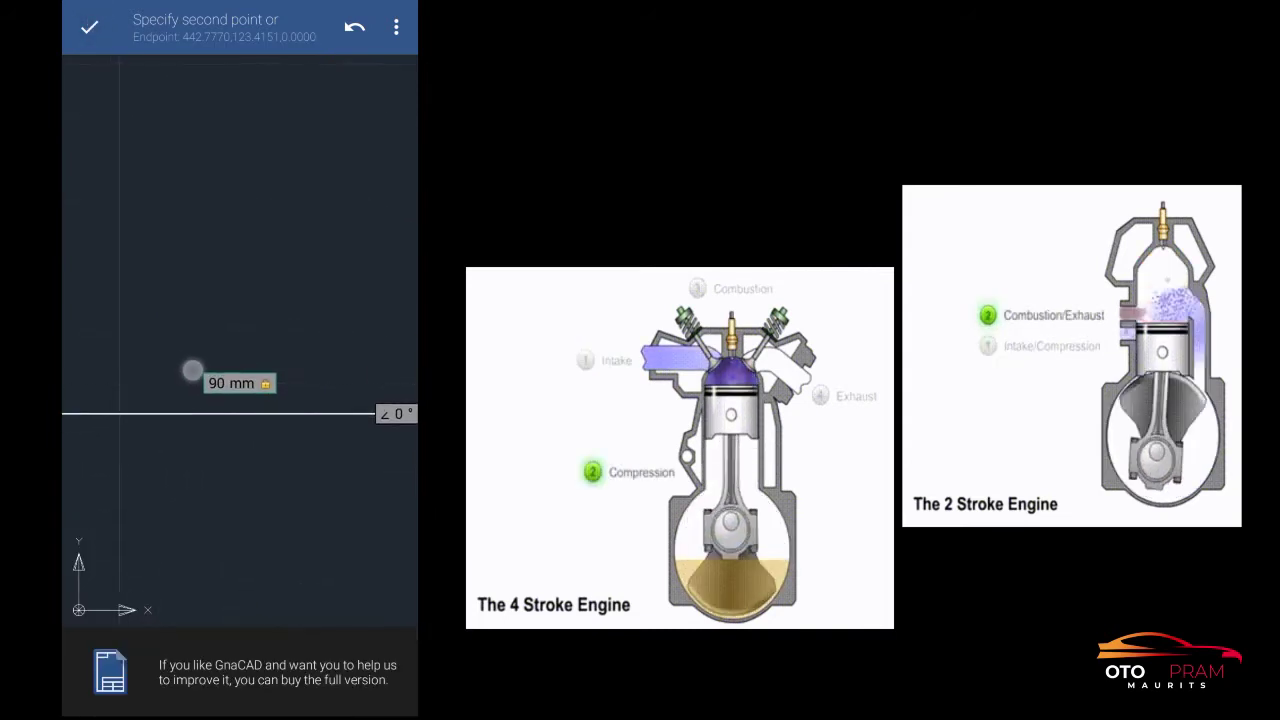
{"action": "left_click_drag", "start_coordinate": [112, 508], "coordinate": [189, 503]}
{"action": "mouse_move", "coordinate": [371, 343]}
{"action": "left_mouse_down"}
{"action": "mouse_move", "coordinate": [226, 347]}
{"action": "mouse_move", "coordinate": [309, 353]}
{"action": "left_mouse_up"}
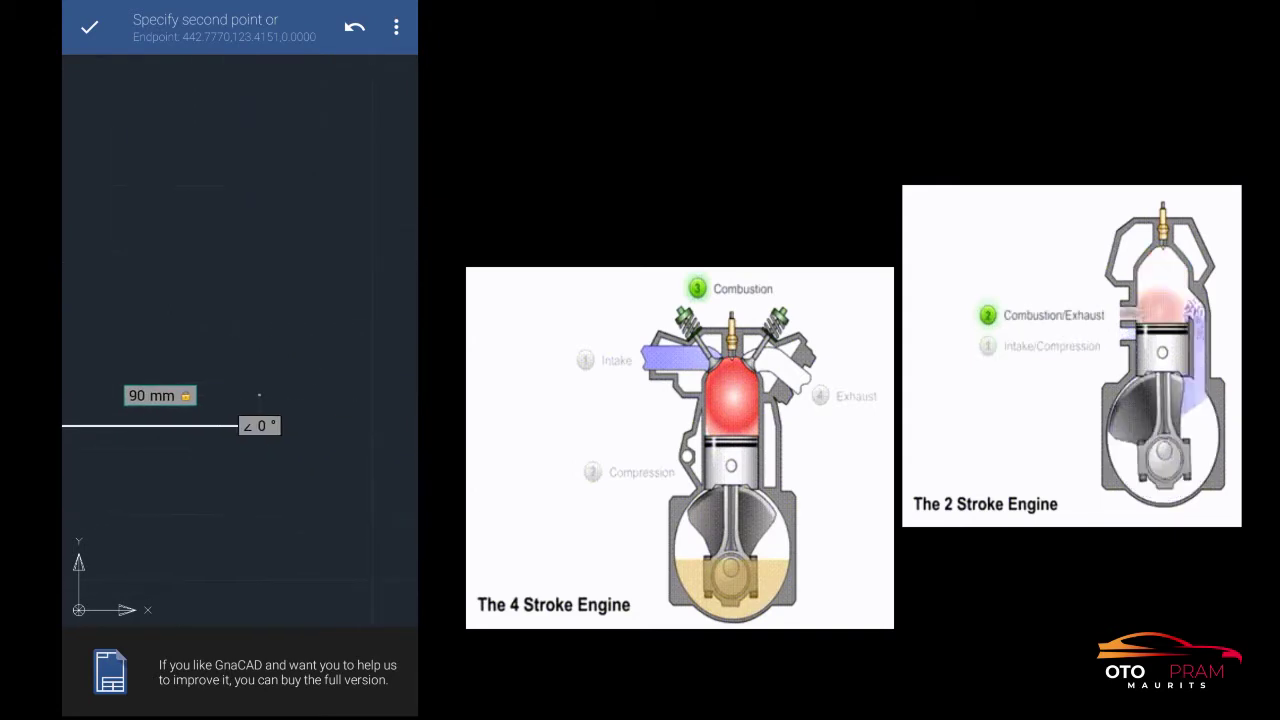
{"action": "left_click", "coordinate": [259, 425]}
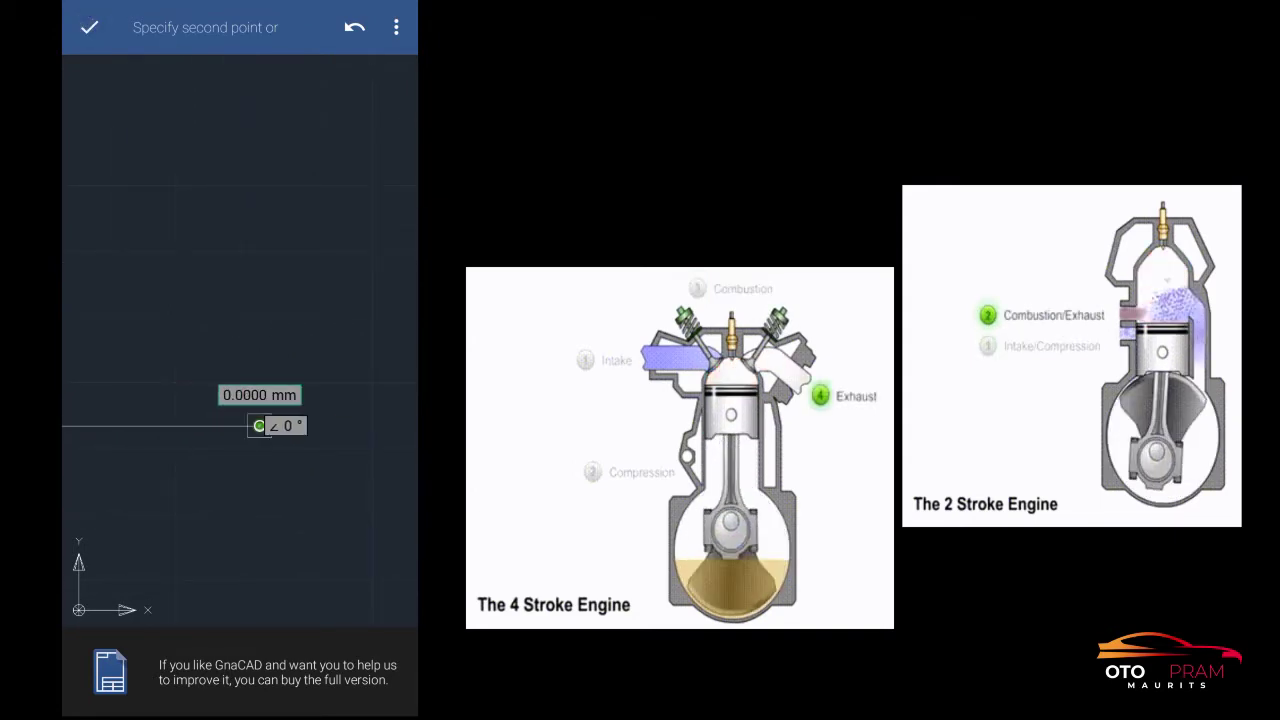
- Add a 2 mm chamfer segment sloping down at −45° from the top edge's end
{"action": "left_click", "coordinate": [240, 395]}
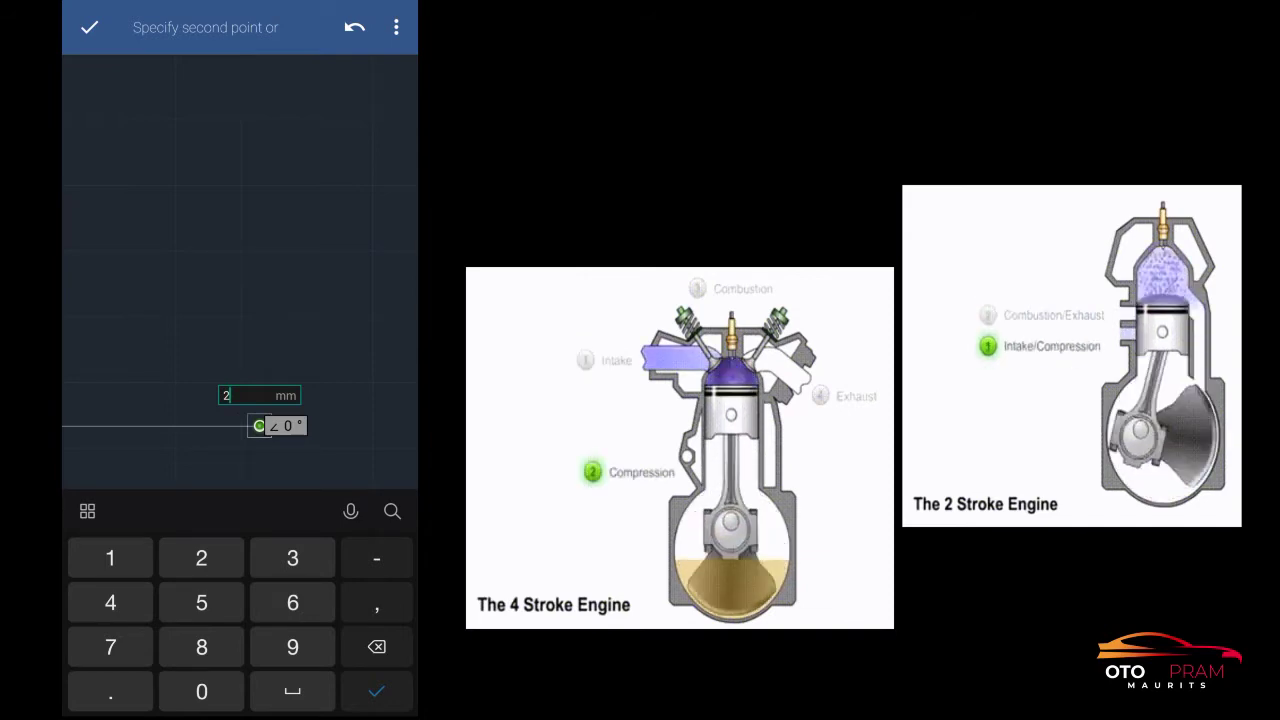
{"action": "key", "text": "Return"}
{"action": "left_click", "coordinate": [287, 425]}
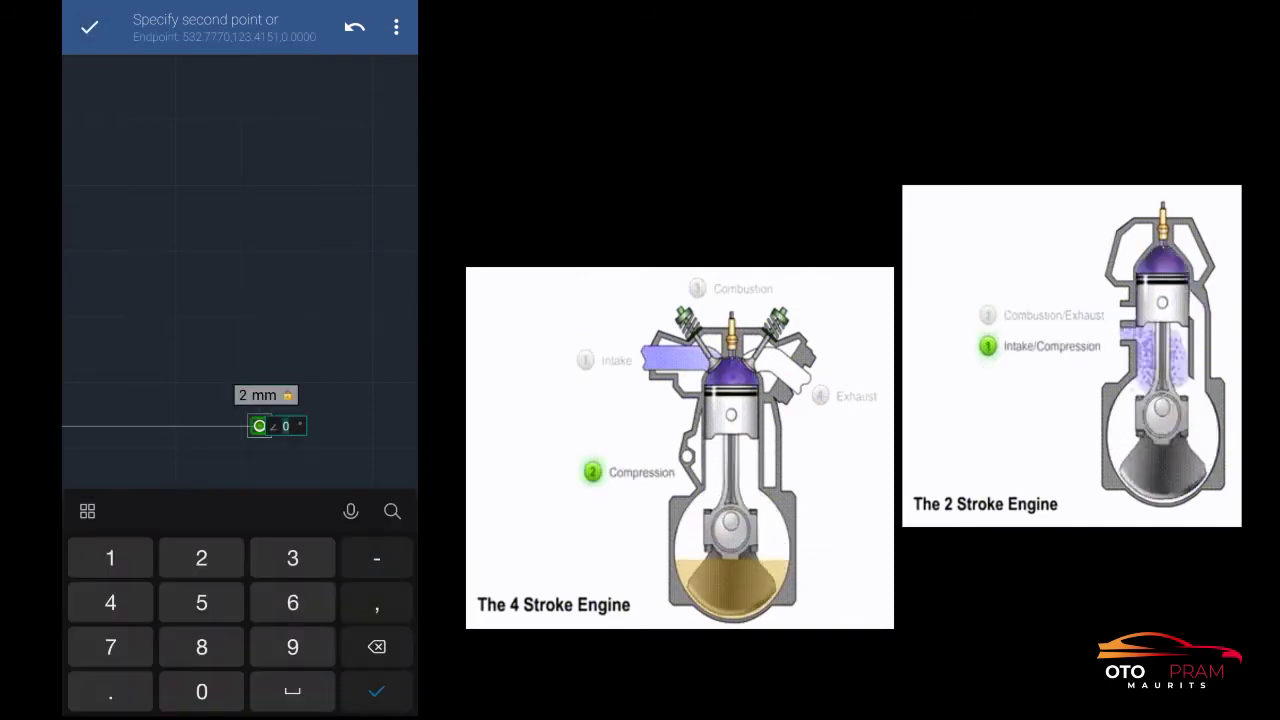
{"action": "type", "text": "45"}
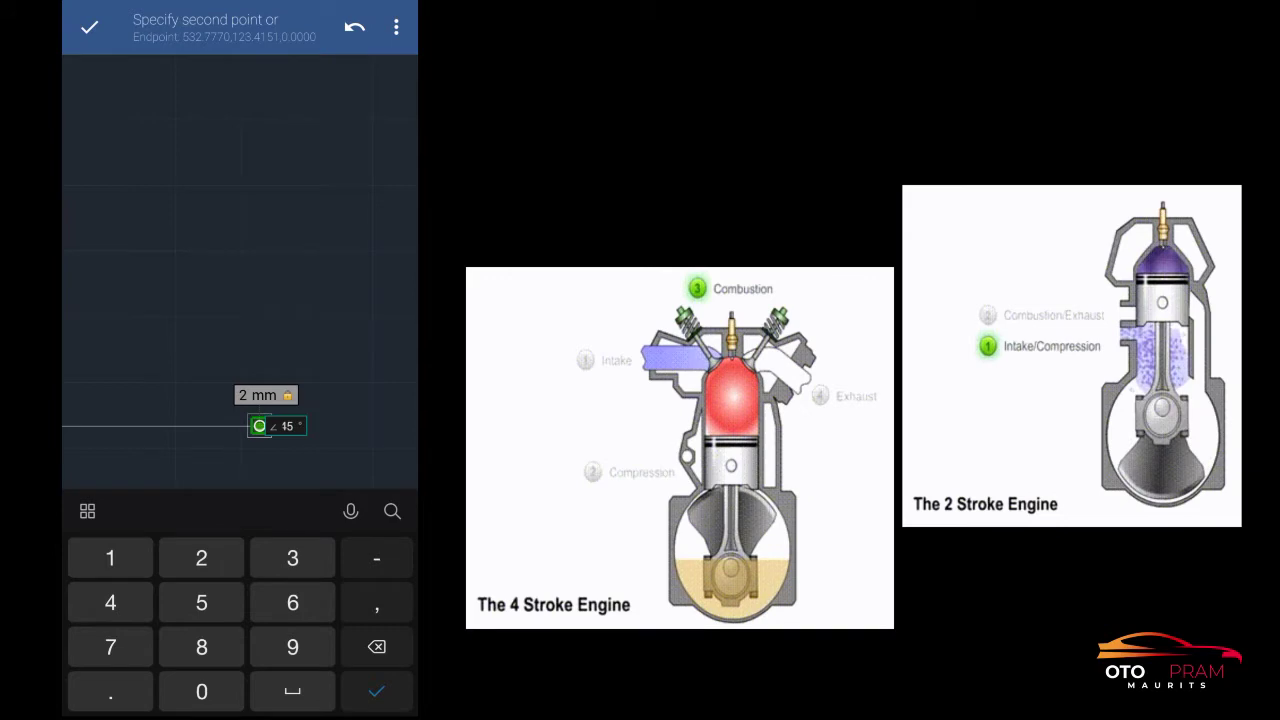
{"action": "key", "text": "Return"}
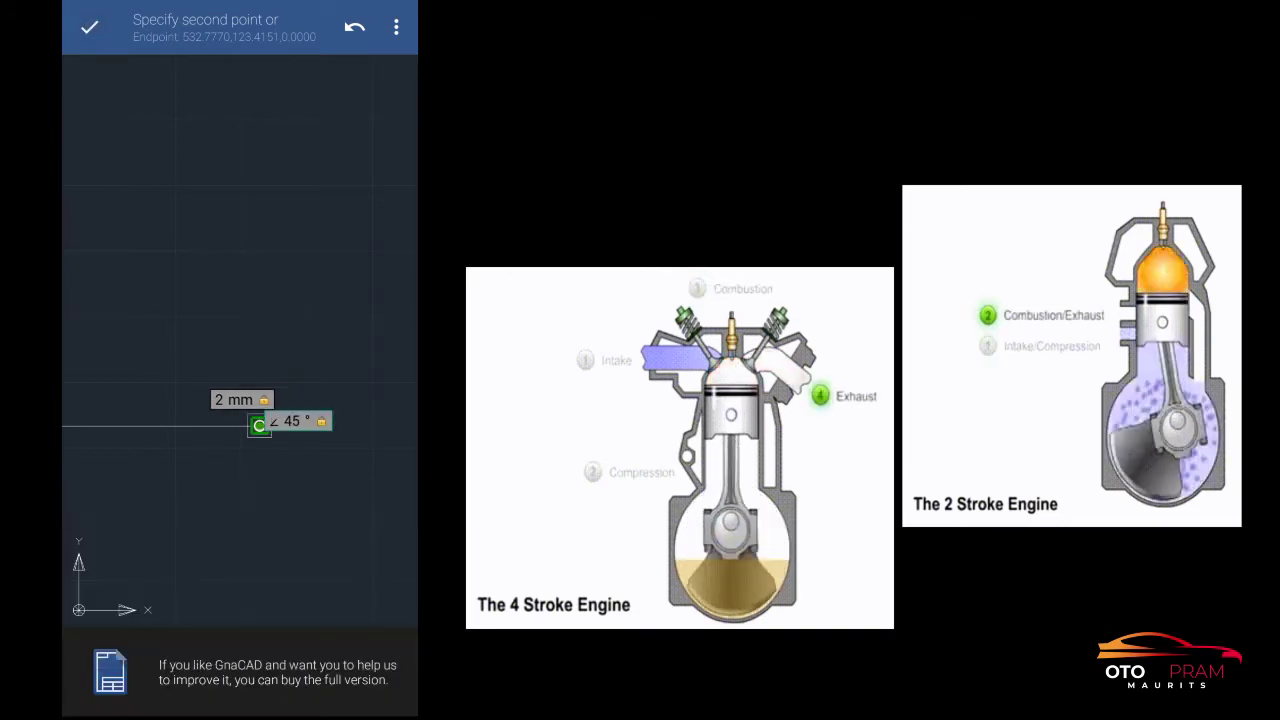
{"action": "left_click_drag", "start_coordinate": [409, 474], "coordinate": [321, 480]}
{"action": "scroll", "coordinate": [238, 480], "scroll_direction": "up", "scroll_amount": 2}
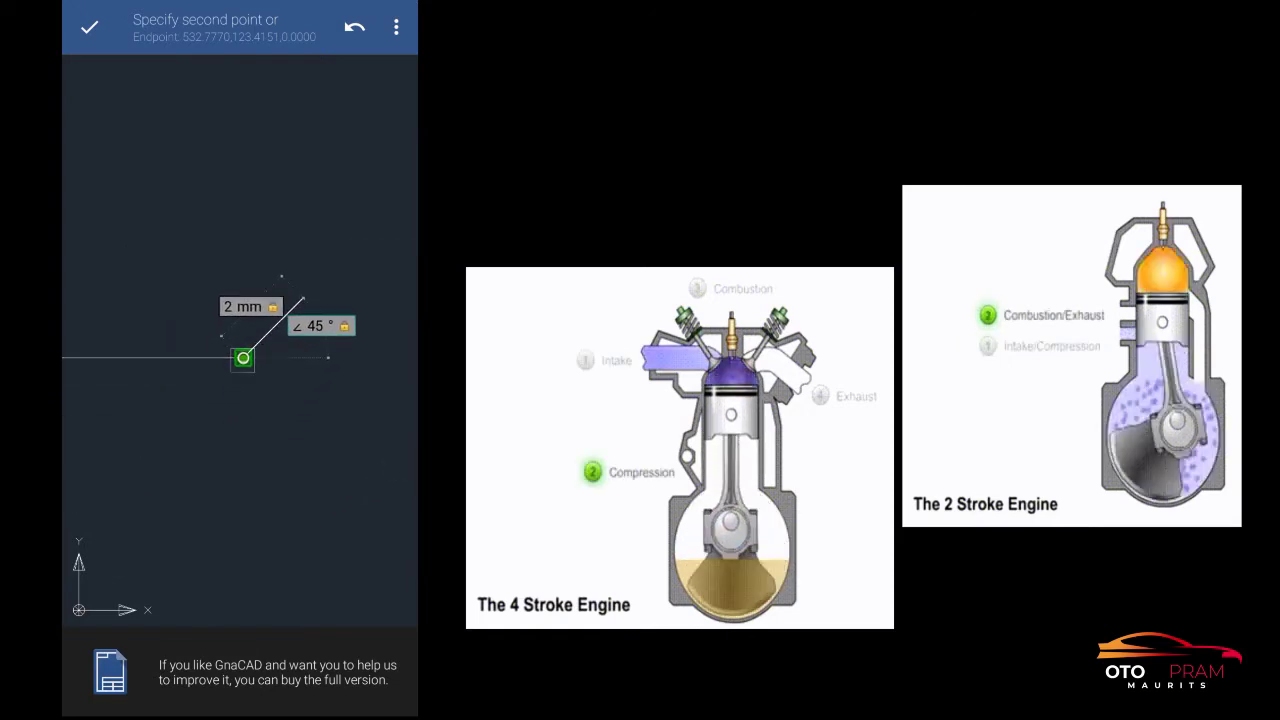
{"action": "left_click", "coordinate": [320, 326]}
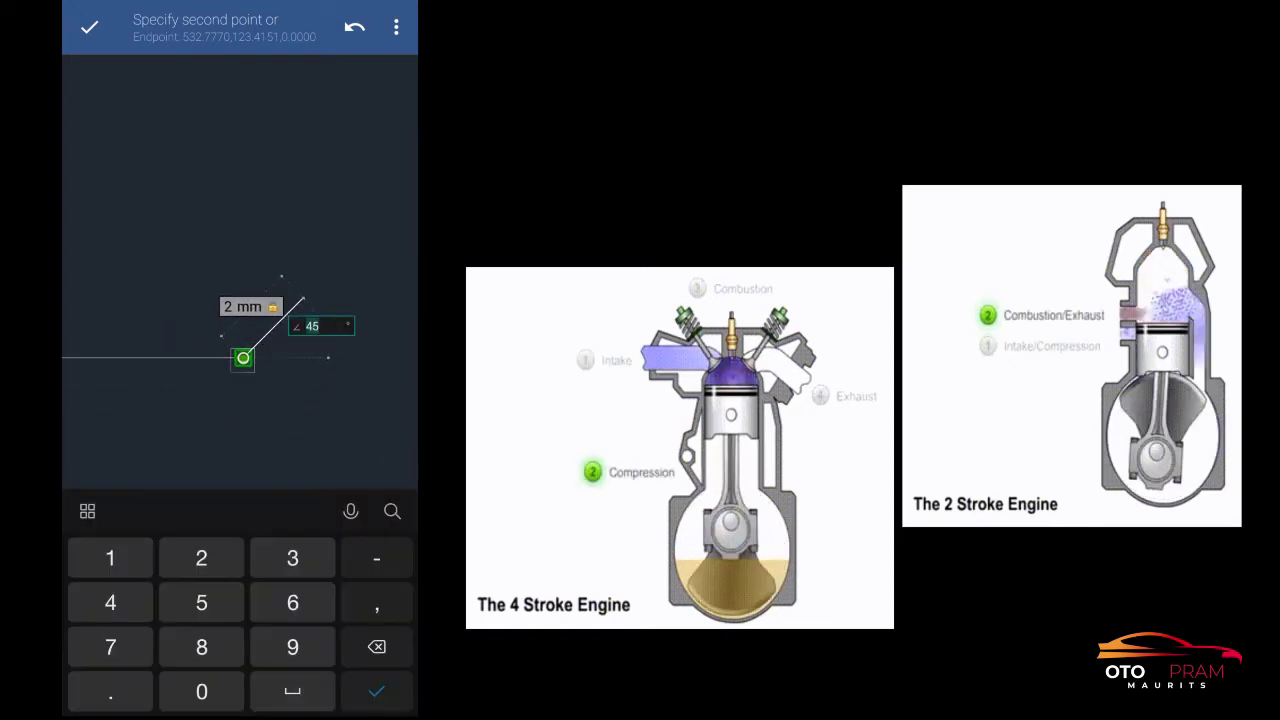
{"action": "type", "text": "-45"}
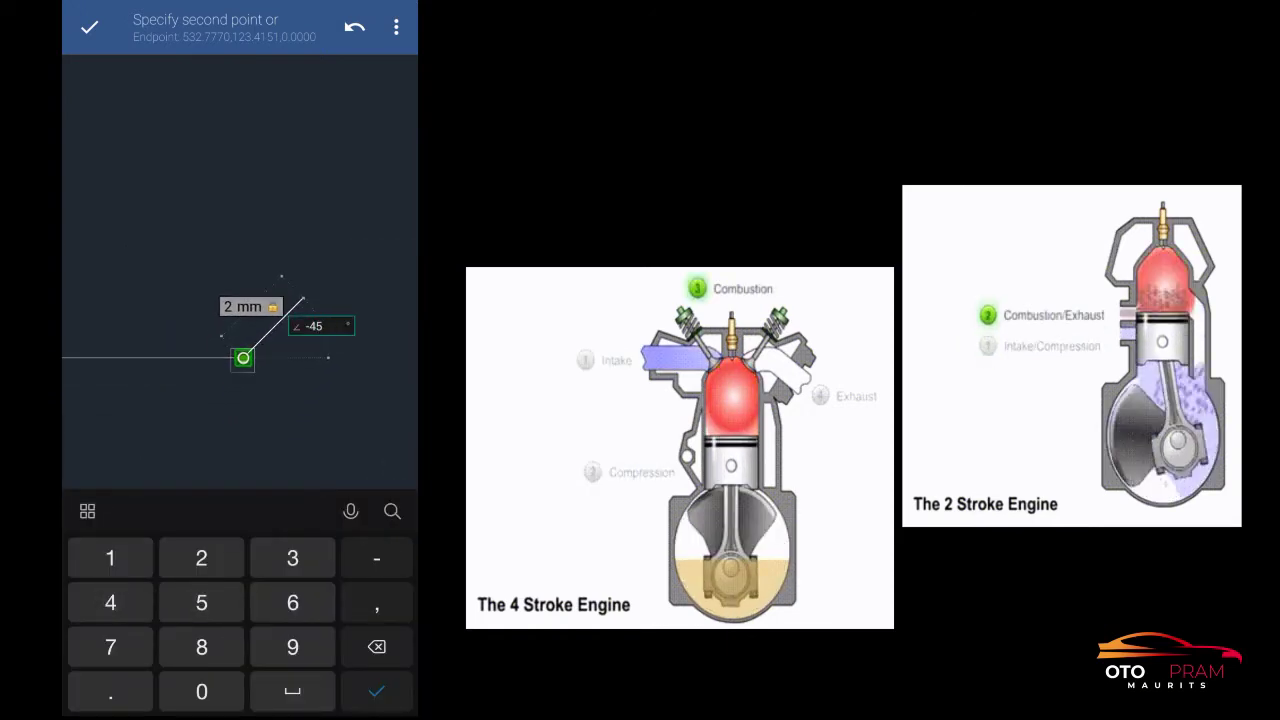
{"action": "key", "text": "Return"}
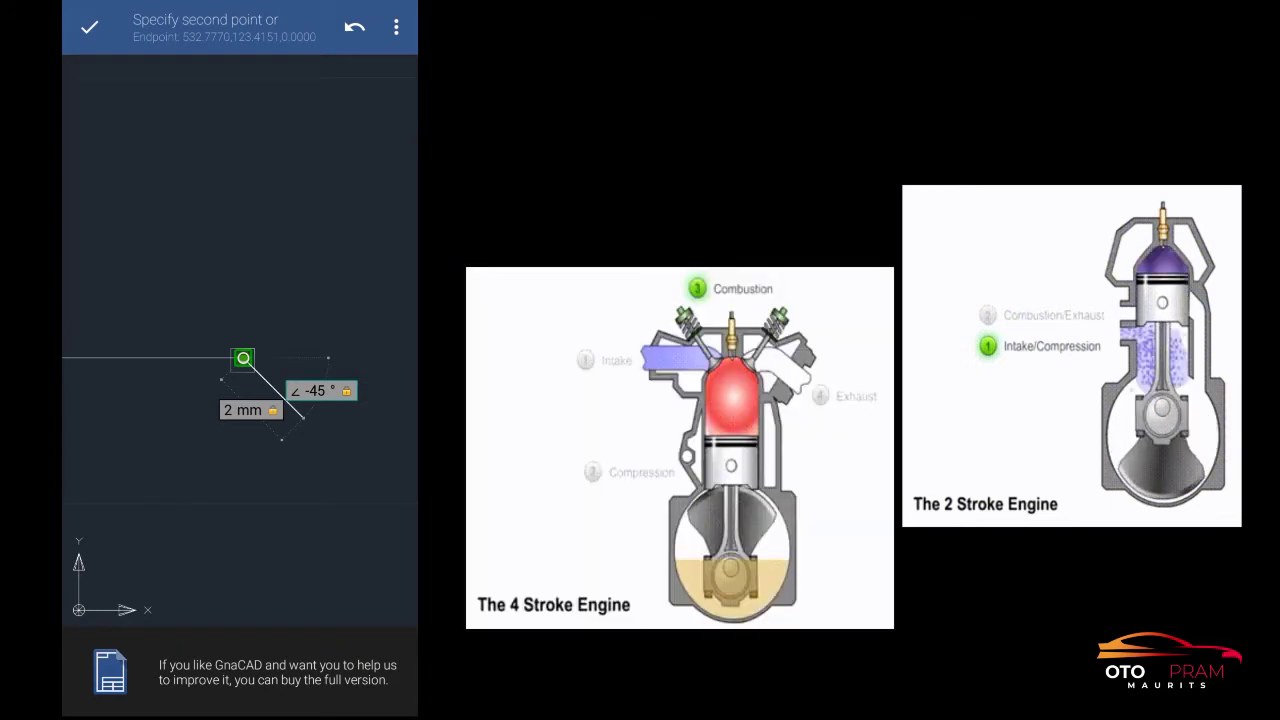
{"action": "left_click", "coordinate": [89, 27]}
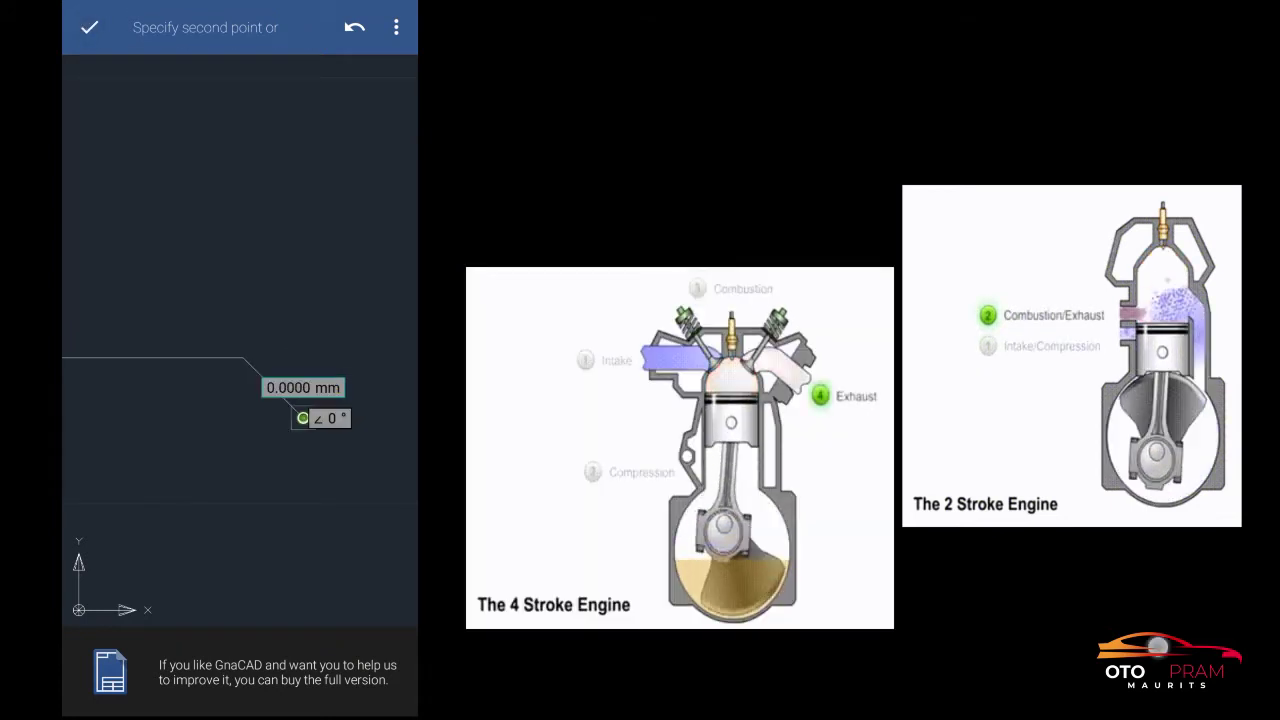
- Draw a 7 mm segment straight down at −90° from the chamfer's end
{"action": "left_click", "coordinate": [303, 387]}
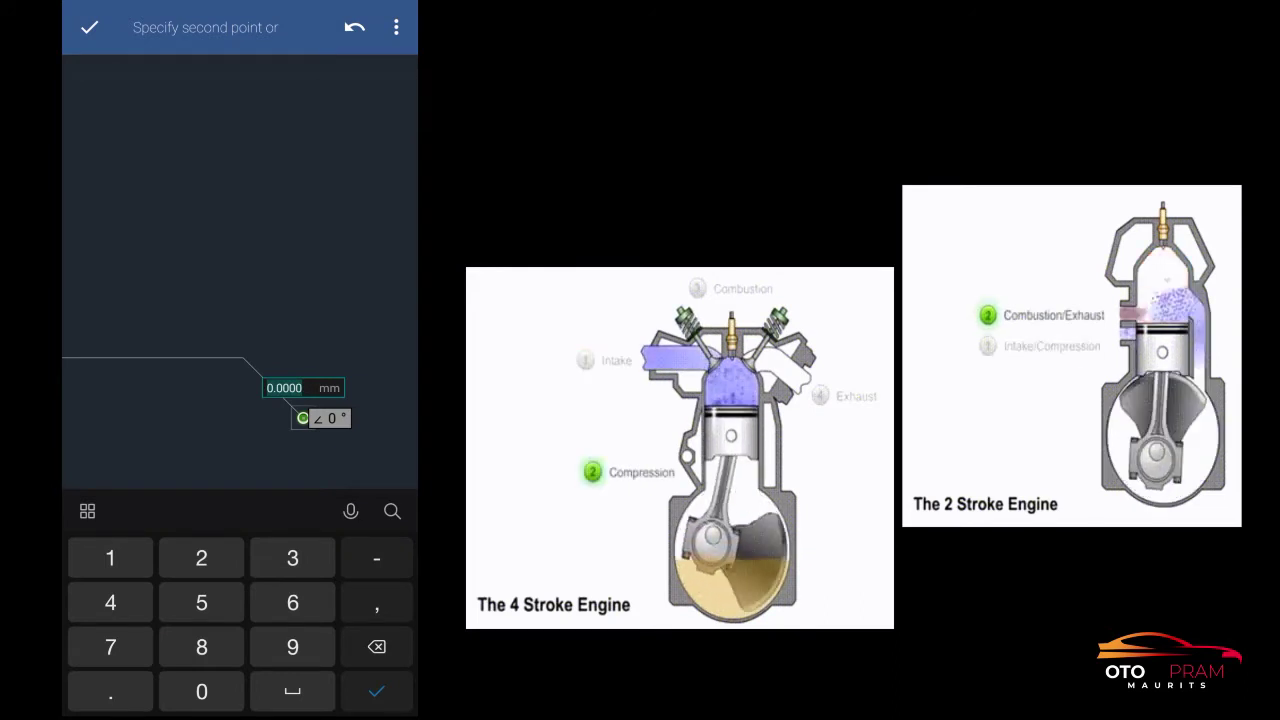
{"action": "type", "text": "7"}
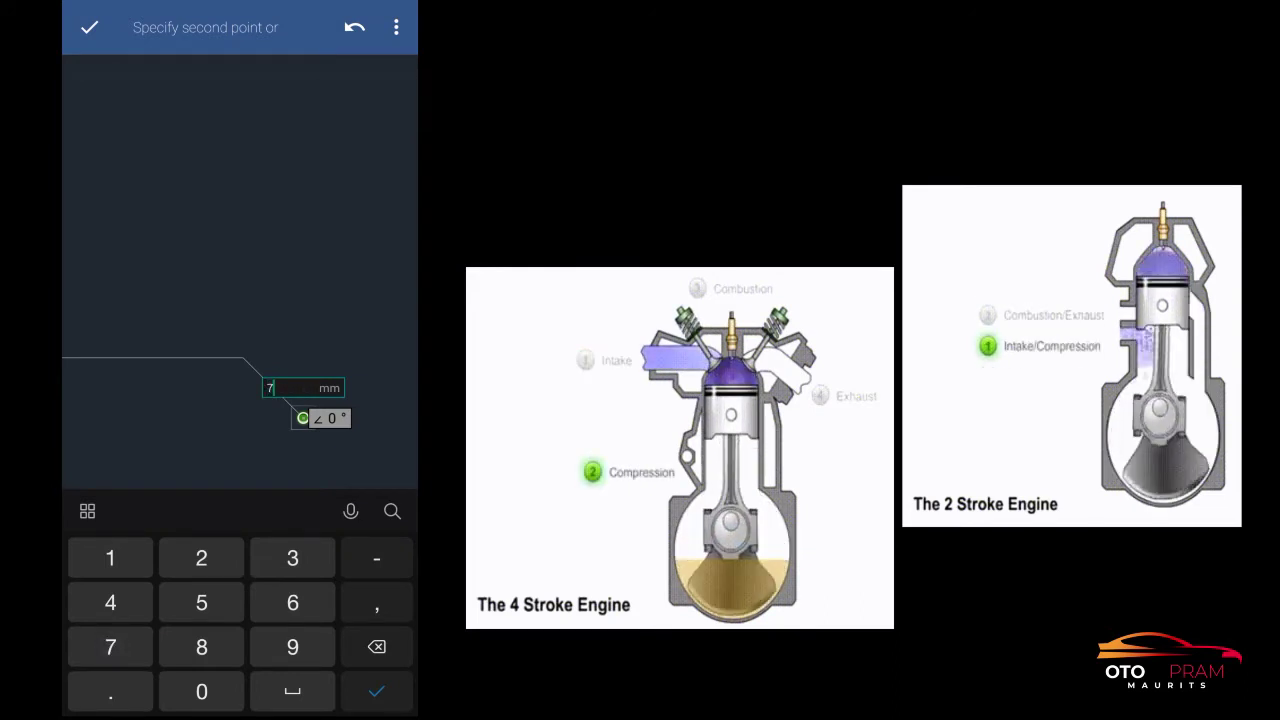
{"action": "key", "text": "Return"}
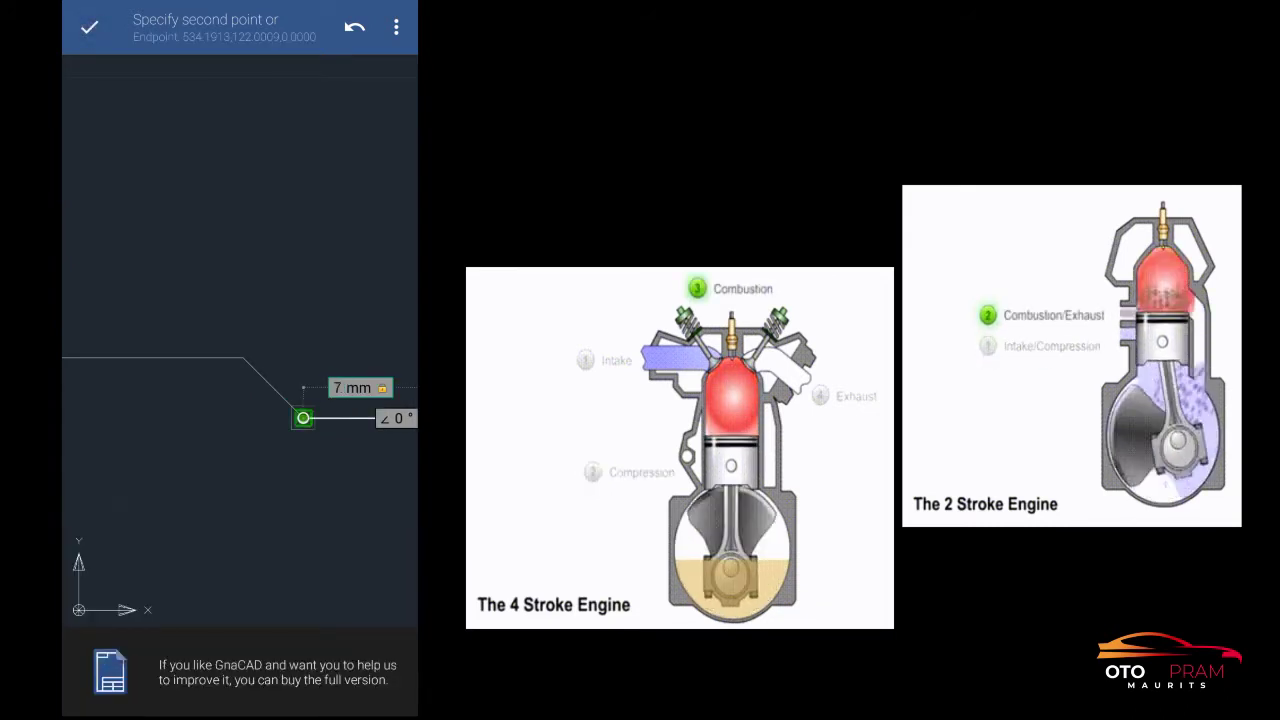
{"action": "left_click", "coordinate": [396, 418]}
{"action": "type", "text": "9"}
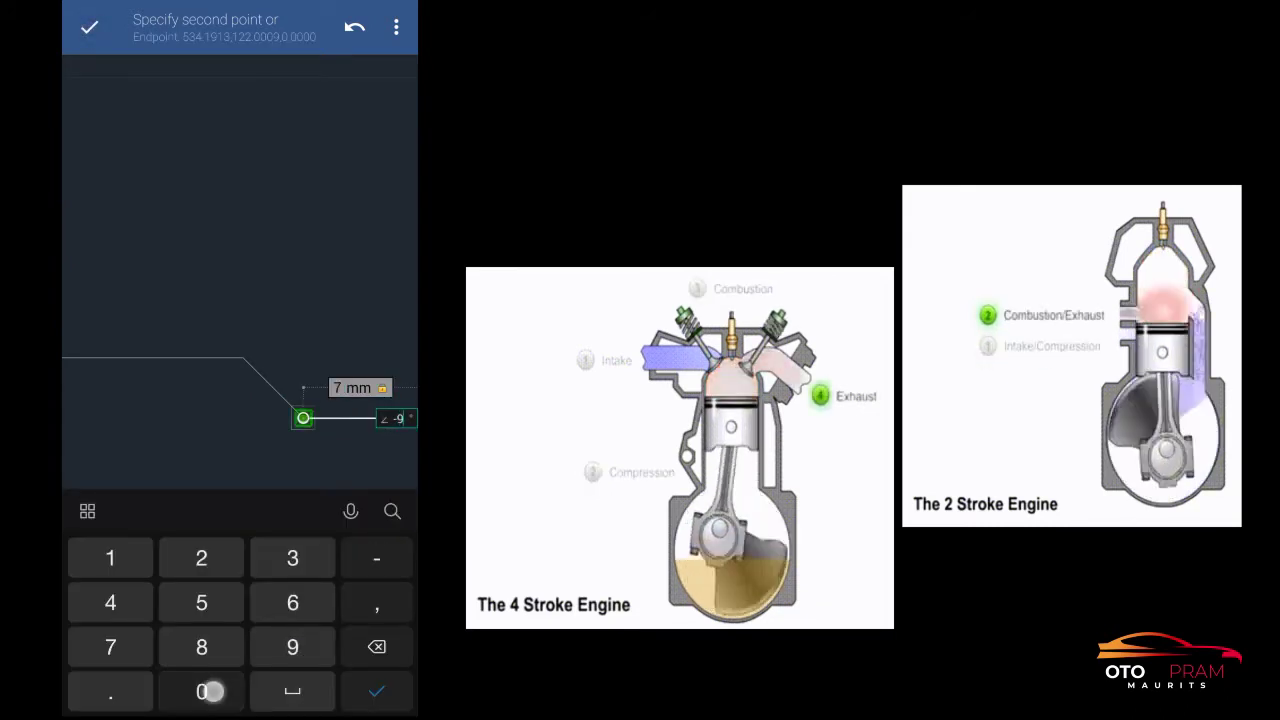
{"action": "type", "text": "0"}
{"action": "key", "text": "Return"}
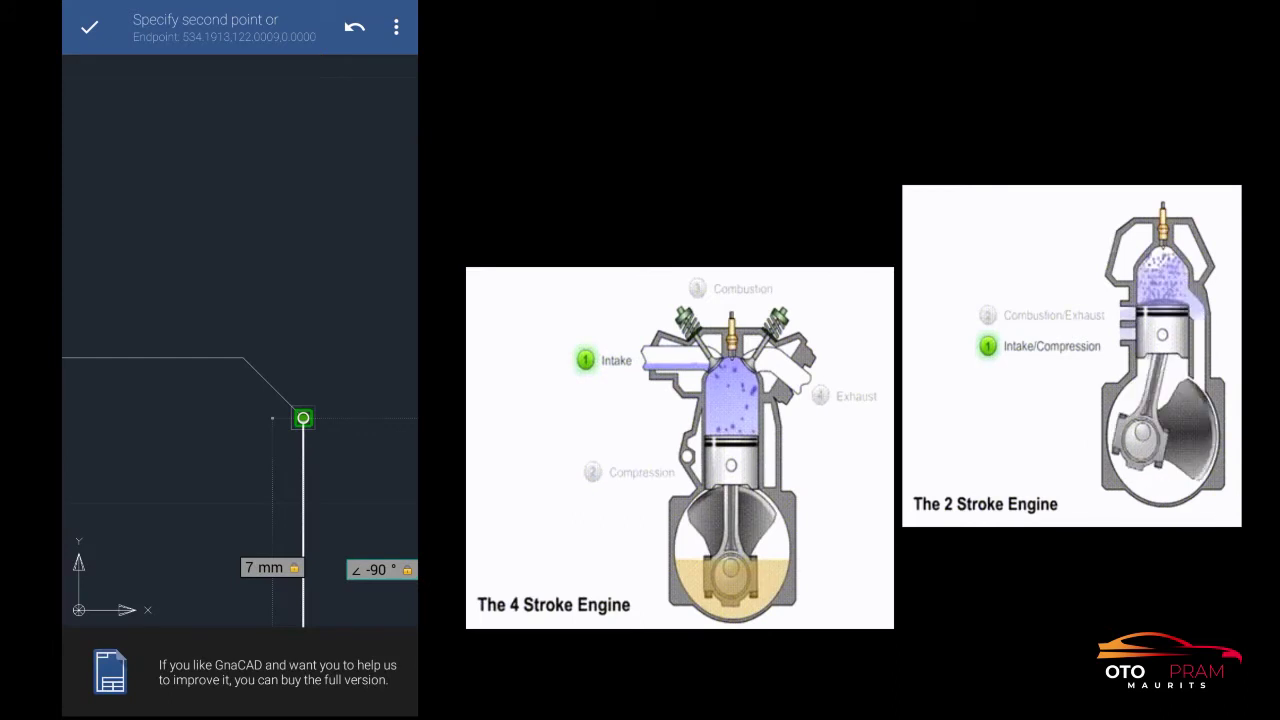
{"action": "left_click", "coordinate": [90, 27]}
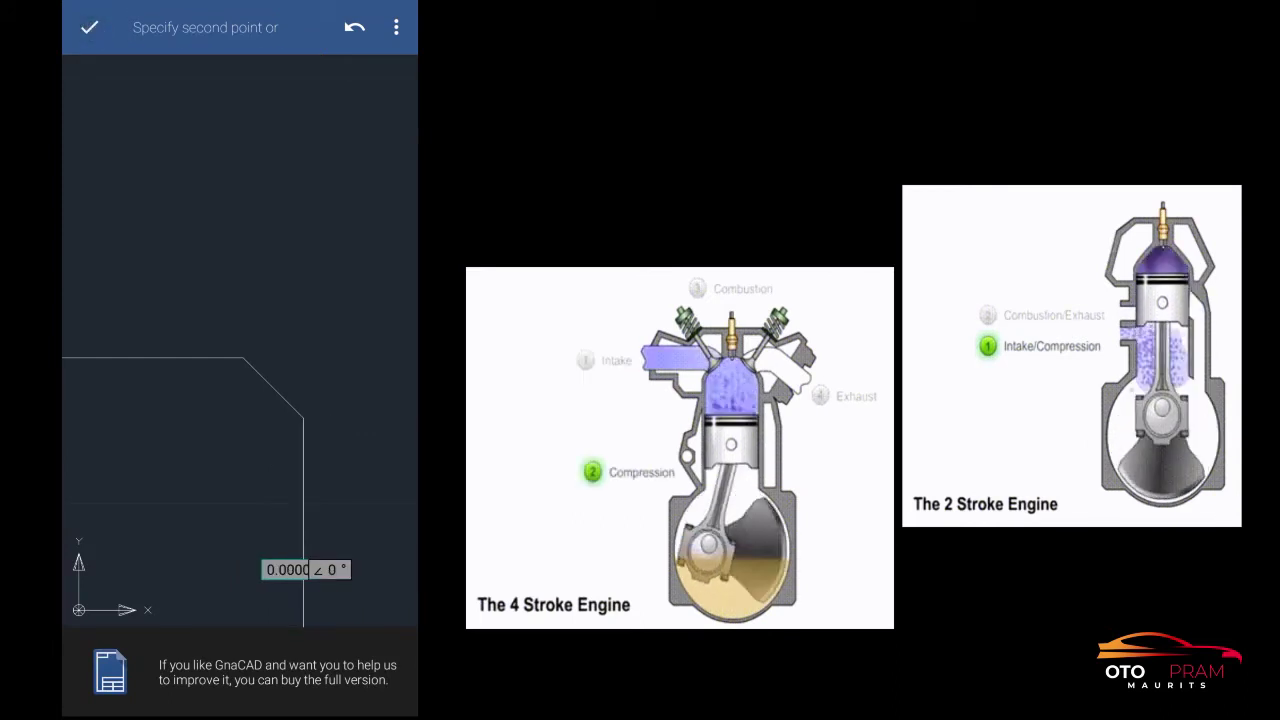
- Finish the current line and start a new one at the profile's left endpoint
{"action": "left_click", "coordinate": [90, 27]}
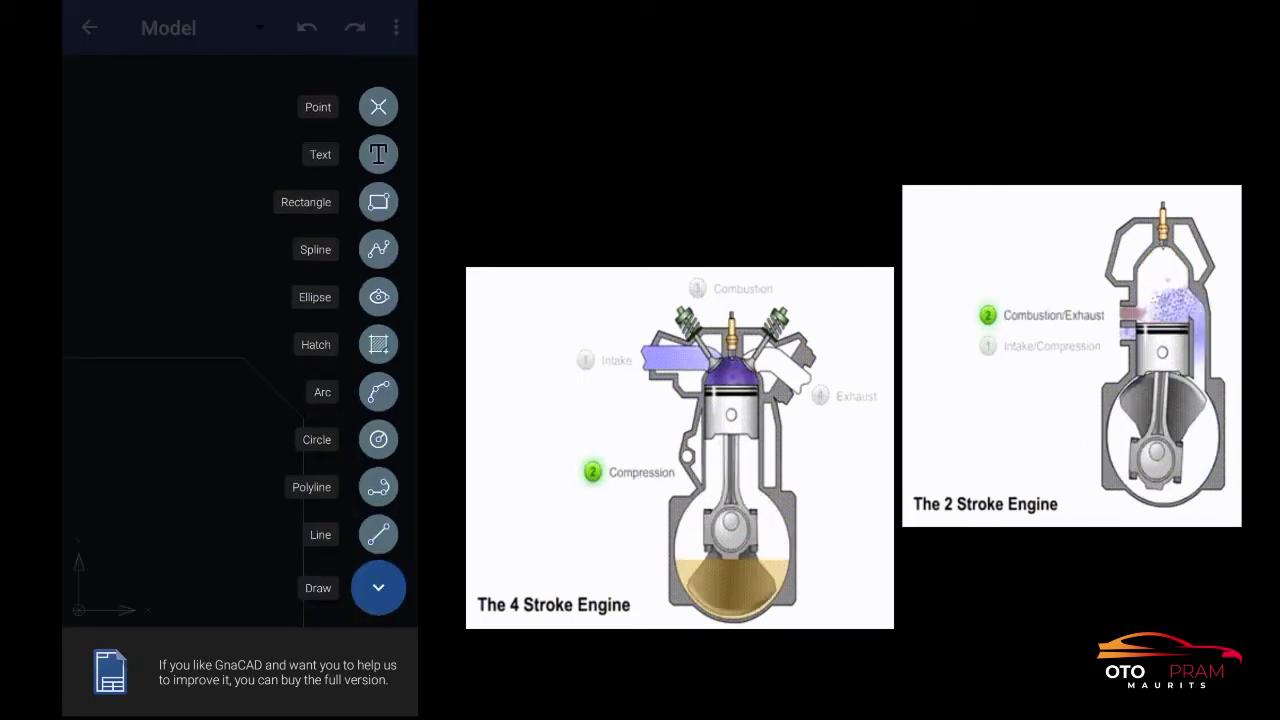
{"action": "left_click", "coordinate": [378, 534]}
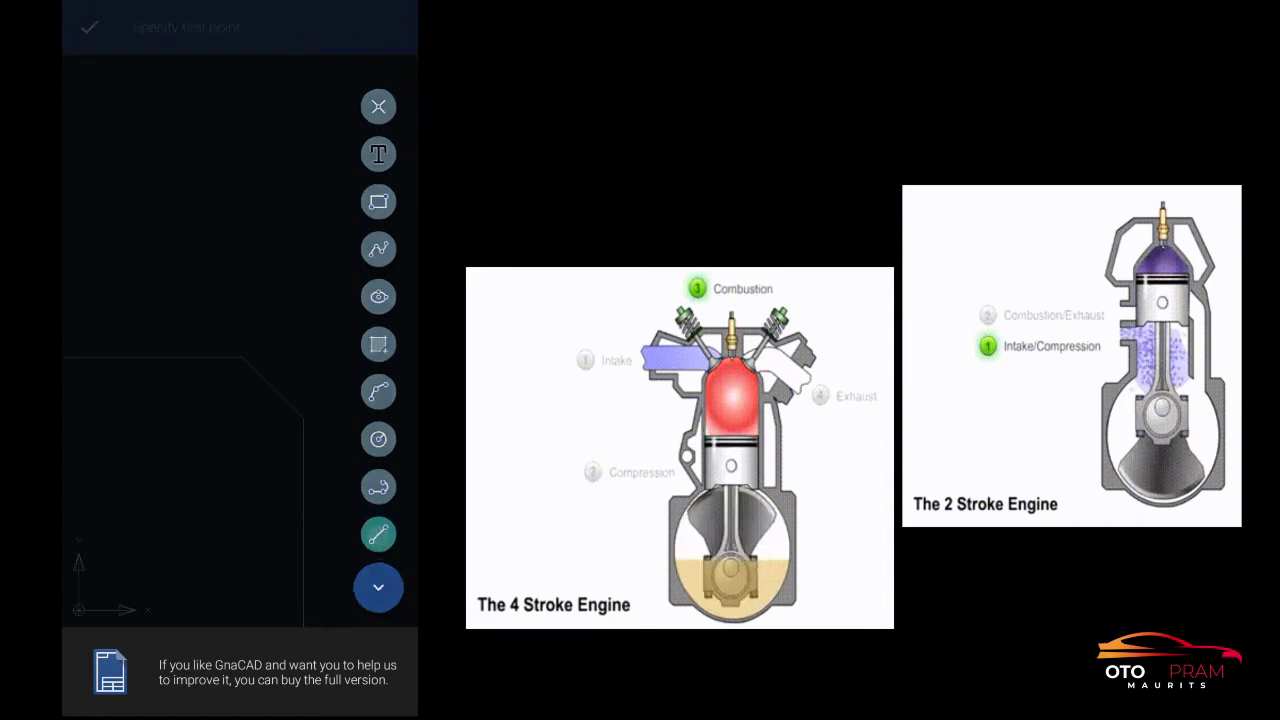
{"action": "left_click_drag", "start_coordinate": [223, 451], "coordinate": [346, 283]}
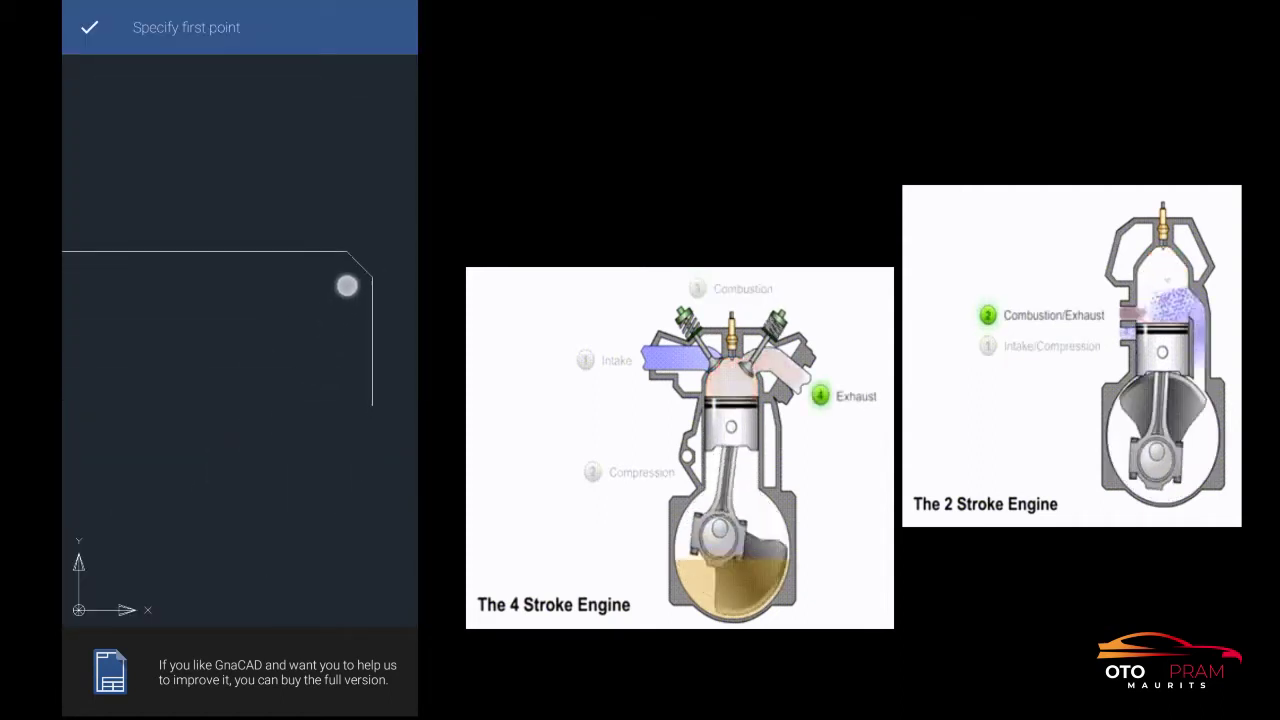
{"action": "scroll", "coordinate": [241, 356], "scroll_direction": "down", "scroll_amount": 2}
{"action": "scroll", "coordinate": [239, 346], "scroll_direction": "down", "scroll_amount": 1}
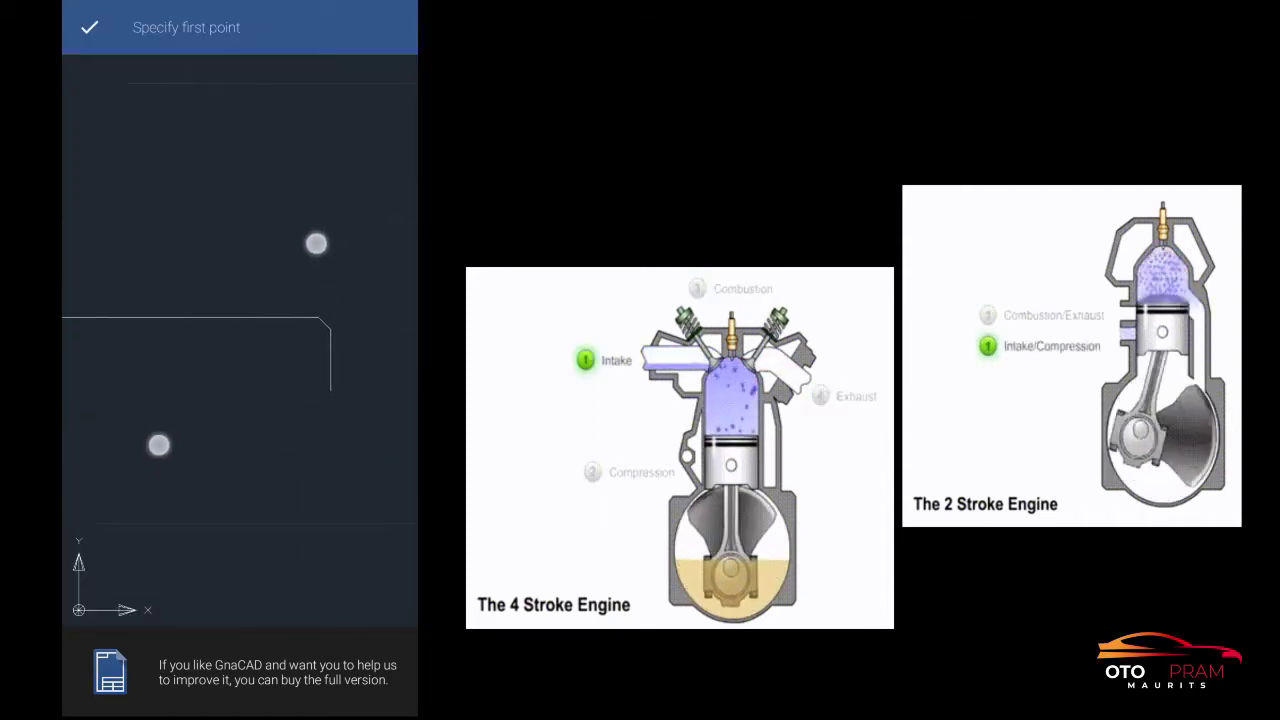
{"action": "scroll", "coordinate": [240, 360], "scroll_direction": "down", "scroll_amount": 1}
{"action": "scroll", "coordinate": [235, 377], "scroll_direction": "down", "scroll_amount": 1}
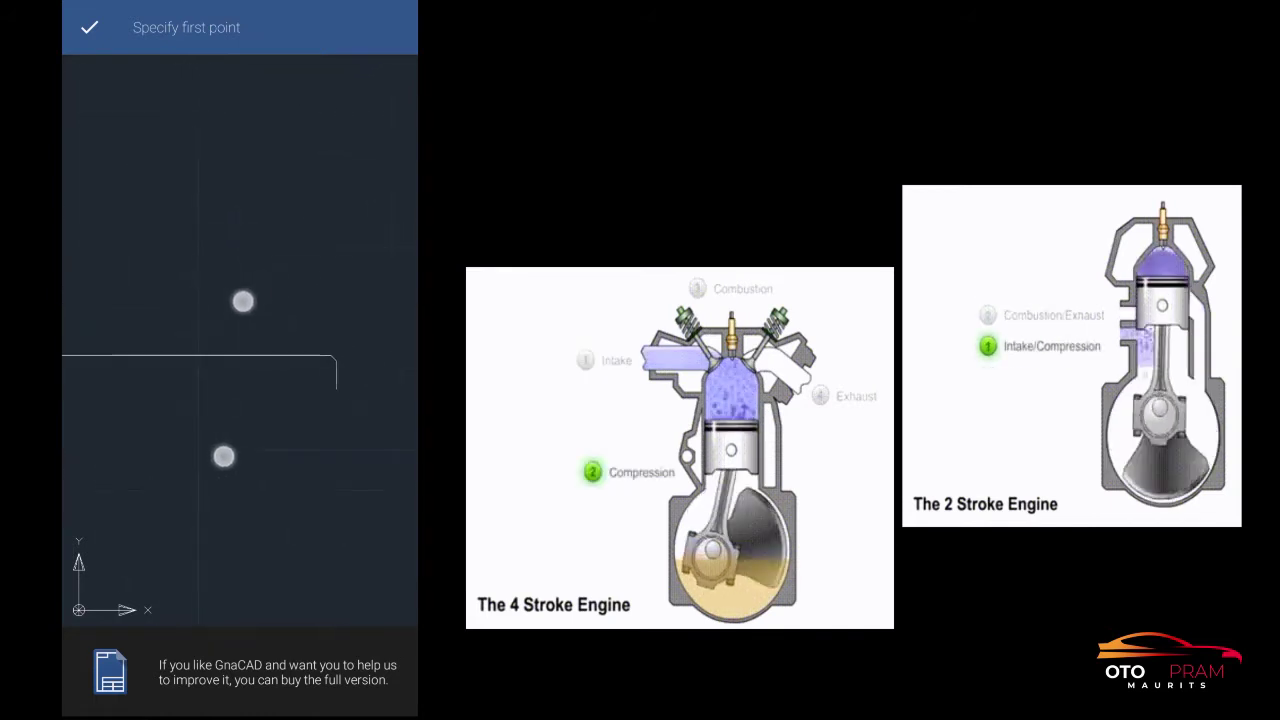
{"action": "scroll", "coordinate": [240, 360], "scroll_direction": "down", "scroll_amount": 1}
{"action": "mouse_move", "coordinate": [207, 329]}
{"action": "left_mouse_down"}
{"action": "mouse_move", "coordinate": [303, 320]}
{"action": "mouse_move", "coordinate": [261, 291]}
{"action": "left_mouse_up"}
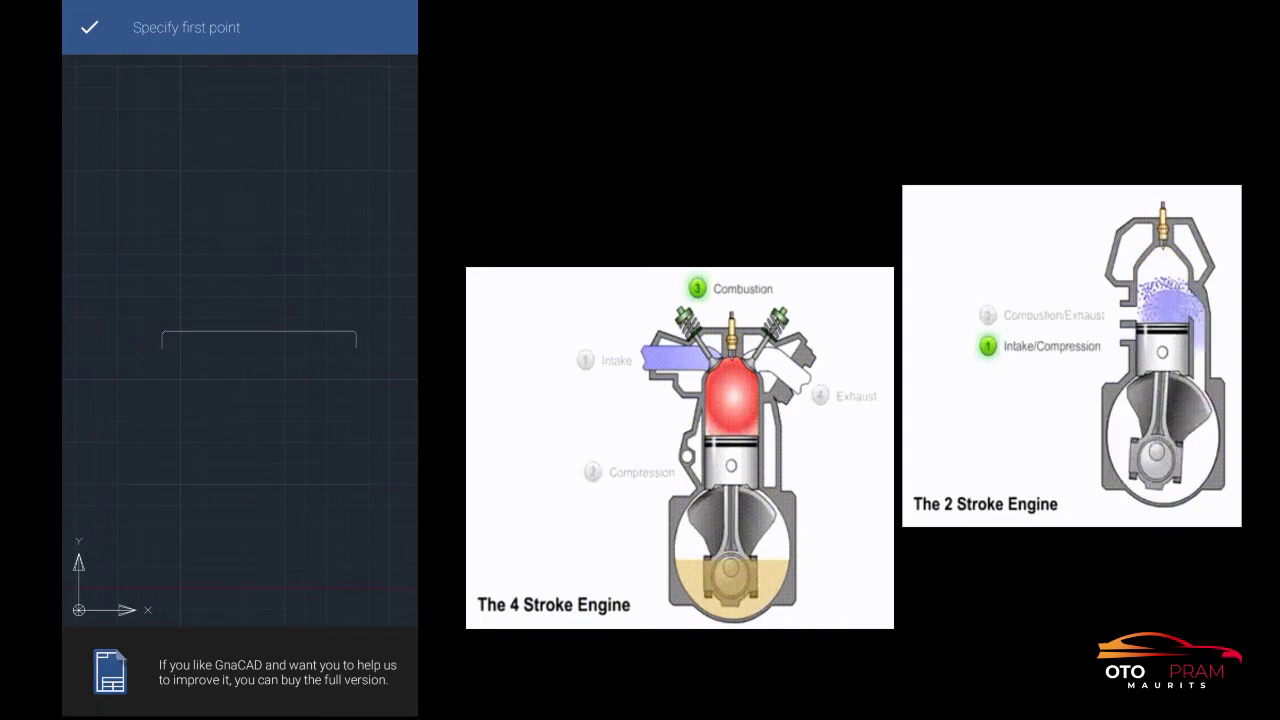
{"action": "scroll", "coordinate": [173, 333], "scroll_direction": "up", "scroll_amount": 1}
{"action": "left_click", "coordinate": [179, 288]}
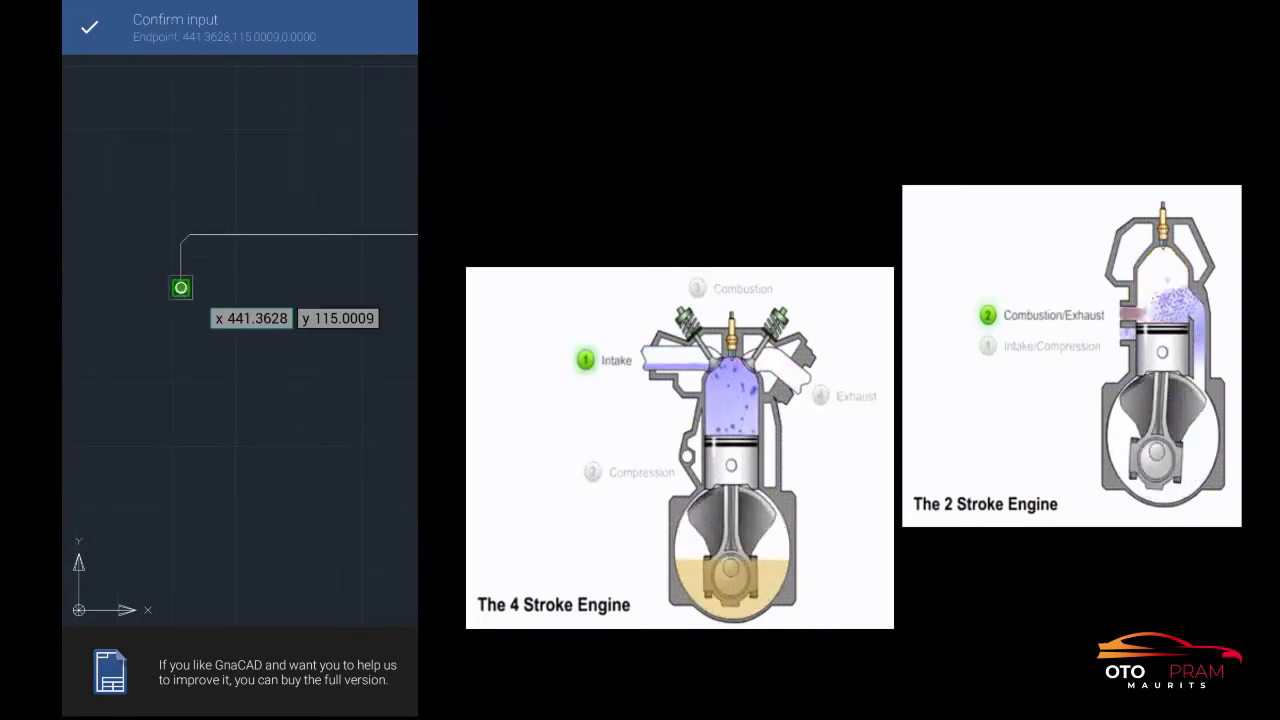
{"action": "left_click", "coordinate": [89, 27]}
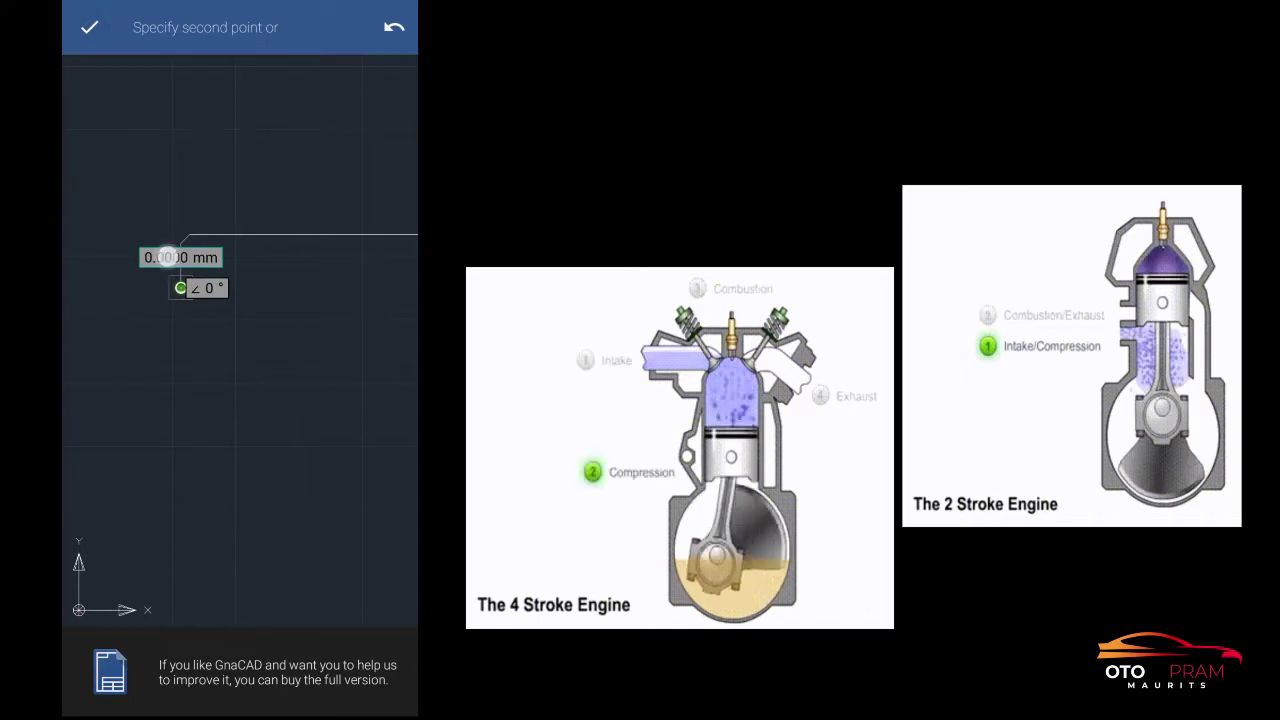
- Draw a 6 mm horizontal segment from that left endpoint
{"action": "left_click", "coordinate": [180, 257]}
{"action": "type", "text": "6"}
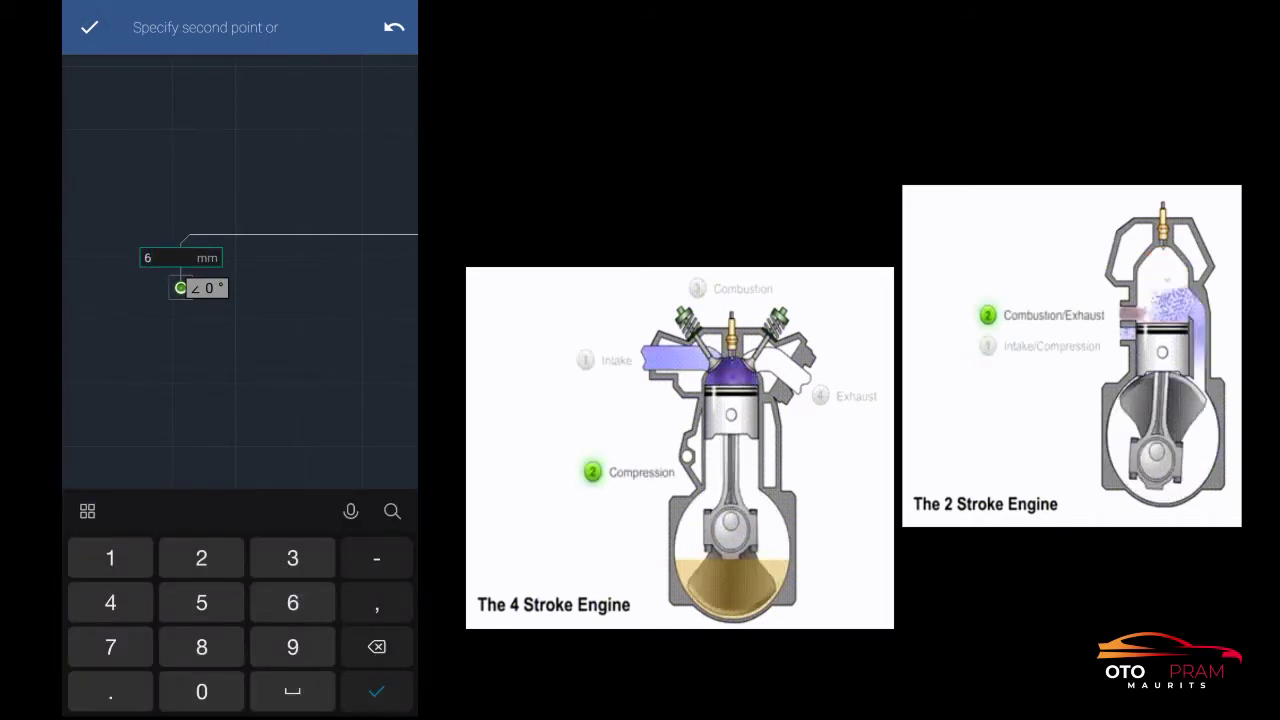
{"action": "left_click", "coordinate": [89, 27]}
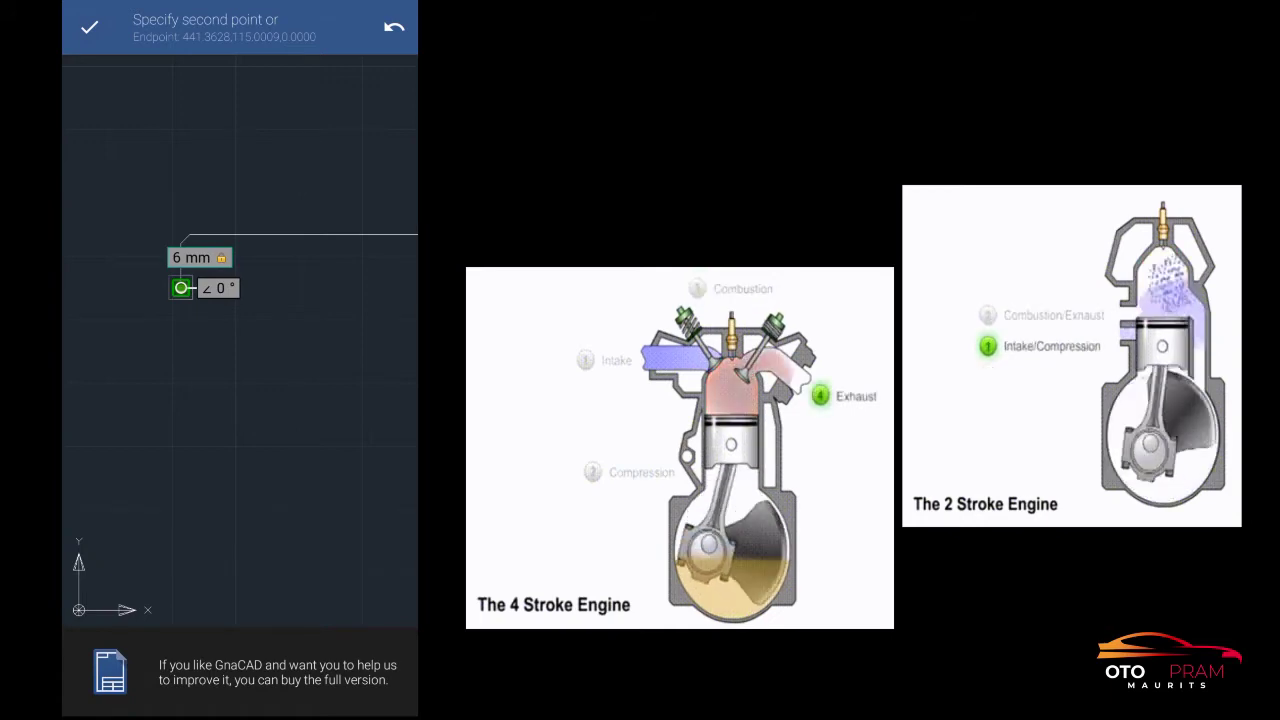
{"action": "left_click", "coordinate": [89, 27]}
- Add a 4 mm segment straight down at −90° and end the line command
{"action": "left_click", "coordinate": [199, 257]}
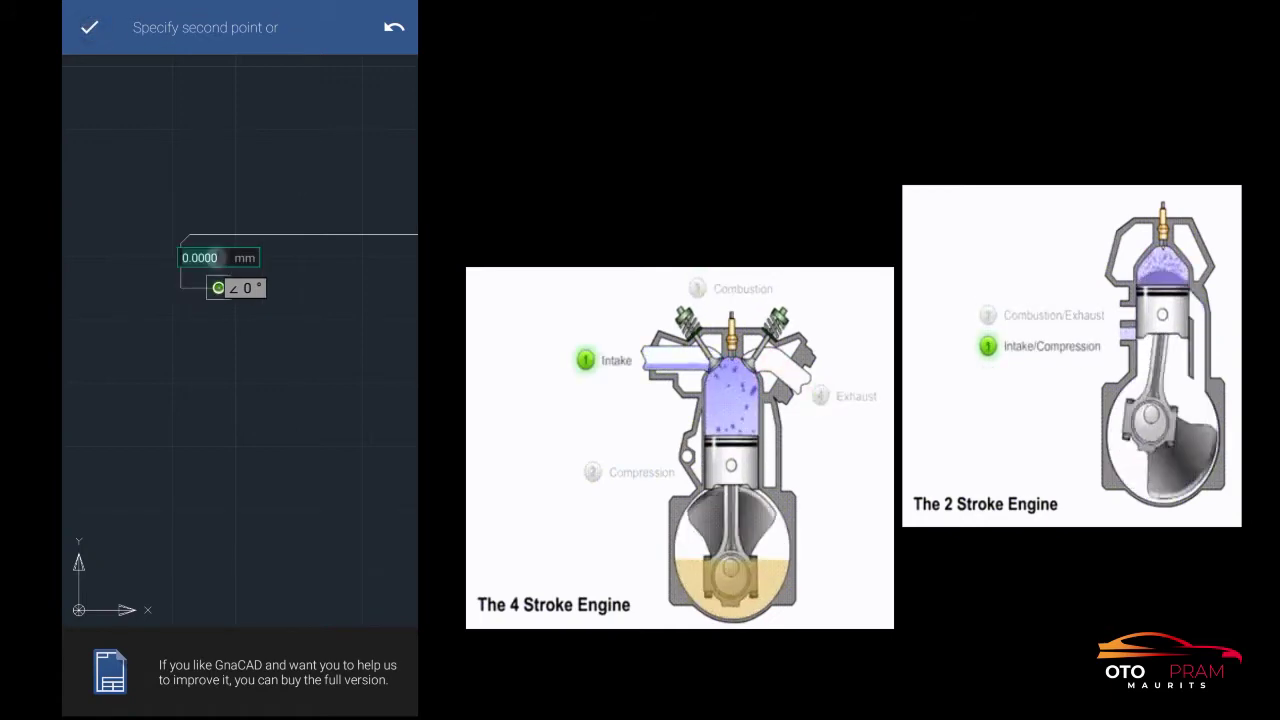
{"action": "left_click", "coordinate": [110, 602]}
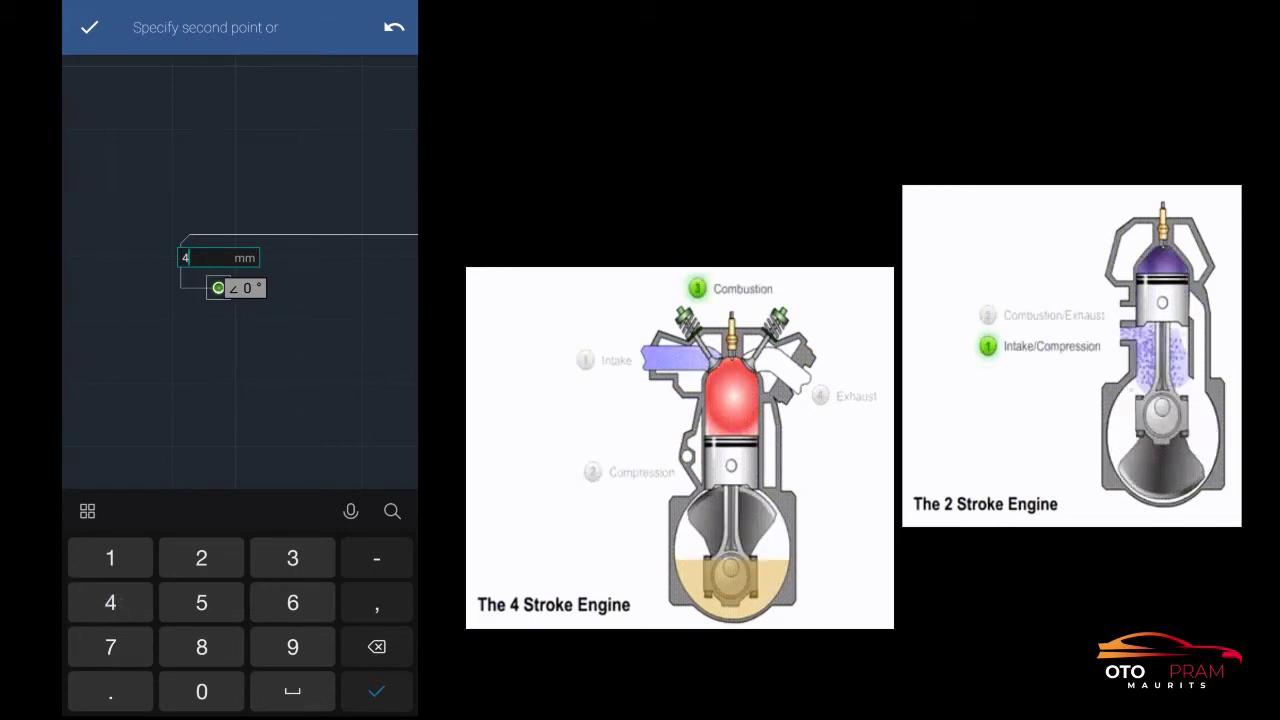
{"action": "left_click", "coordinate": [376, 691]}
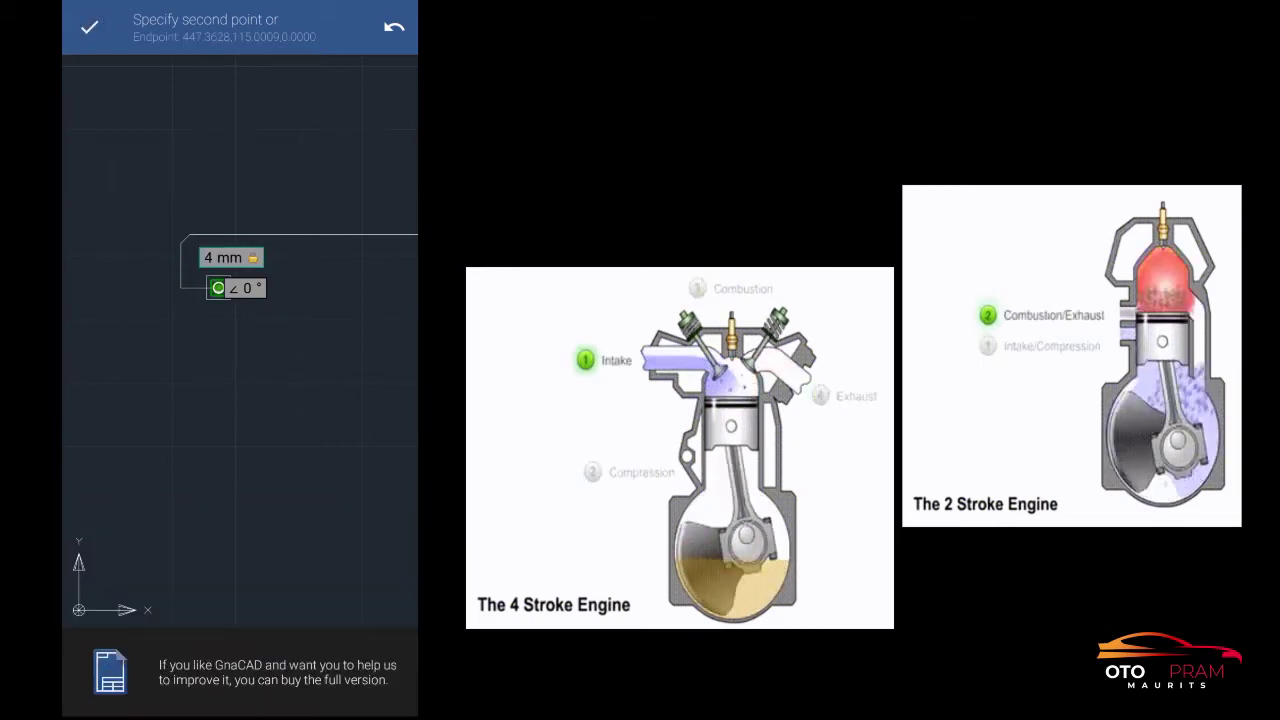
{"action": "left_click_drag", "start_coordinate": [194, 399], "coordinate": [103, 454]}
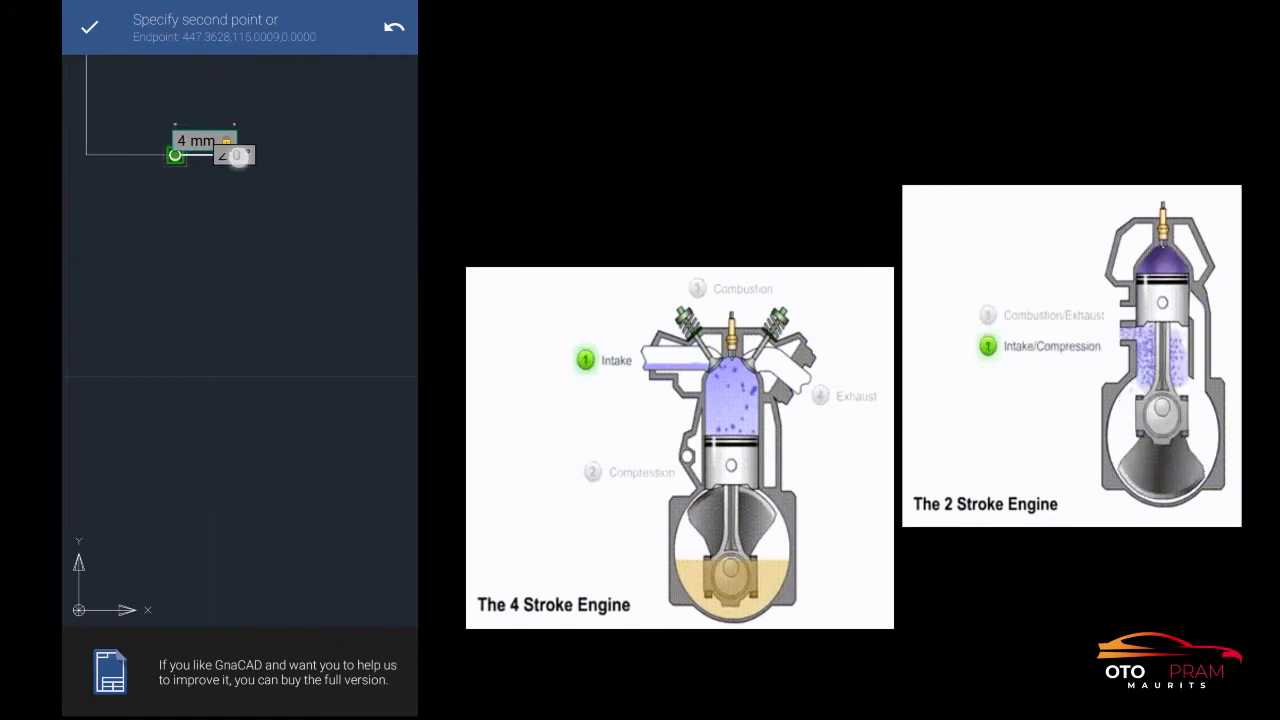
{"action": "left_click", "coordinate": [235, 155]}
{"action": "left_click", "coordinate": [292, 647]}
{"action": "left_click", "coordinate": [201, 691]}
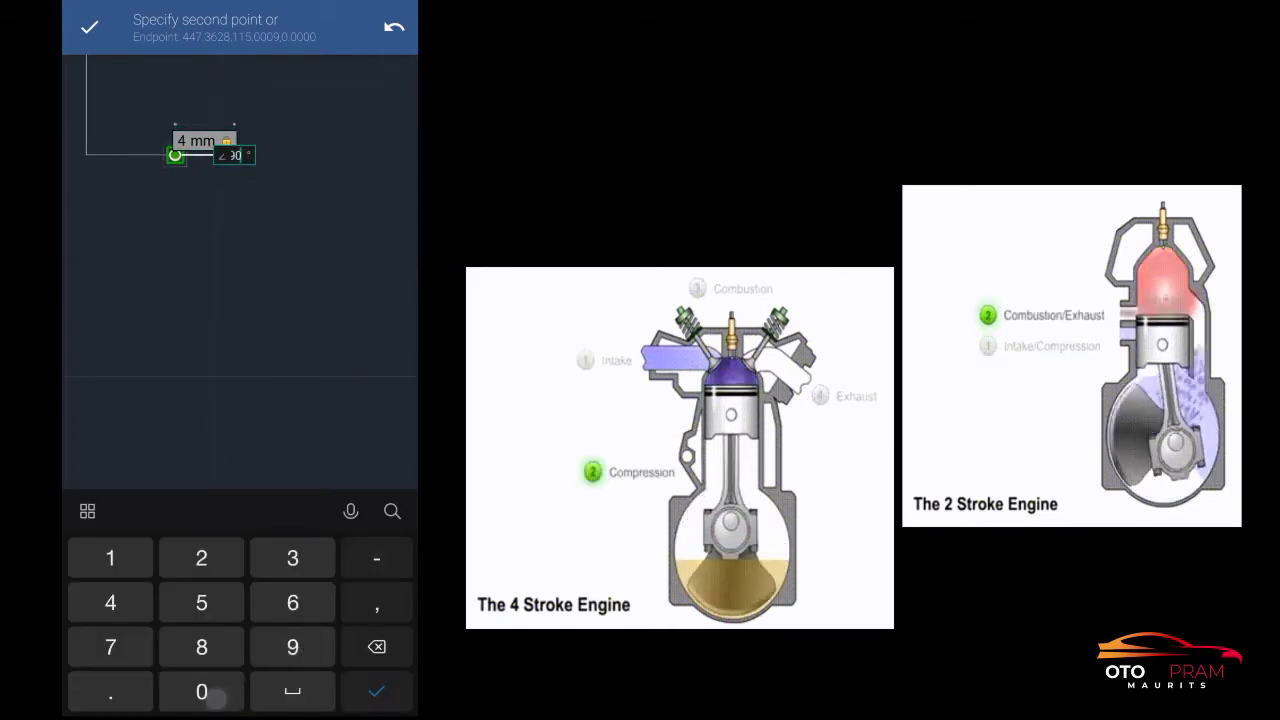
{"action": "left_click", "coordinate": [376, 691]}
{"action": "left_click", "coordinate": [89, 27]}
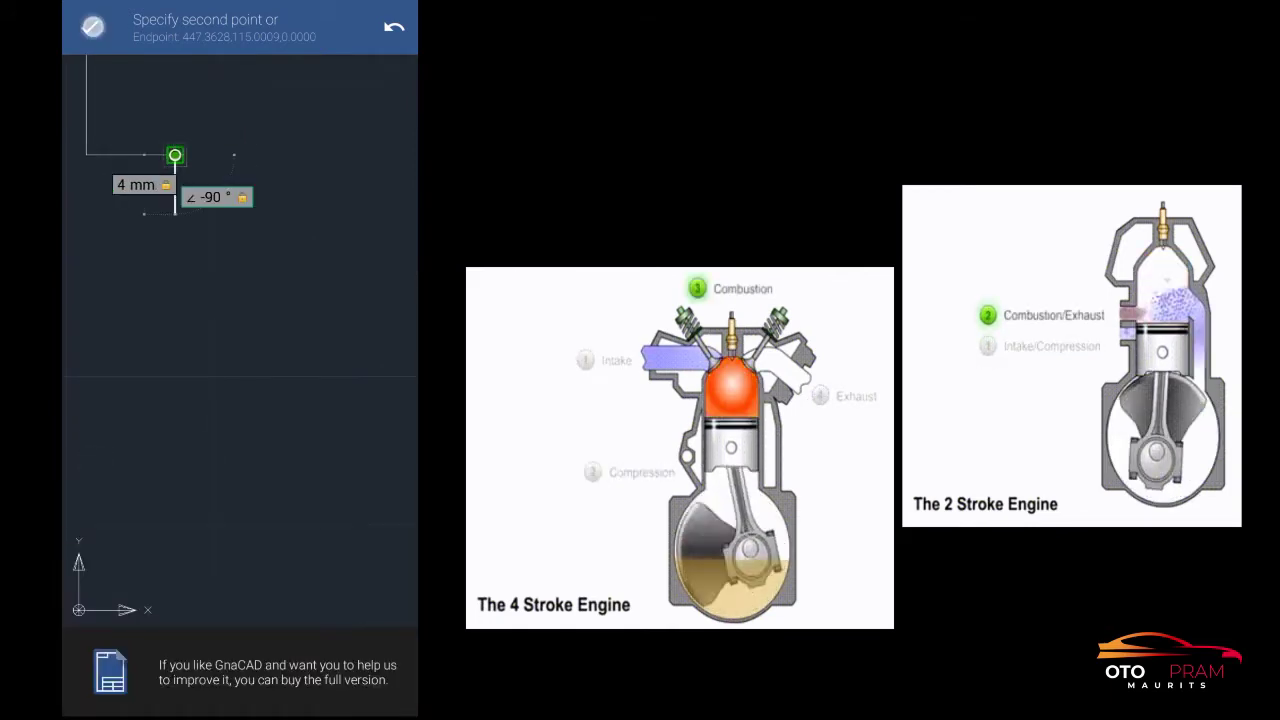
{"action": "left_click", "coordinate": [89, 27]}
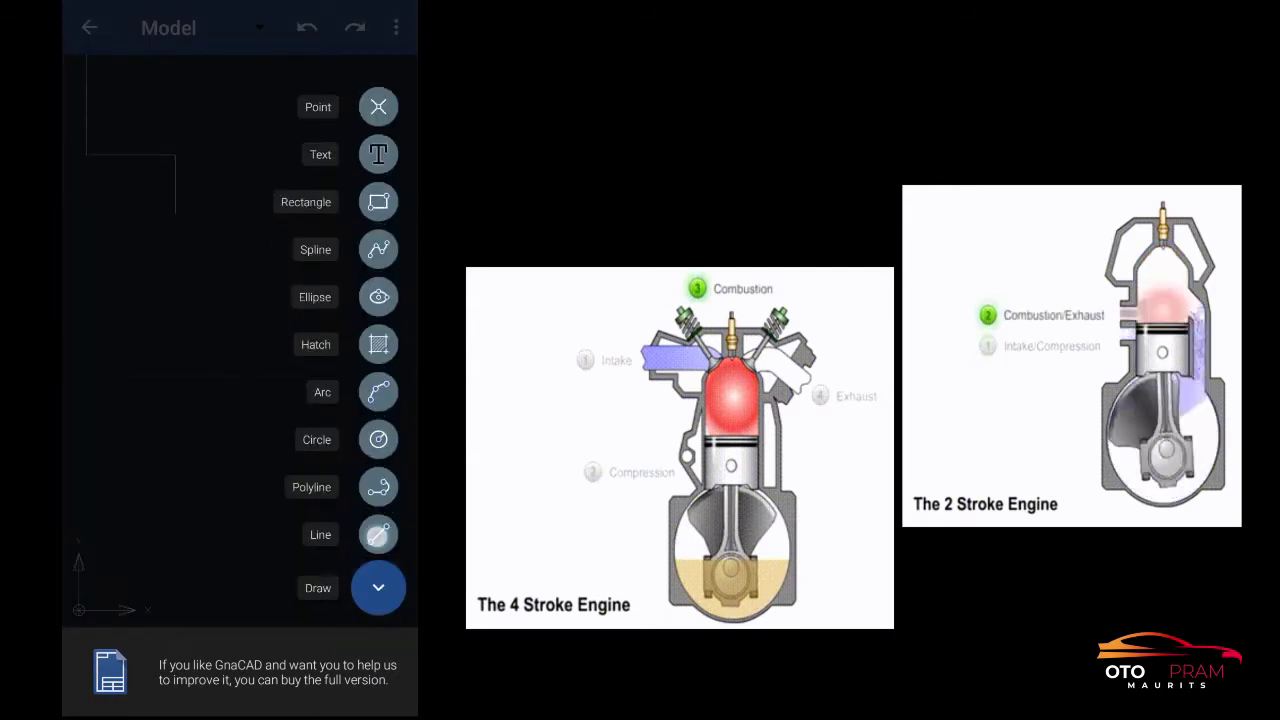
- Start a new line at the 7 mm line's bottom and draw 6 mm leftward at −180°
{"action": "left_click", "coordinate": [378, 534]}
{"action": "mouse_move", "coordinate": [94, 474]}
{"action": "left_mouse_down"}
{"action": "mouse_move", "coordinate": [238, 288]}
{"action": "mouse_move", "coordinate": [337, 294]}
{"action": "left_mouse_up"}
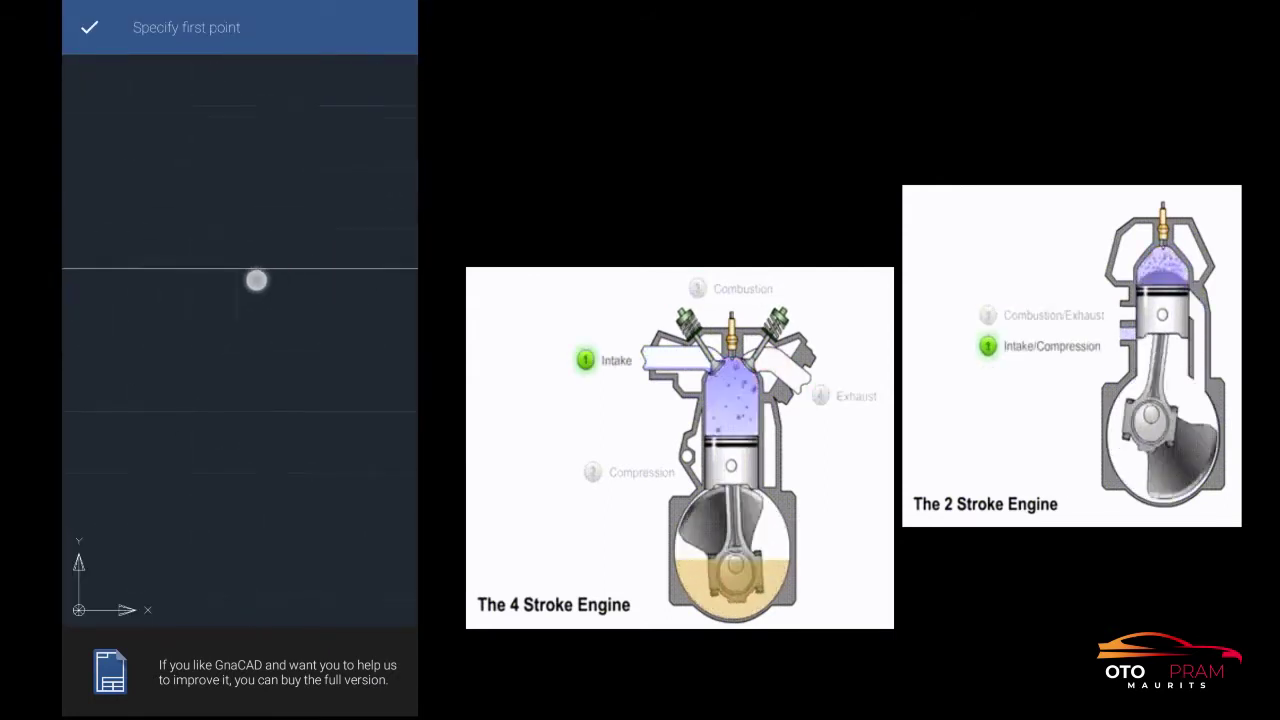
{"action": "left_click", "coordinate": [289, 330]}
{"action": "left_click", "coordinate": [289, 330]}
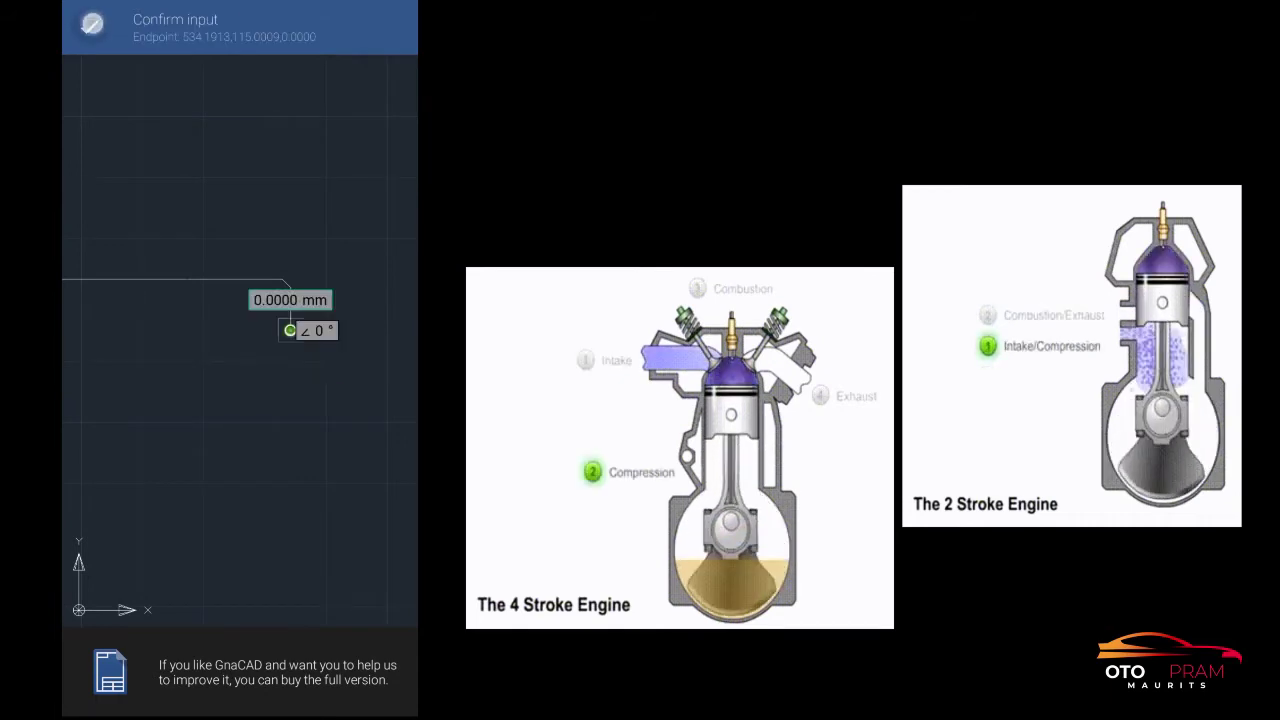
{"action": "left_click", "coordinate": [283, 299]}
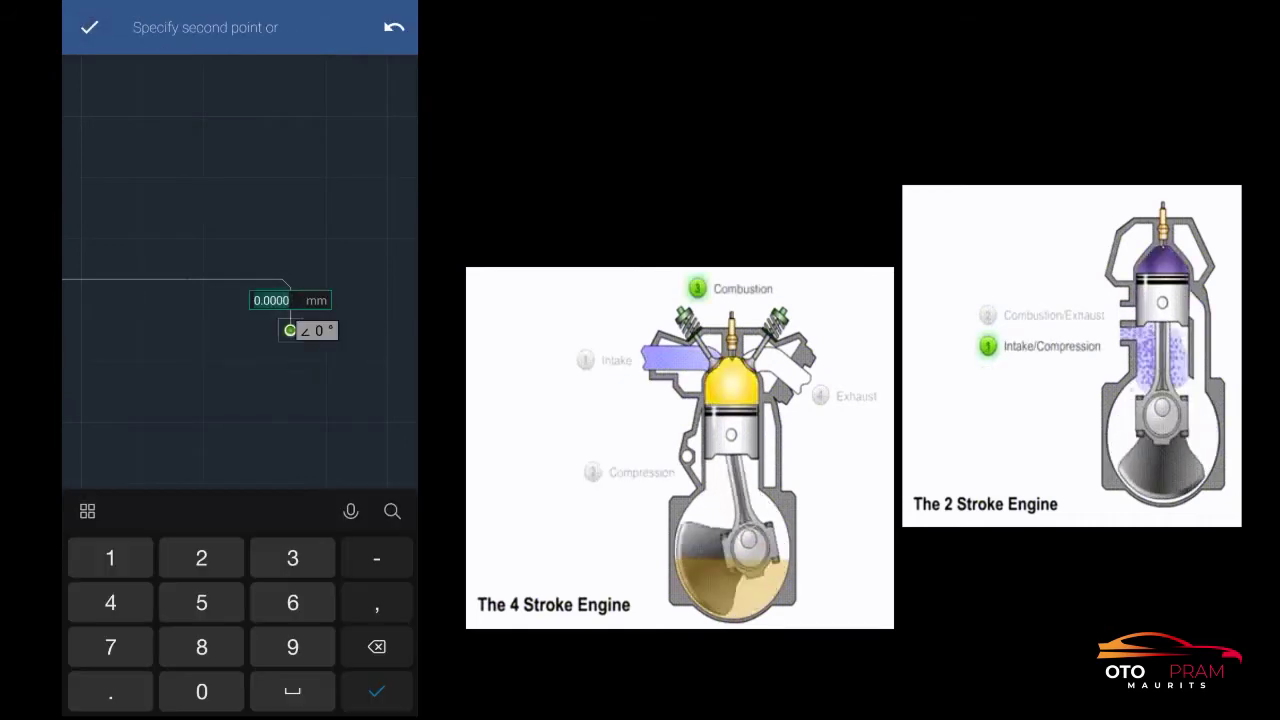
{"action": "type", "text": "6"}
{"action": "key", "text": "Return"}
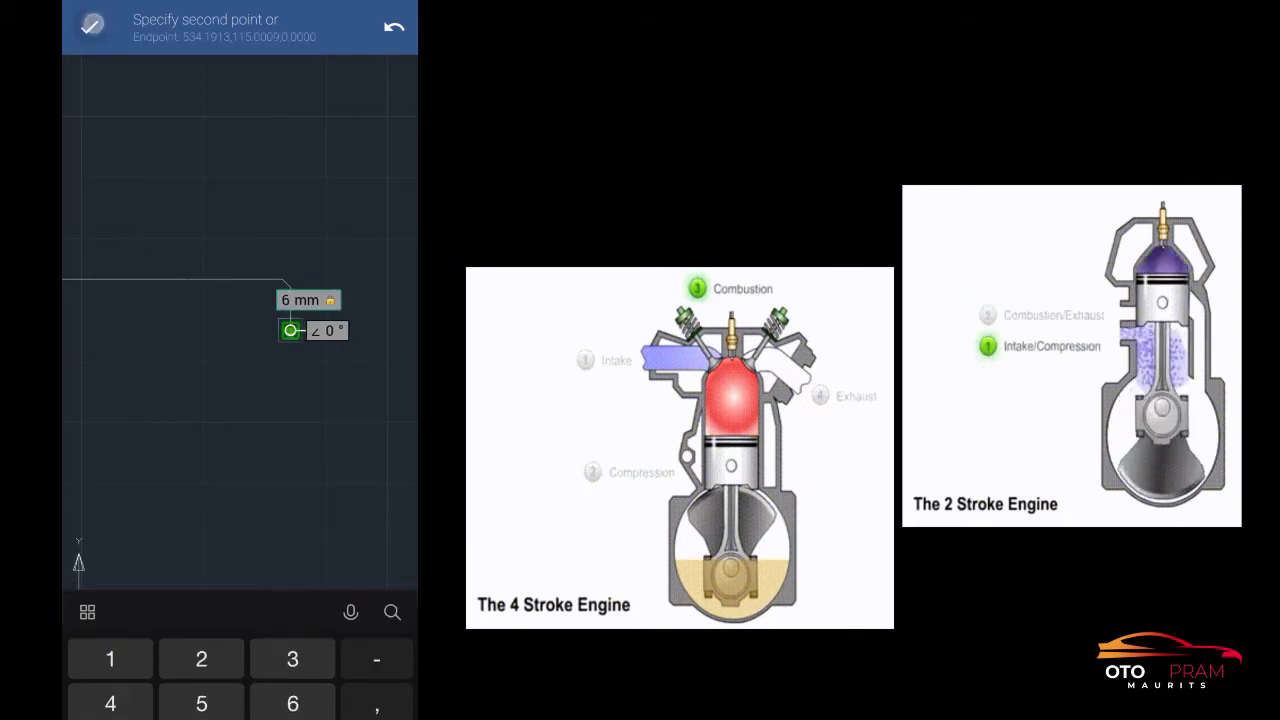
{"action": "left_click", "coordinate": [328, 331]}
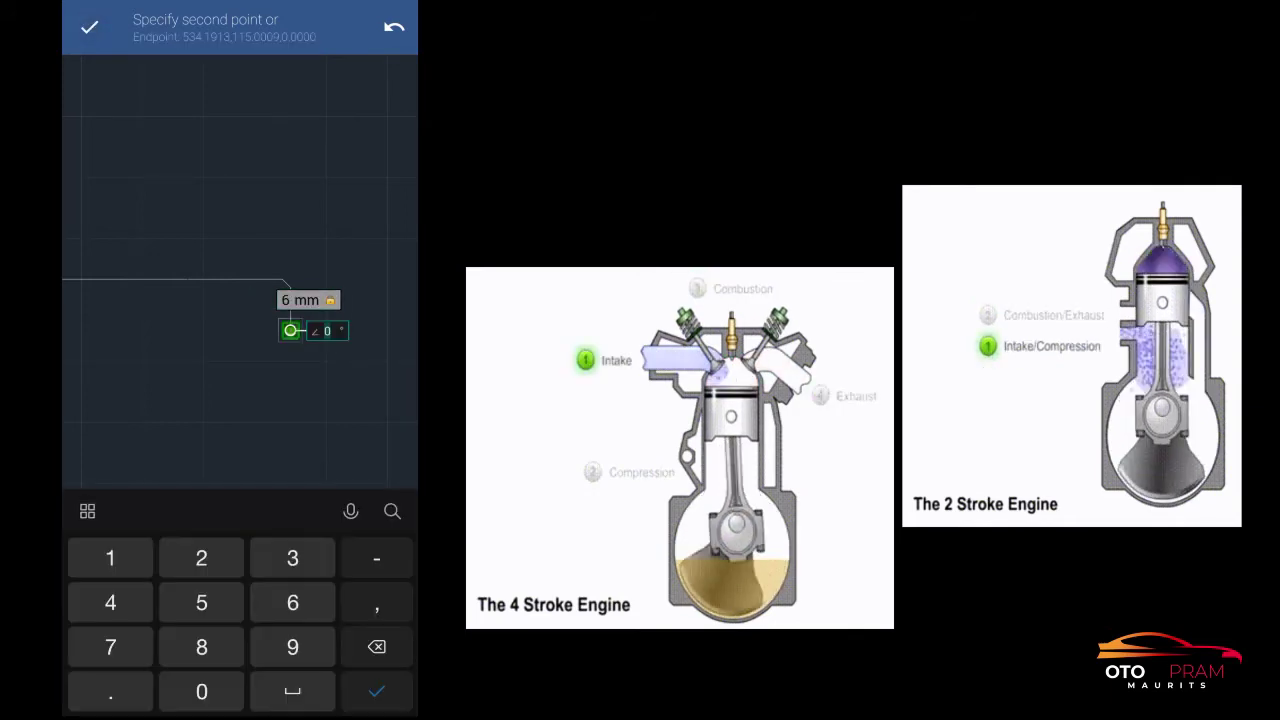
{"action": "type", "text": "18"}
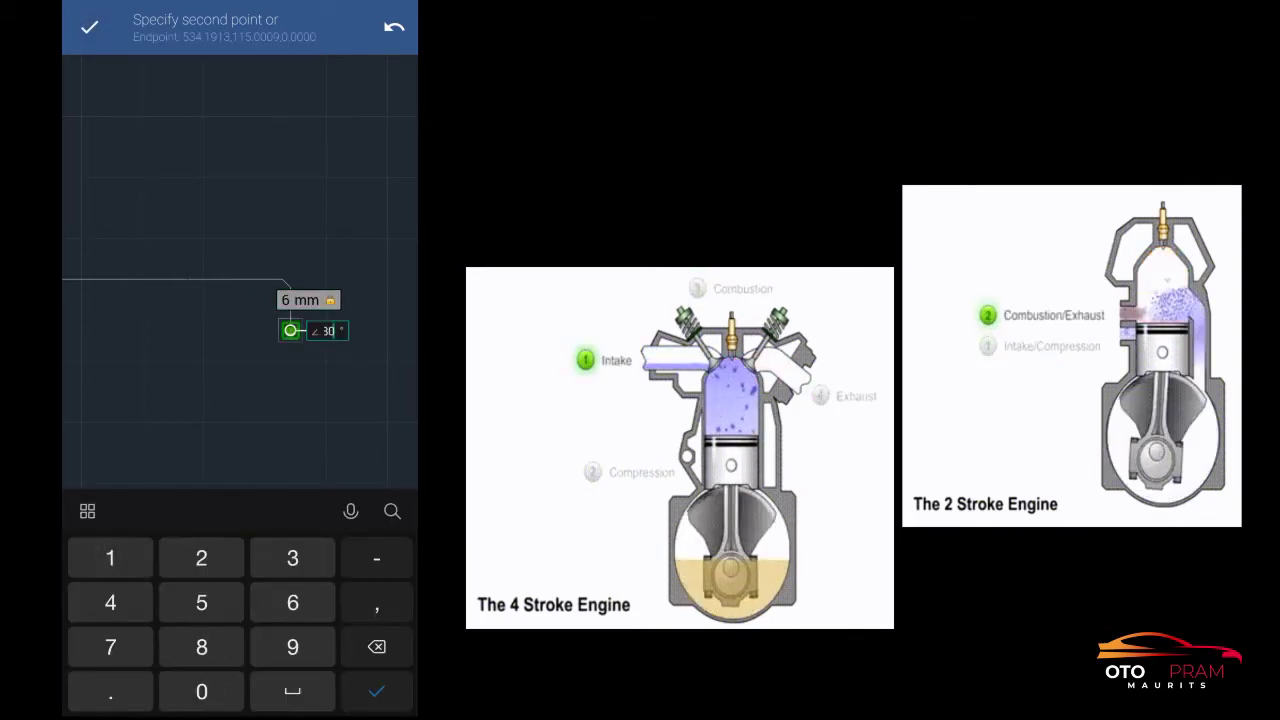
{"action": "type", "text": "0"}
{"action": "key", "text": "Return"}
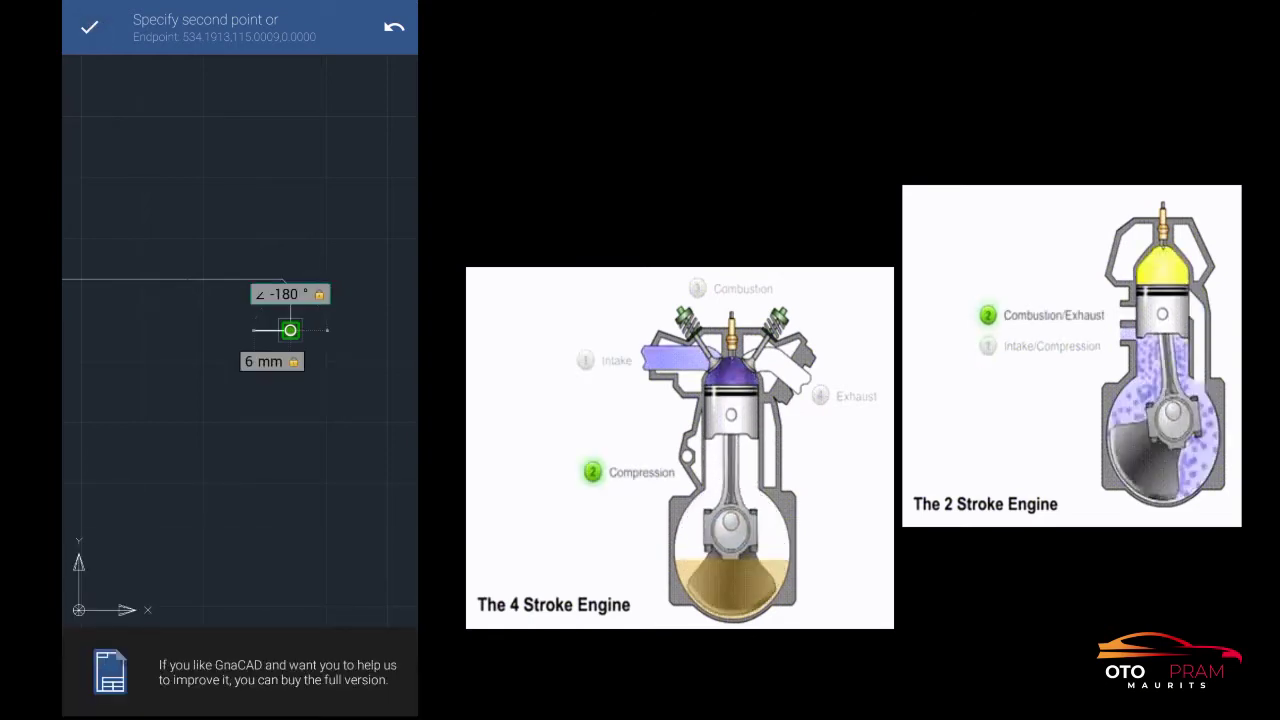
{"action": "left_click", "coordinate": [89, 27]}
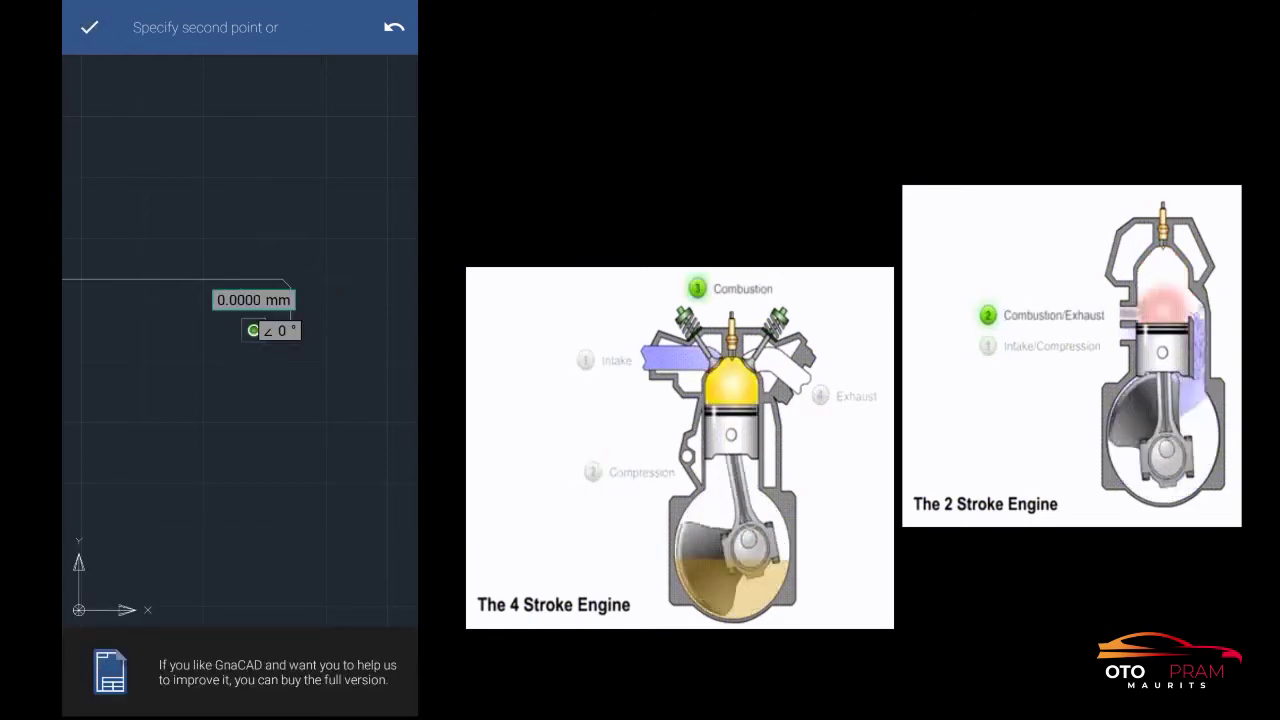
- Add a 4 mm segment dropping straight down at −90° and finish the line
{"action": "left_click", "coordinate": [253, 300]}
{"action": "type", "text": "4"}
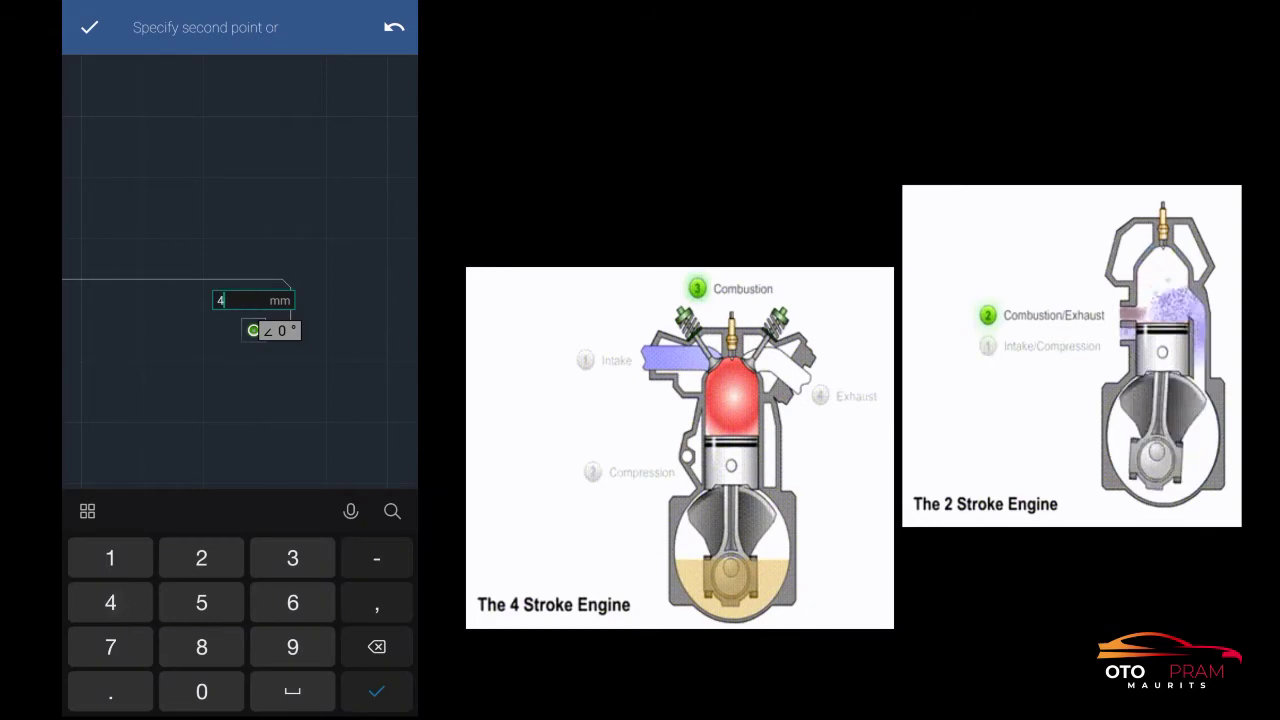
{"action": "key", "text": "Return"}
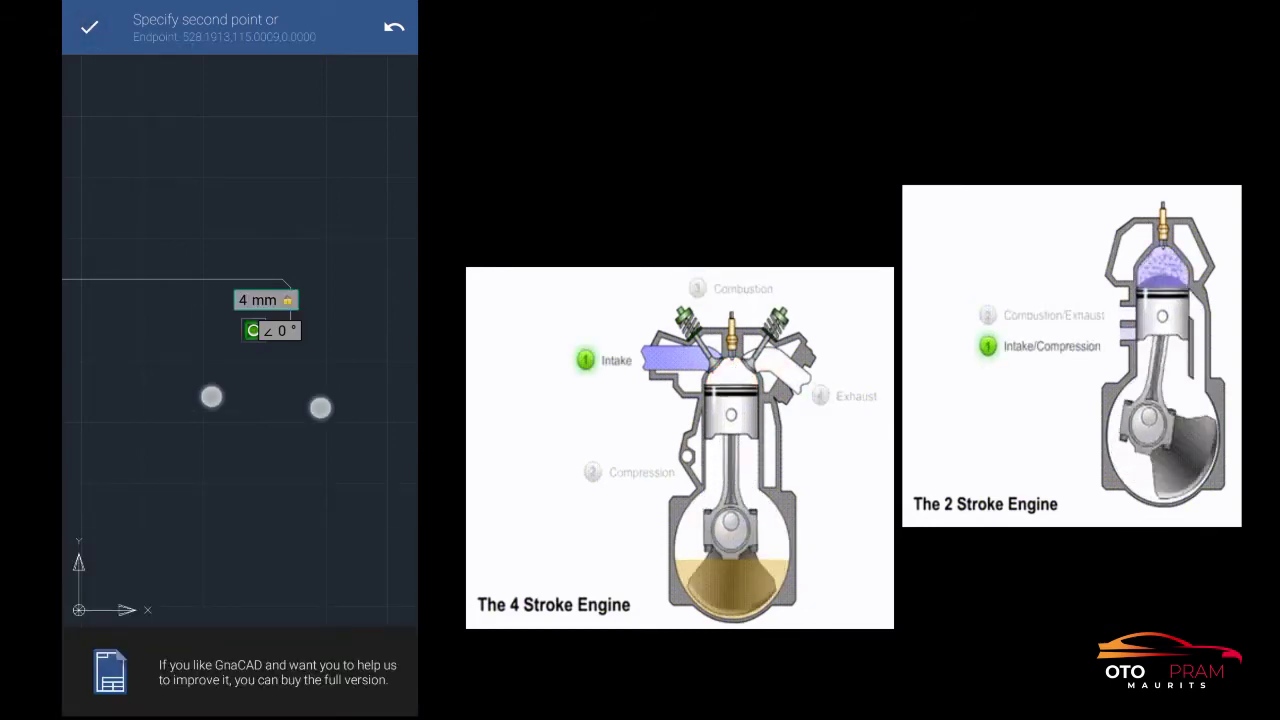
{"action": "left_click", "coordinate": [270, 265]}
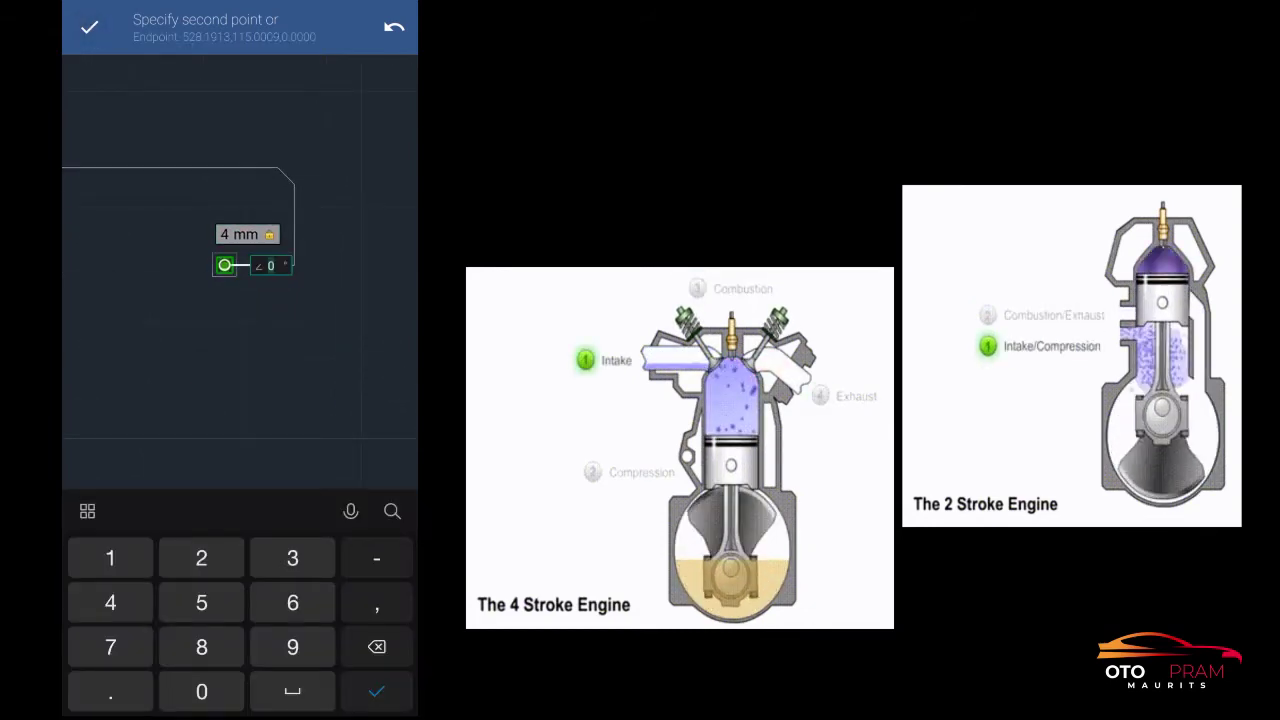
{"action": "type", "text": "1830"}
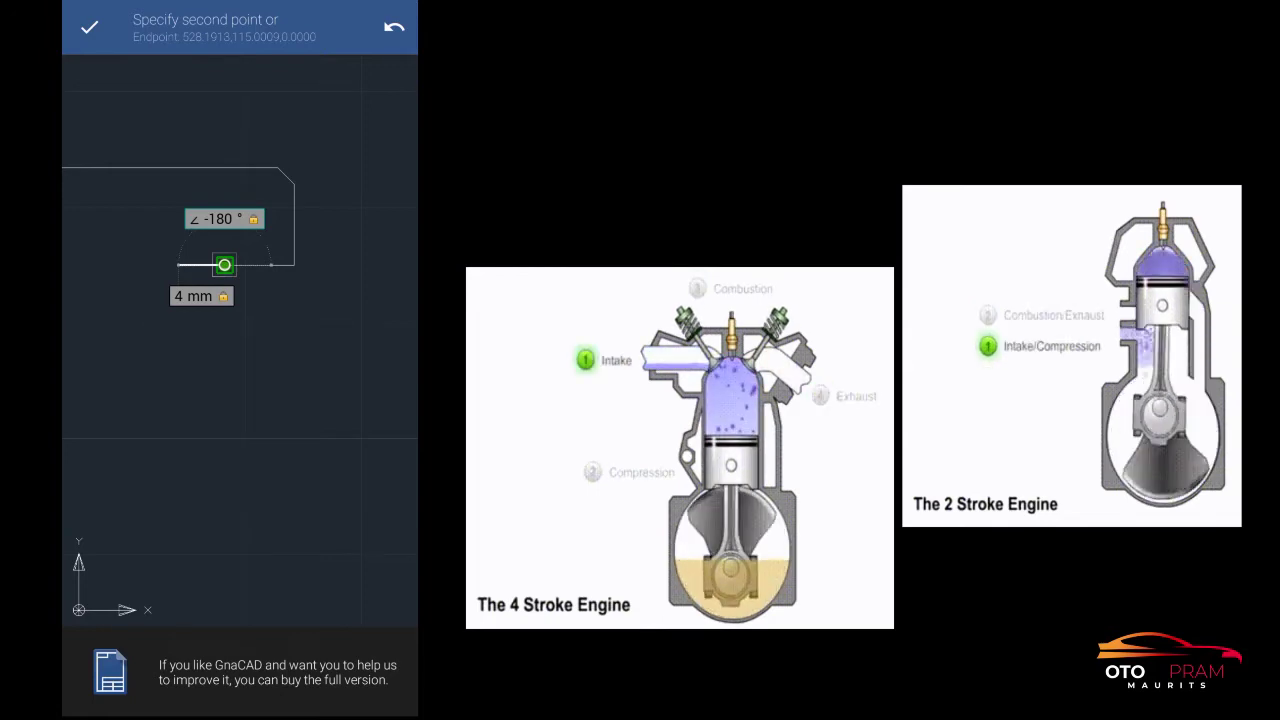
{"action": "left_click", "coordinate": [221, 218]}
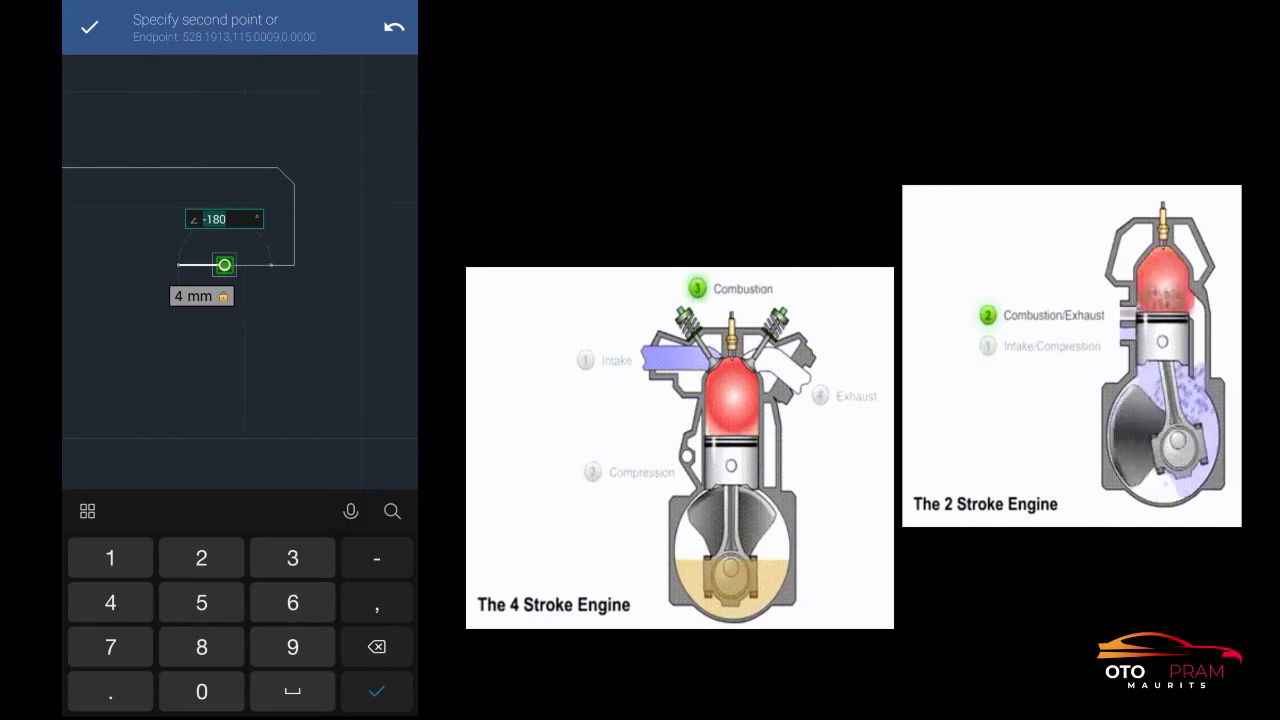
{"action": "type", "text": "-90"}
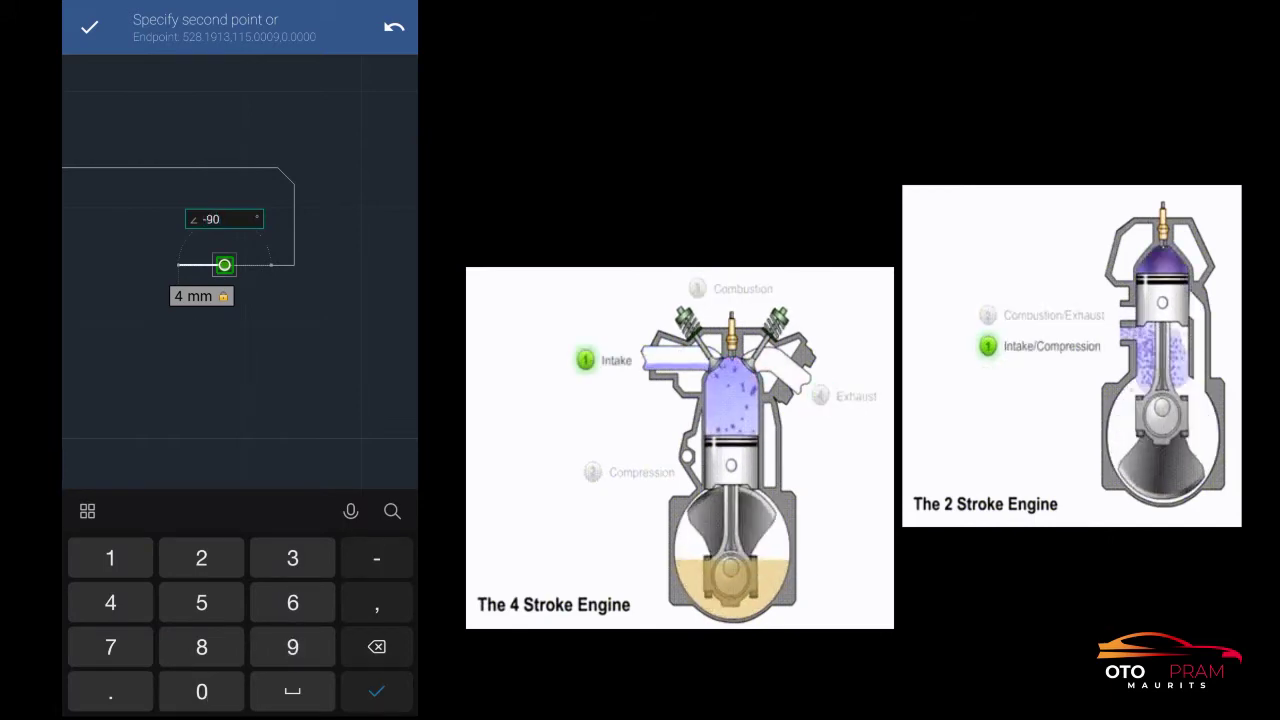
{"action": "key", "text": "Return"}
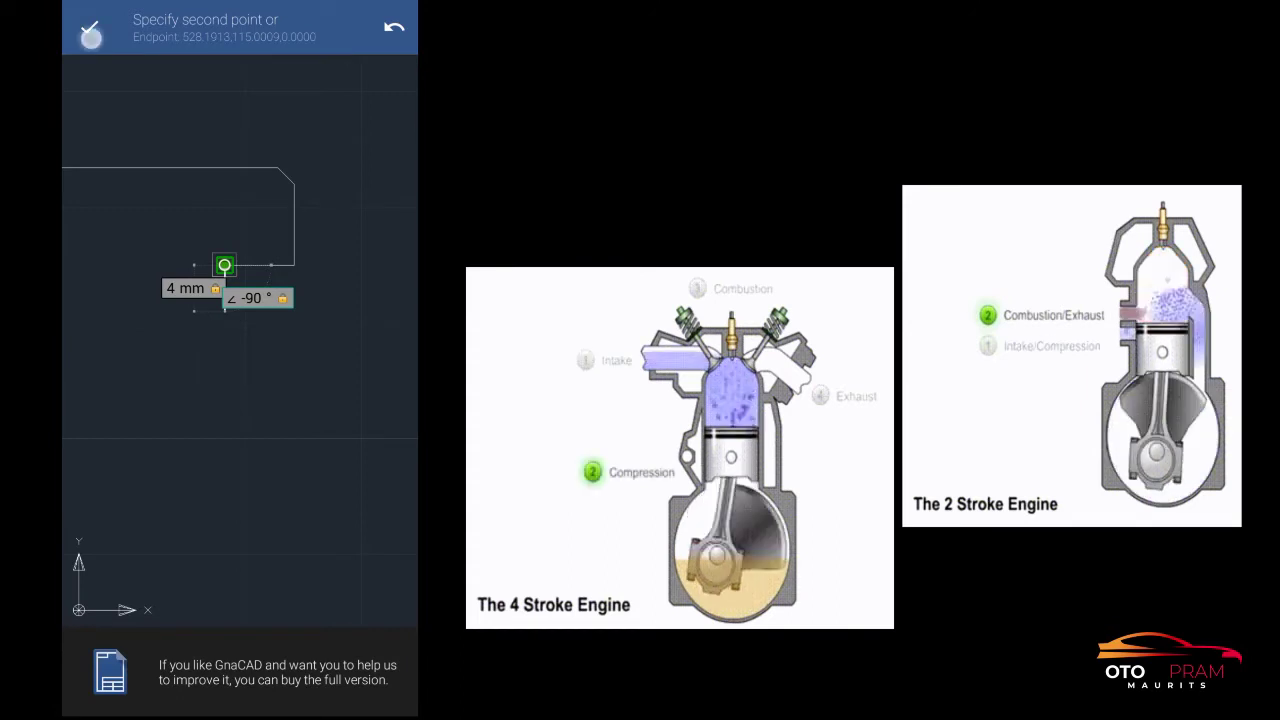
{"action": "left_click", "coordinate": [224, 265]}
{"action": "left_click", "coordinate": [95, 28]}
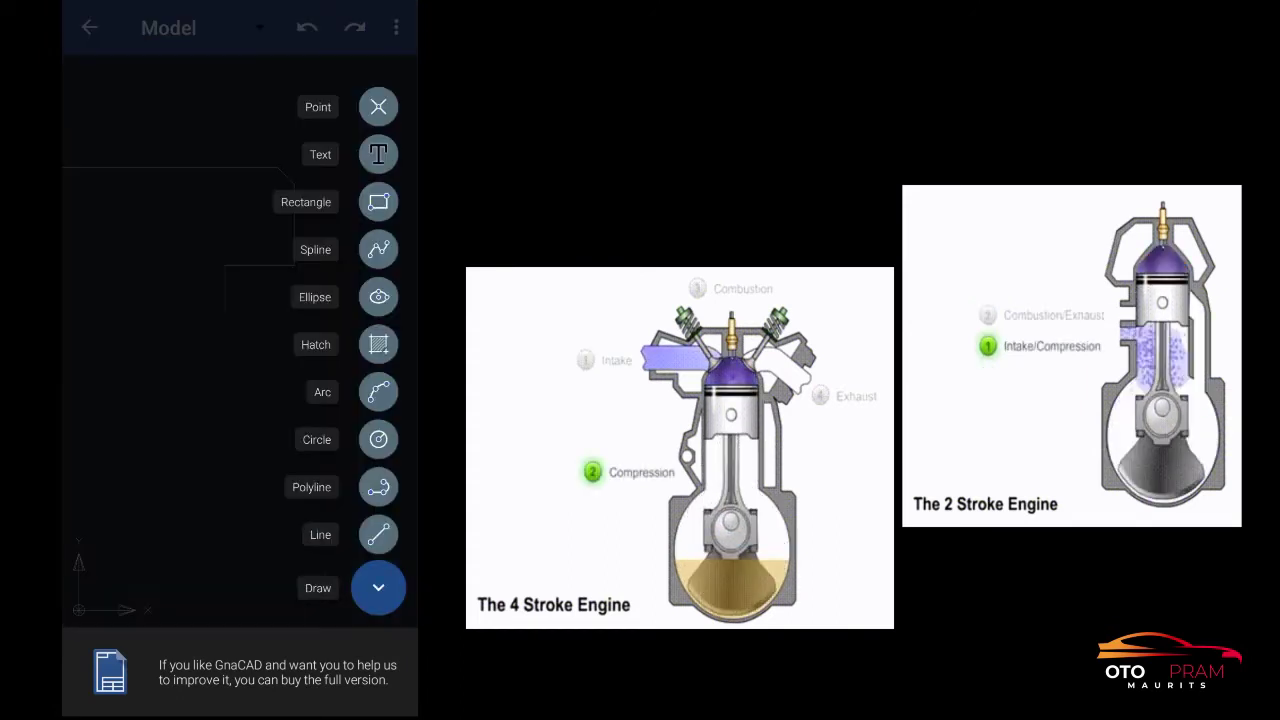
- Start a new line snapped to the current end of the profile
{"action": "left_click", "coordinate": [378, 588]}
{"action": "scroll", "coordinate": [204, 446], "scroll_direction": "down", "scroll_amount": 3}
{"action": "scroll", "coordinate": [230, 400], "scroll_direction": "down", "scroll_amount": 5}
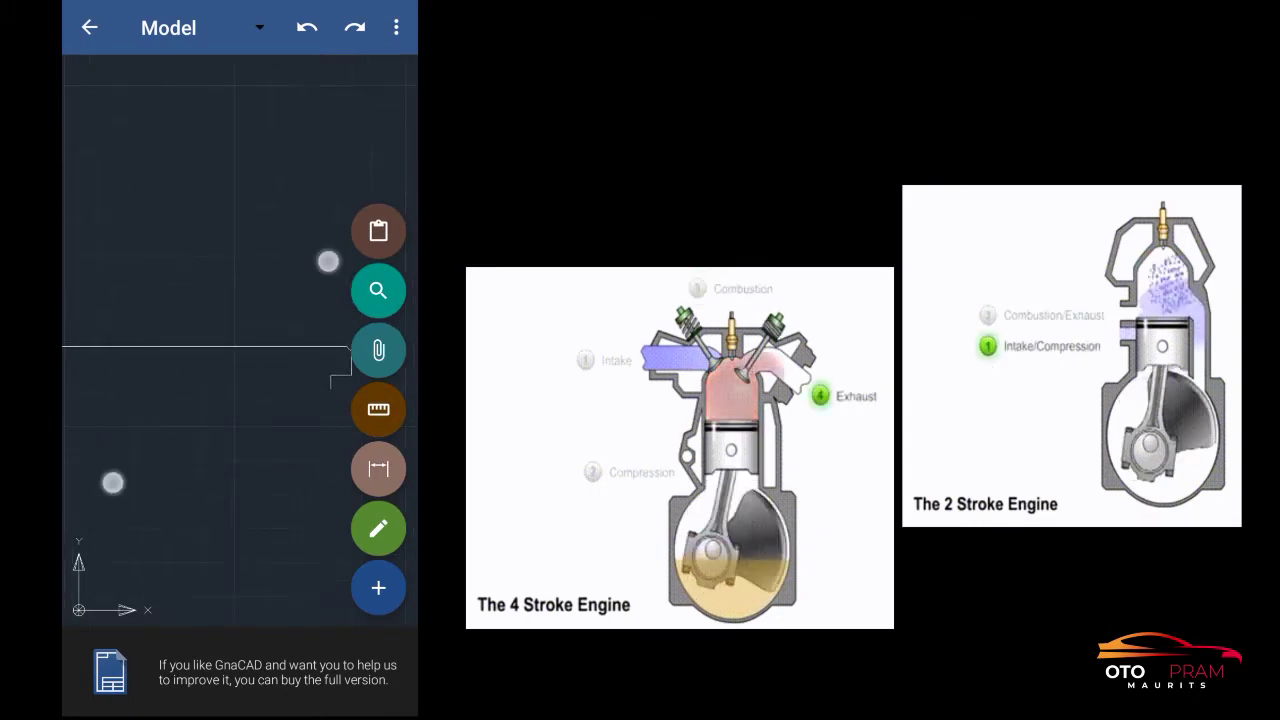
{"action": "left_click_drag", "start_coordinate": [271, 495], "coordinate": [273, 280]}
{"action": "left_click", "coordinate": [378, 588]}
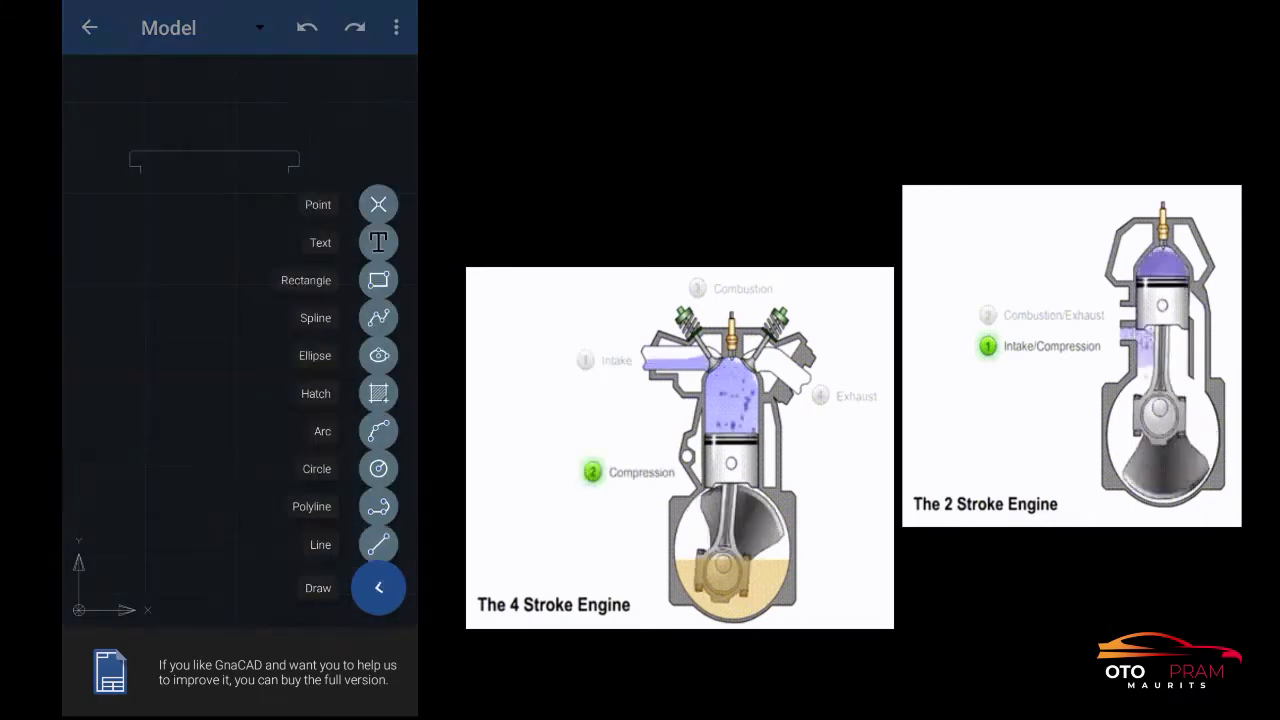
{"action": "left_click", "coordinate": [378, 538]}
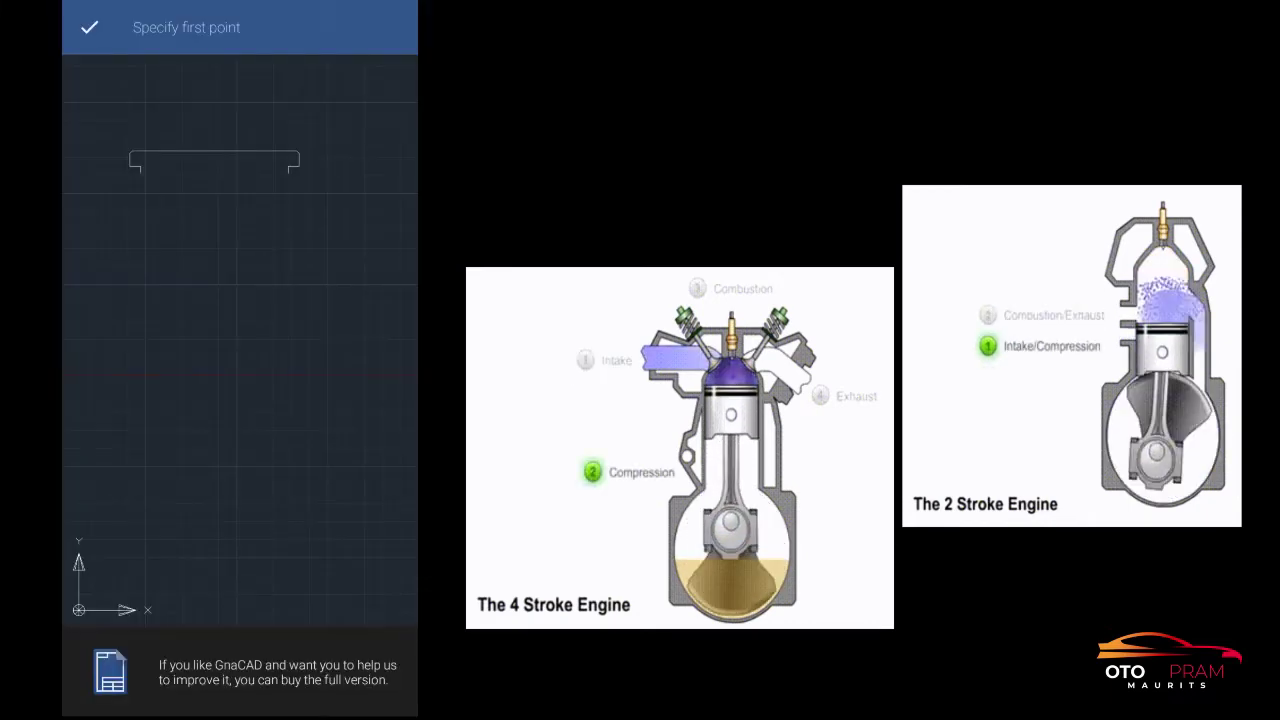
{"action": "scroll", "coordinate": [197, 260], "scroll_direction": "up", "scroll_amount": 3}
{"action": "scroll", "coordinate": [145, 289], "scroll_direction": "up", "scroll_amount": 2}
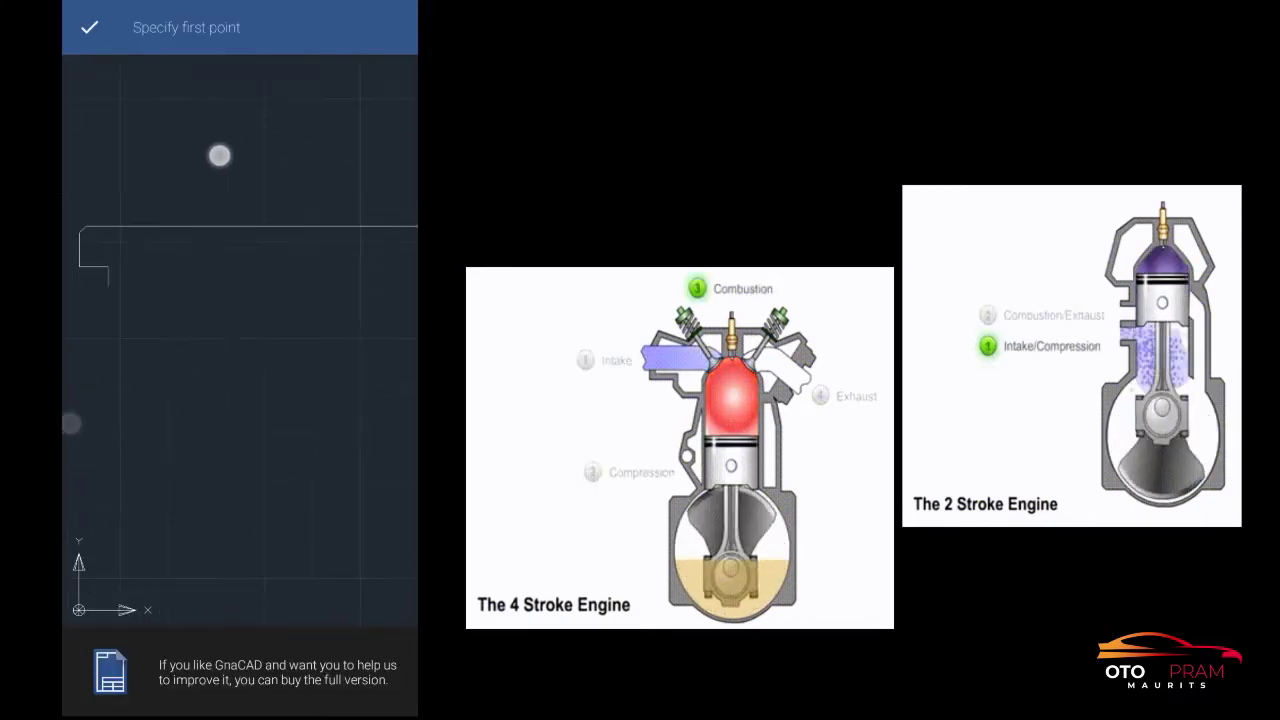
{"action": "left_click_drag", "start_coordinate": [339, 171], "coordinate": [229, 171]}
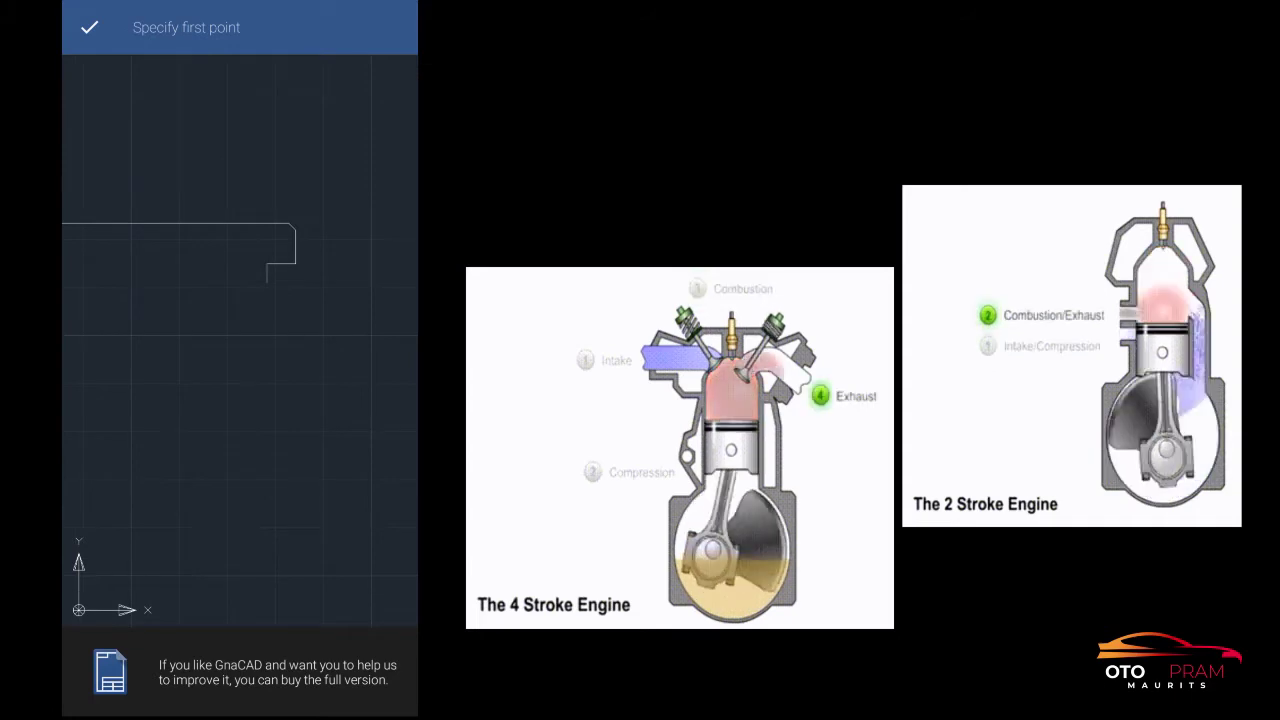
{"action": "left_click", "coordinate": [266, 283]}
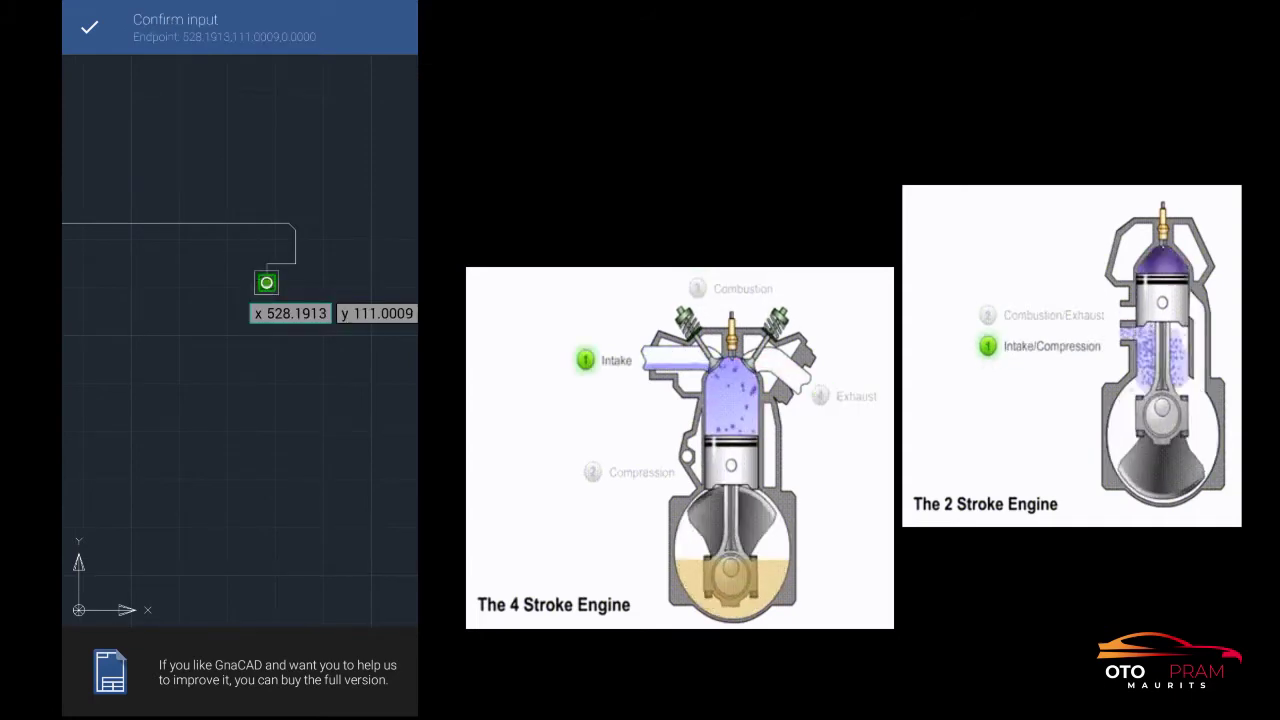
{"action": "left_click", "coordinate": [89, 27]}
{"action": "type", "text": "6"}
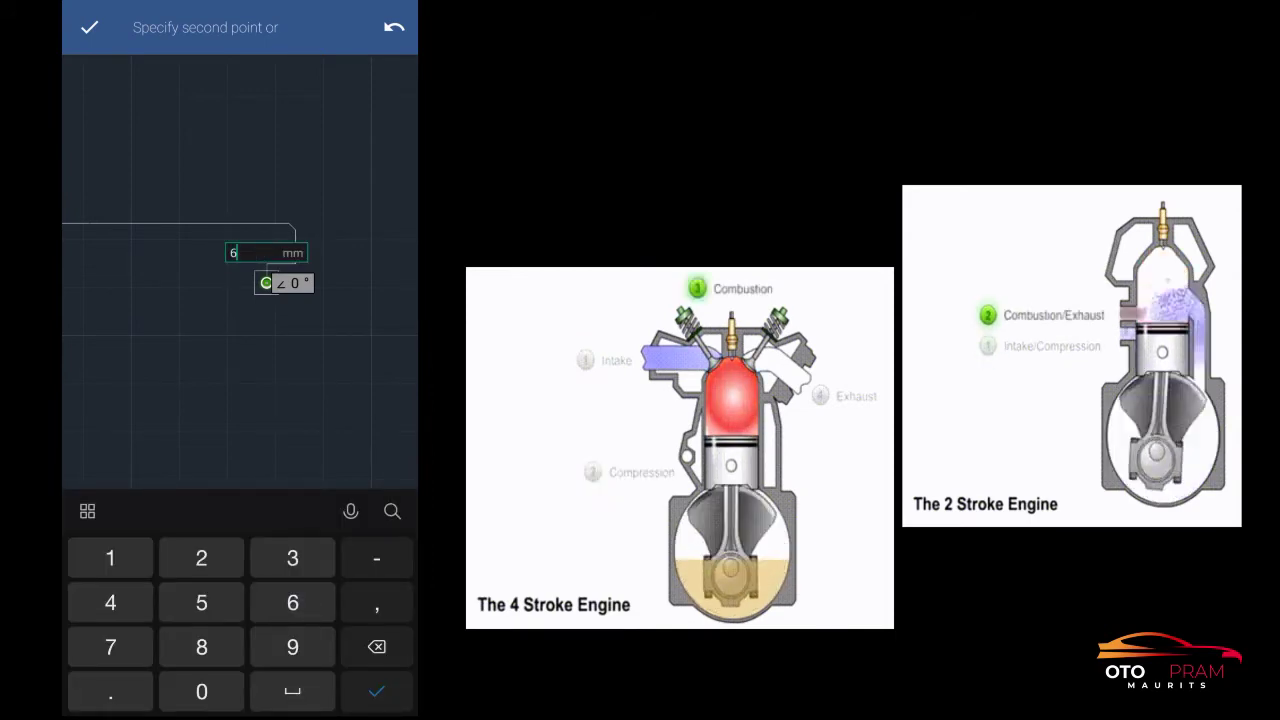
- Draw a 6 mm segment to the right, then 4 mm straight down at −90°
{"action": "key", "text": "Return"}
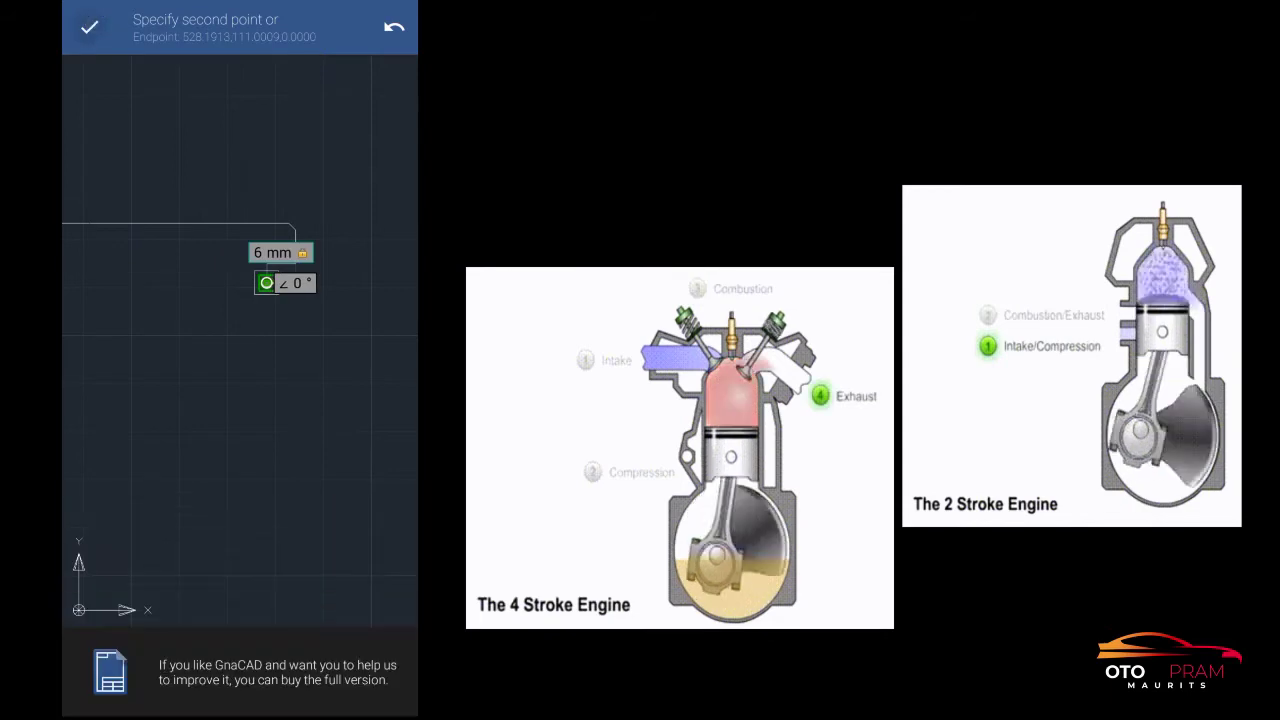
{"action": "scroll", "coordinate": [249, 398], "scroll_direction": "up", "scroll_amount": 3}
{"action": "scroll", "coordinate": [249, 398], "scroll_direction": "up", "scroll_amount": 3}
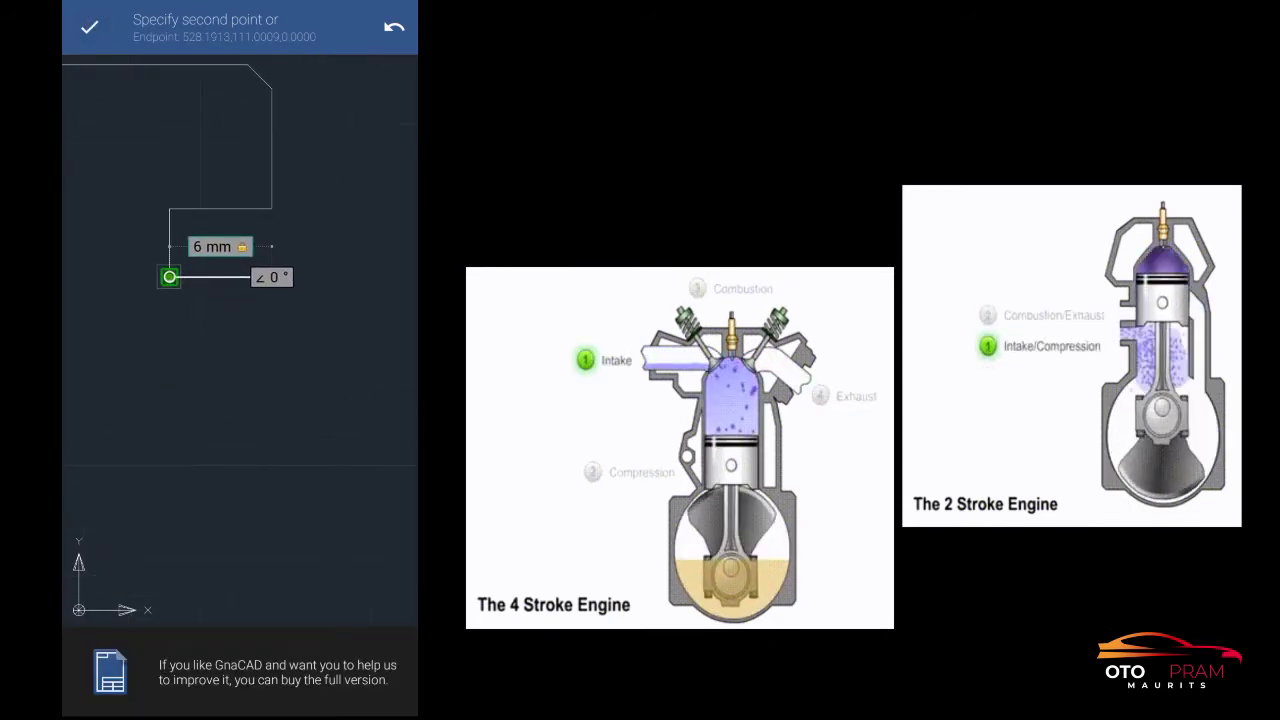
{"action": "left_click", "coordinate": [271, 277]}
{"action": "left_click", "coordinate": [268, 246]}
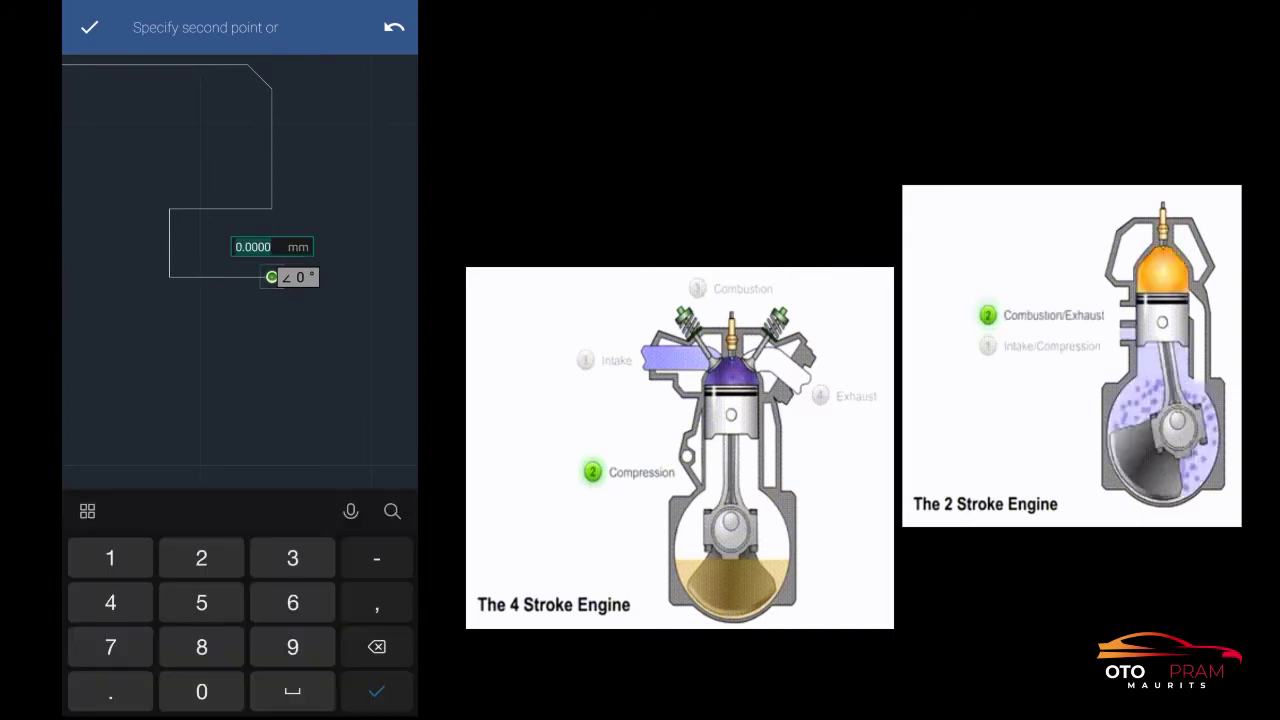
{"action": "type", "text": "4"}
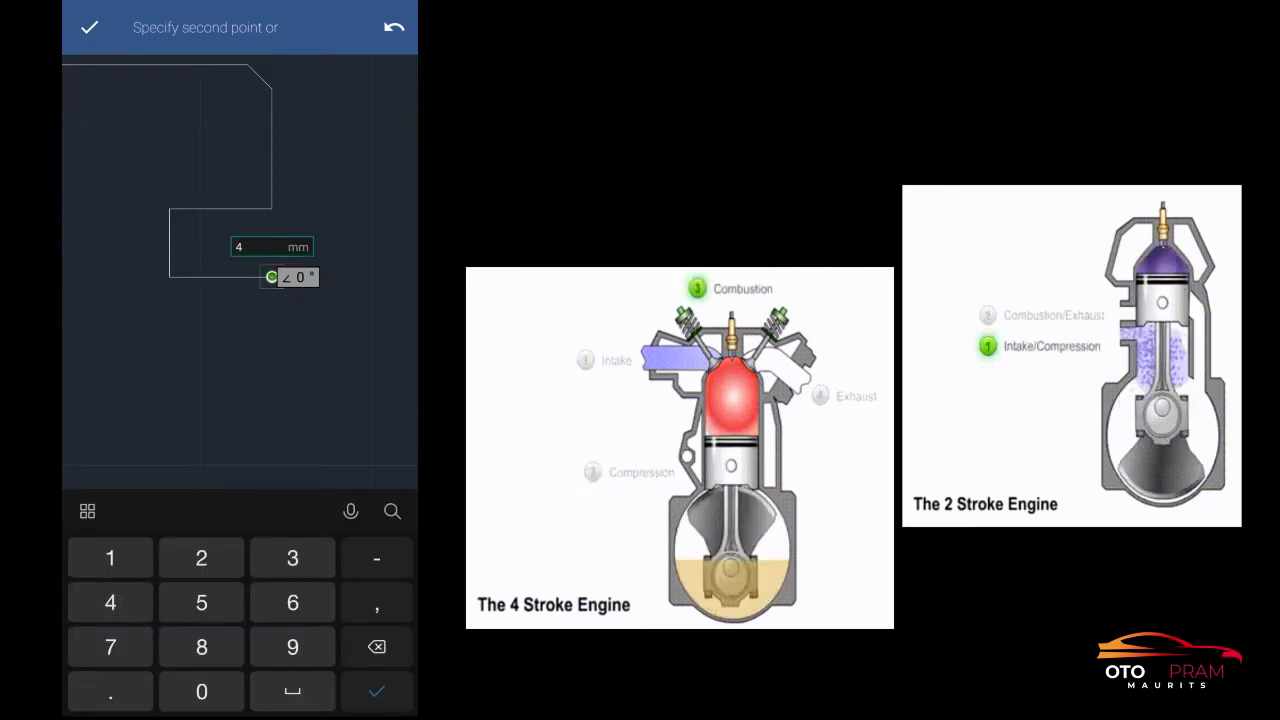
{"action": "left_click", "coordinate": [89, 27]}
{"action": "left_click", "coordinate": [343, 281]}
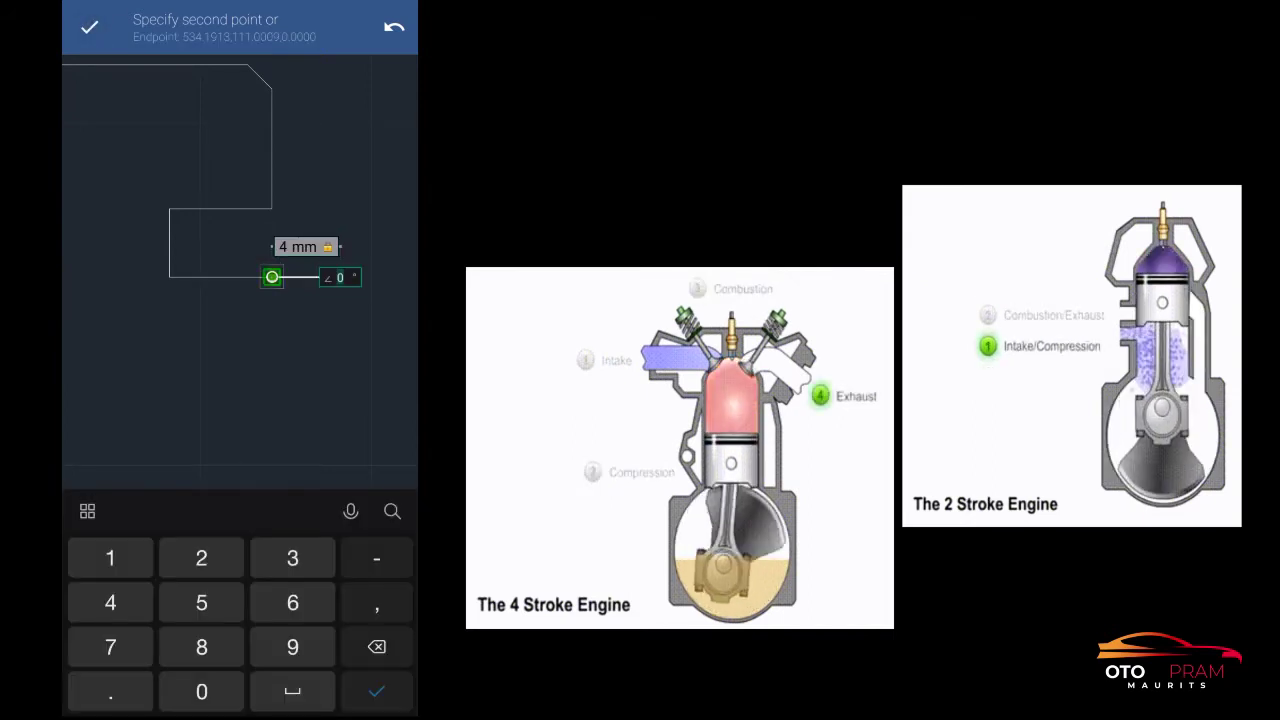
{"action": "type", "text": "90"}
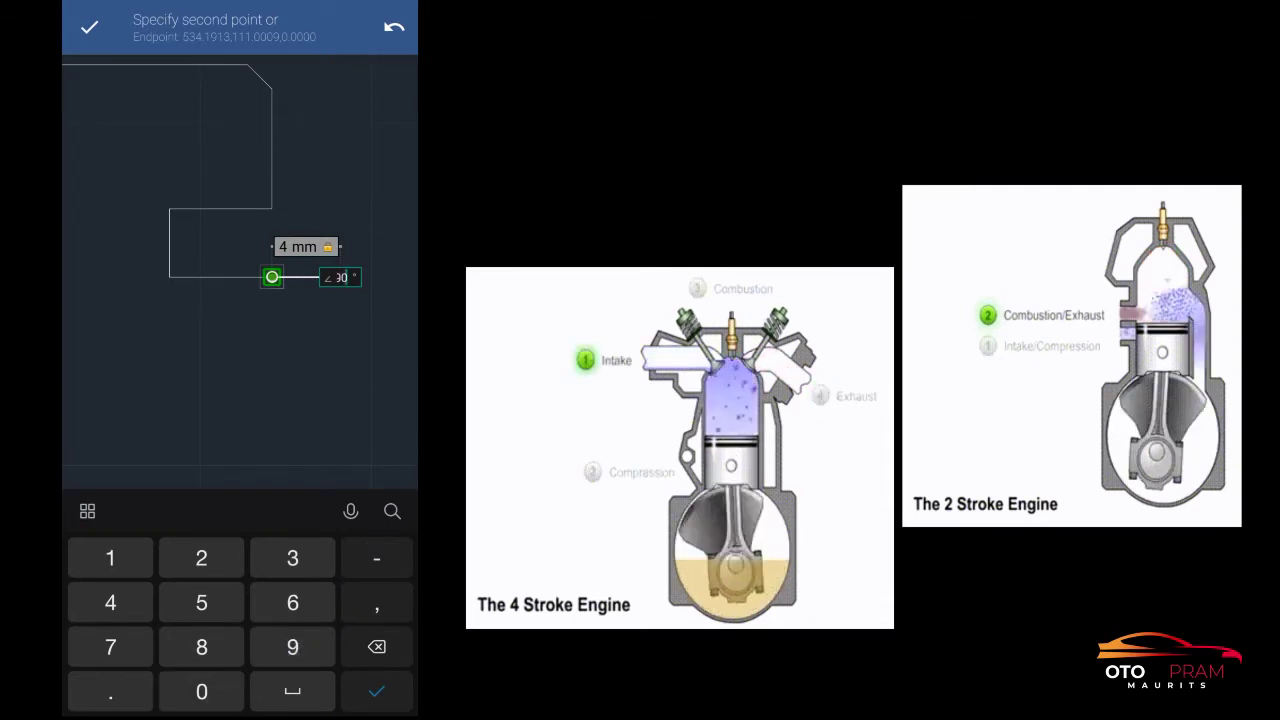
{"action": "type", "text": "-"}
{"action": "left_click", "coordinate": [89, 27]}
{"action": "left_click", "coordinate": [89, 27]}
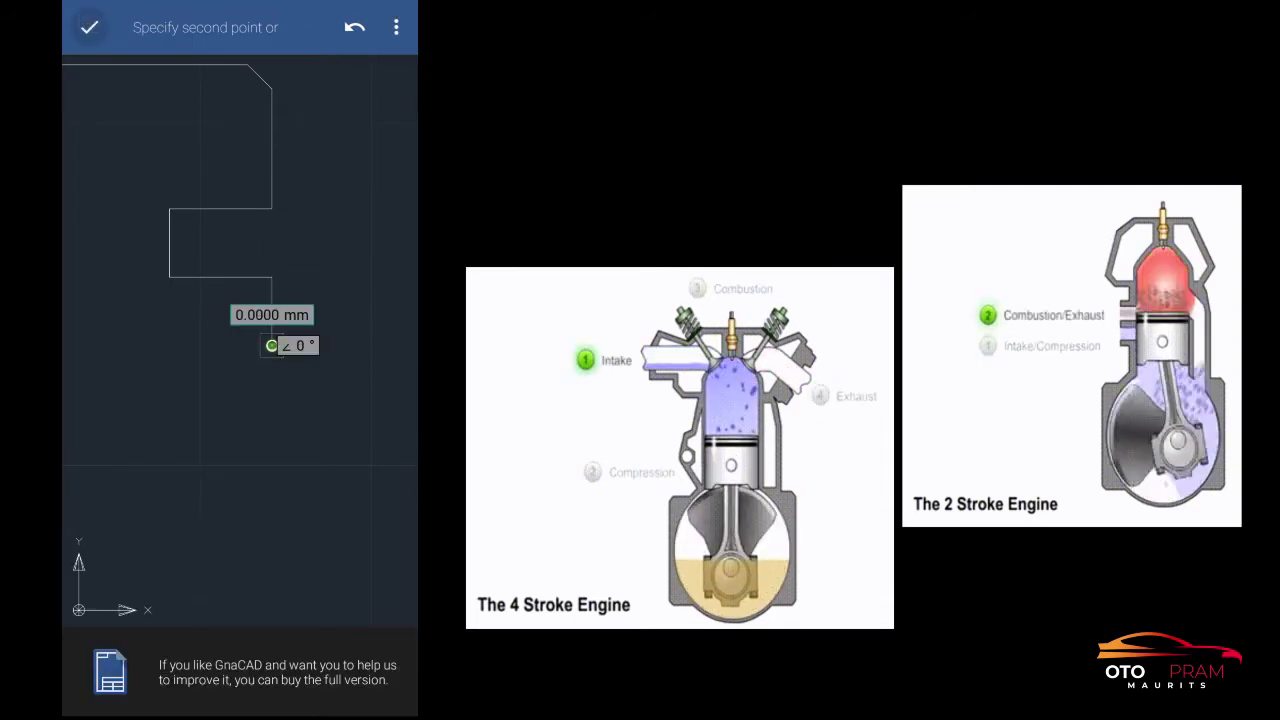
- Add a 6 mm segment pointing left at −180°
{"action": "left_click", "coordinate": [252, 315]}
{"action": "type", "text": "6"}
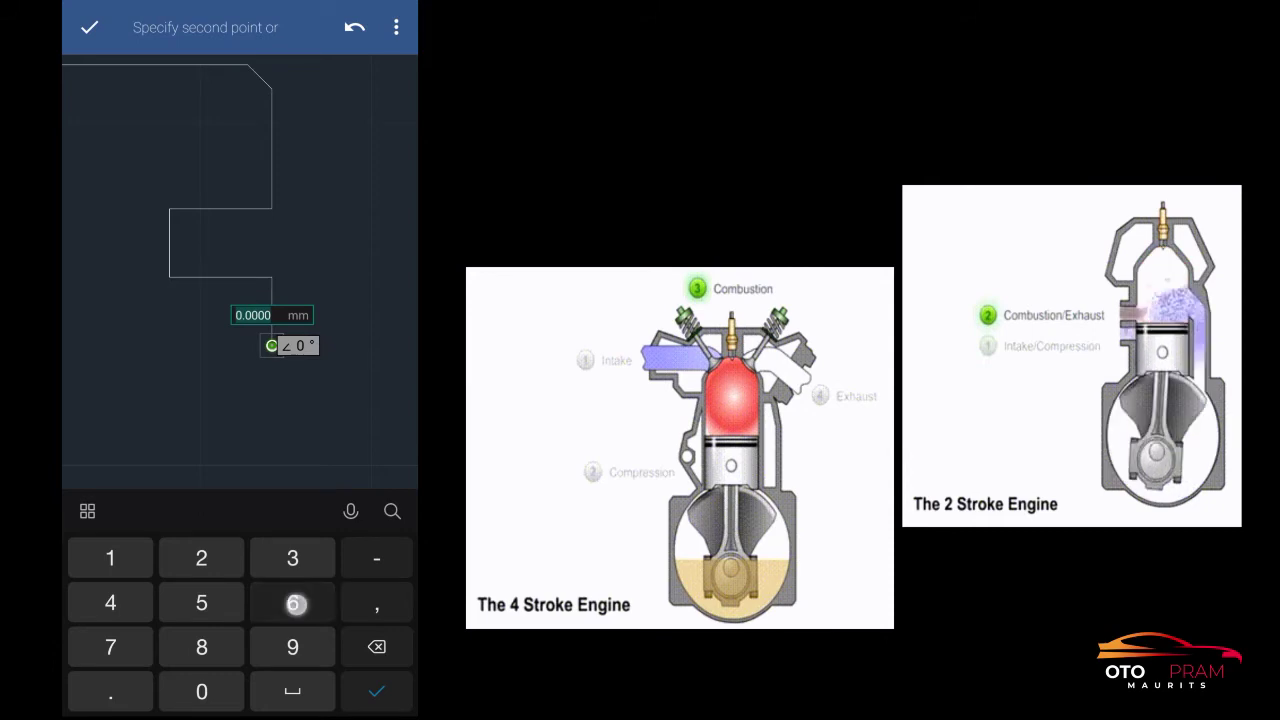
{"action": "left_click", "coordinate": [90, 28]}
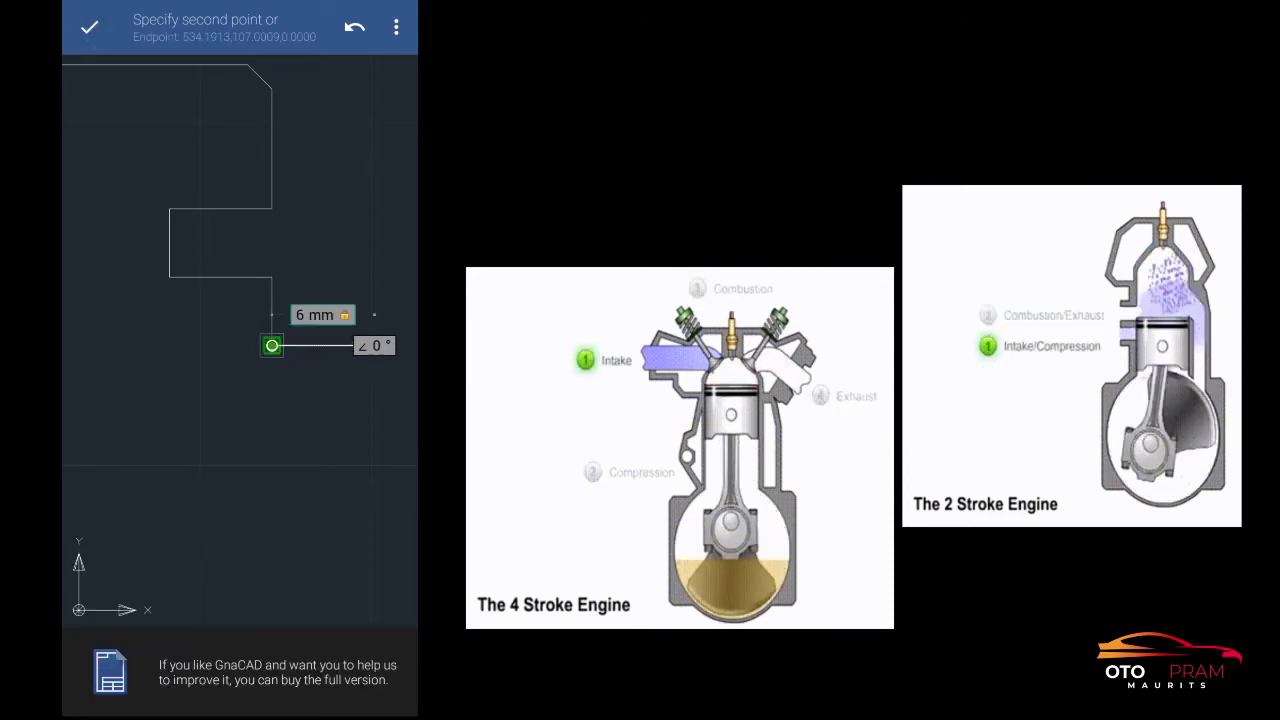
{"action": "left_click", "coordinate": [378, 345]}
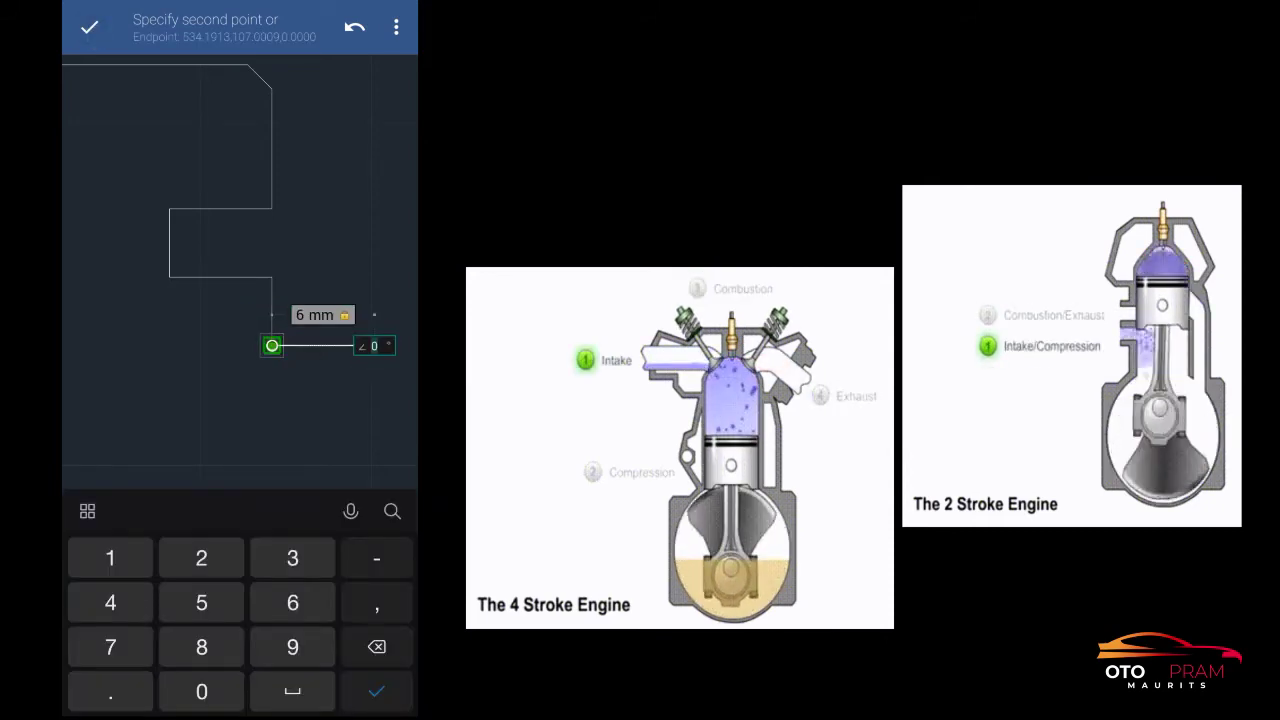
{"action": "type", "text": "-130"}
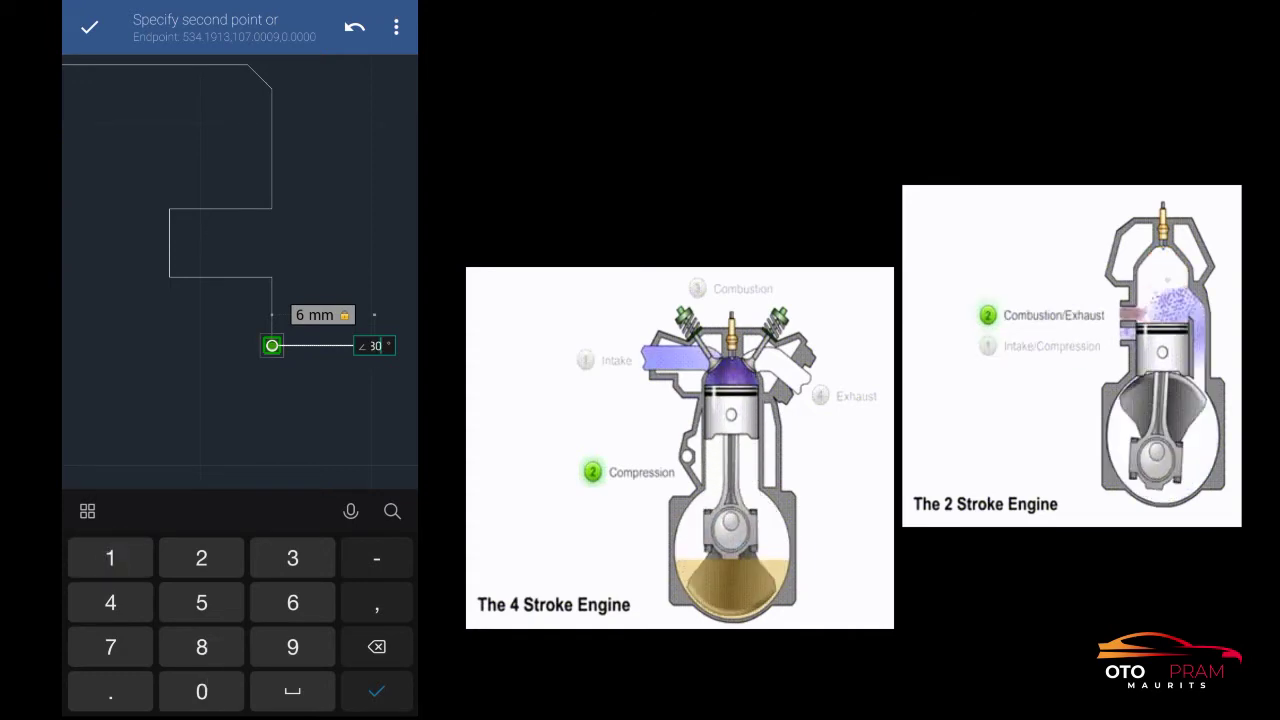
{"action": "key", "text": "Return"}
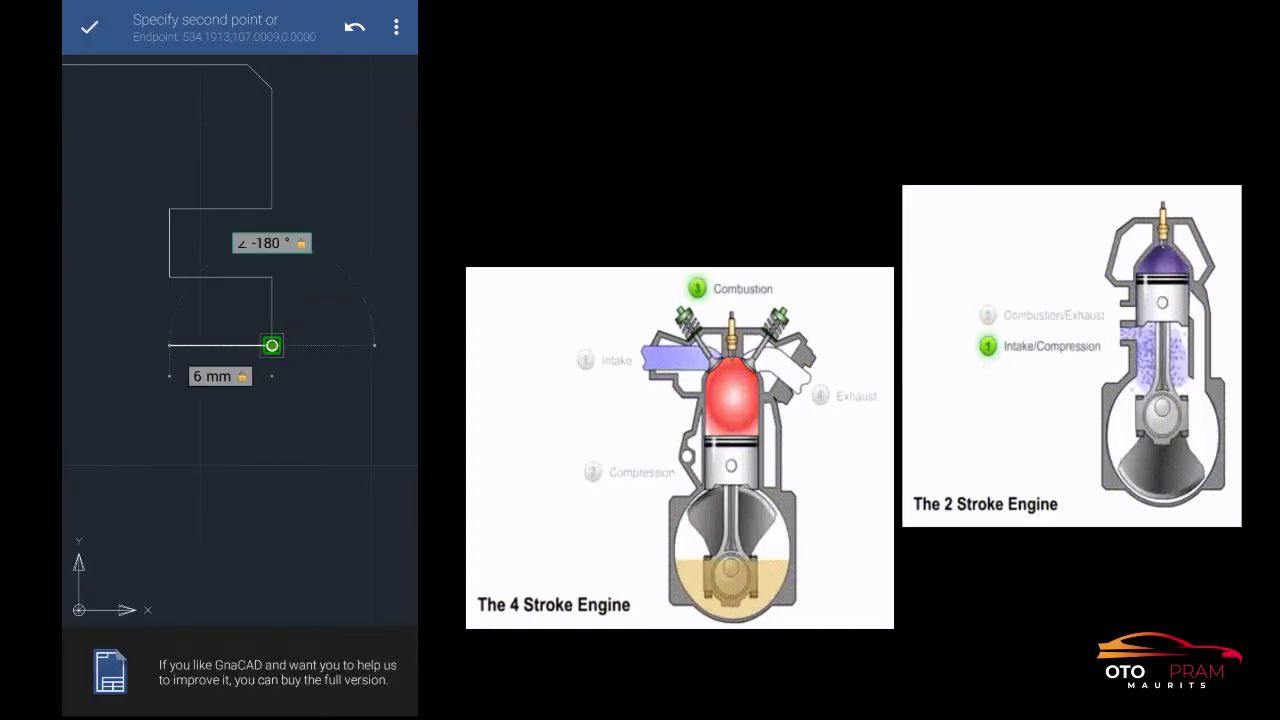
{"action": "left_click", "coordinate": [272, 345]}
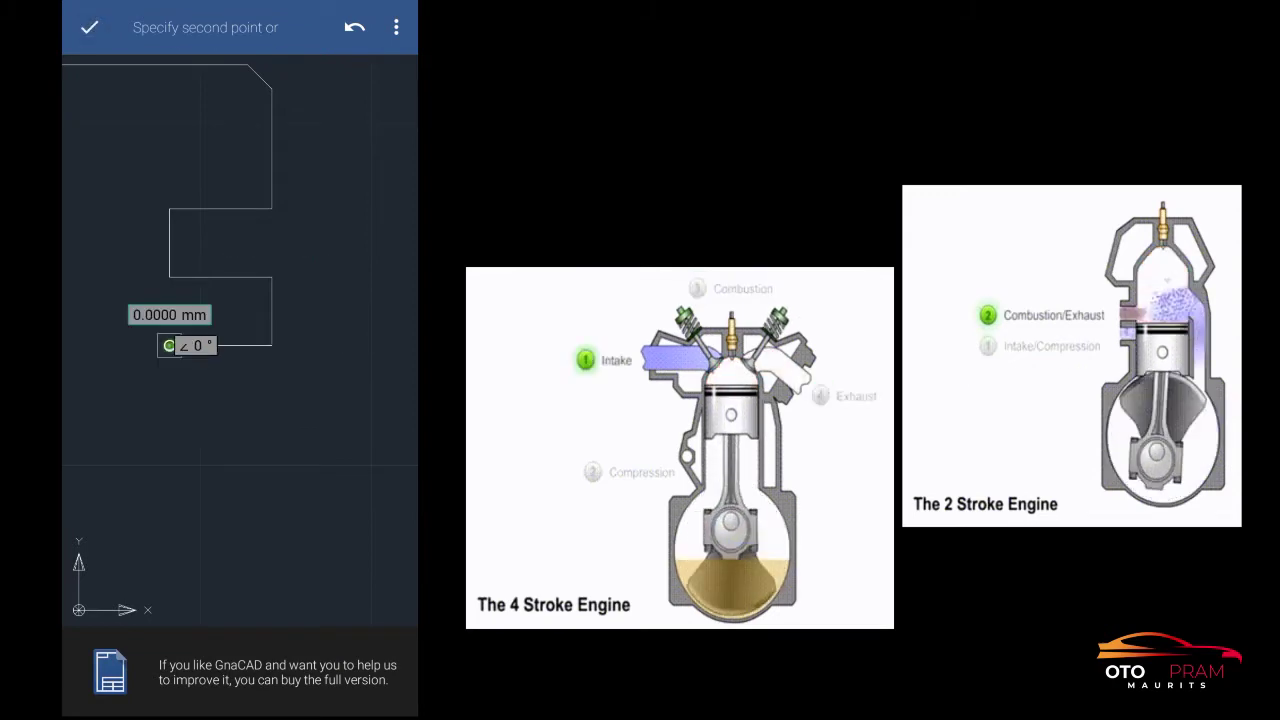
- Finish the groove with a 4 mm segment straight down at −90°
{"action": "left_click", "coordinate": [161, 316]}
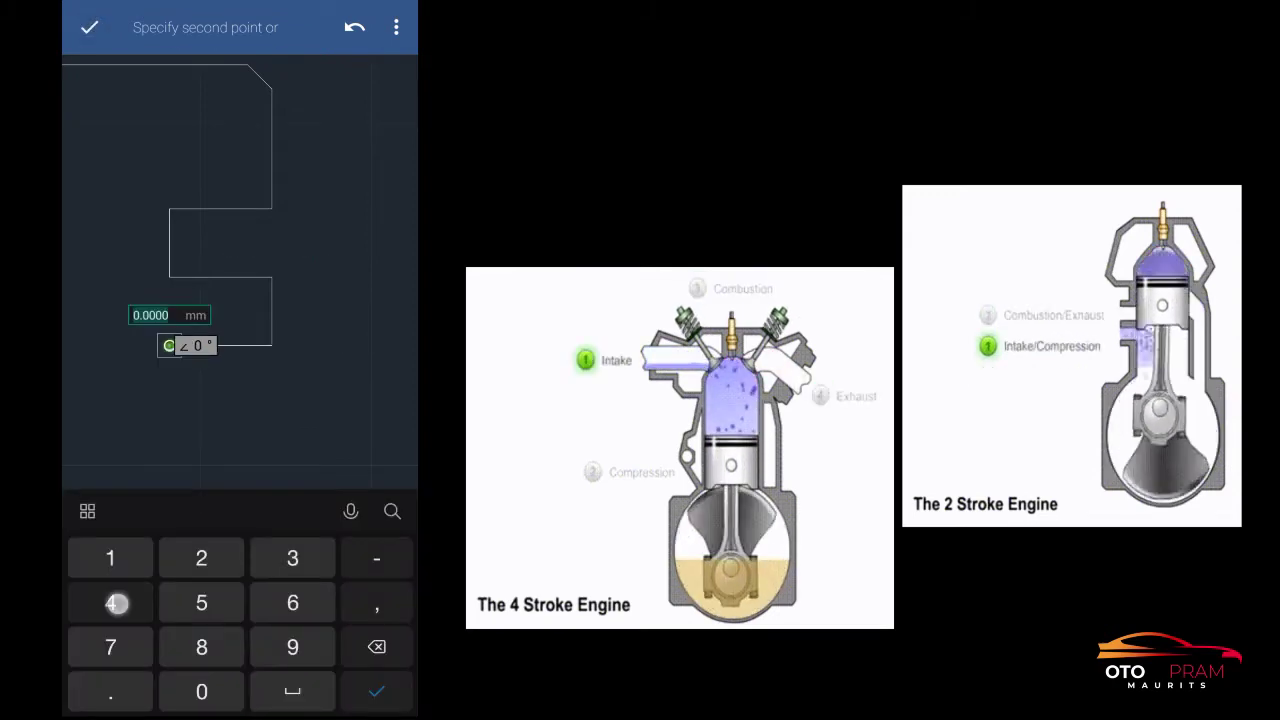
{"action": "left_click", "coordinate": [116, 603]}
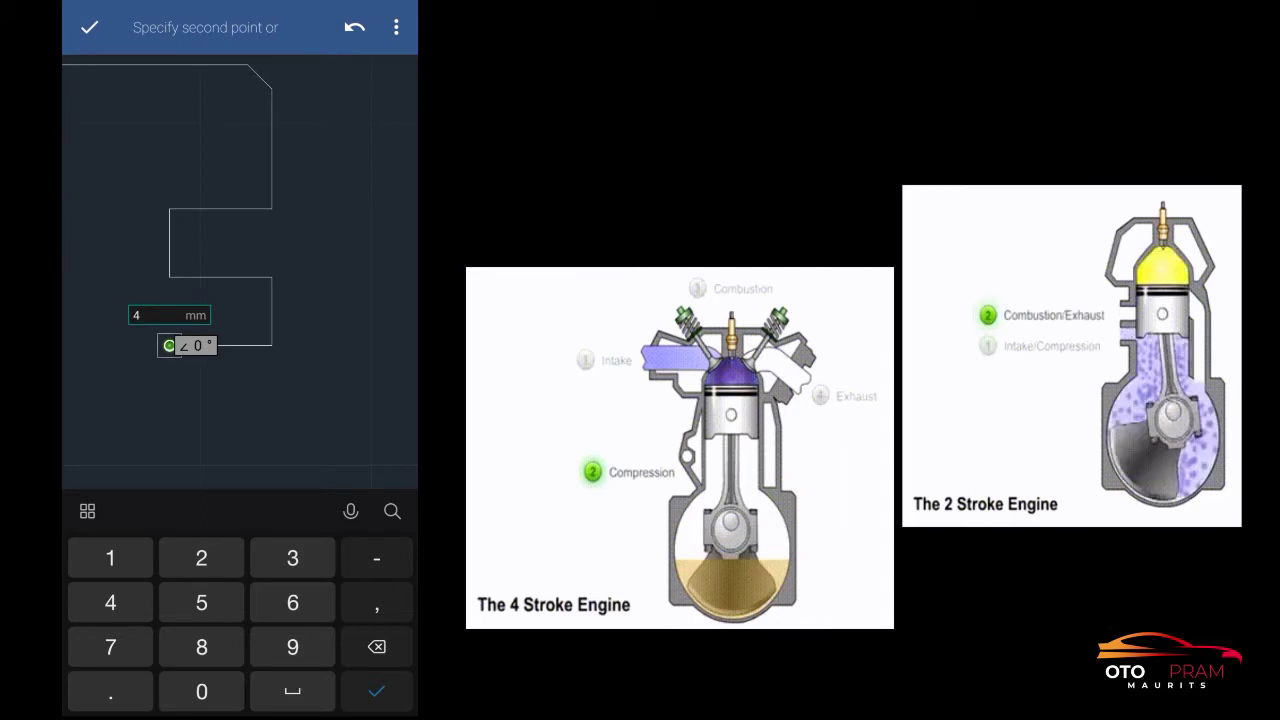
{"action": "left_click", "coordinate": [376, 691]}
{"action": "left_click", "coordinate": [237, 346]}
{"action": "left_click", "coordinate": [376, 558]}
{"action": "left_click", "coordinate": [292, 647]}
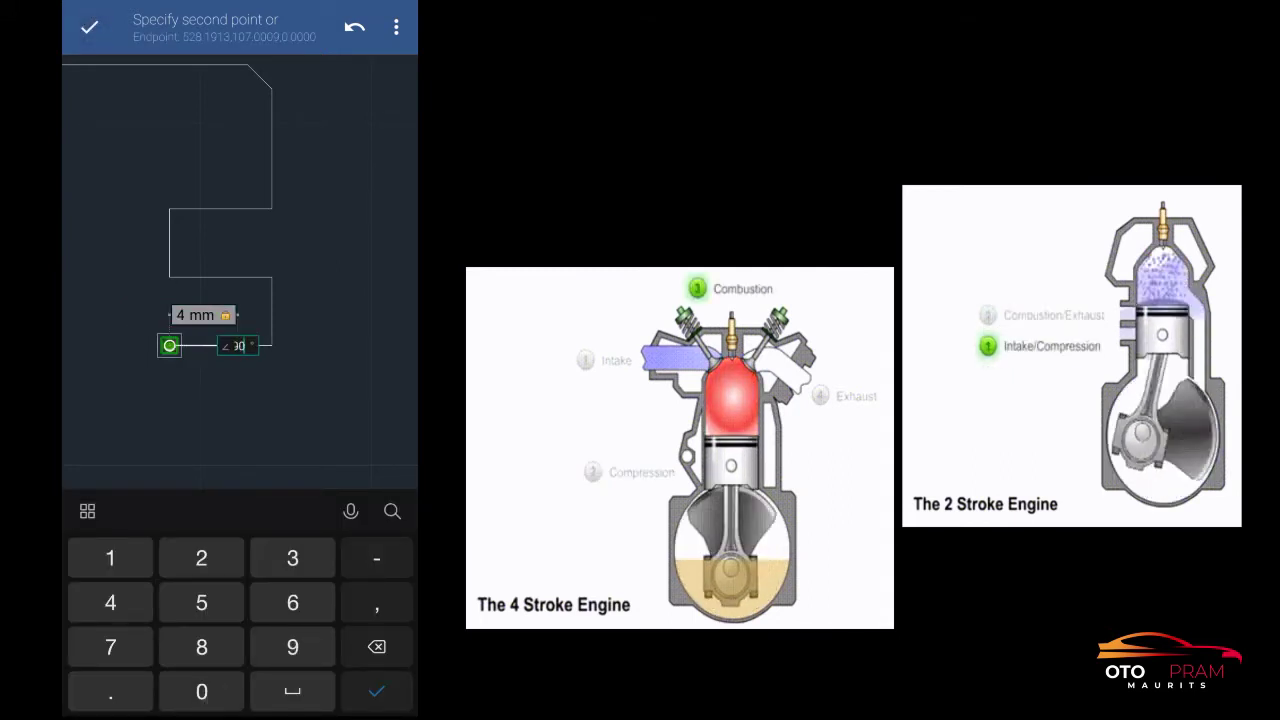
{"action": "left_click", "coordinate": [370, 691]}
{"action": "left_click", "coordinate": [95, 33]}
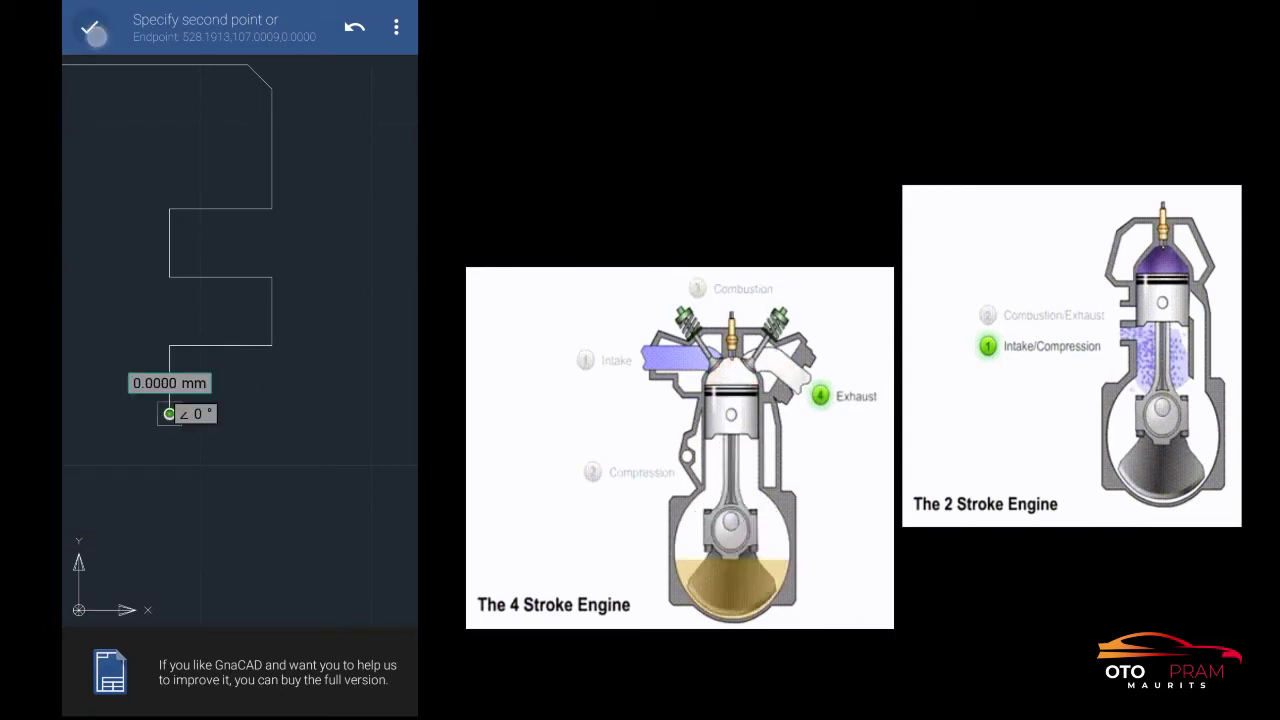
{"action": "mouse_move", "coordinate": [313, 538]}
{"action": "left_mouse_down"}
{"action": "mouse_move", "coordinate": [311, 408]}
{"action": "mouse_move", "coordinate": [309, 459]}
{"action": "left_mouse_up"}
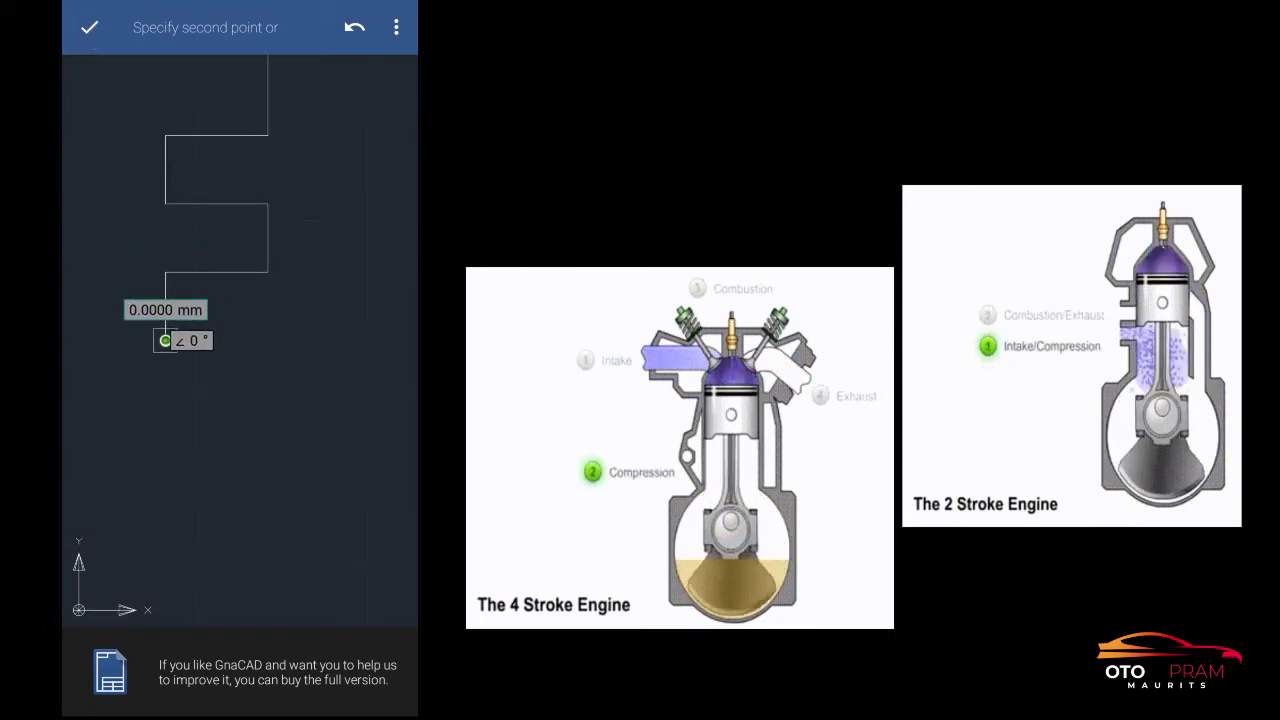
- Draw a 6 mm segment right at 0° and a 4 mm drop at −90°
{"action": "left_click", "coordinate": [165, 310]}
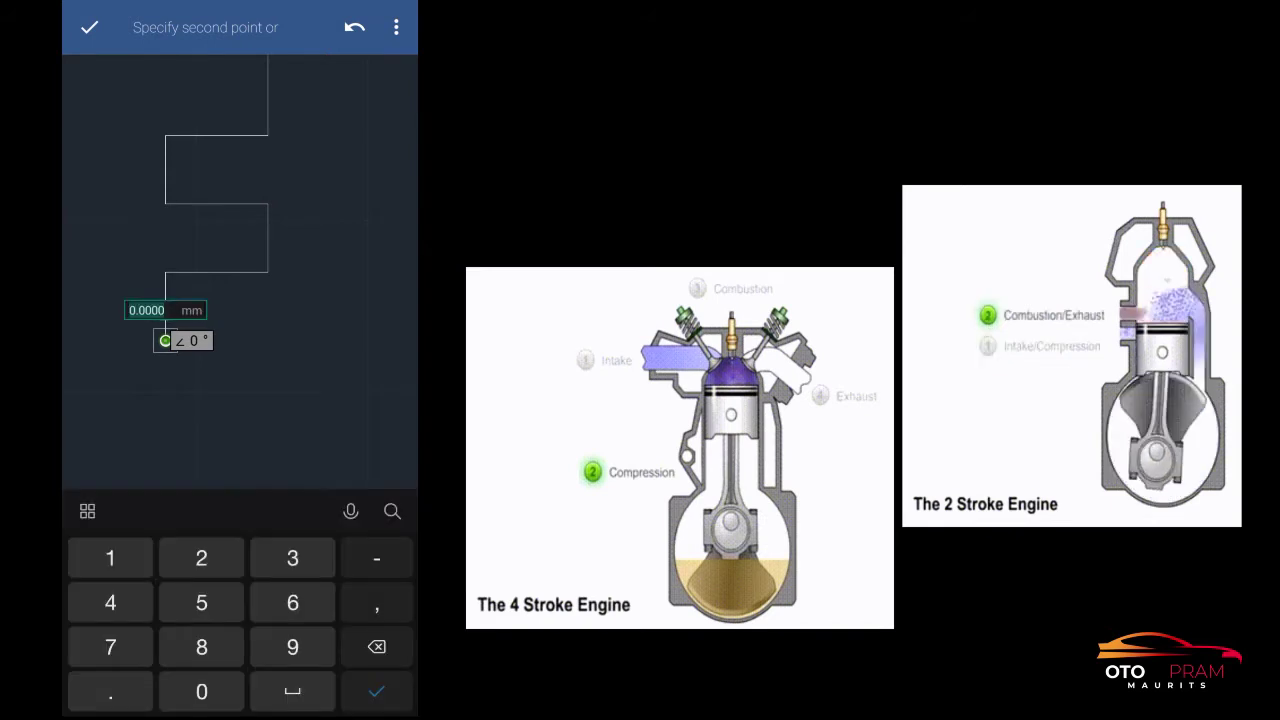
{"action": "left_click", "coordinate": [292, 602]}
{"action": "left_click", "coordinate": [89, 27]}
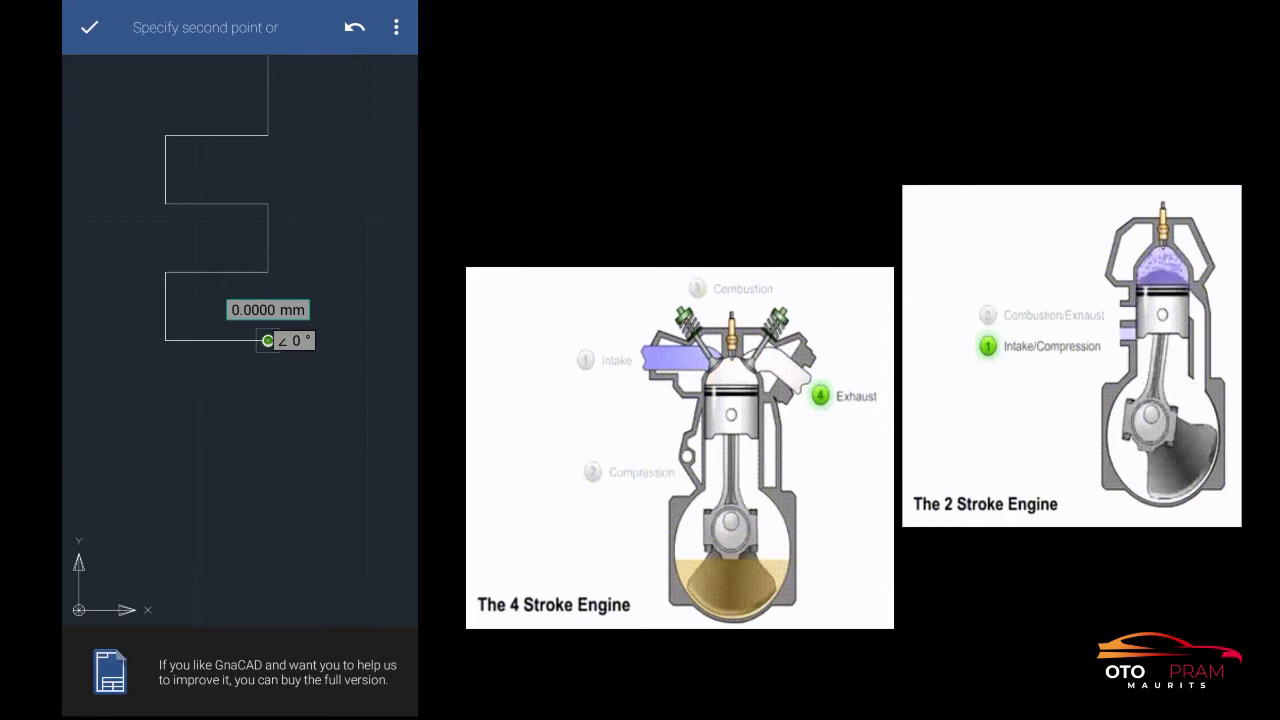
{"action": "left_click", "coordinate": [251, 309]}
{"action": "left_click", "coordinate": [110, 602]}
{"action": "left_click", "coordinate": [92, 25]}
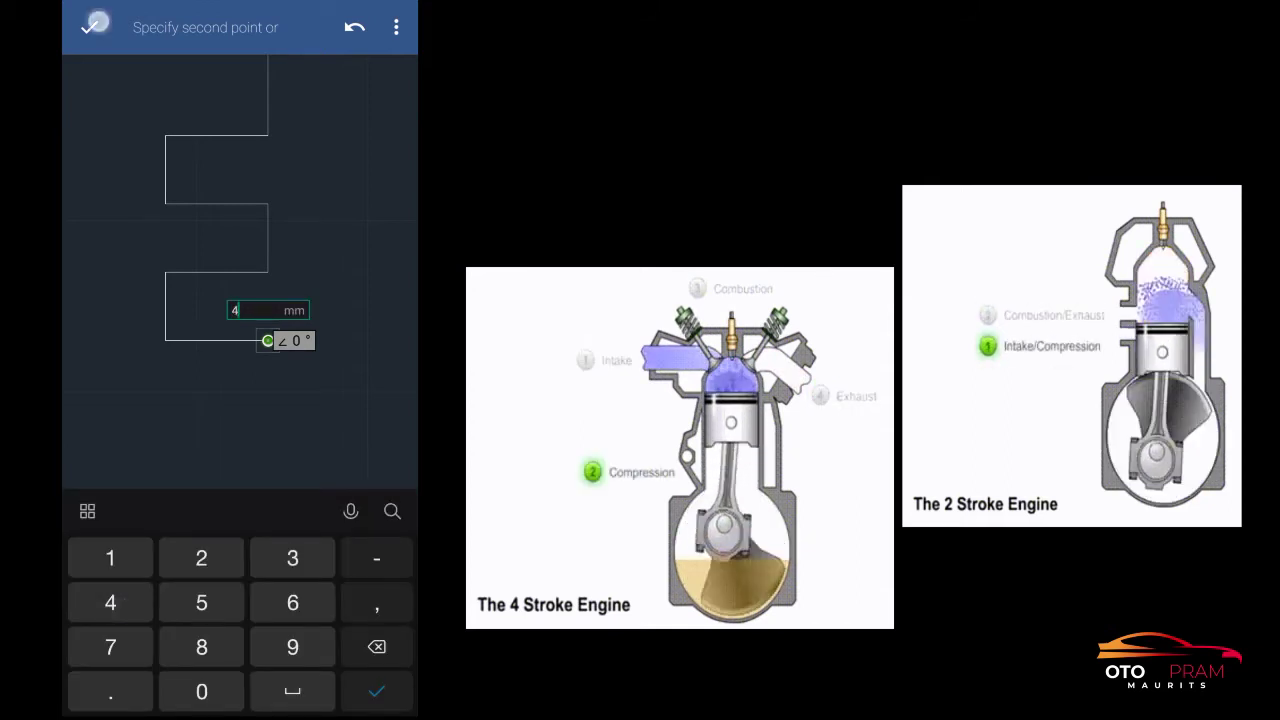
{"action": "left_click", "coordinate": [338, 342]}
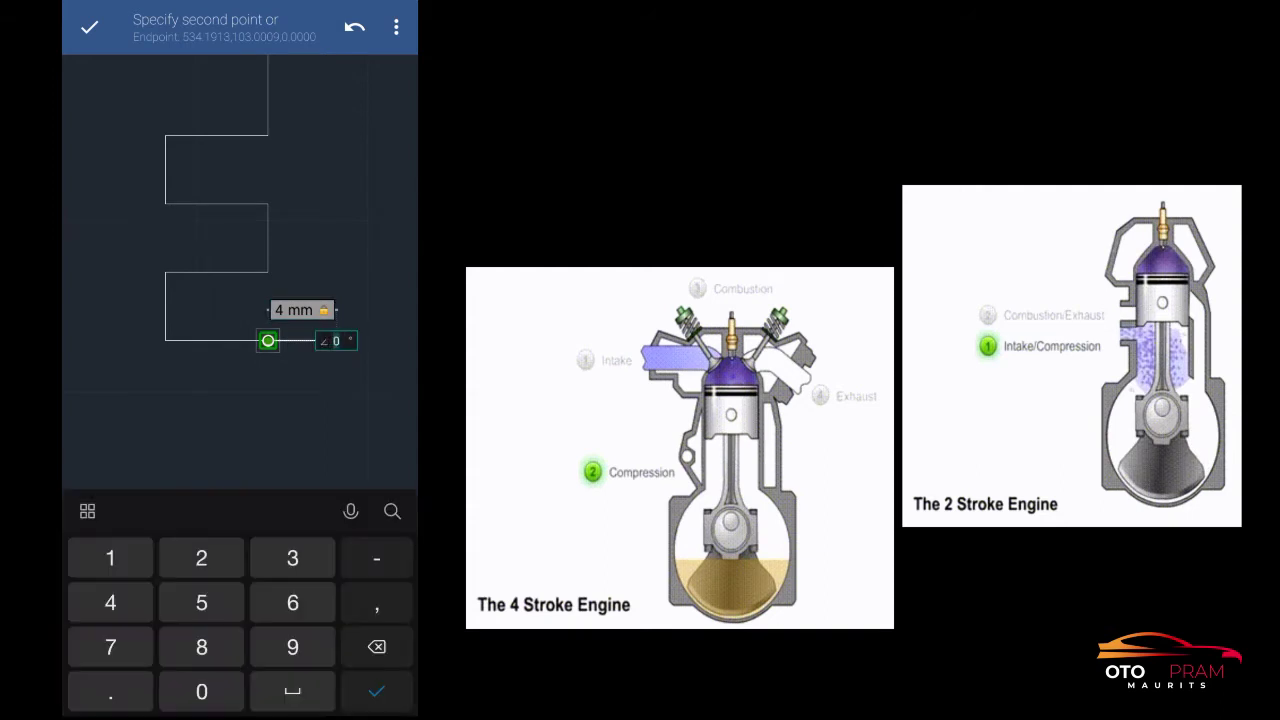
{"action": "type", "text": "-"}
{"action": "left_click", "coordinate": [292, 647]}
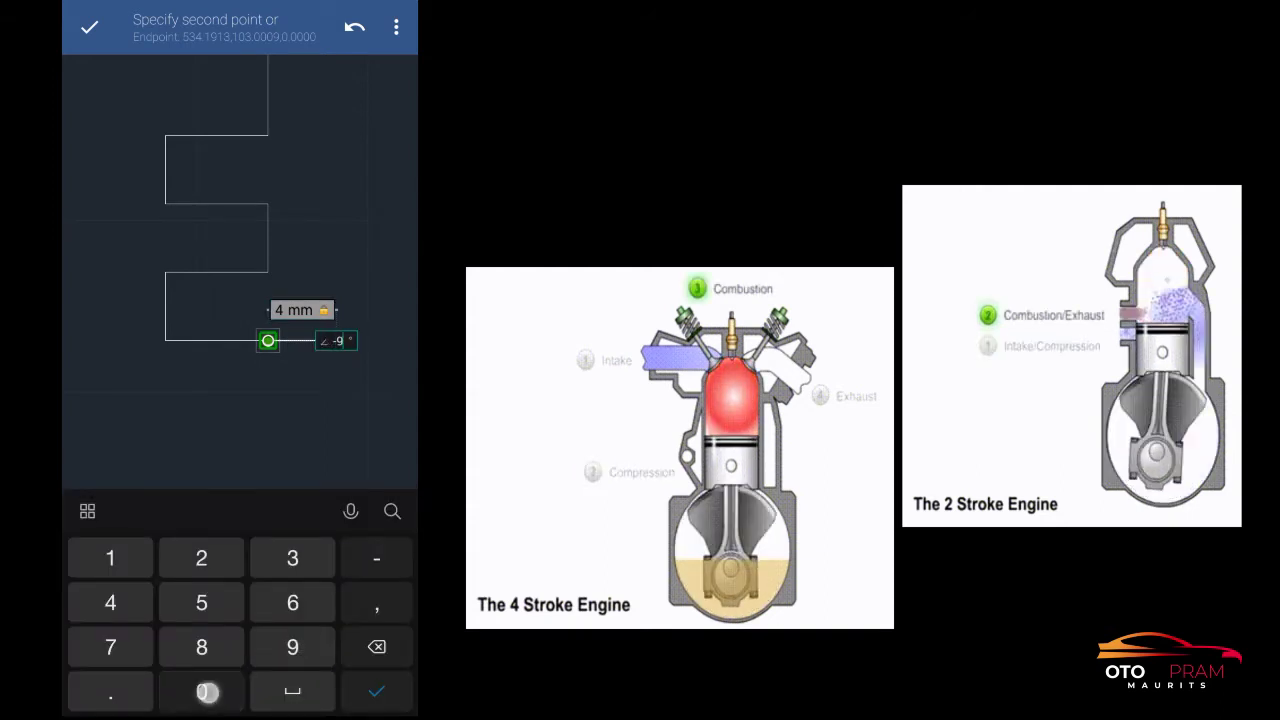
{"action": "left_click", "coordinate": [376, 691]}
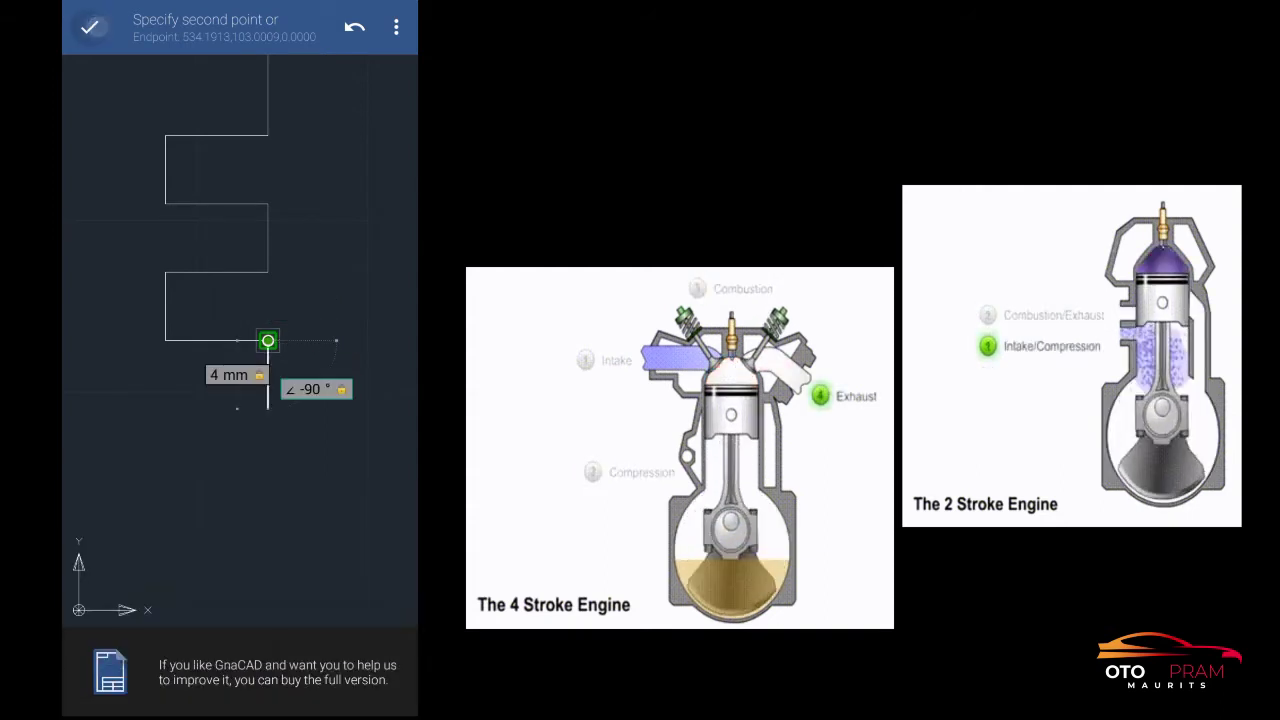
{"action": "left_click", "coordinate": [268, 408]}
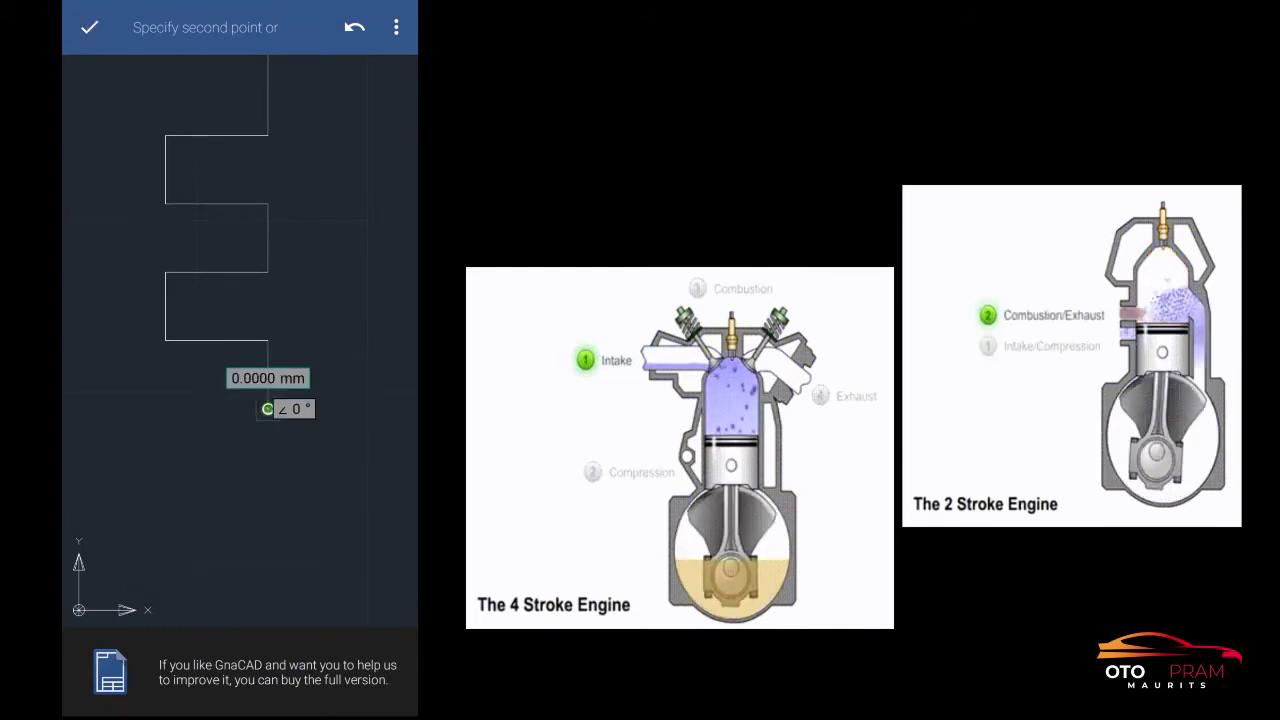
- Draw a 6 mm segment back to the left at −180°
{"action": "left_click", "coordinate": [265, 378]}
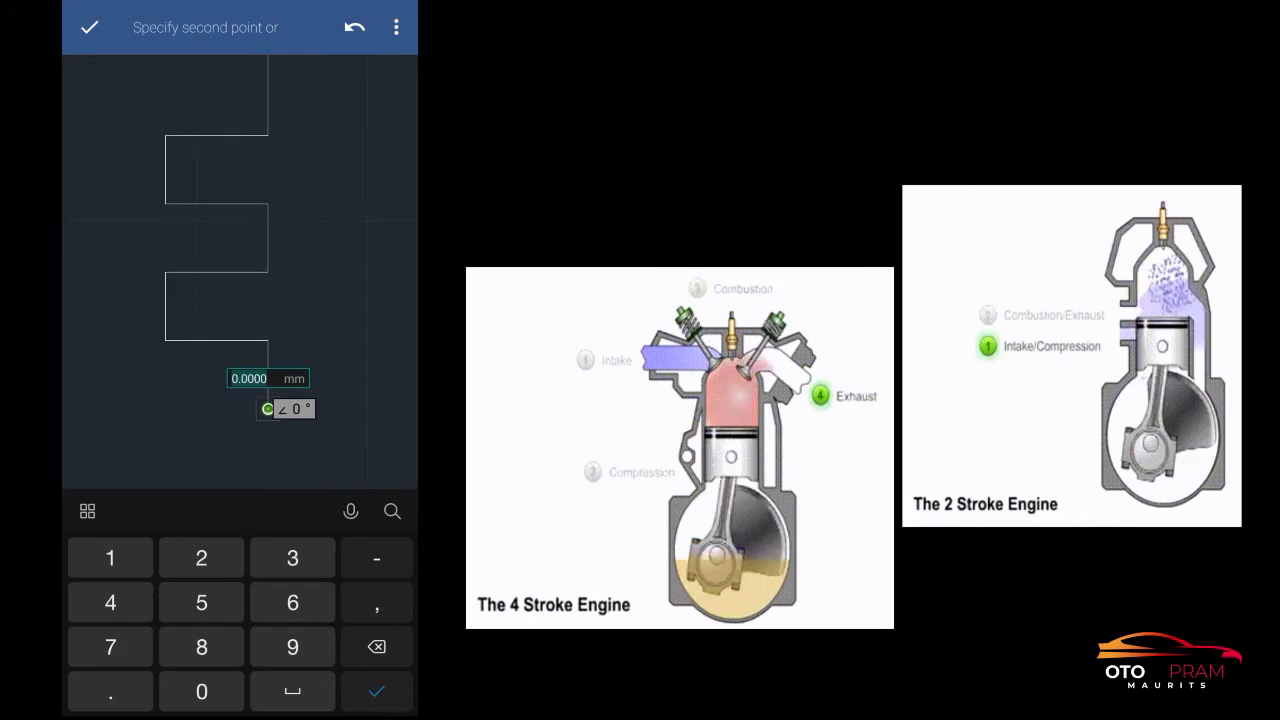
{"action": "left_click", "coordinate": [292, 602]}
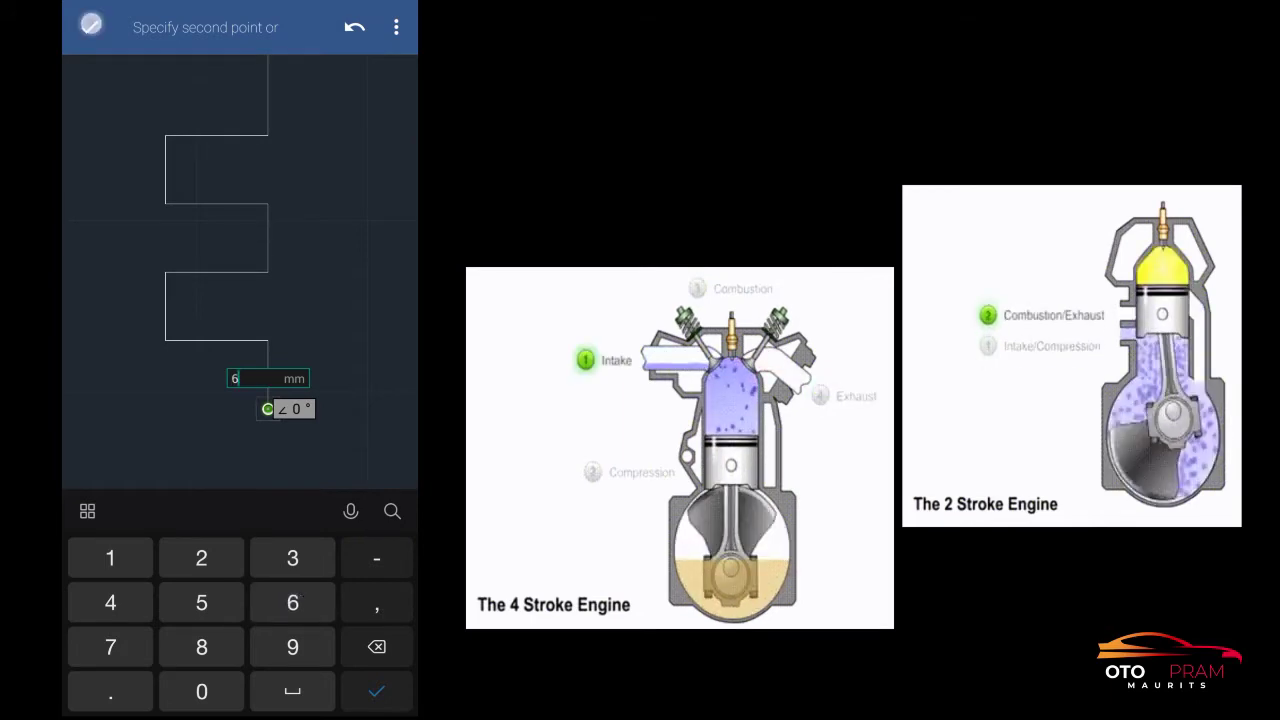
{"action": "key", "text": "Return"}
{"action": "left_click", "coordinate": [372, 410]}
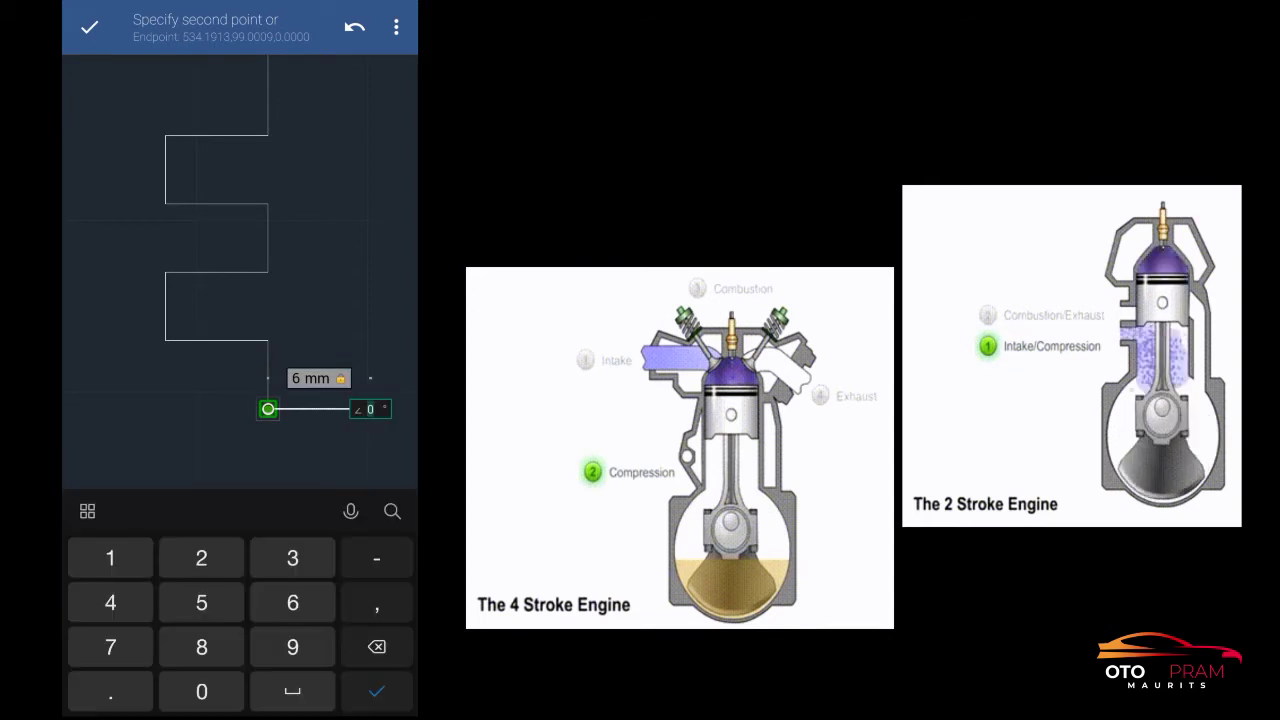
{"action": "left_click", "coordinate": [292, 558]}
{"action": "left_click", "coordinate": [205, 685]}
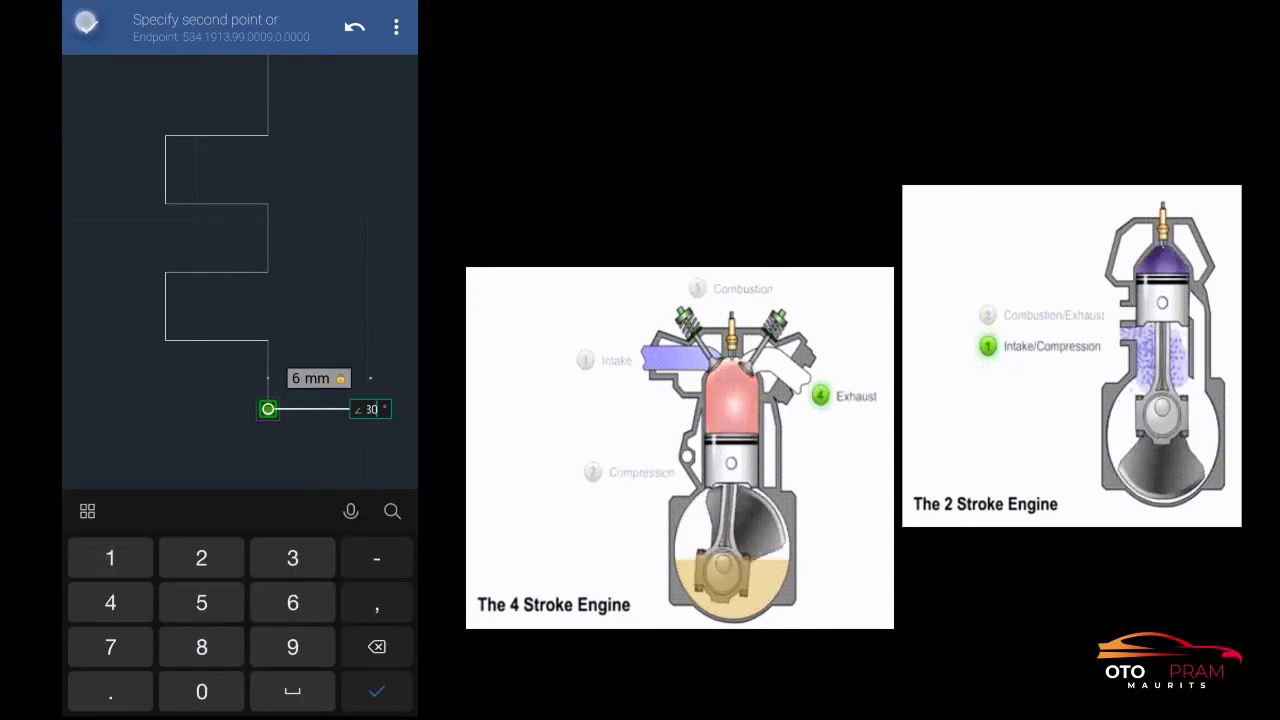
{"action": "key", "text": "Return"}
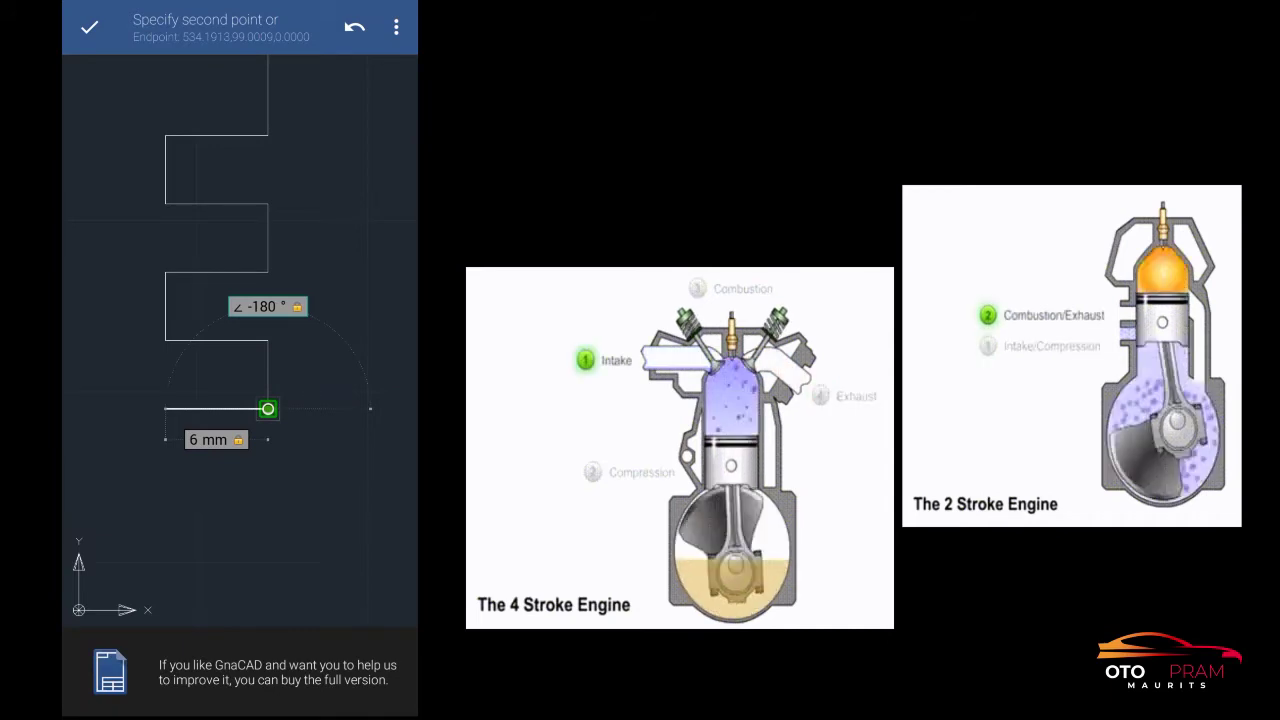
{"action": "left_click", "coordinate": [89, 27]}
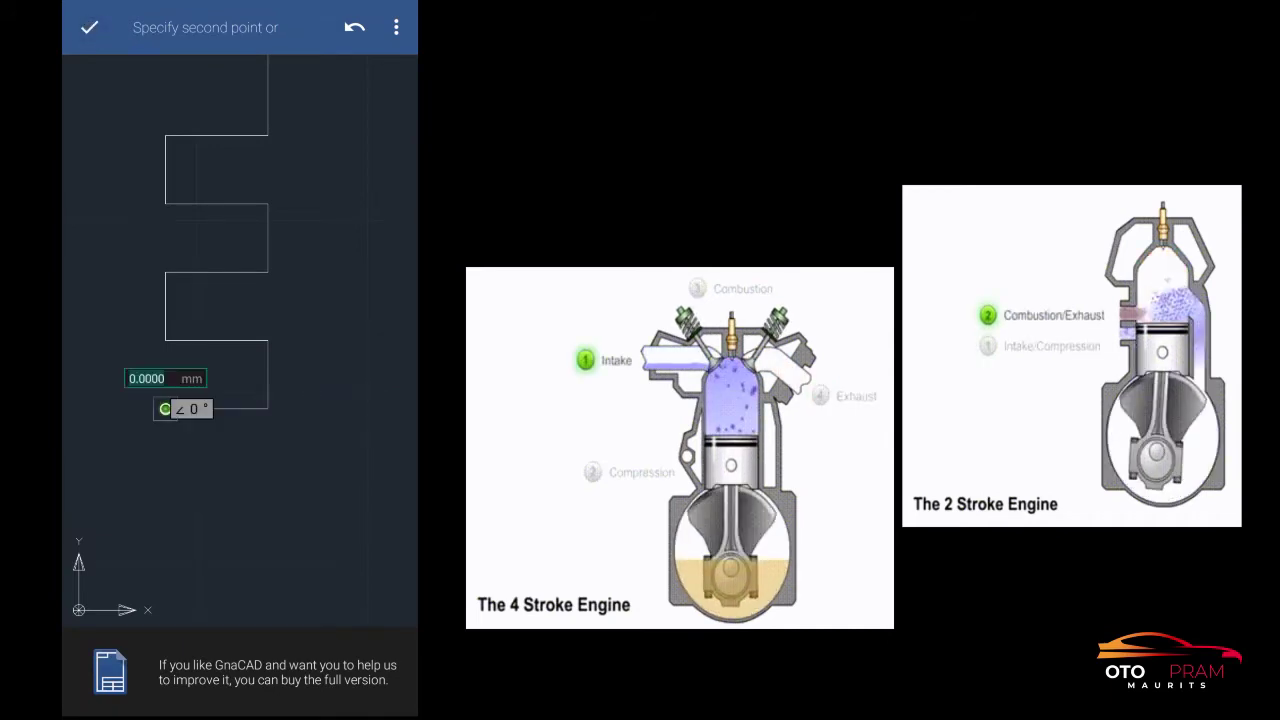
- Draw a further 4 mm drop at −90°
{"action": "left_click", "coordinate": [150, 378]}
{"action": "left_click", "coordinate": [111, 603]}
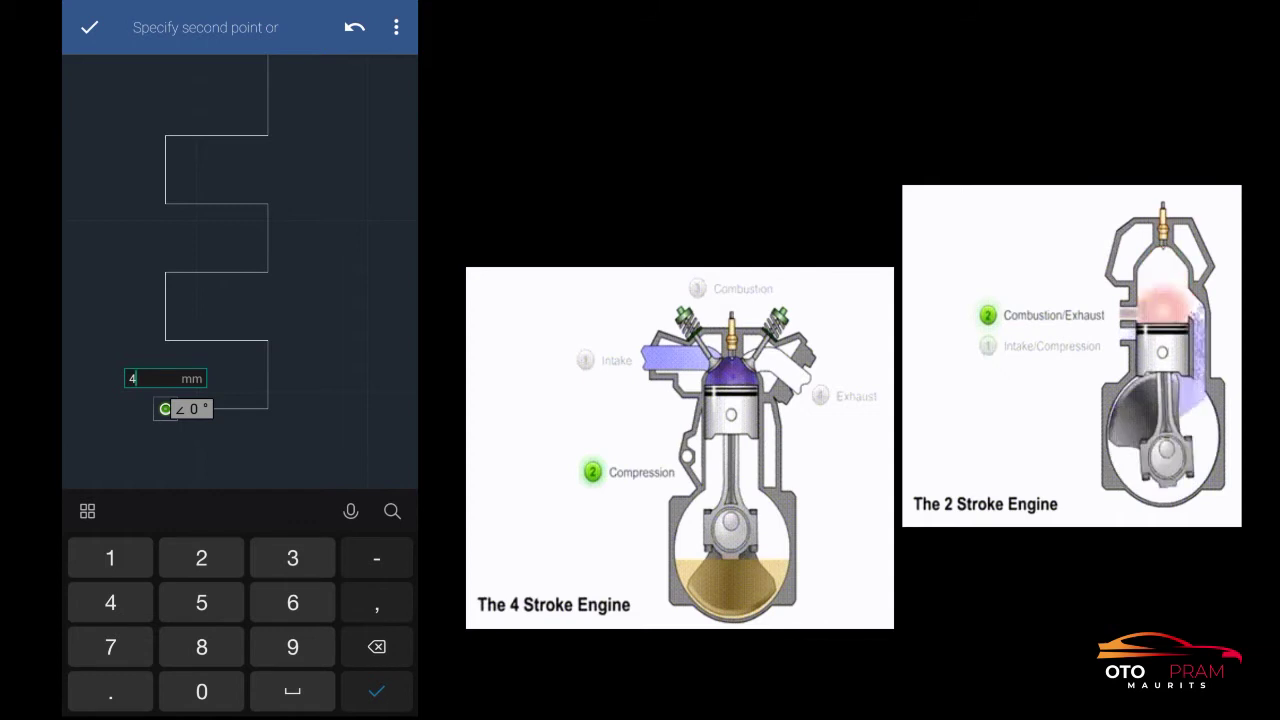
{"action": "left_click", "coordinate": [89, 27]}
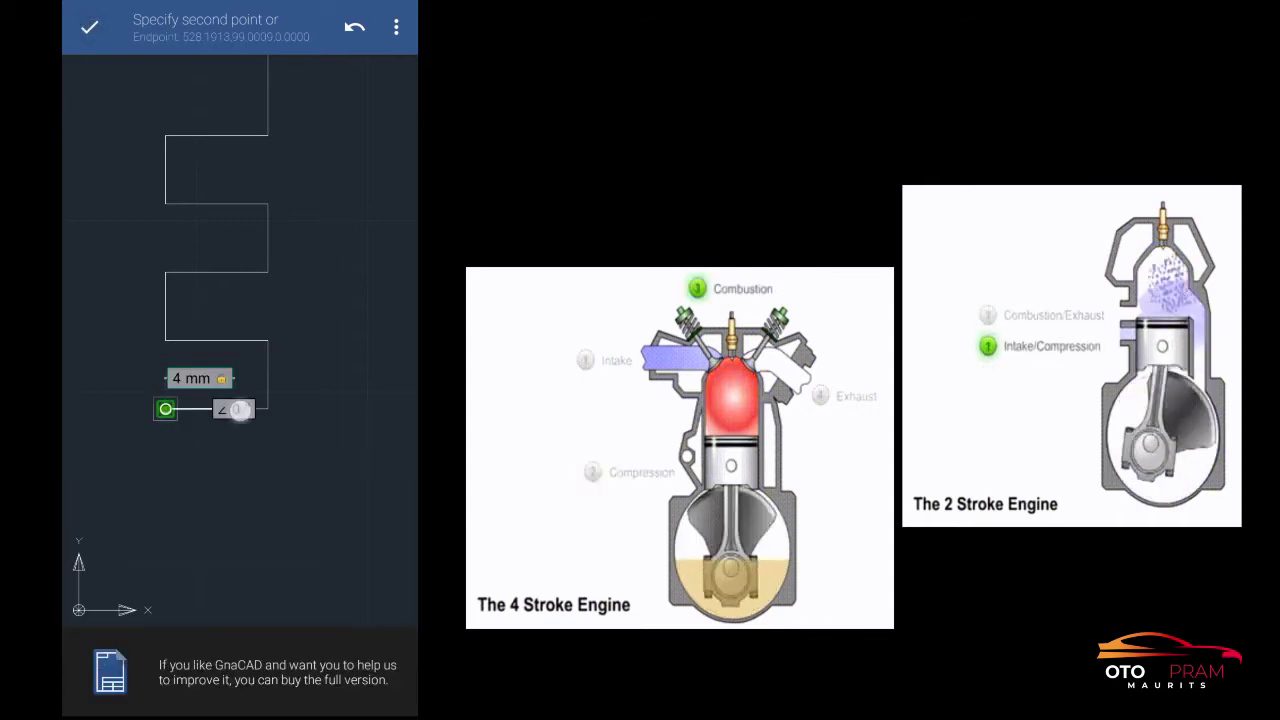
{"action": "left_click", "coordinate": [233, 409]}
{"action": "type", "text": "0"}
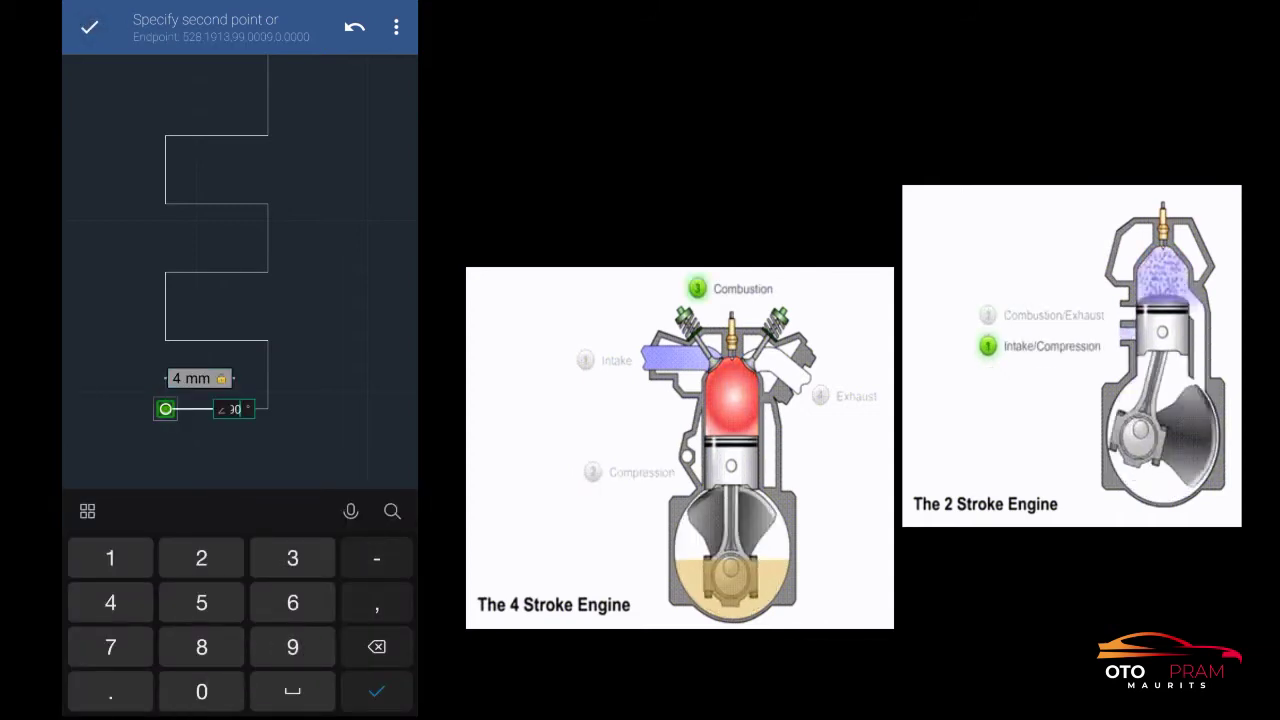
{"action": "left_click", "coordinate": [376, 691]}
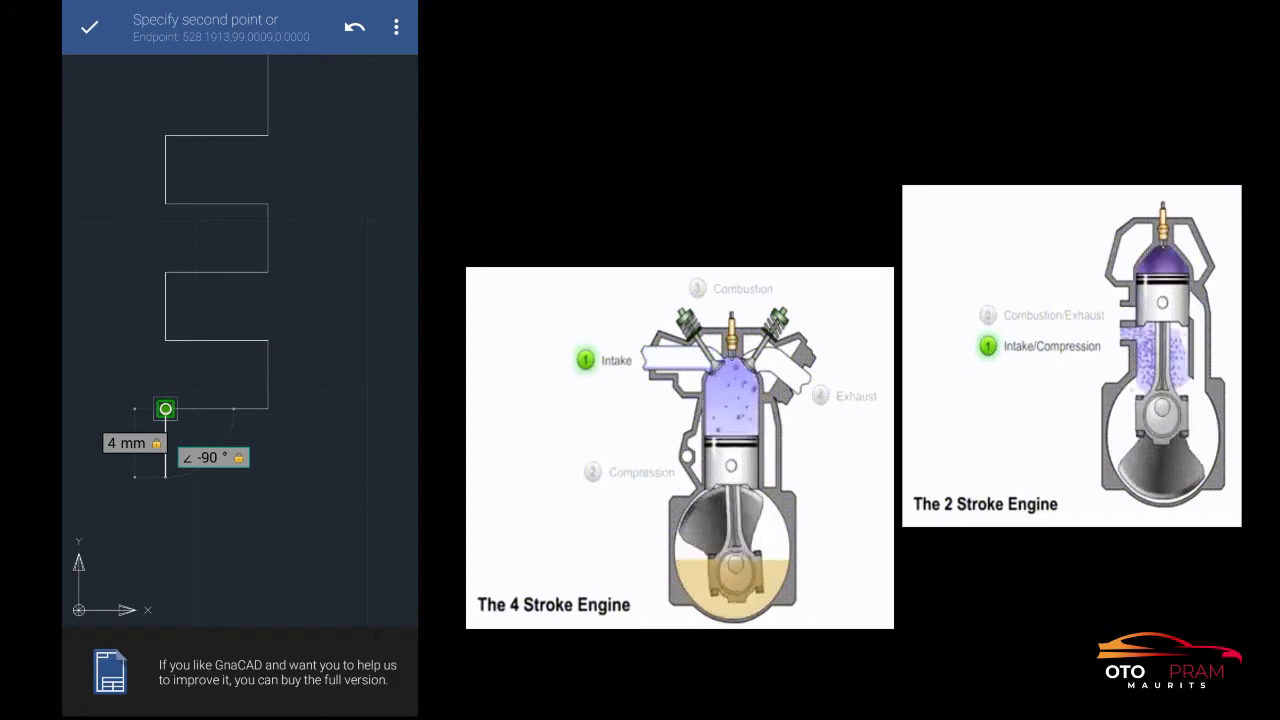
{"action": "left_click", "coordinate": [88, 27]}
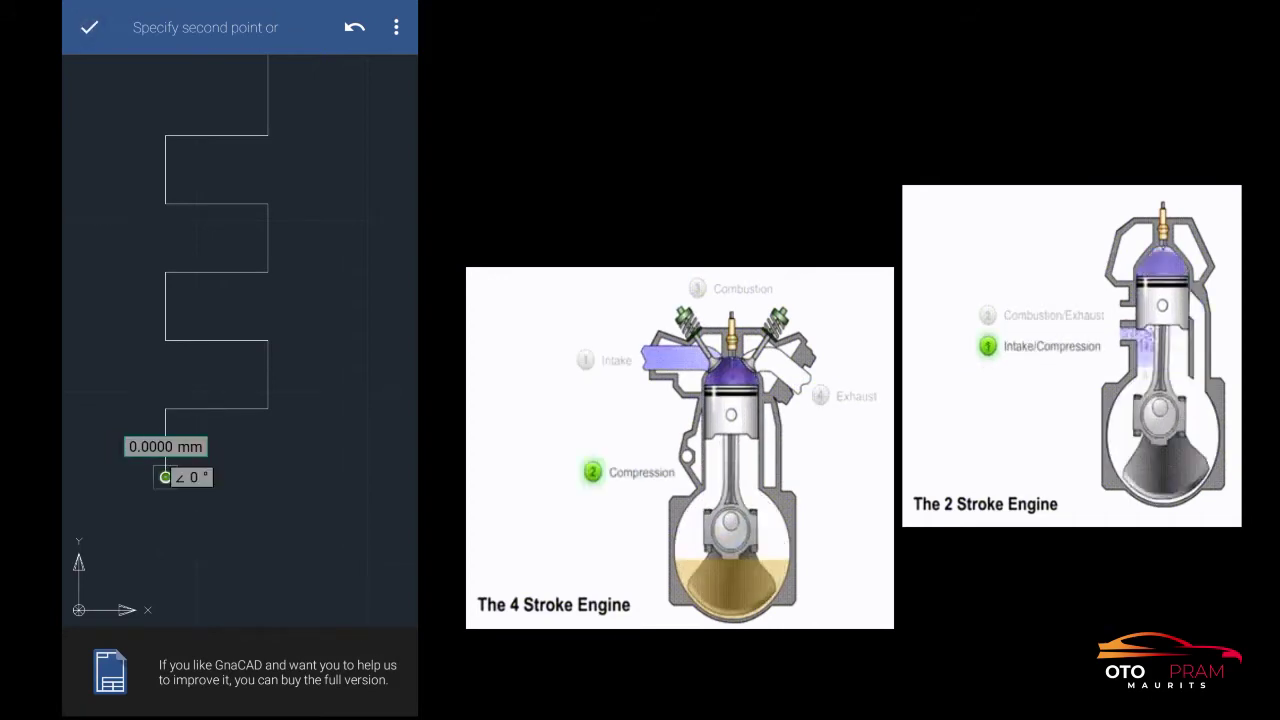
{"action": "left_click", "coordinate": [146, 447]}
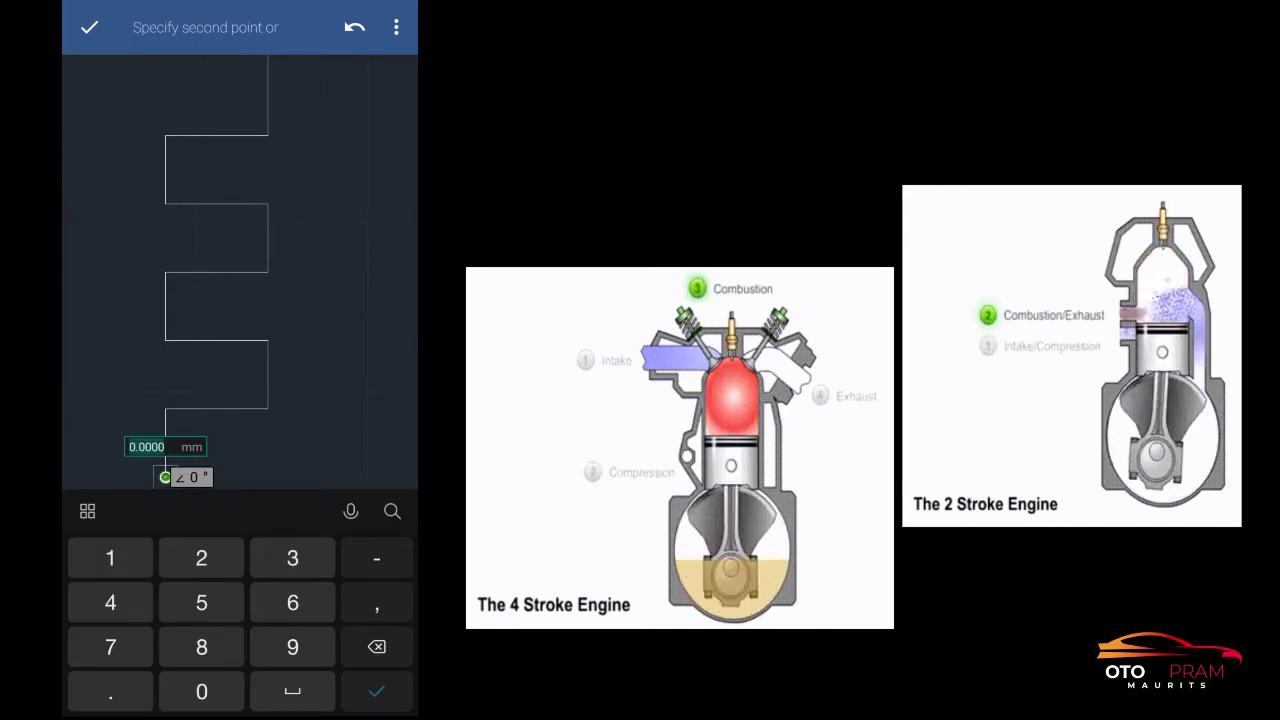
- Draw a 6 mm segment right at 0° and a 4 mm drop at −90°
{"action": "type", "text": "6"}
{"action": "left_click", "coordinate": [89, 27]}
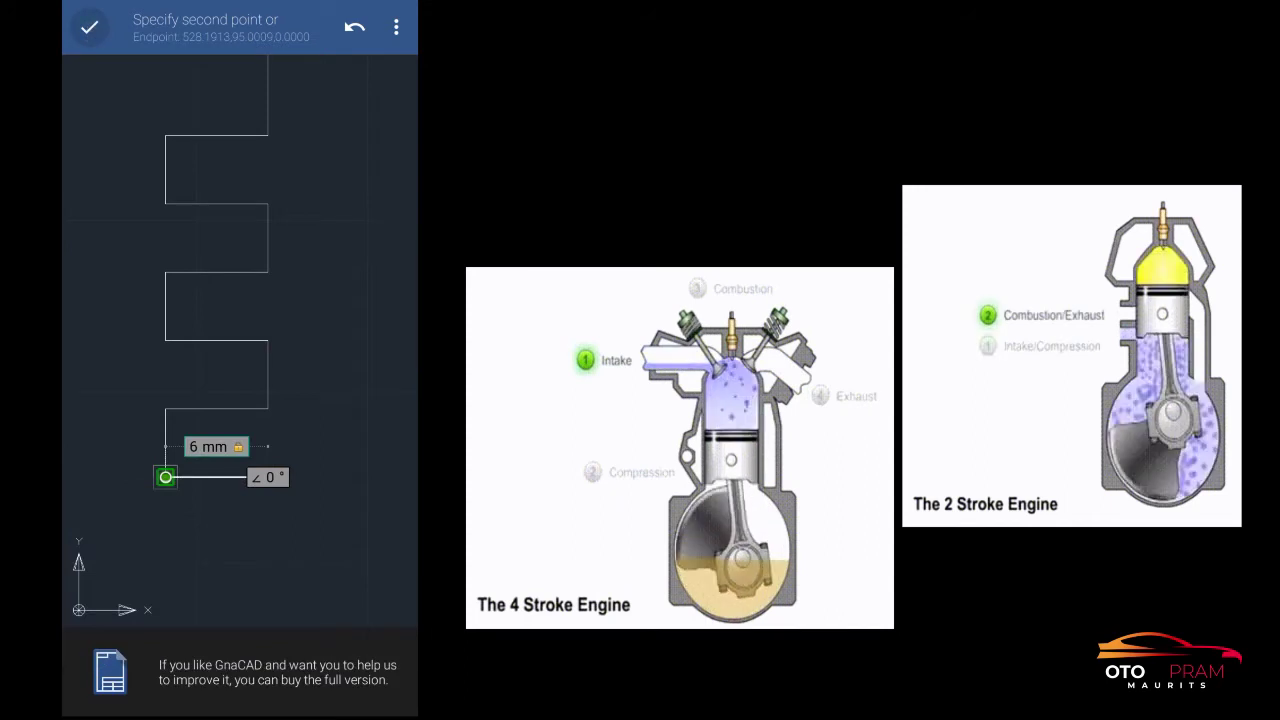
{"action": "left_click", "coordinate": [268, 477]}
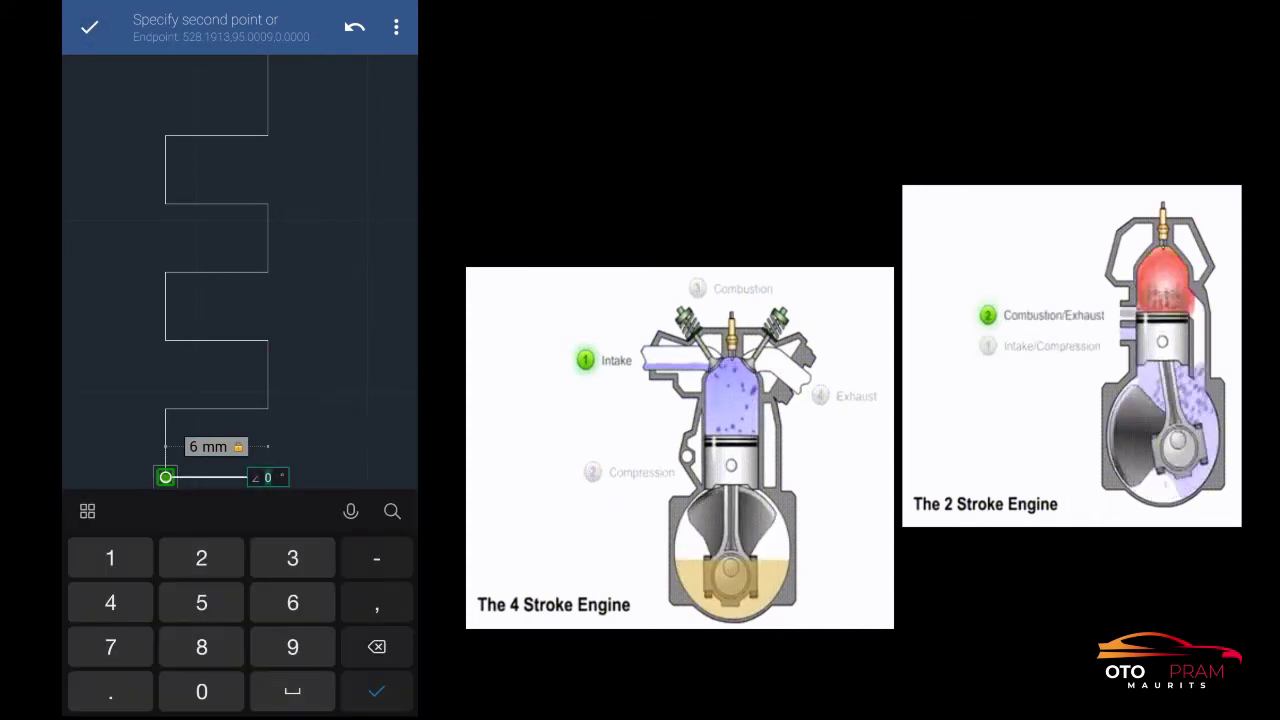
{"action": "left_click", "coordinate": [95, 31]}
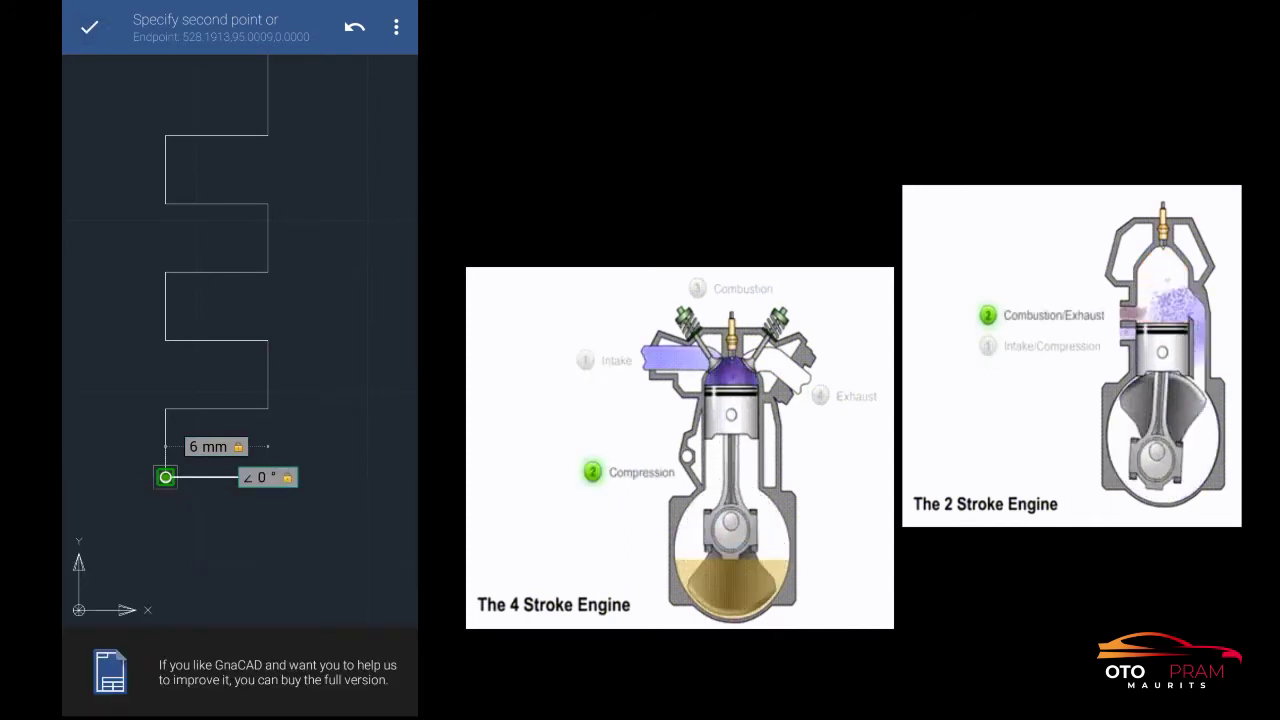
{"action": "left_click", "coordinate": [89, 27]}
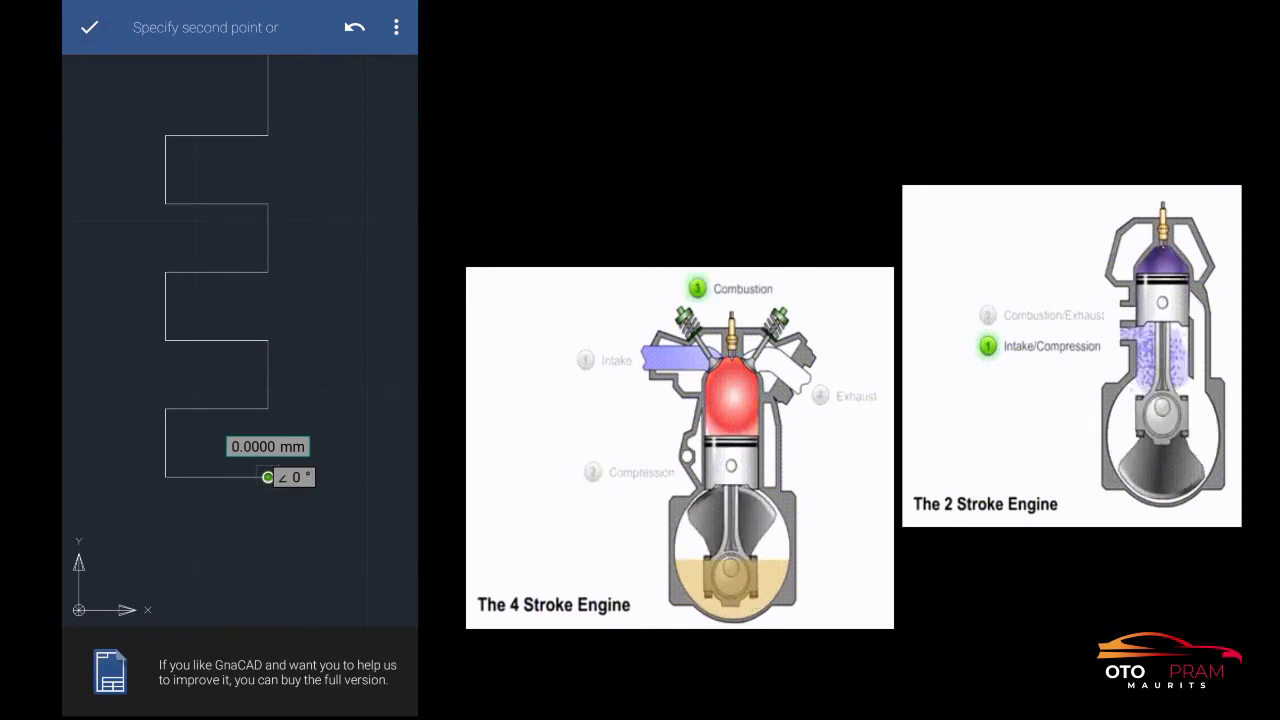
{"action": "left_click", "coordinate": [267, 447]}
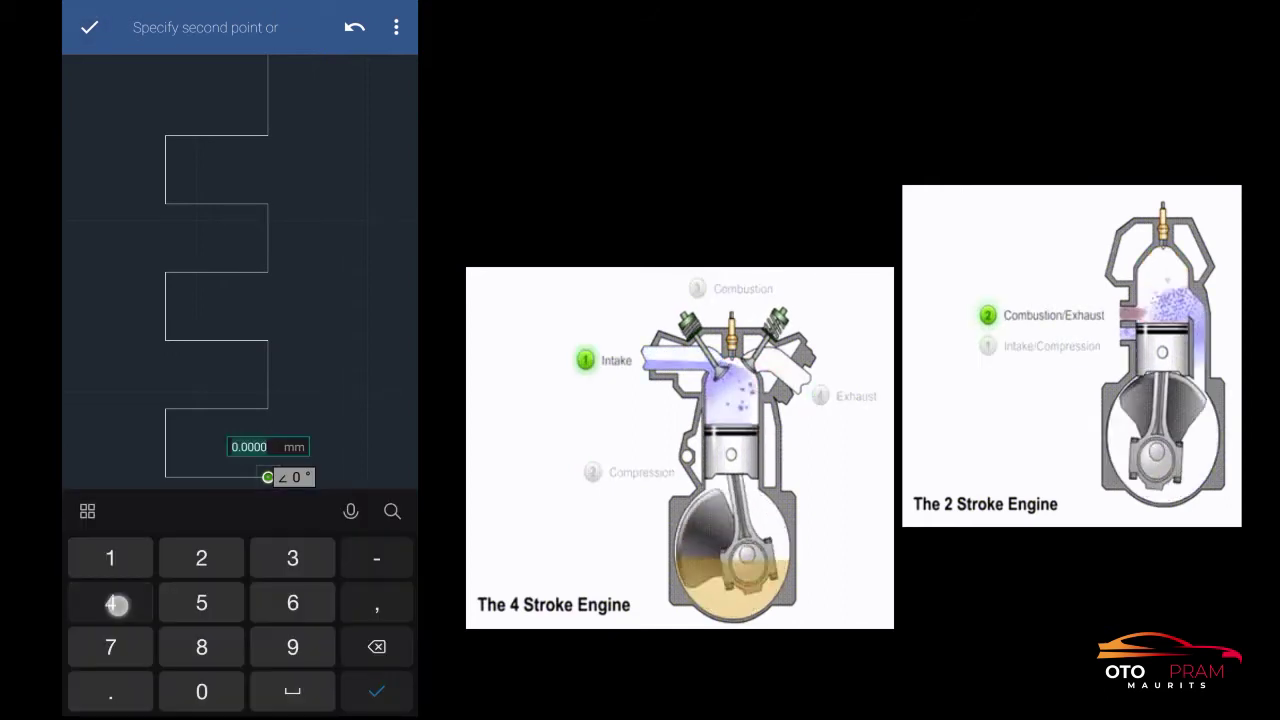
{"action": "type", "text": "4"}
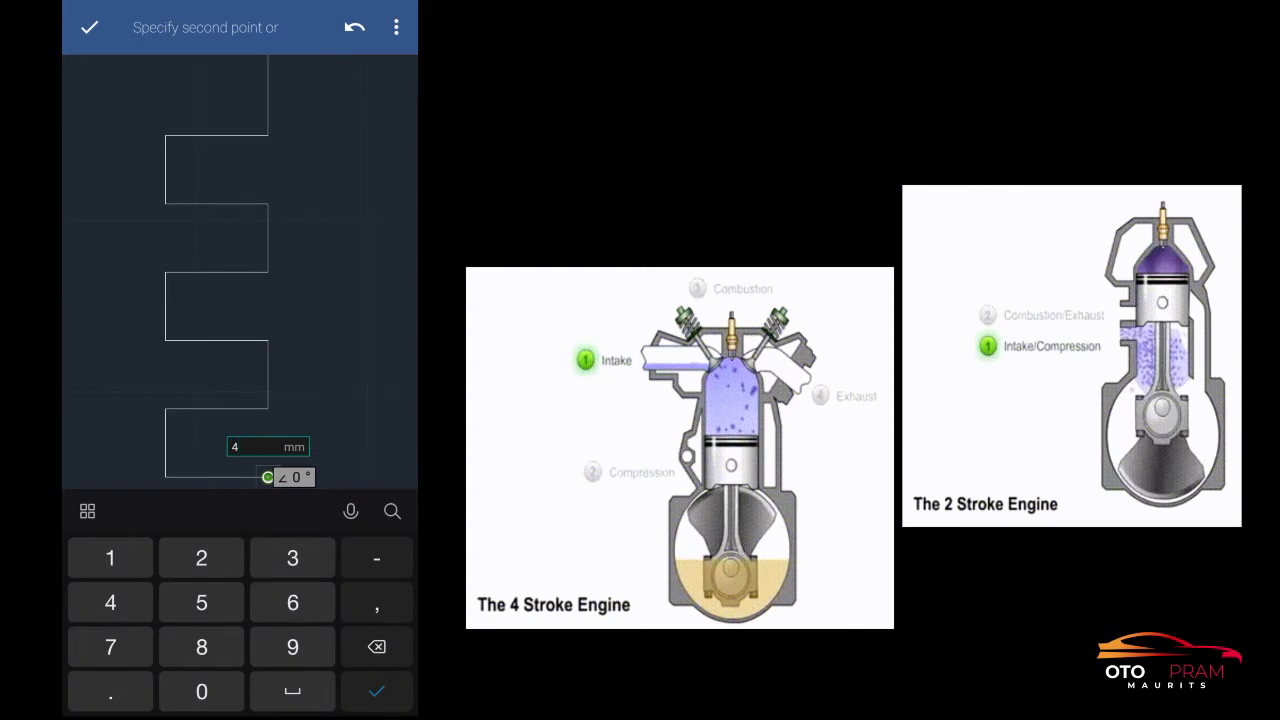
{"action": "key", "text": "Return"}
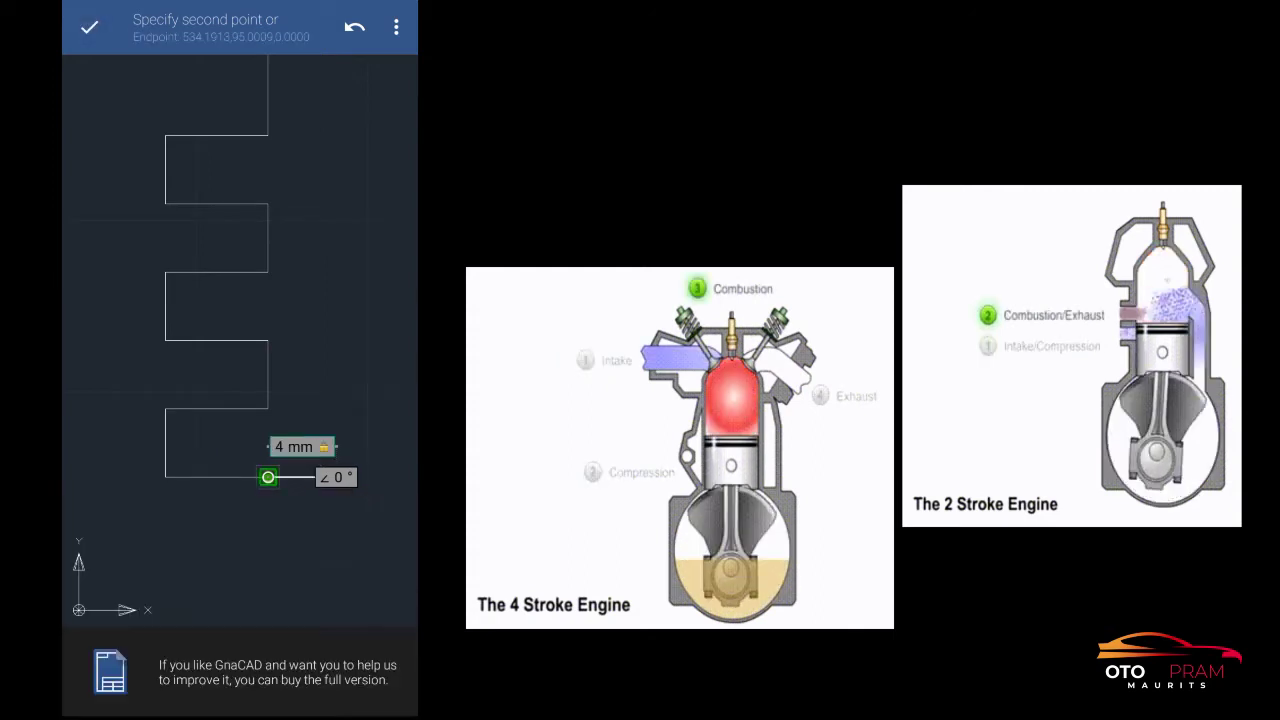
{"action": "left_click", "coordinate": [335, 477]}
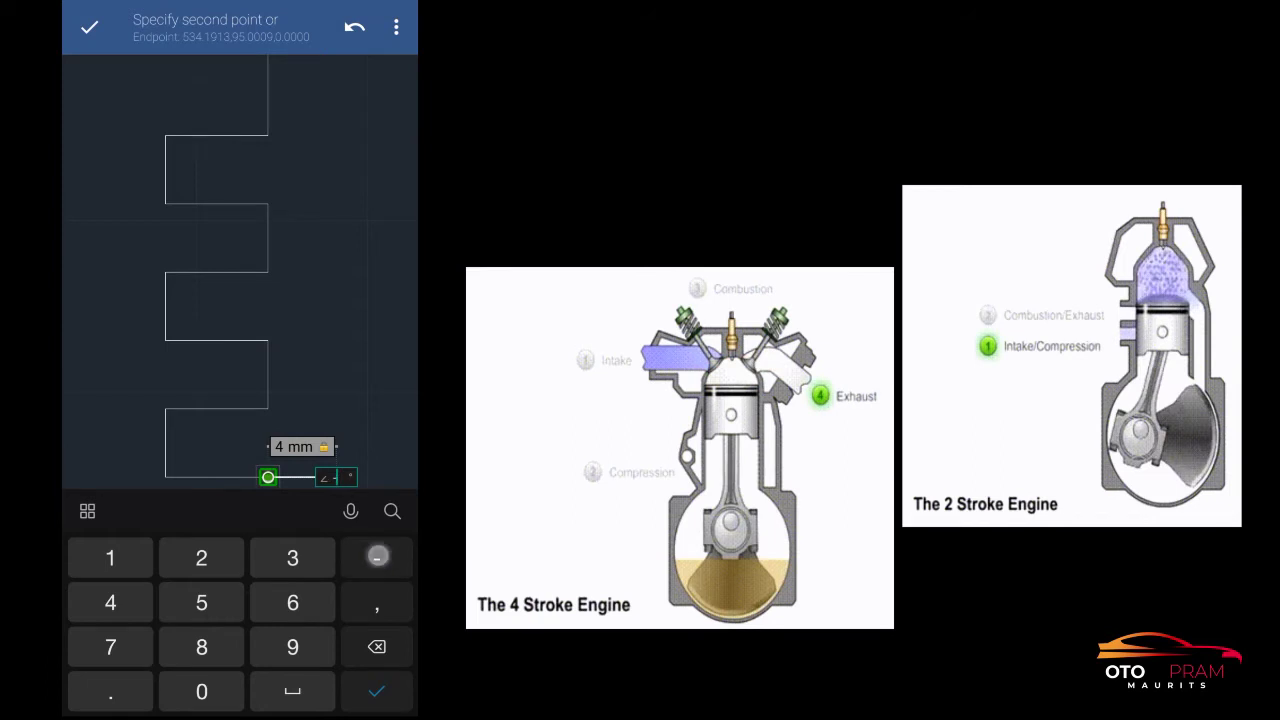
{"action": "type", "text": "-90"}
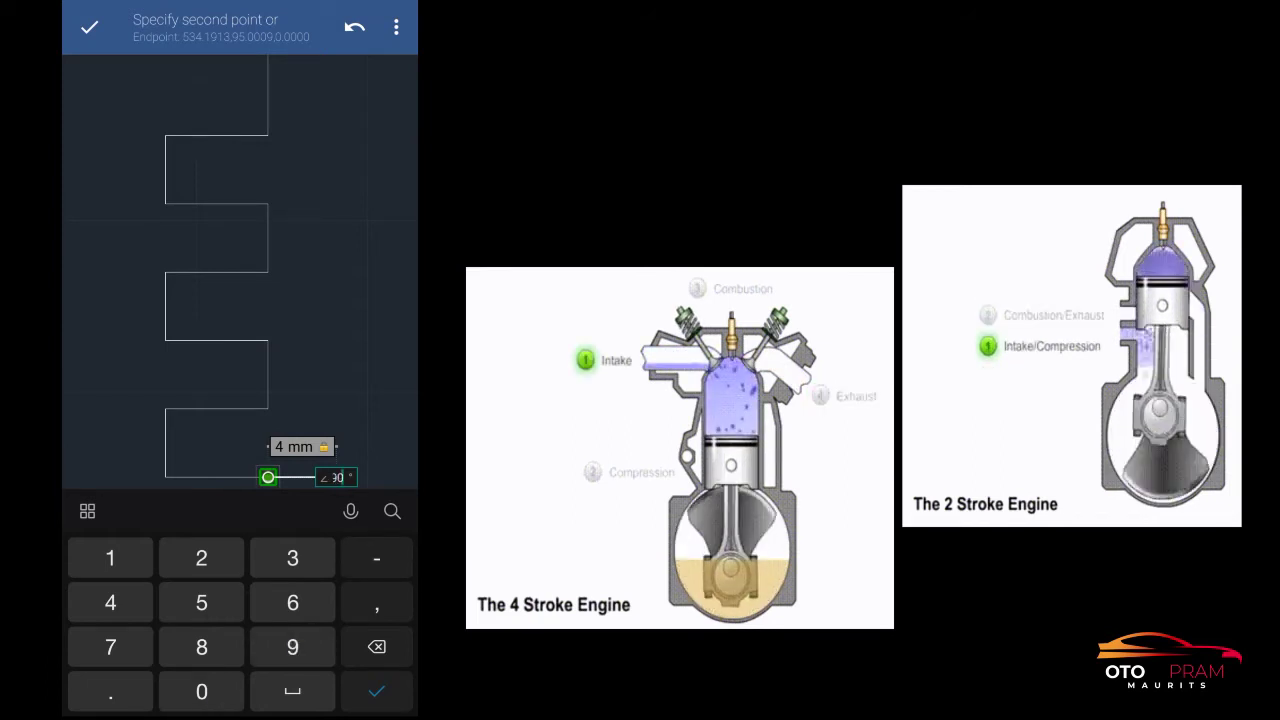
{"action": "key", "text": "Return"}
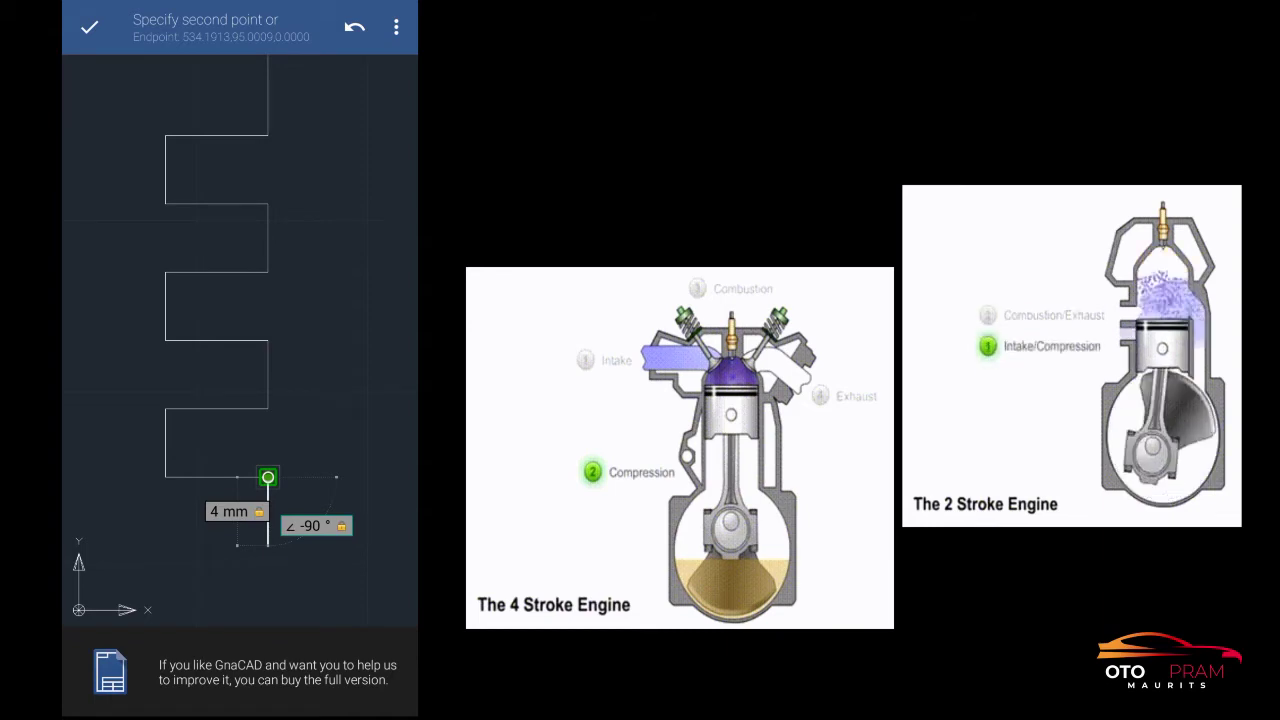
{"action": "left_click", "coordinate": [268, 477]}
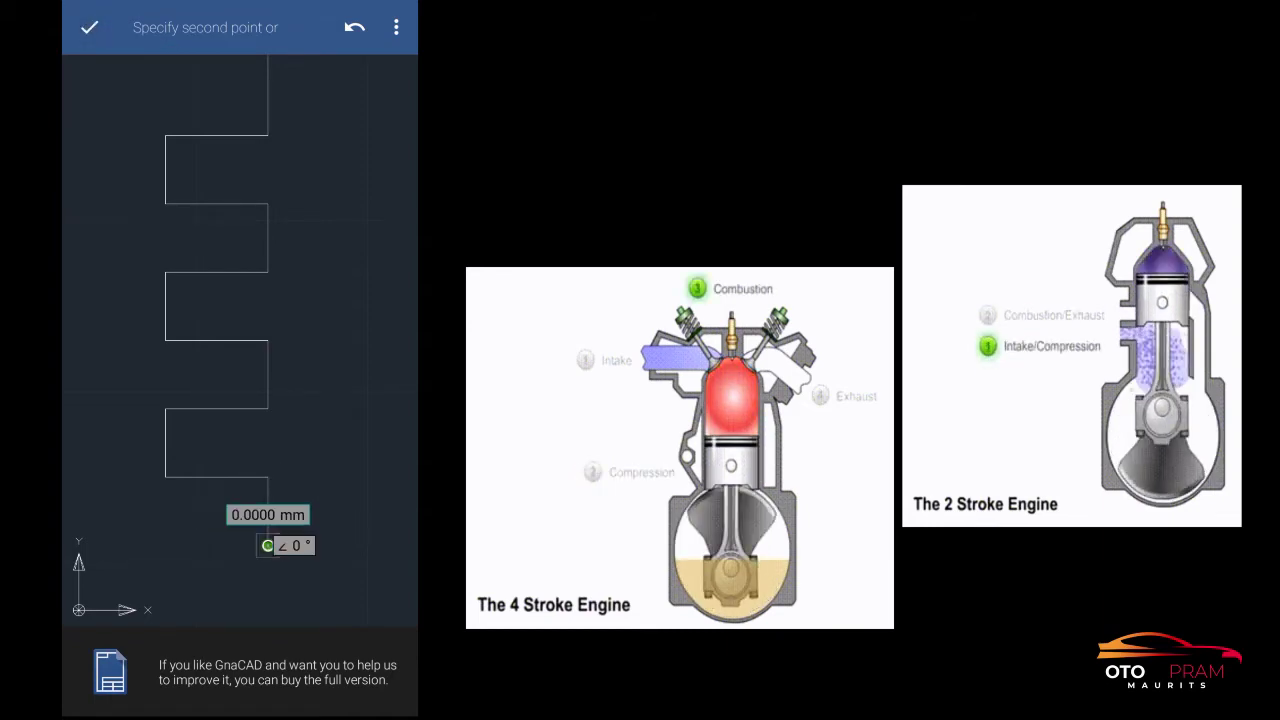
- Draw a 6 mm horizontal segment followed by an overlong 180 mm segment
{"action": "left_click", "coordinate": [267, 514]}
{"action": "type", "text": "6"}
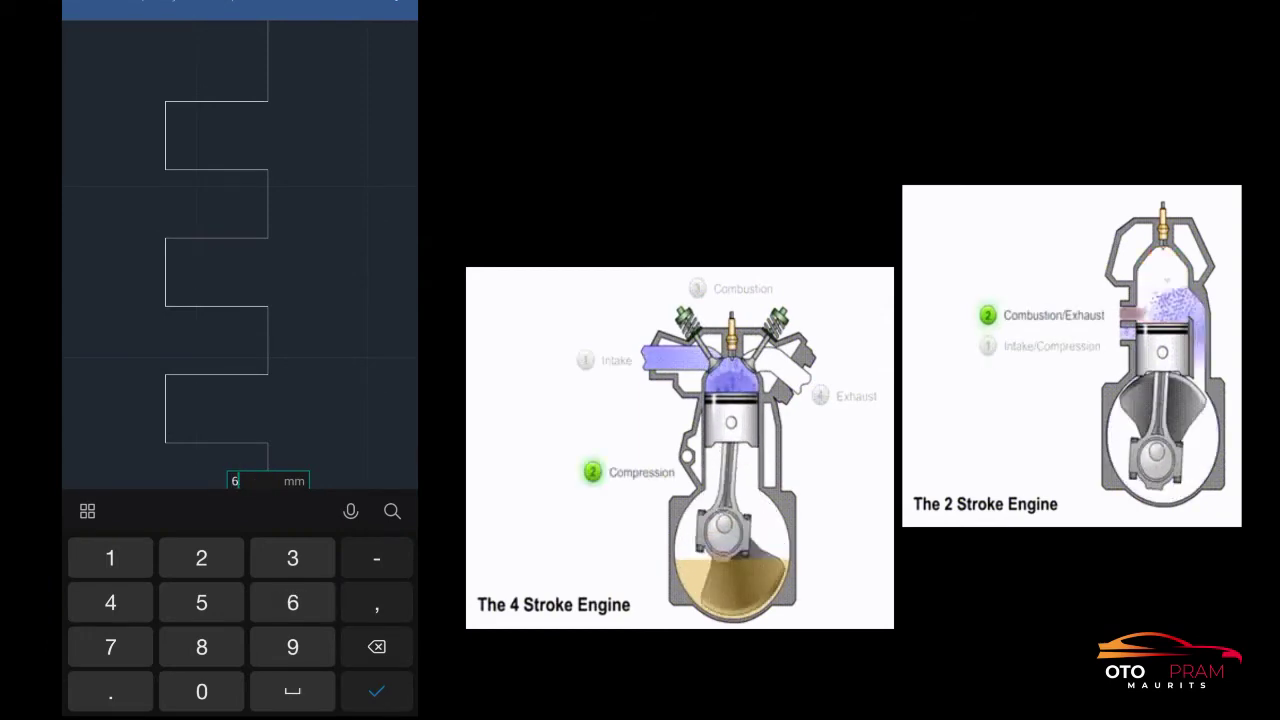
{"action": "left_click", "coordinate": [317, 312]}
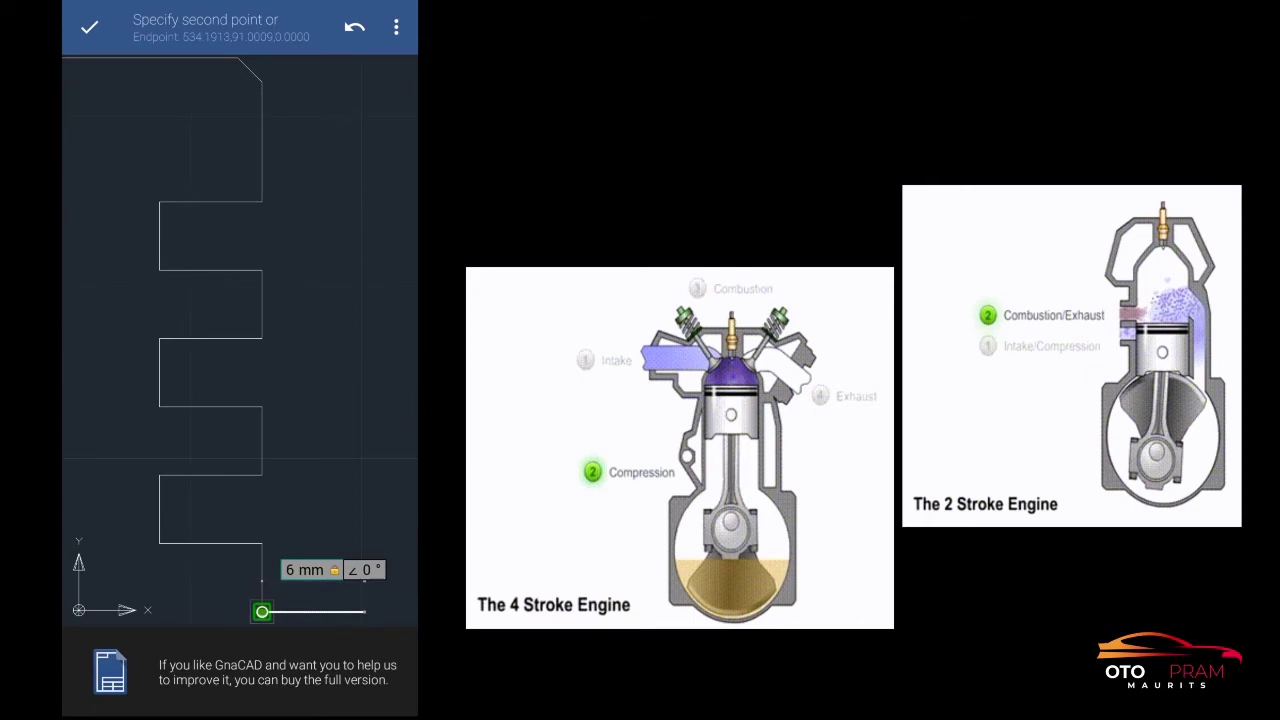
{"action": "left_click", "coordinate": [364, 611]}
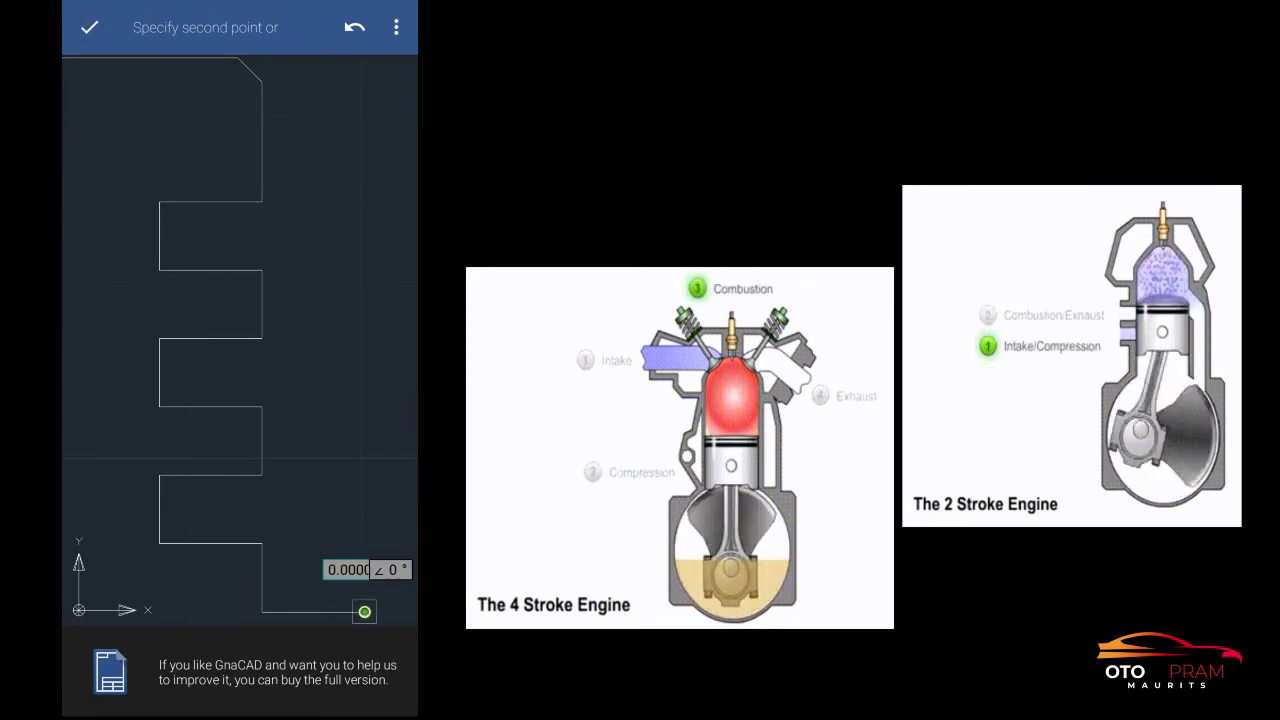
{"action": "left_click", "coordinate": [382, 572]}
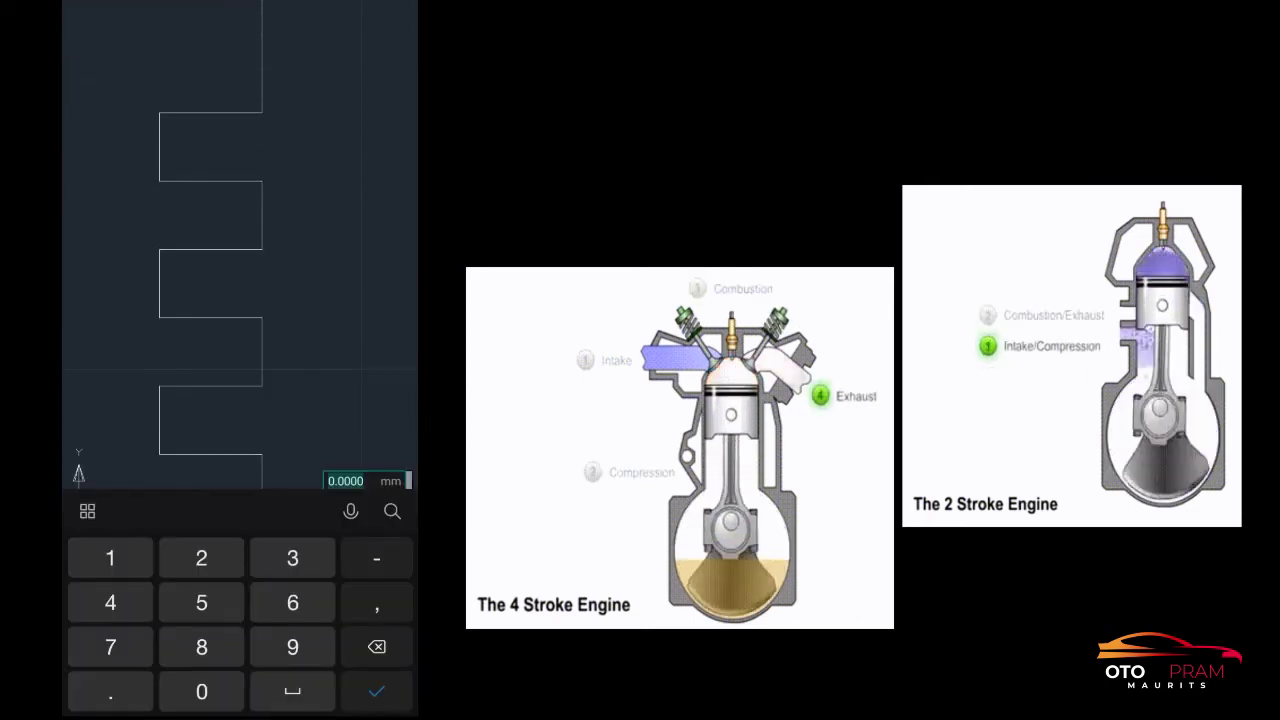
{"action": "type", "text": "180"}
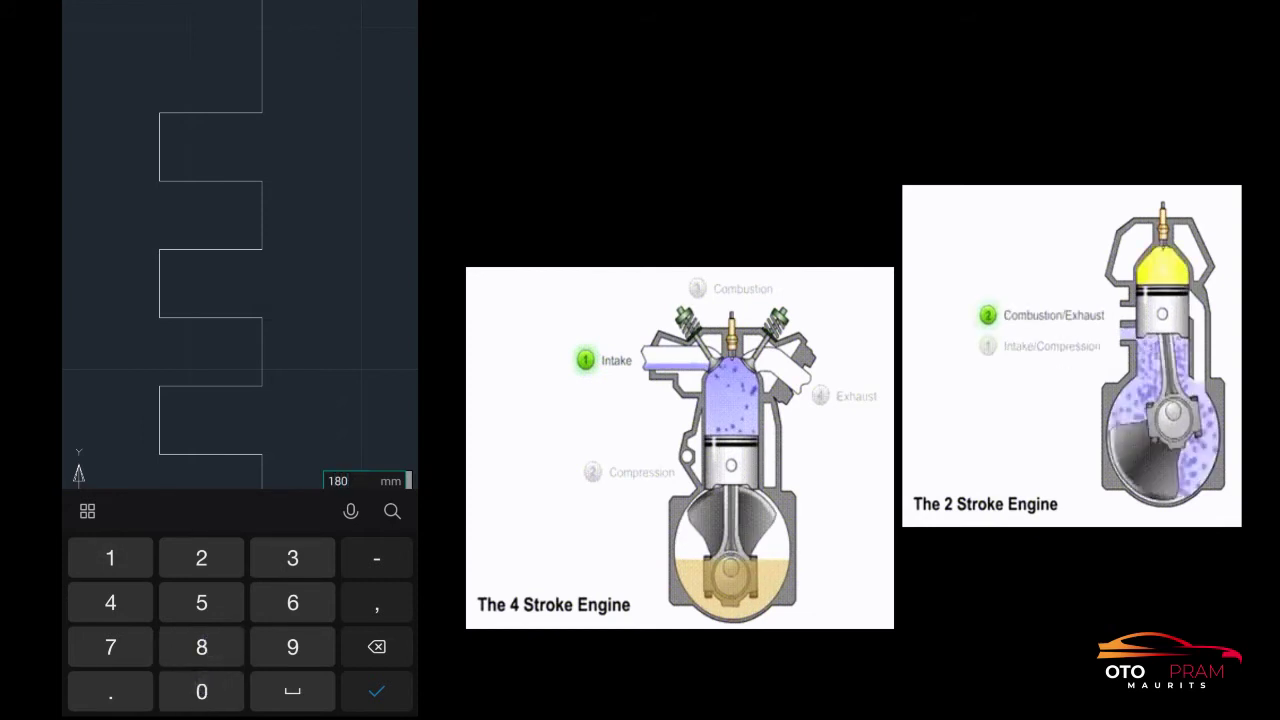
{"action": "left_click", "coordinate": [376, 691]}
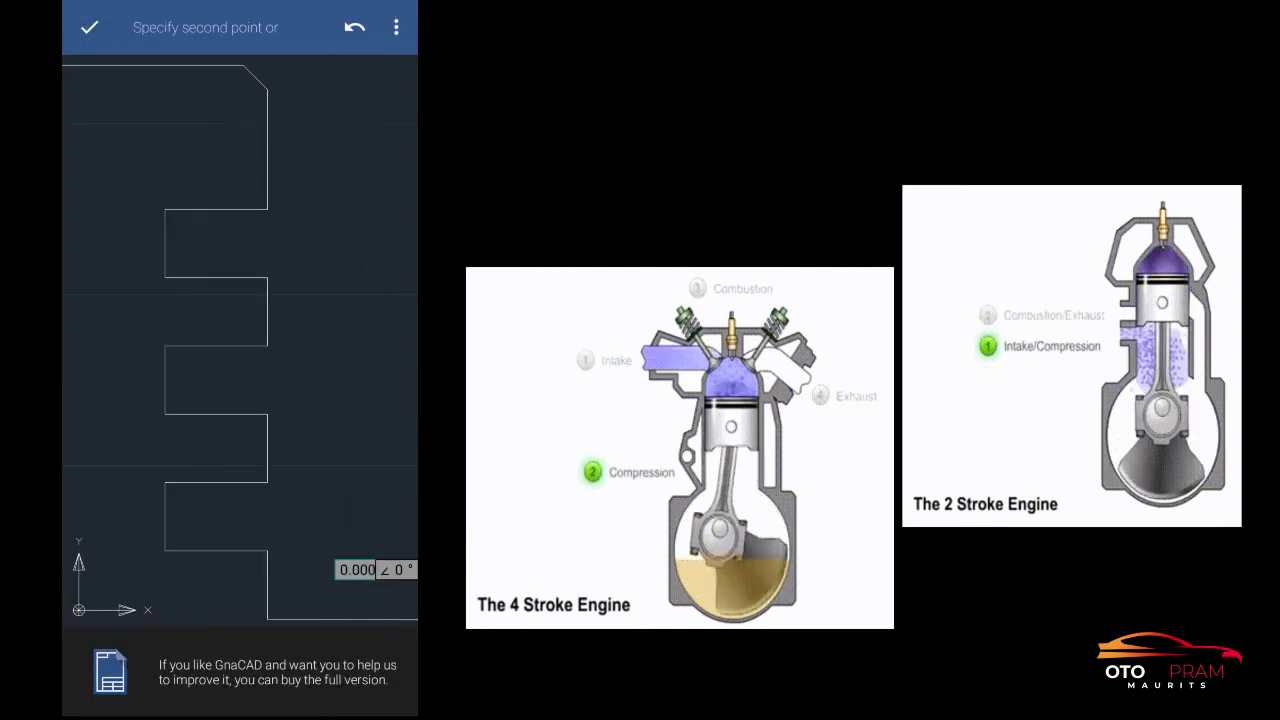
{"action": "scroll", "coordinate": [234, 394], "scroll_direction": "down", "scroll_amount": 3}
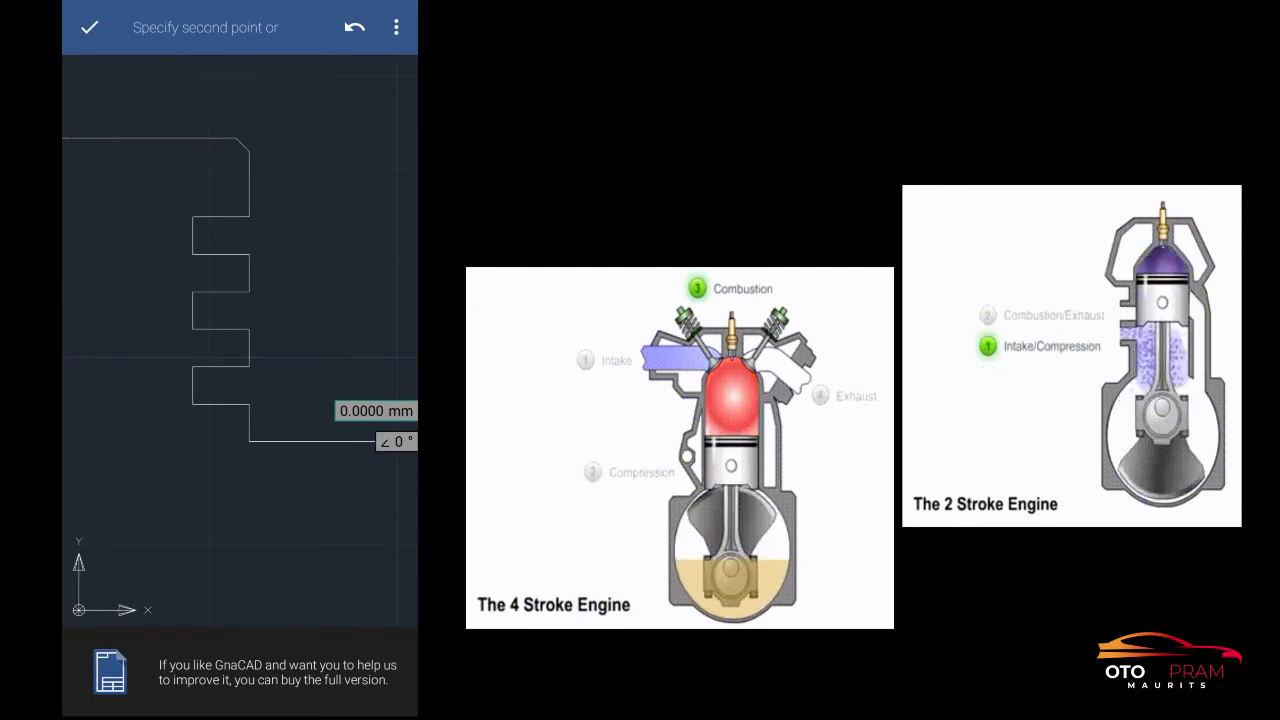
- Undo the overlong line, try a 30° angle, then undo the misdrawn segments
{"action": "left_click", "coordinate": [354, 27]}
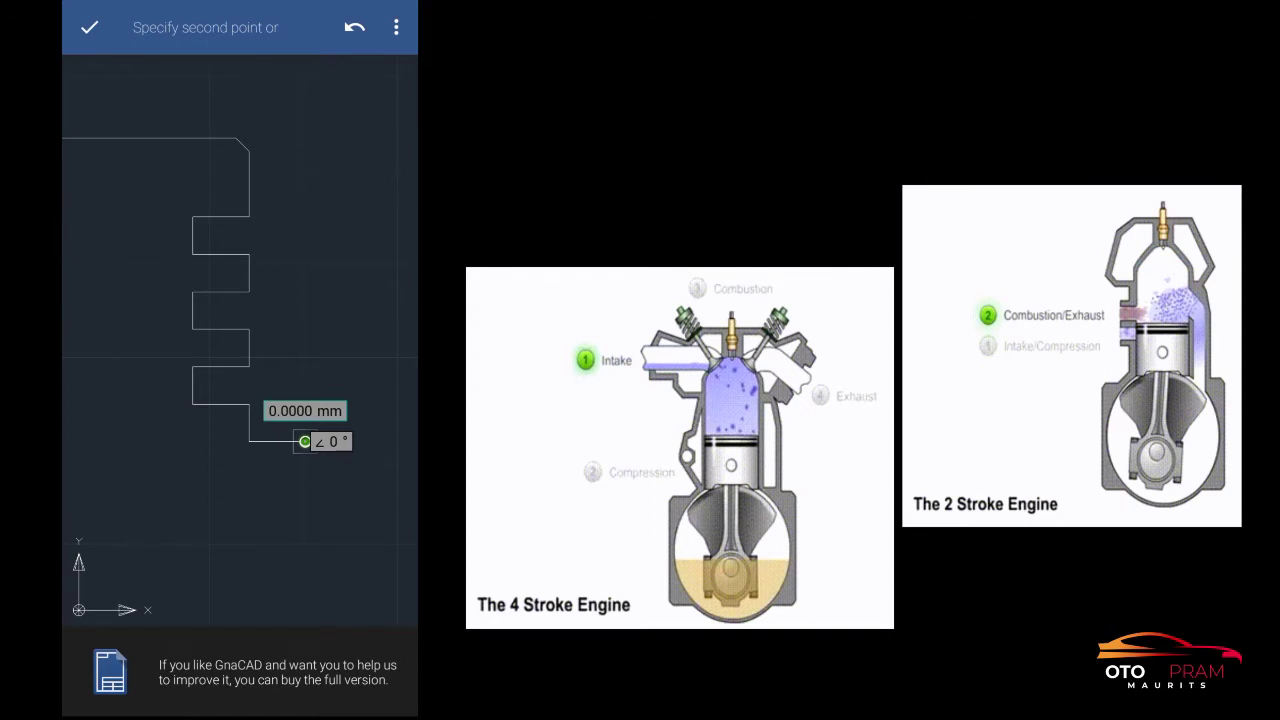
{"action": "left_click", "coordinate": [330, 441]}
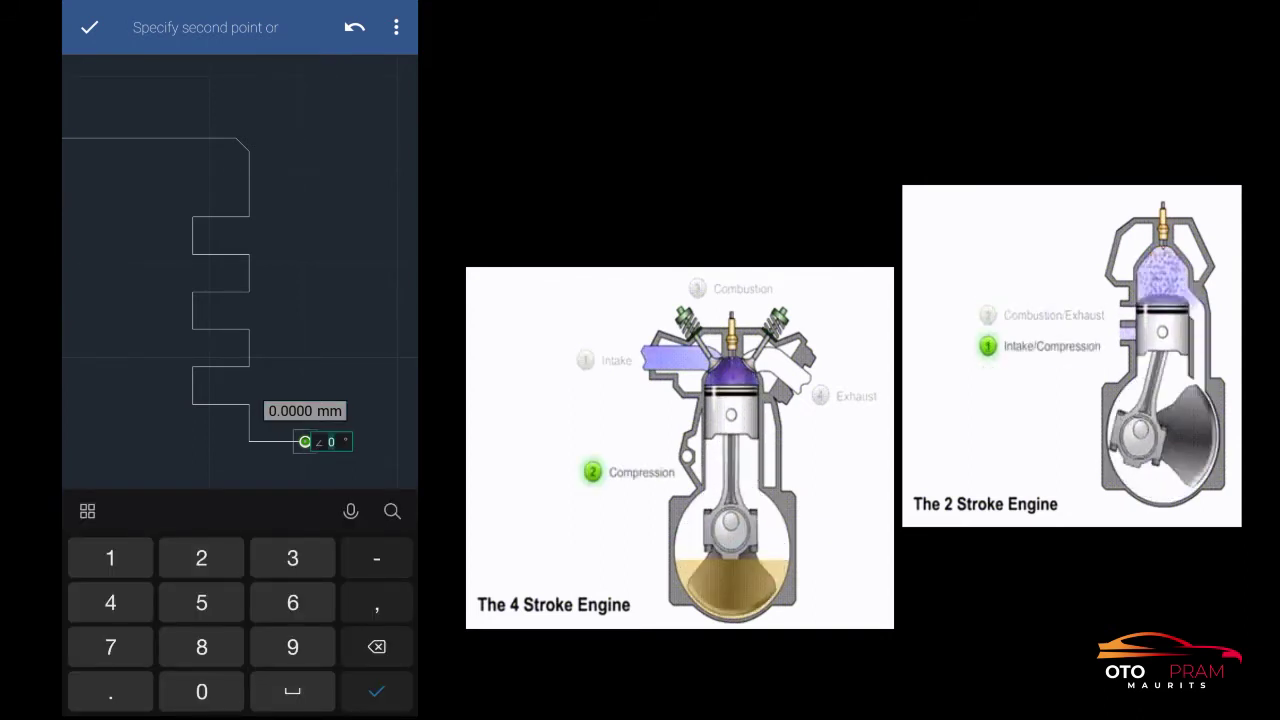
{"action": "type", "text": "-30"}
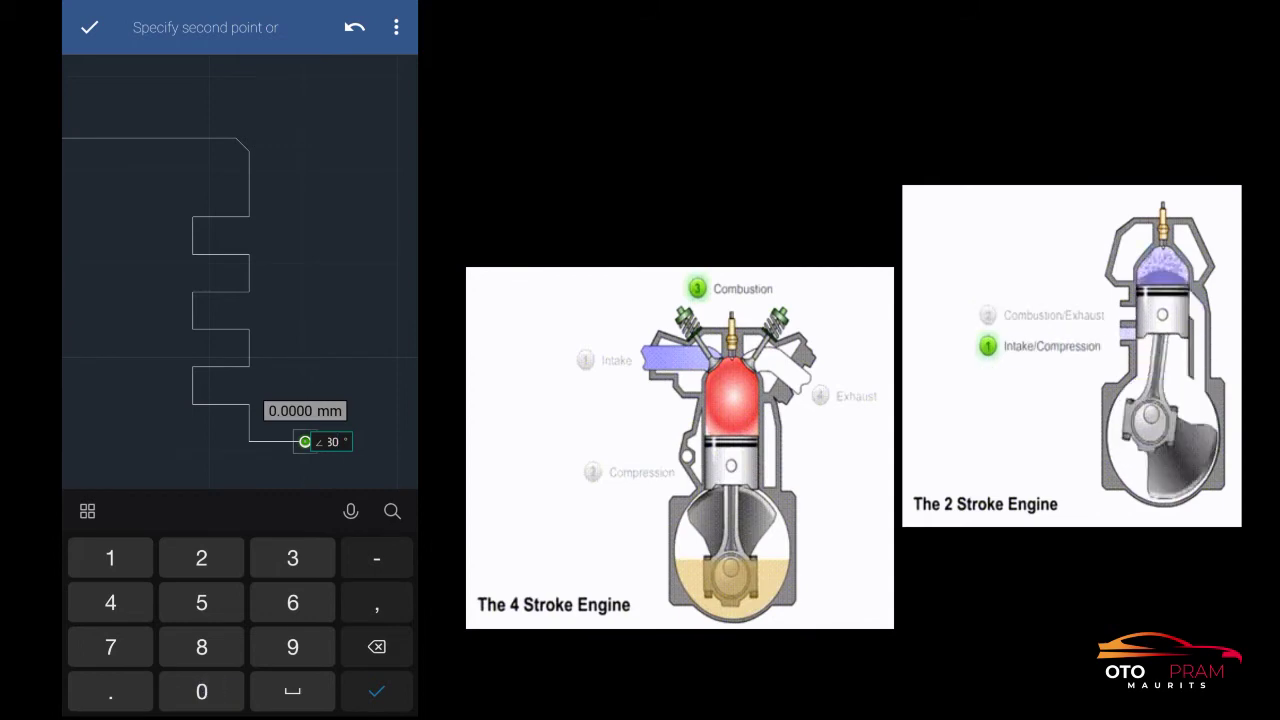
{"action": "type", "text": "-180"}
{"action": "key", "text": "Return"}
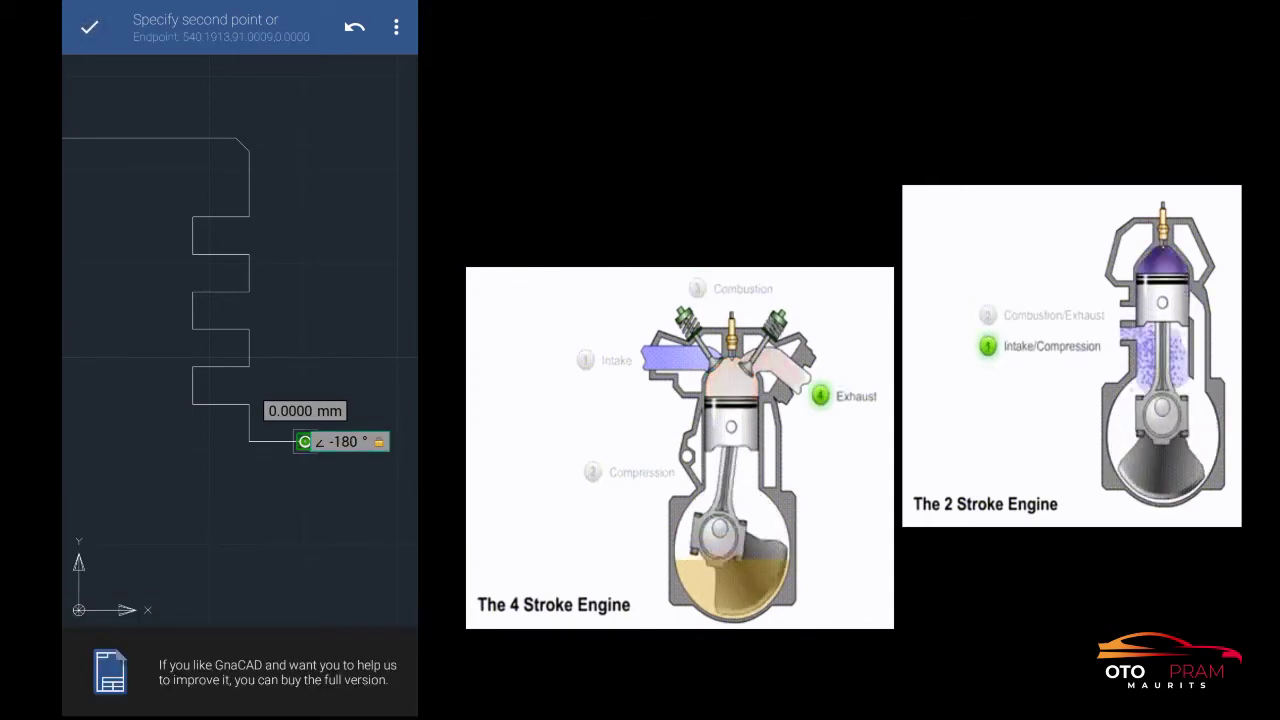
{"action": "left_click", "coordinate": [345, 441]}
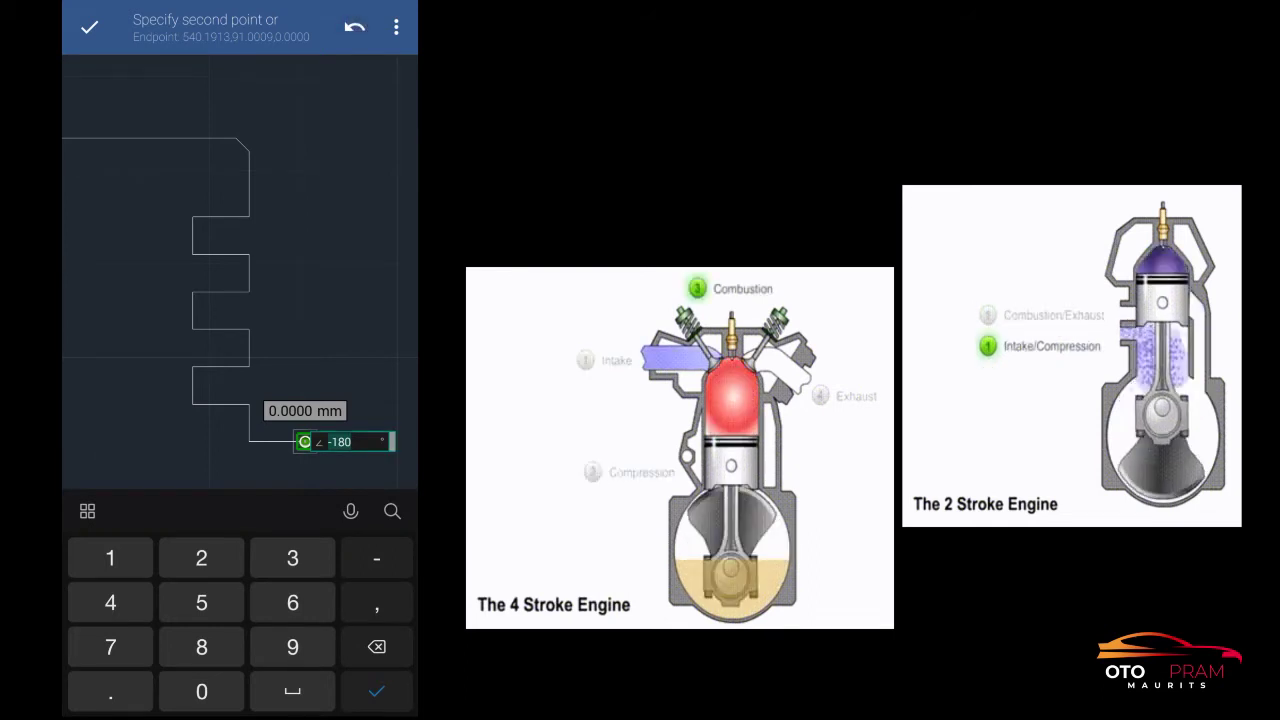
{"action": "left_click", "coordinate": [355, 26]}
{"action": "left_click", "coordinate": [355, 30]}
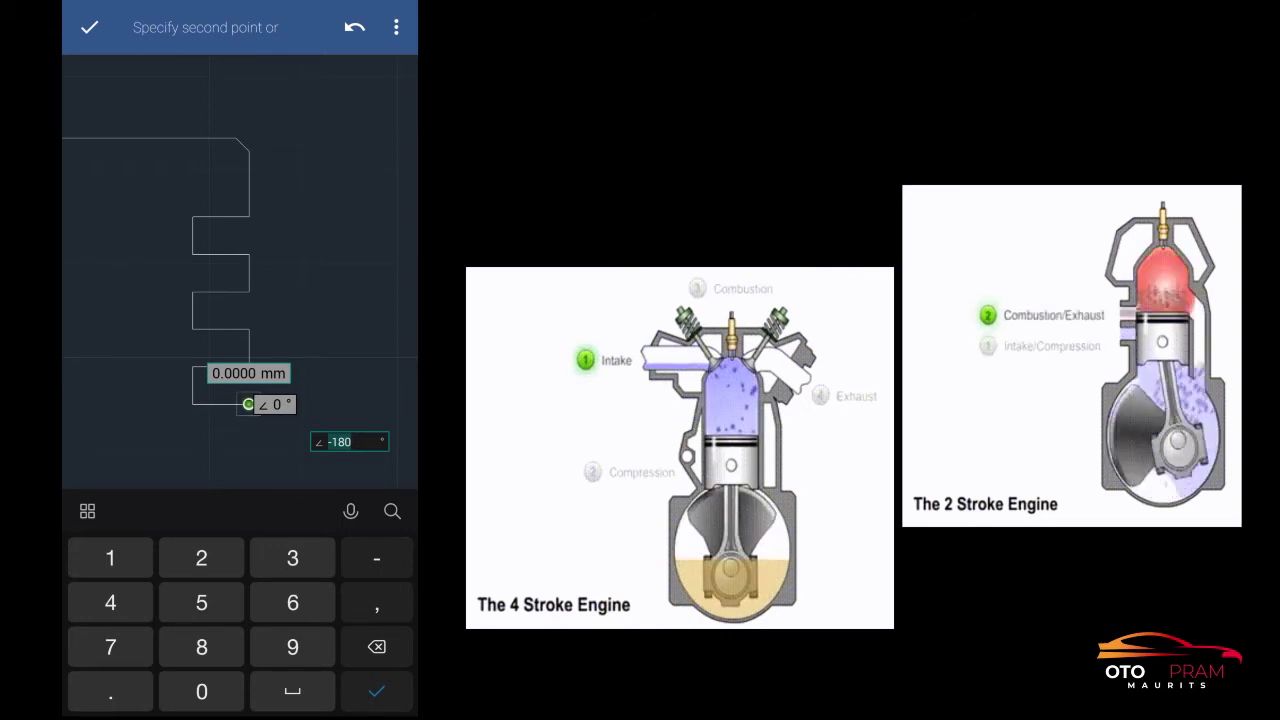
- Draw a 4 mm line straight down at −90°
{"action": "key", "text": "Return"}
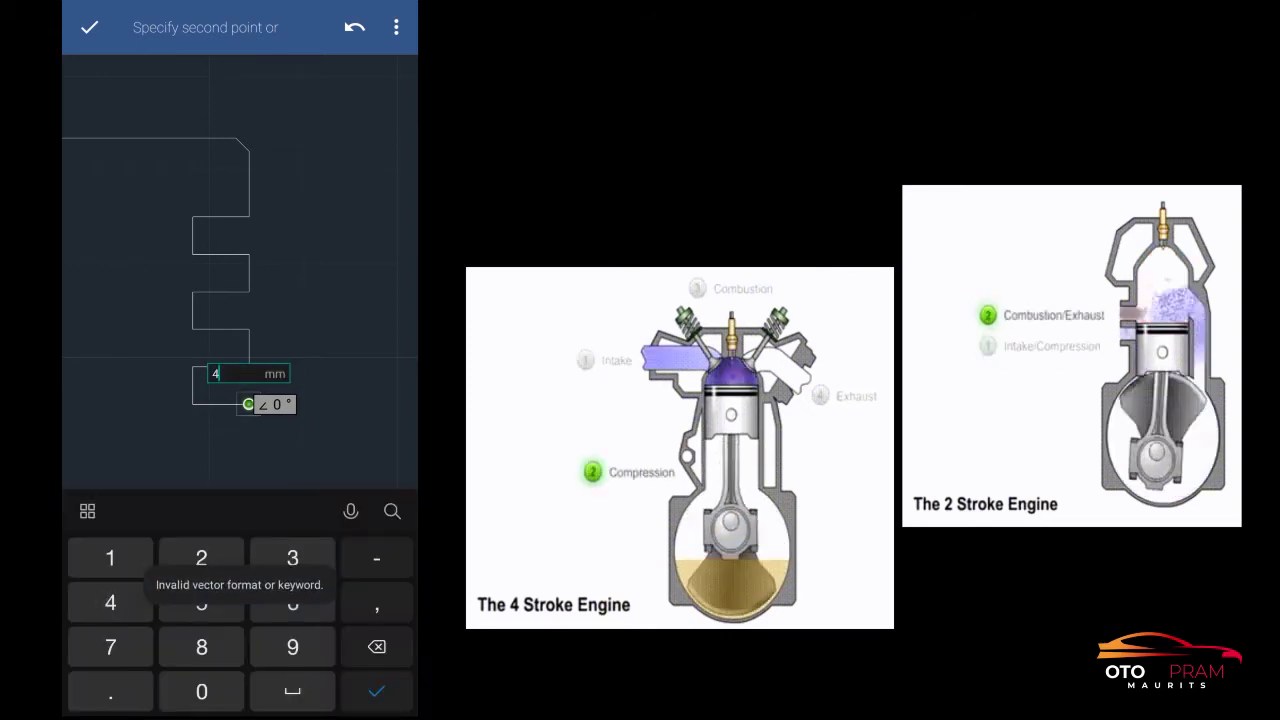
{"action": "key", "text": "Return"}
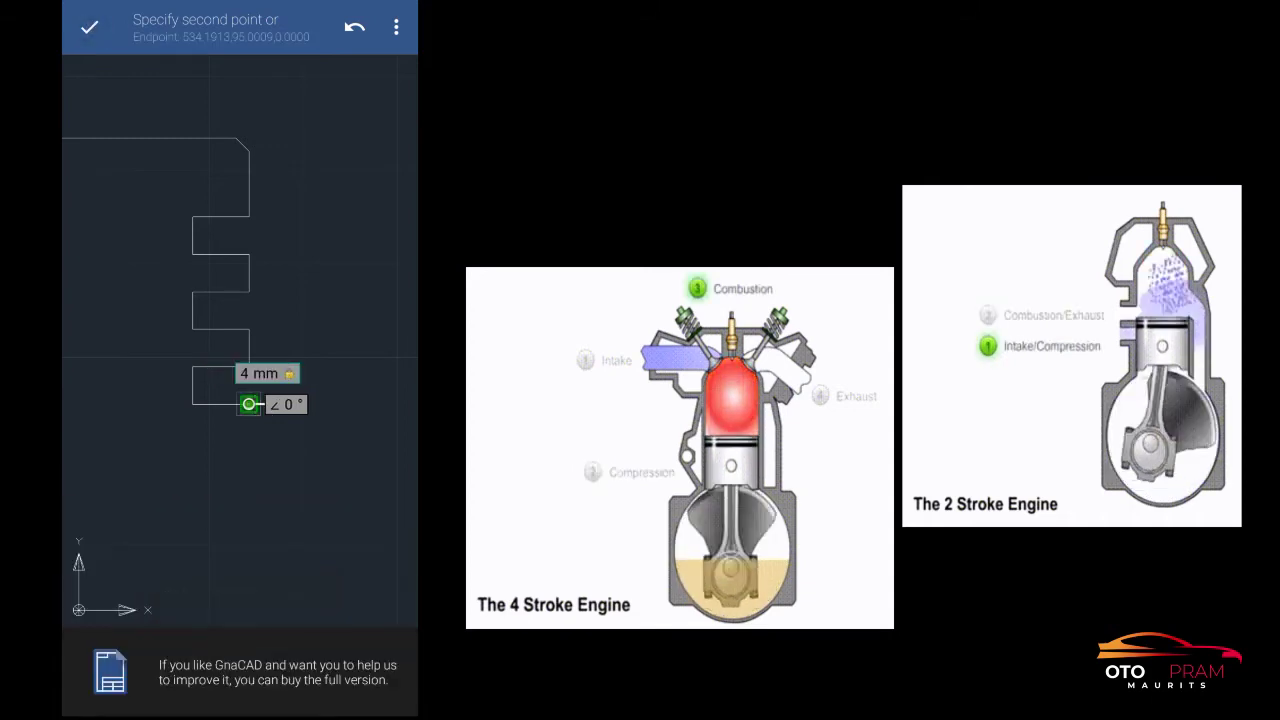
{"action": "left_click", "coordinate": [288, 404]}
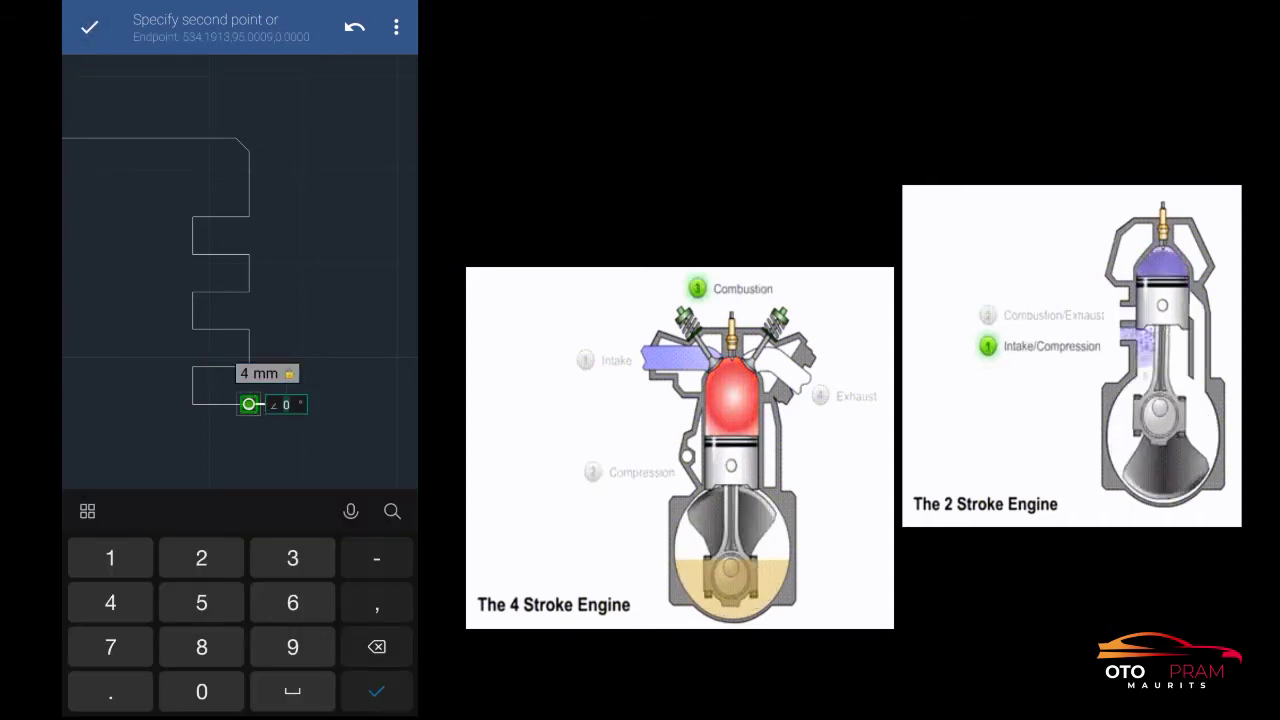
{"action": "type", "text": "90"}
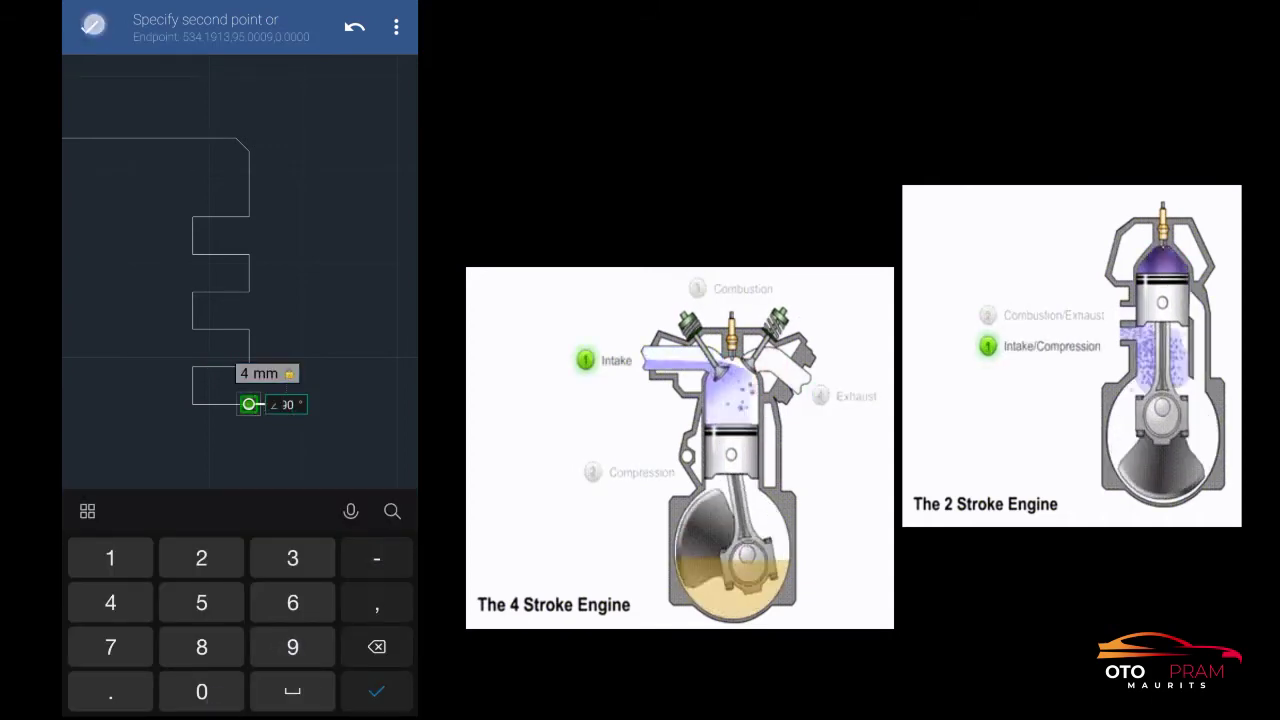
{"action": "key", "text": "Return"}
{"action": "scroll", "coordinate": [262, 452], "scroll_direction": "up", "scroll_amount": 3}
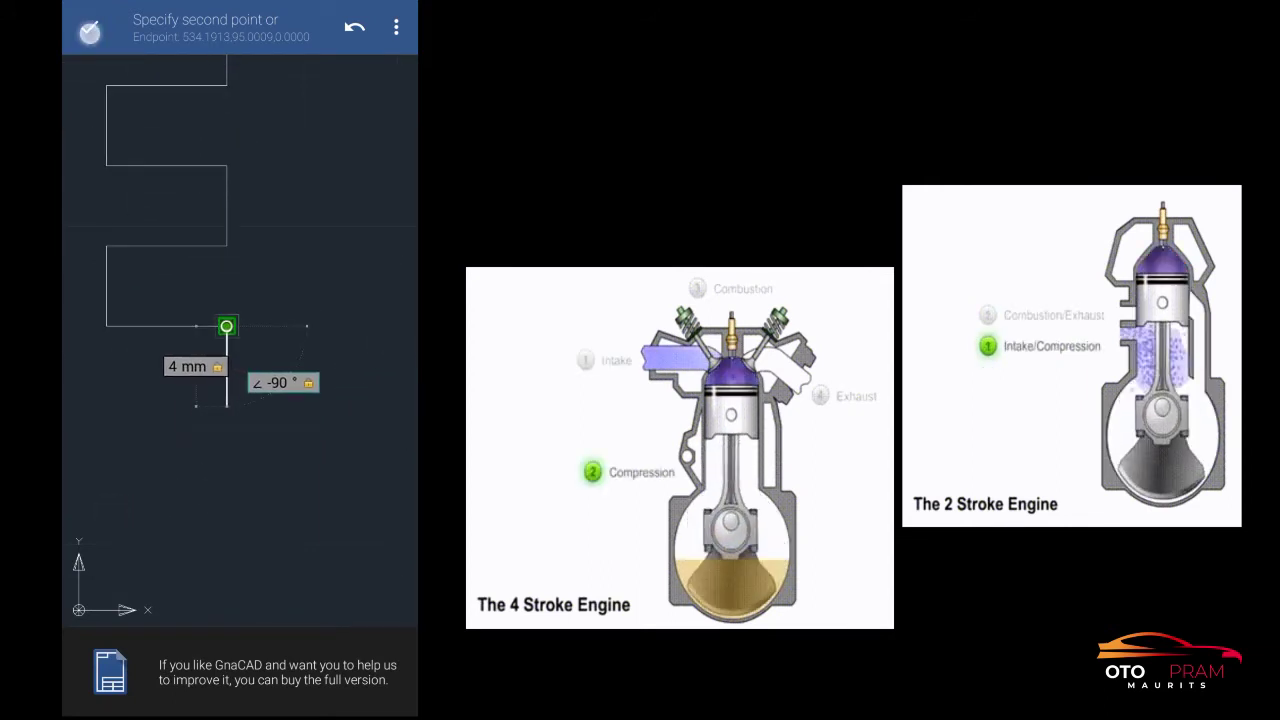
{"action": "left_click", "coordinate": [89, 29]}
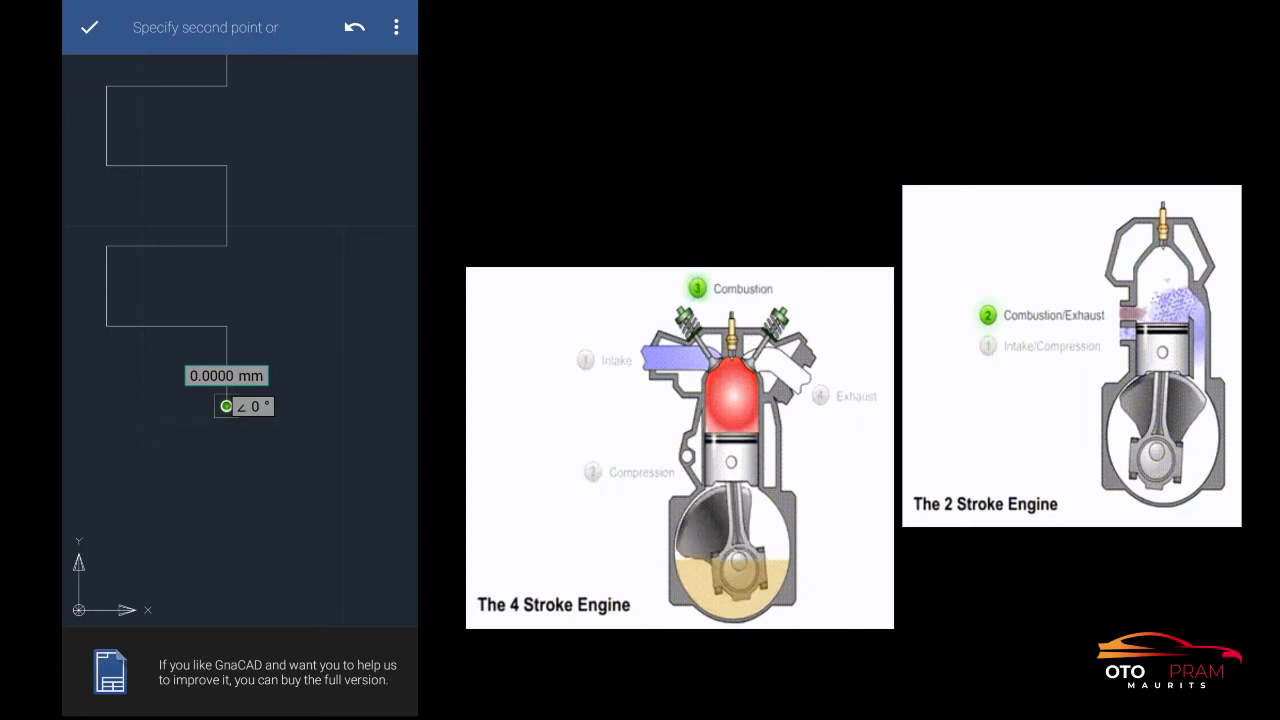
- Draw a 6 mm line to the left at −180°
{"action": "left_click", "coordinate": [226, 375]}
{"action": "type", "text": "6"}
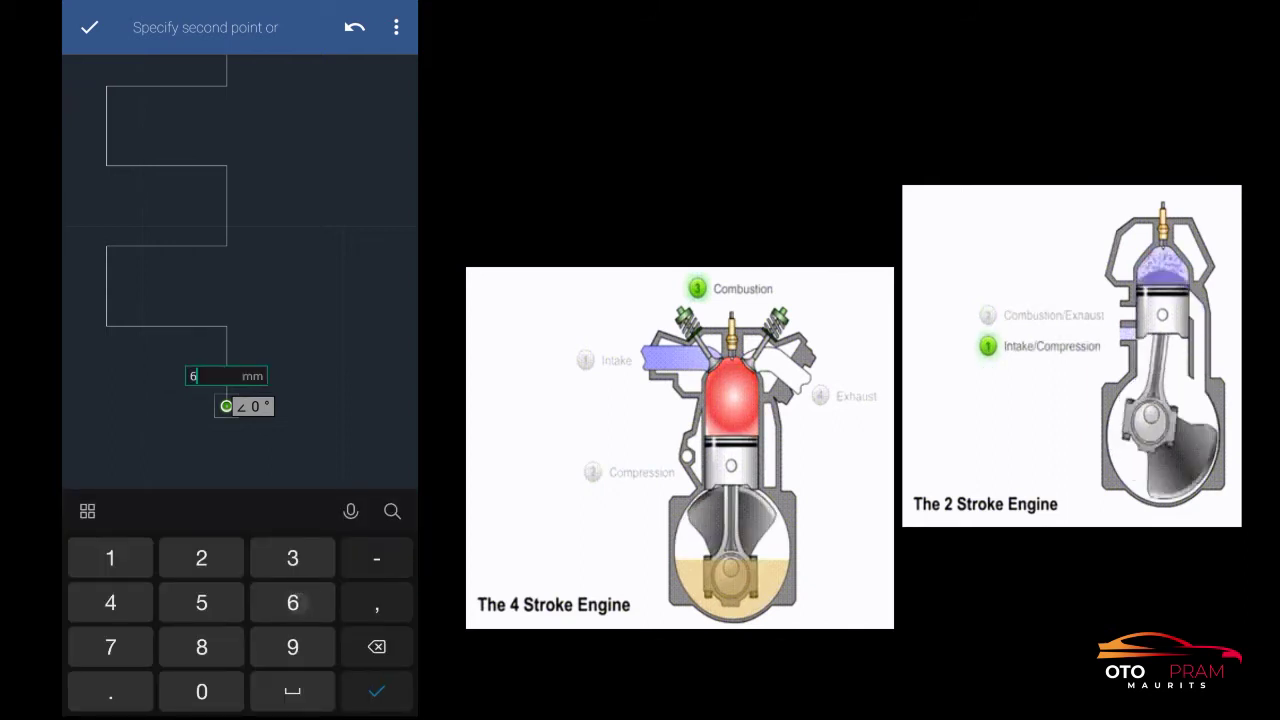
{"action": "left_click", "coordinate": [89, 27]}
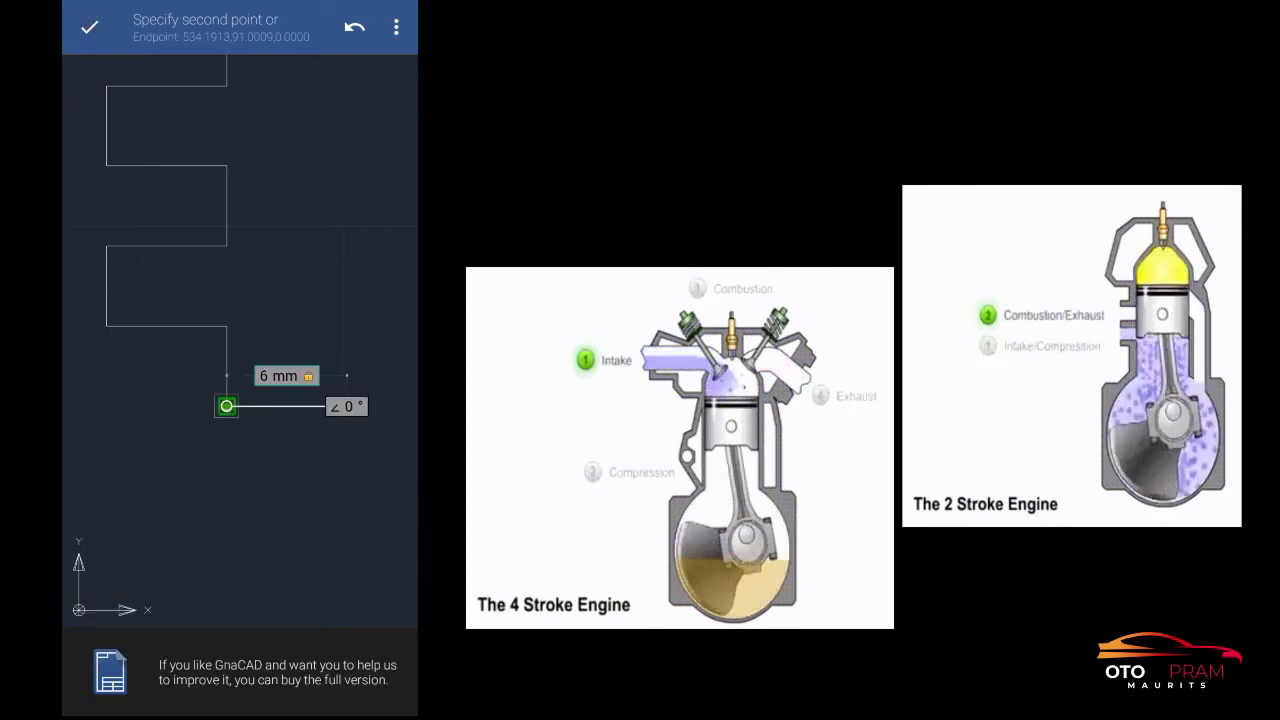
{"action": "left_click", "coordinate": [346, 406]}
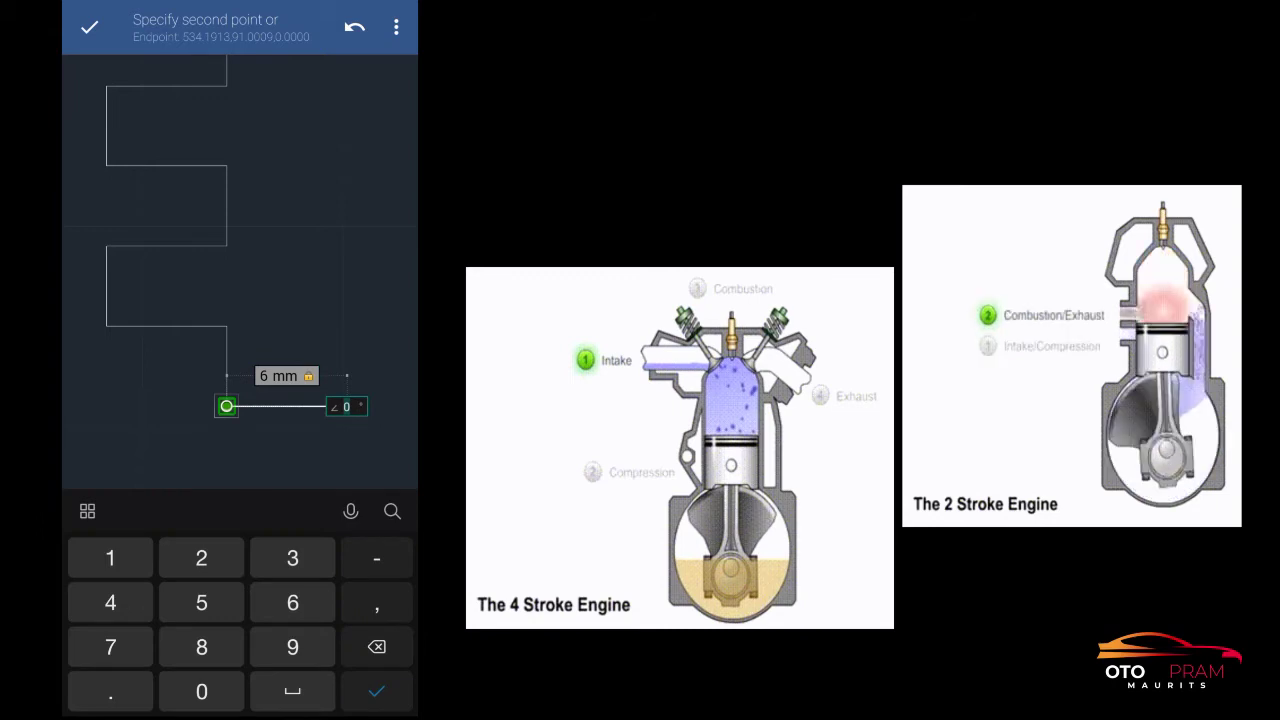
{"action": "type", "text": "18"}
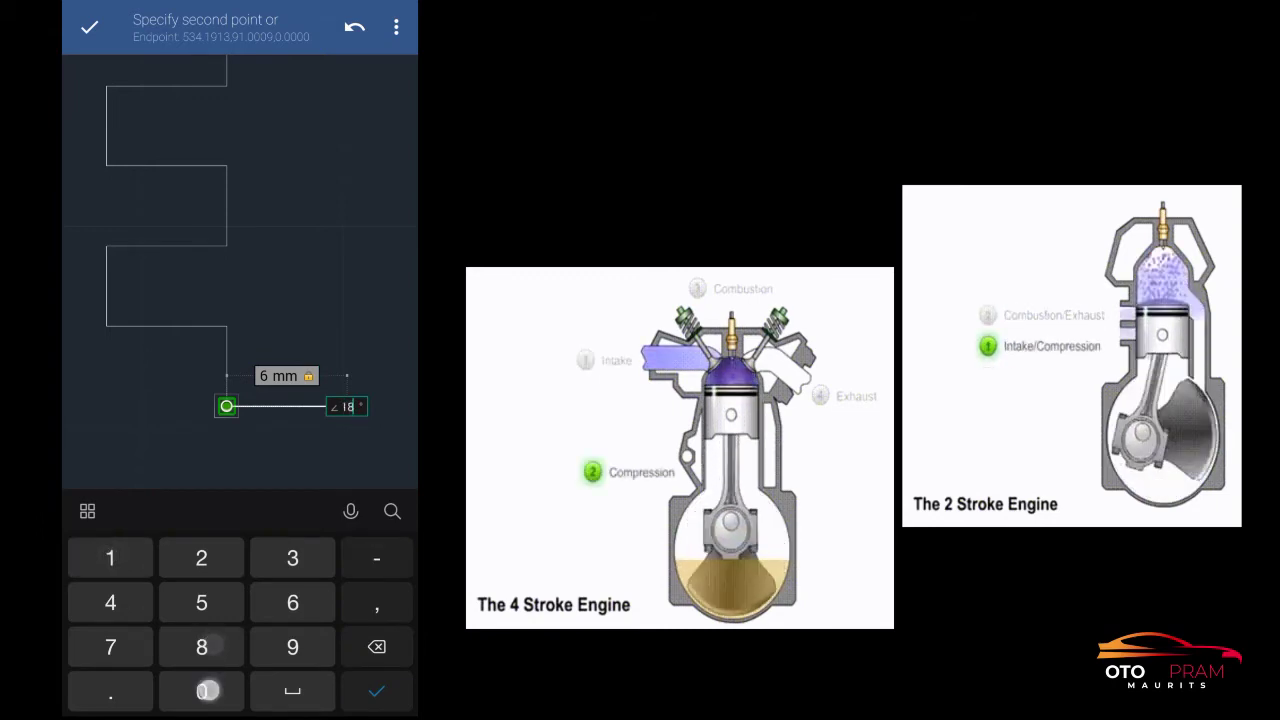
{"action": "left_click", "coordinate": [100, 35]}
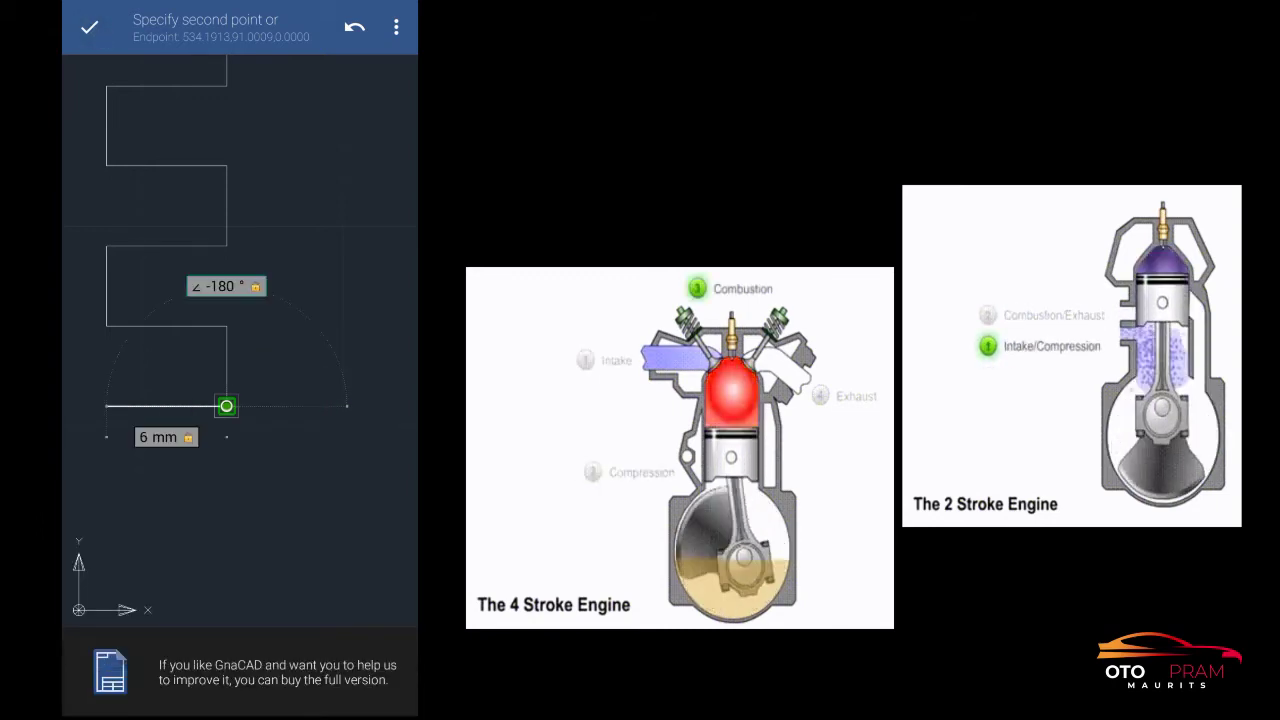
{"action": "left_click", "coordinate": [106, 406]}
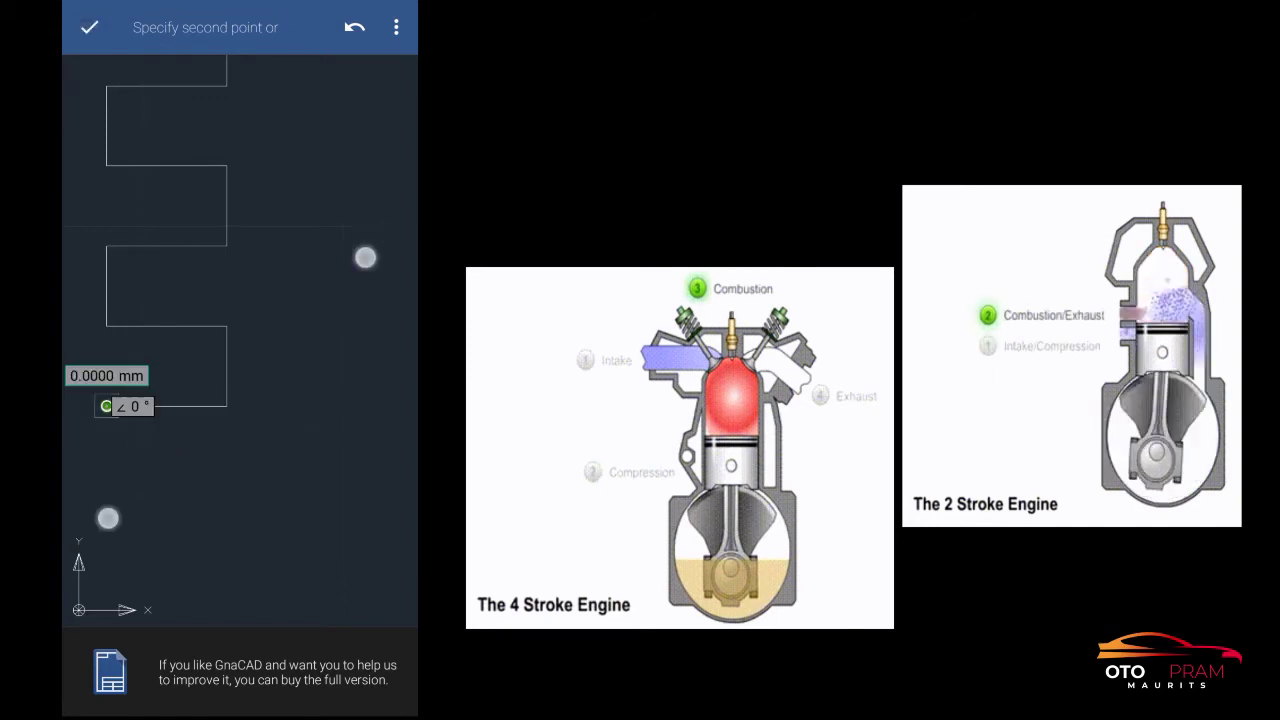
{"action": "scroll", "coordinate": [240, 390], "scroll_direction": "down", "scroll_amount": 3}
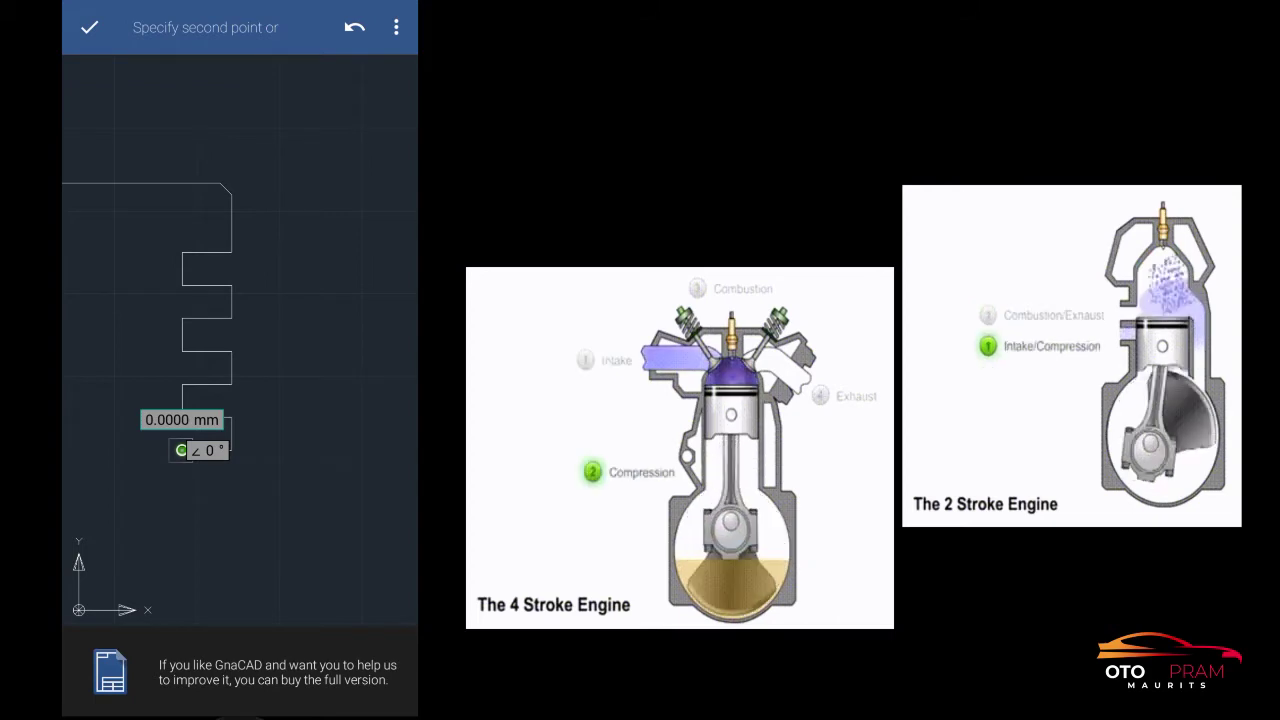
- Draw a 24 mm line straight down at −90°
{"action": "left_click", "coordinate": [169, 415]}
{"action": "type", "text": "24"}
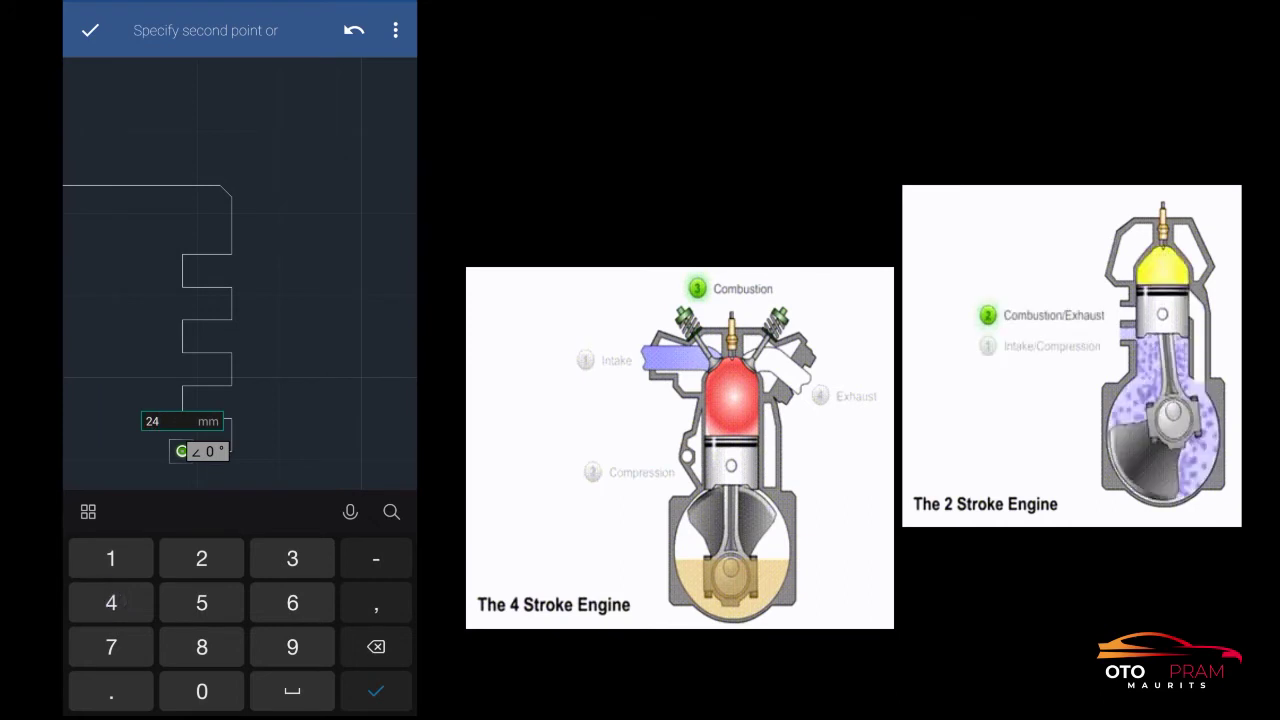
{"action": "key", "text": "Return"}
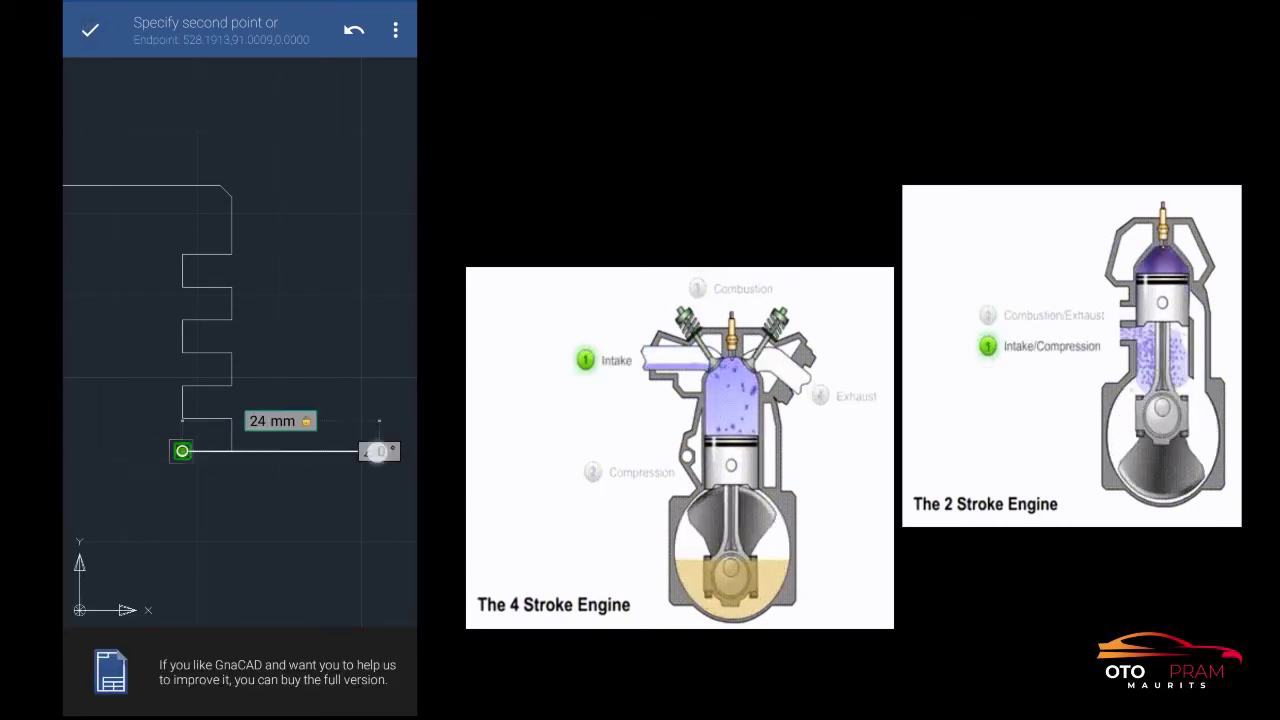
{"action": "left_click", "coordinate": [378, 451]}
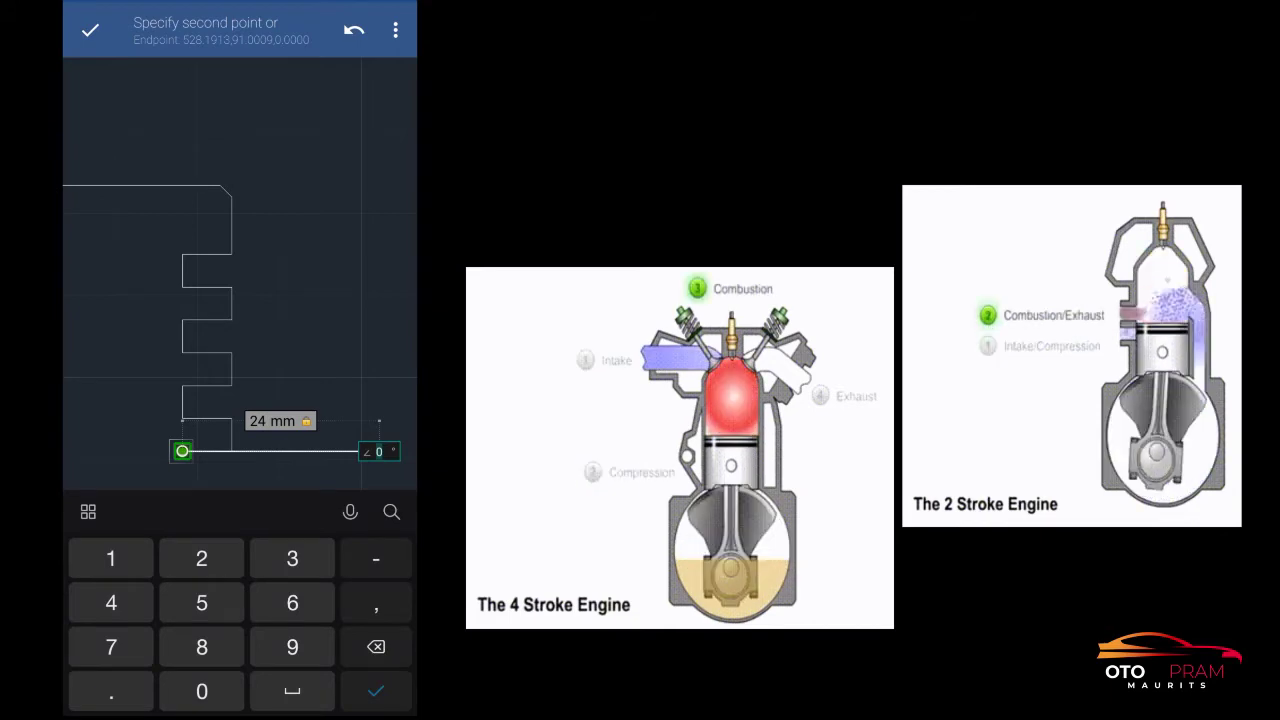
{"action": "type", "text": "90"}
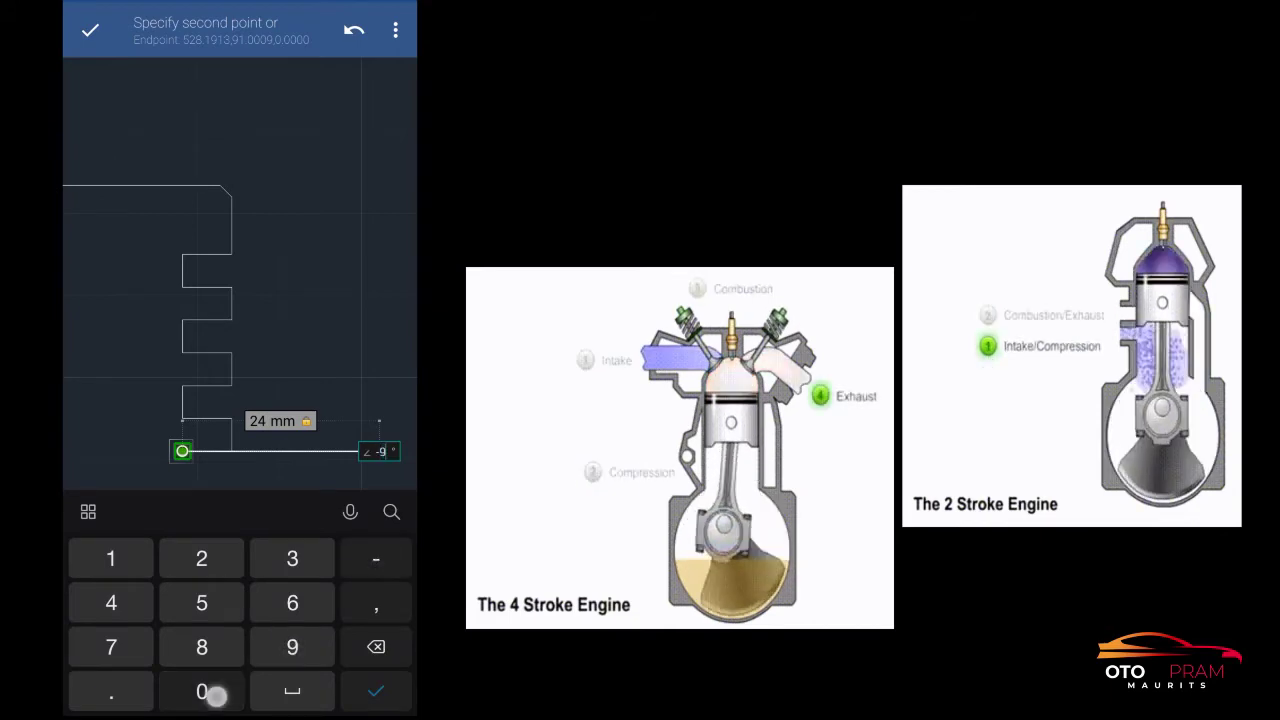
{"action": "left_click", "coordinate": [375, 691]}
{"action": "left_click_drag", "start_coordinate": [309, 421], "coordinate": [304, 155]}
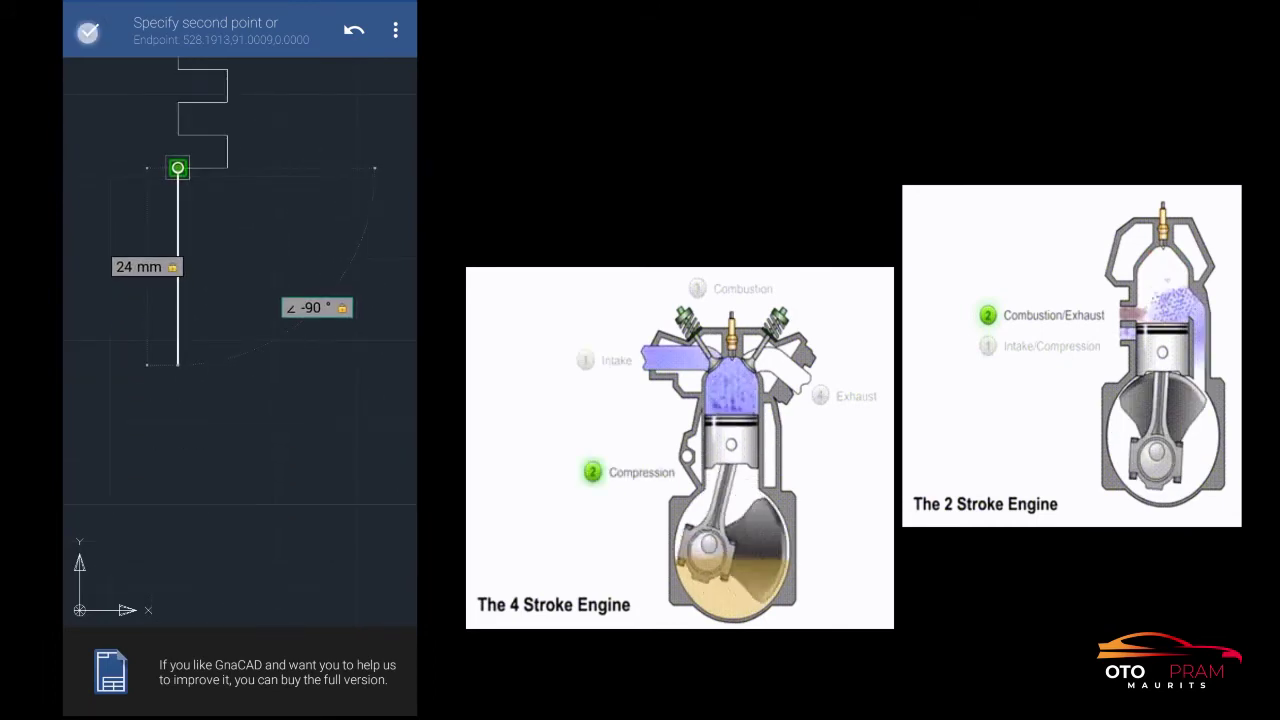
{"action": "left_click", "coordinate": [178, 168]}
- Add a 6 mm segment to the right and begin entering a 15 mm length
{"action": "left_click", "coordinate": [165, 334]}
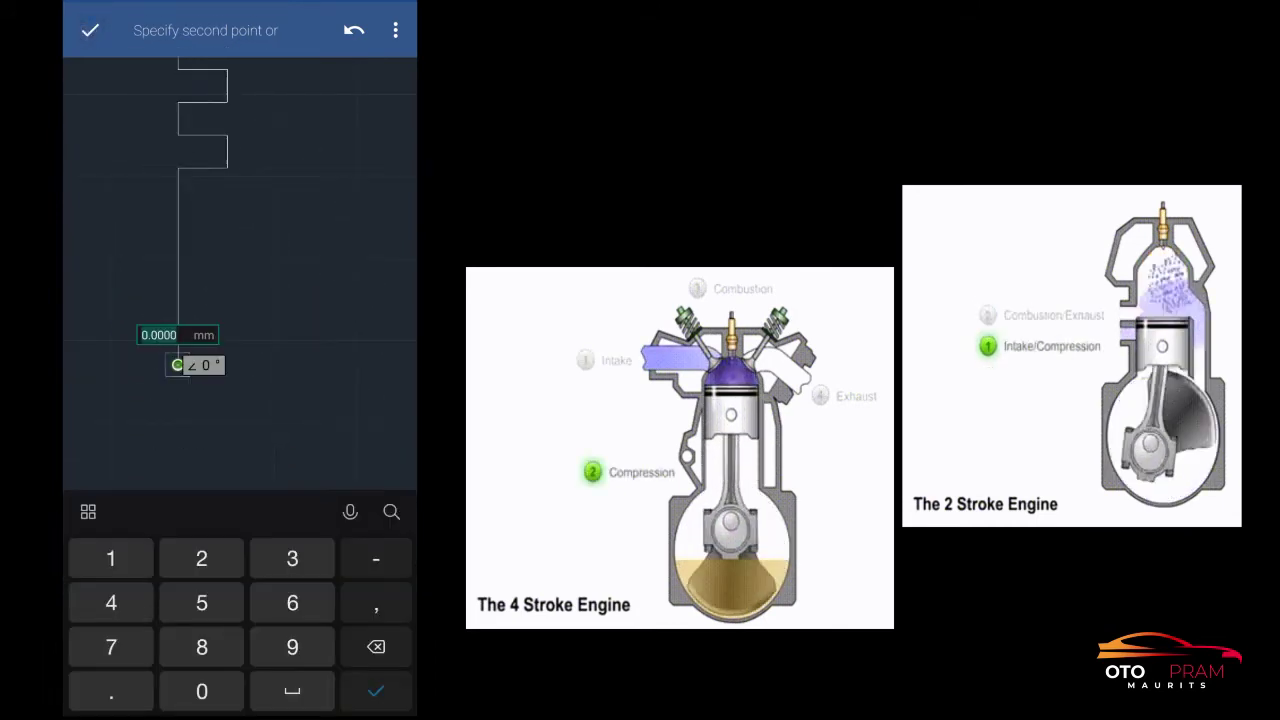
{"action": "left_click", "coordinate": [90, 28]}
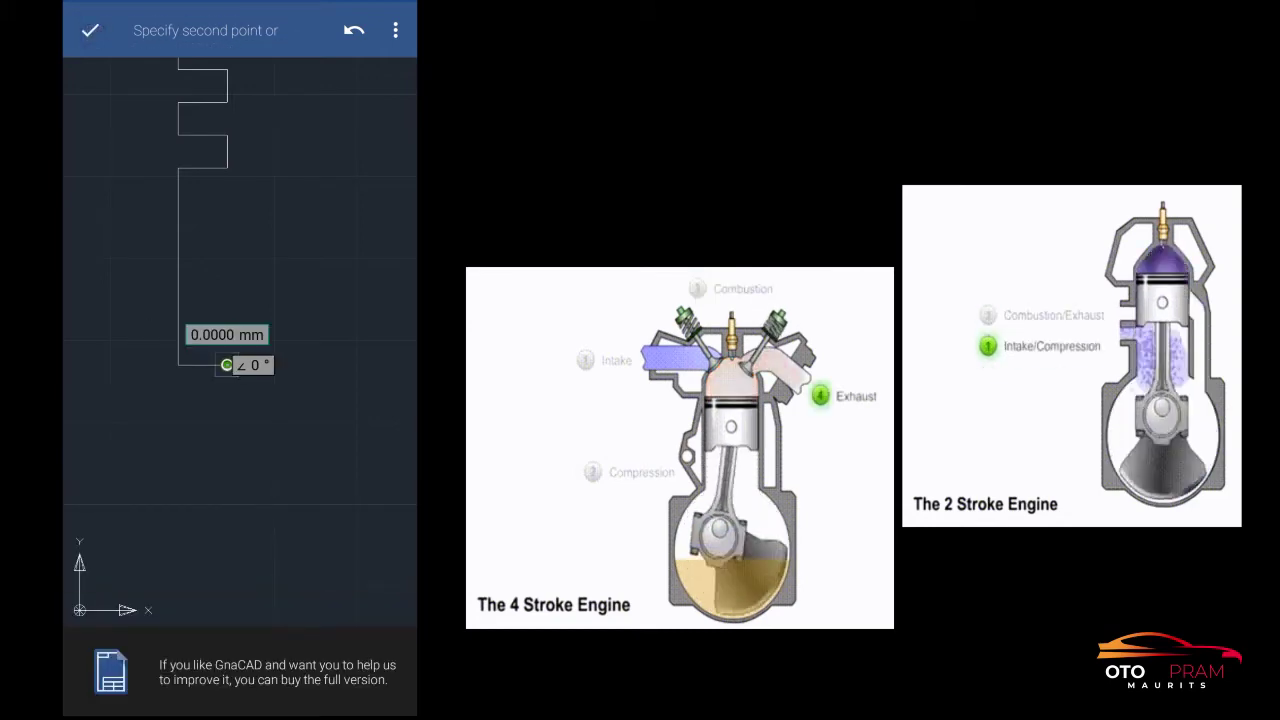
{"action": "left_click", "coordinate": [226, 334]}
{"action": "type", "text": "15"}
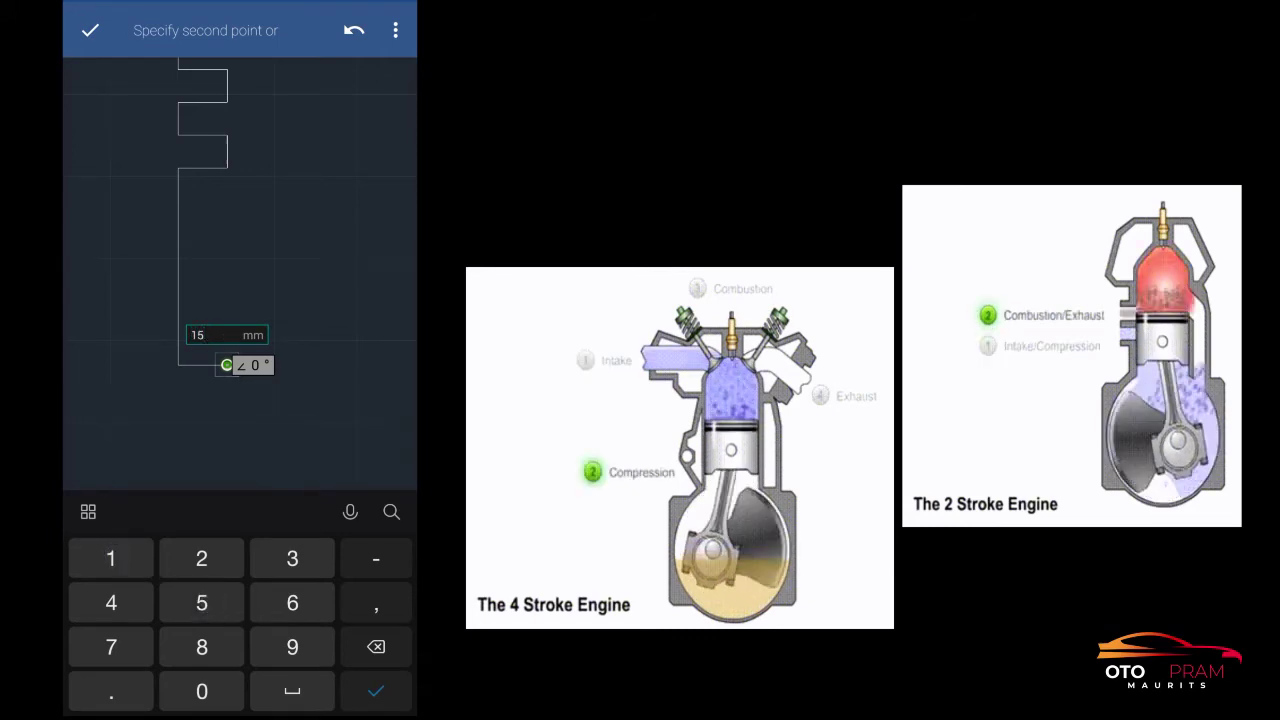
- Draw a 15 mm segment straight down at −90°
{"action": "key", "text": "Return"}
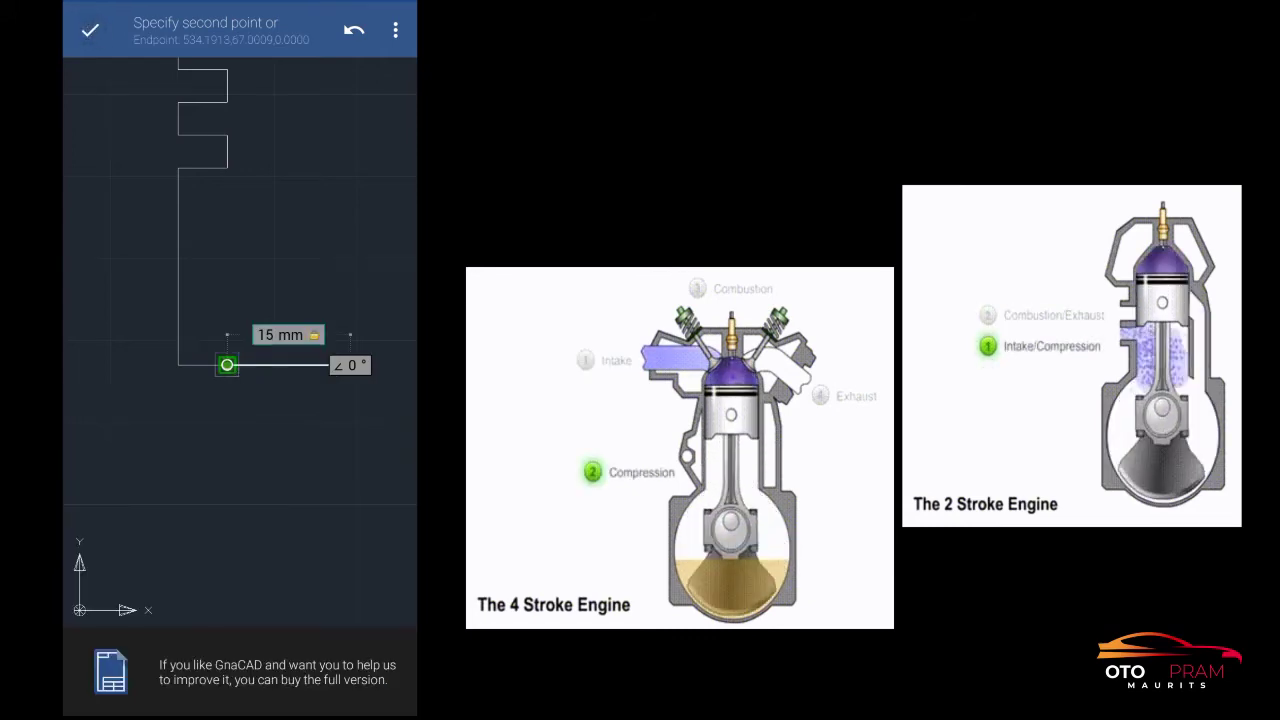
{"action": "left_click", "coordinate": [350, 366]}
{"action": "type", "text": "-9"}
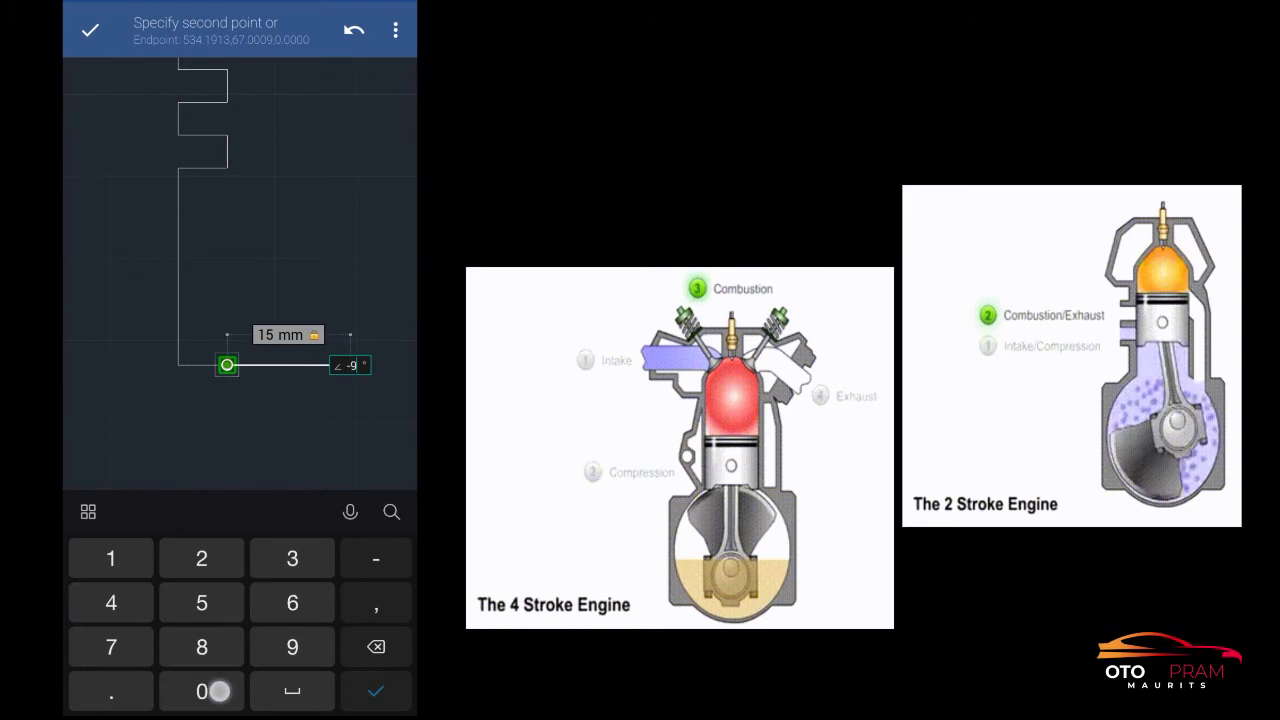
{"action": "key", "text": "Return"}
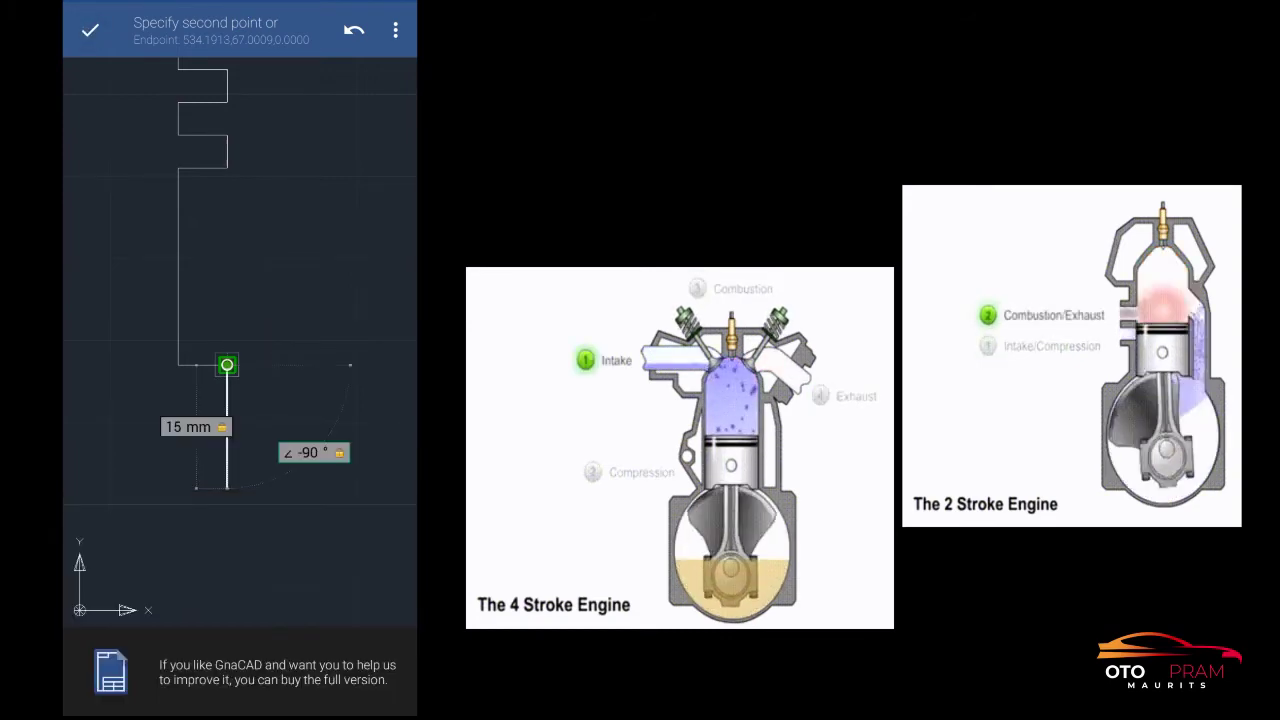
{"action": "left_click", "coordinate": [227, 365]}
- Draw an 18 mm segment straight down at −90°
{"action": "left_click", "coordinate": [217, 456]}
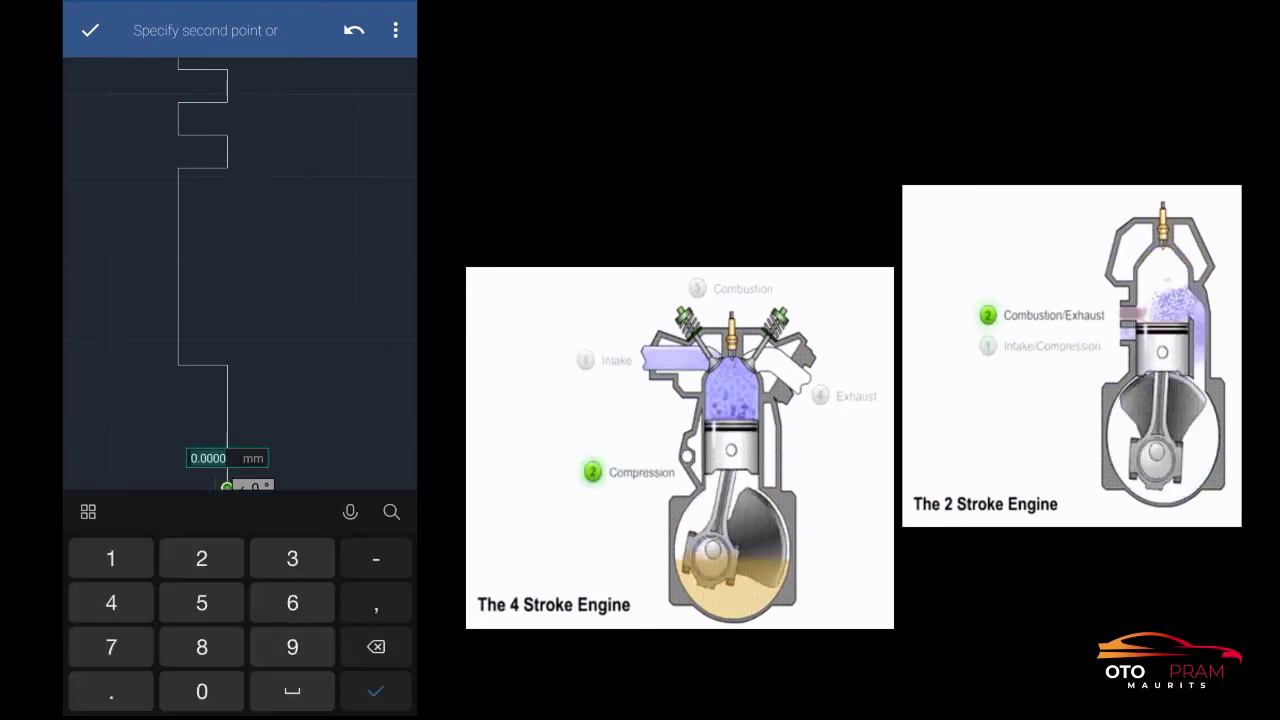
{"action": "type", "text": "18"}
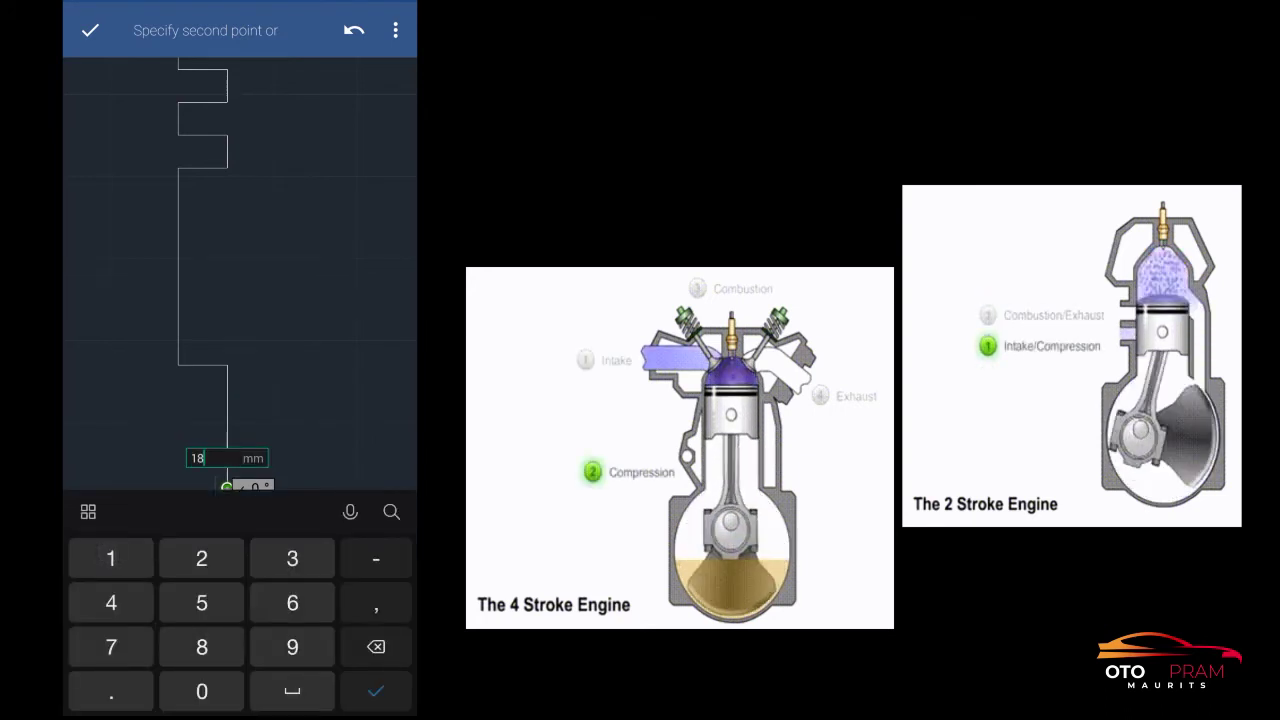
{"action": "key", "text": "Return"}
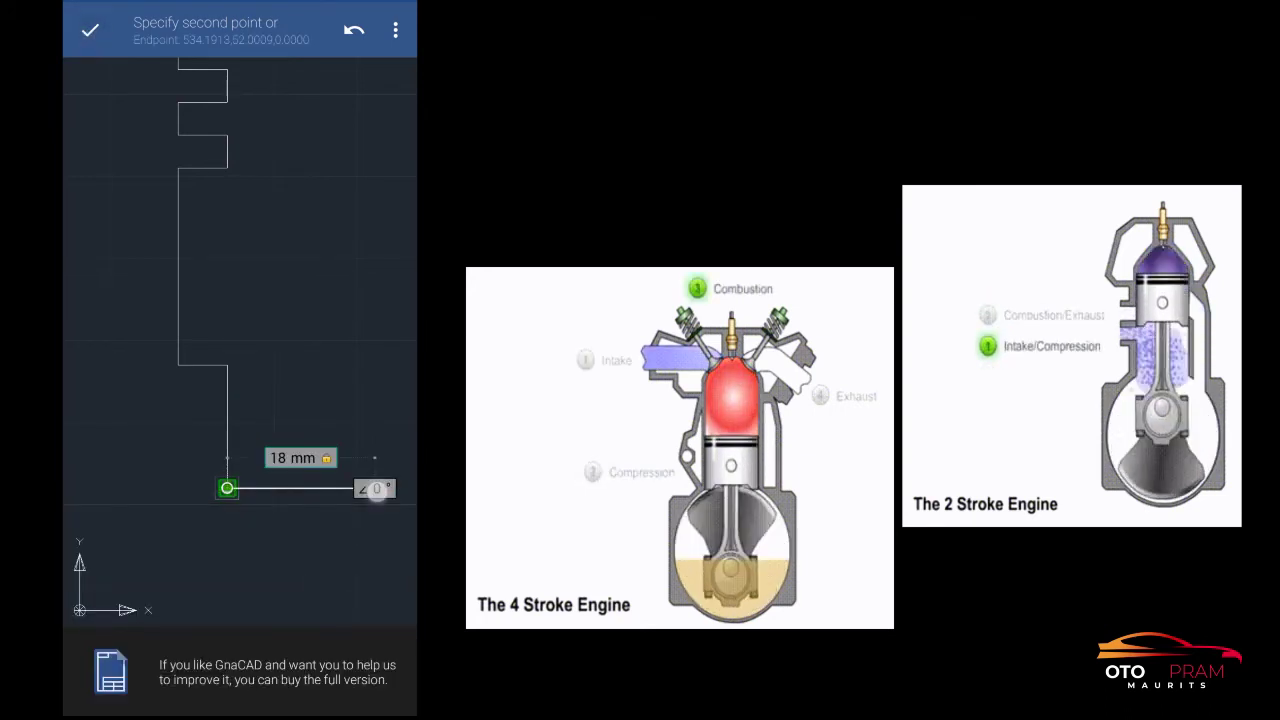
{"action": "left_click", "coordinate": [375, 488]}
{"action": "type", "text": "9"}
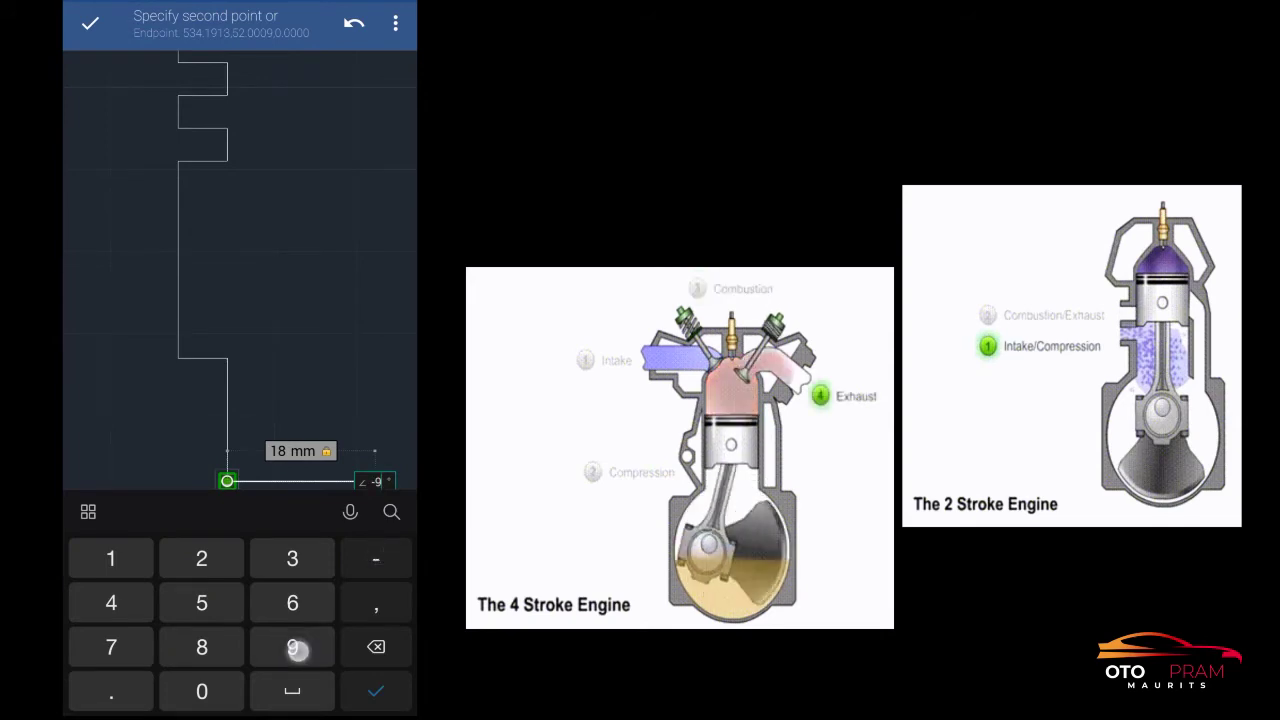
{"action": "type", "text": "0"}
{"action": "key", "text": "Return"}
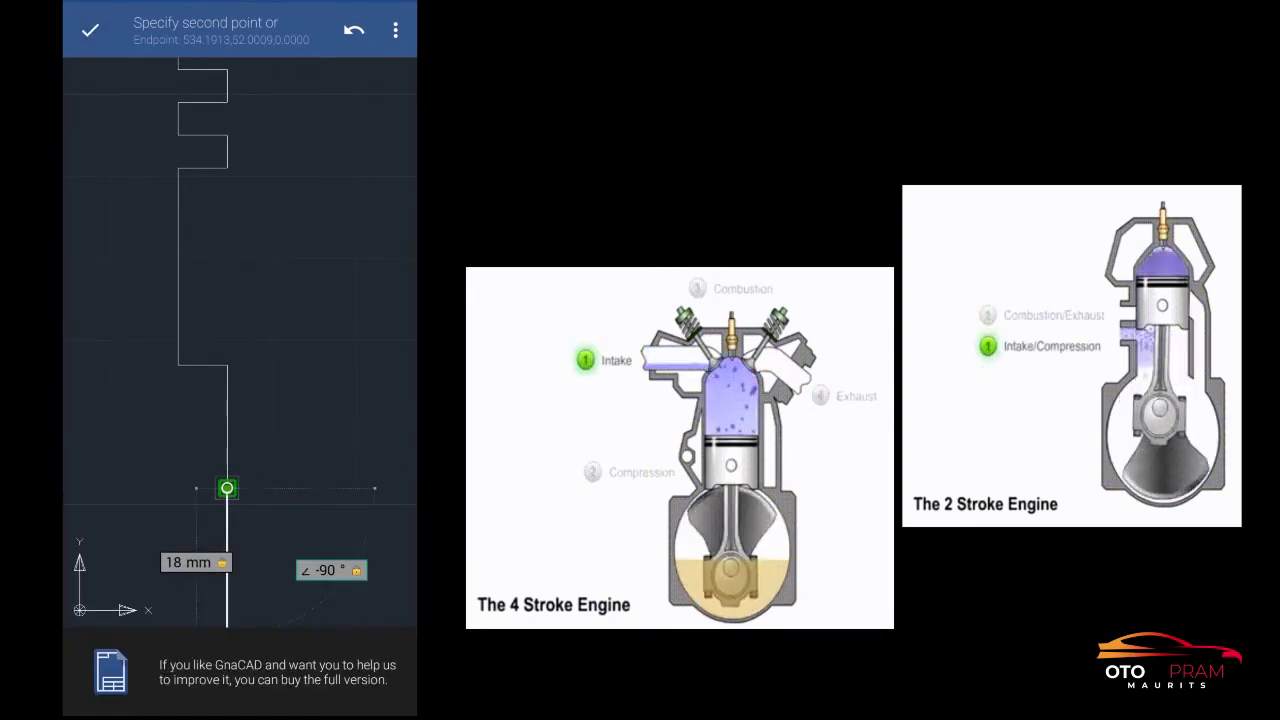
{"action": "left_click_drag", "start_coordinate": [335, 505], "coordinate": [337, 271]}
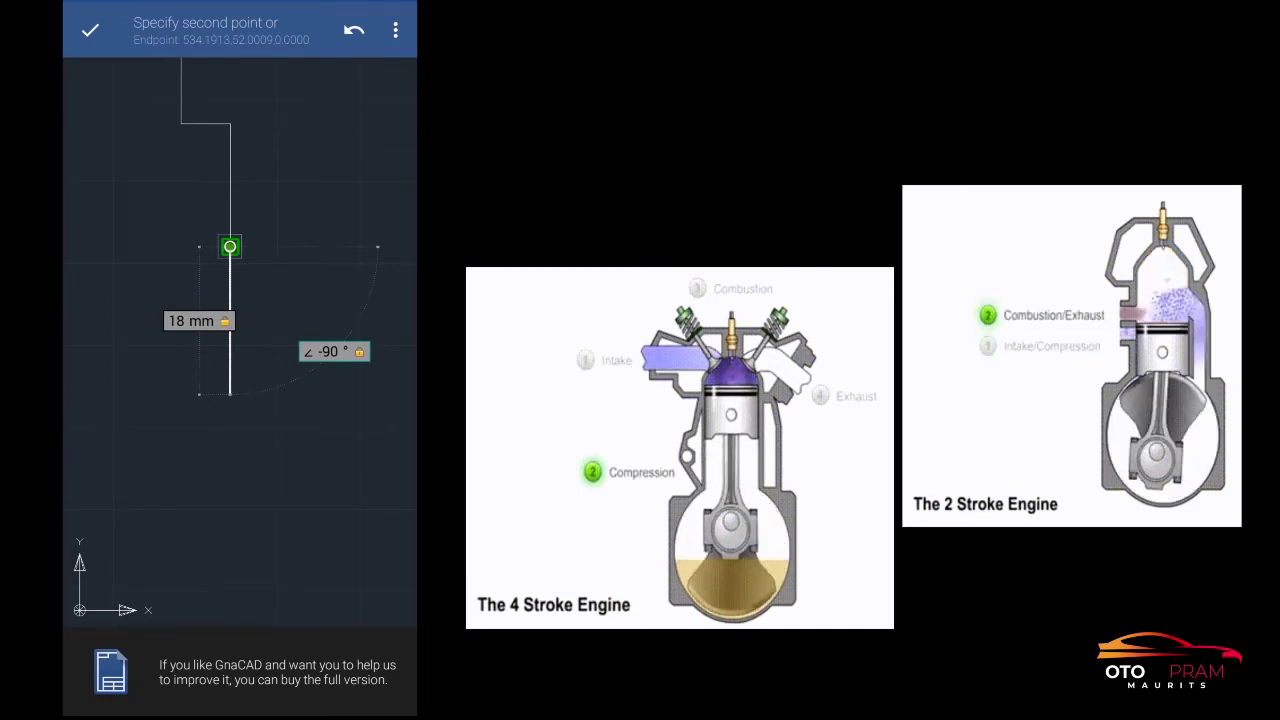
{"action": "left_click", "coordinate": [90, 30]}
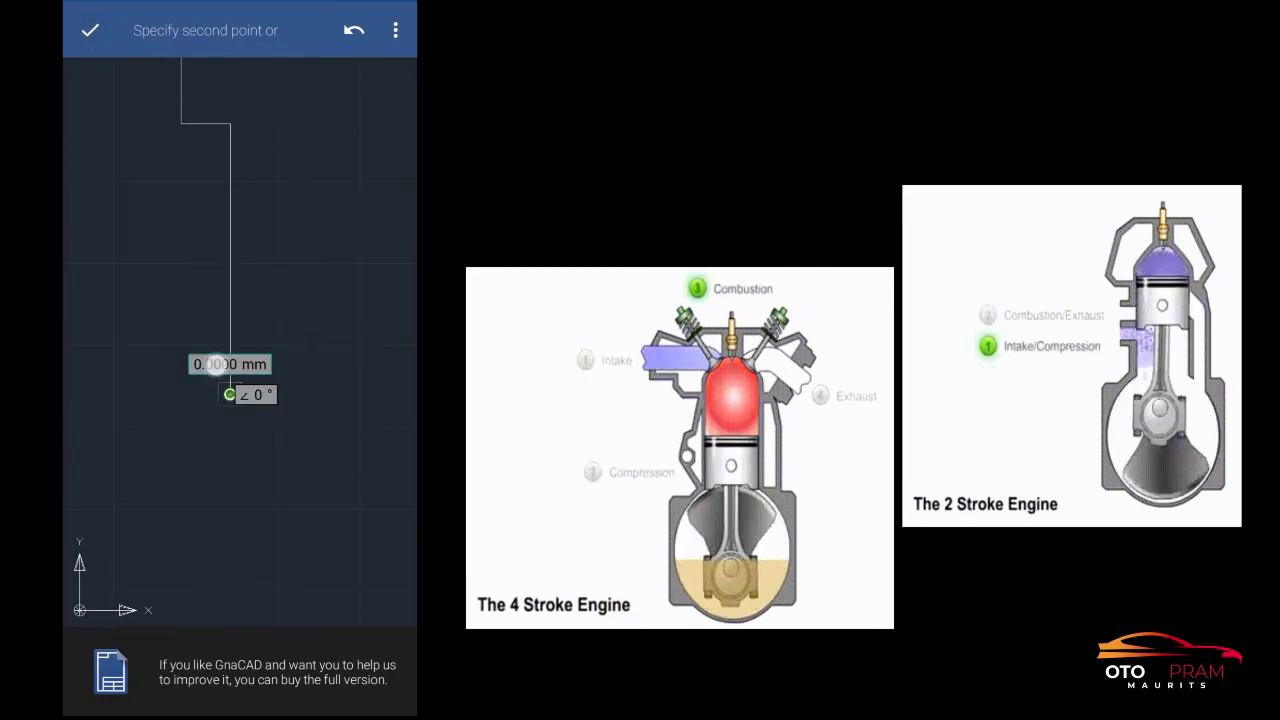
- Close the bottom with an 18 mm segment to the left at 180°
{"action": "left_click", "coordinate": [214, 364]}
{"action": "left_click", "coordinate": [111, 558]}
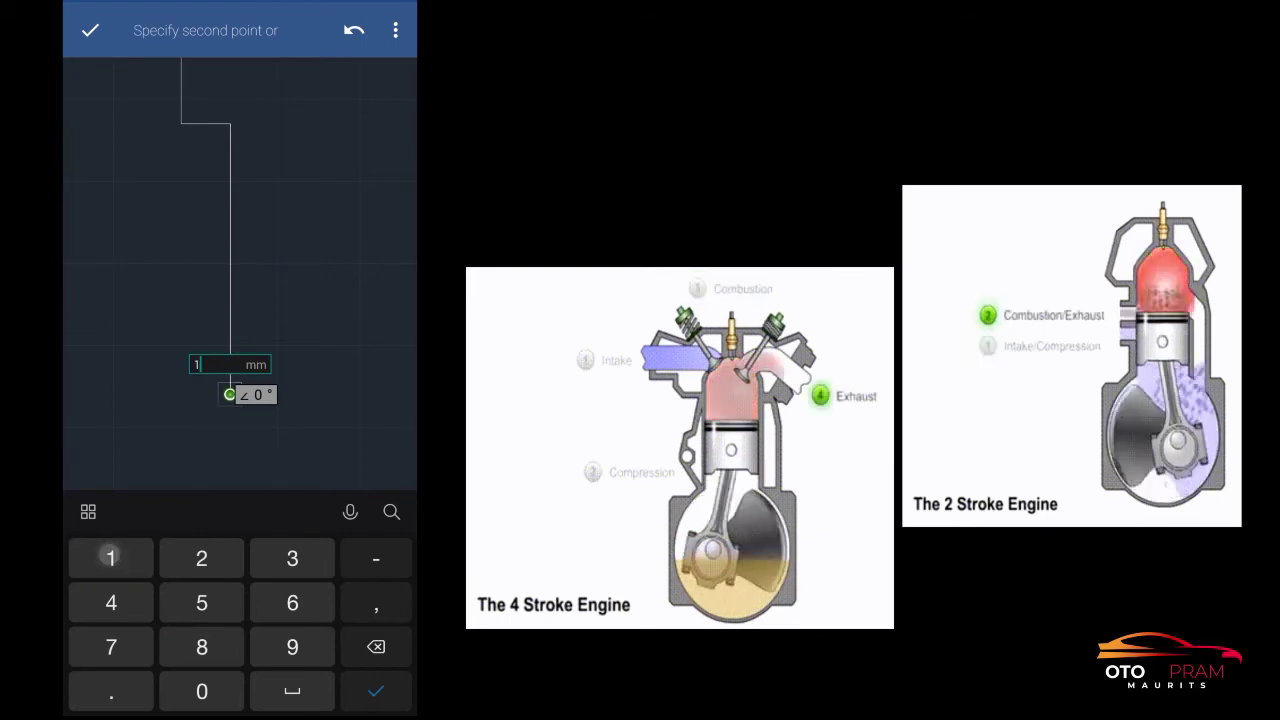
{"action": "left_click", "coordinate": [201, 646]}
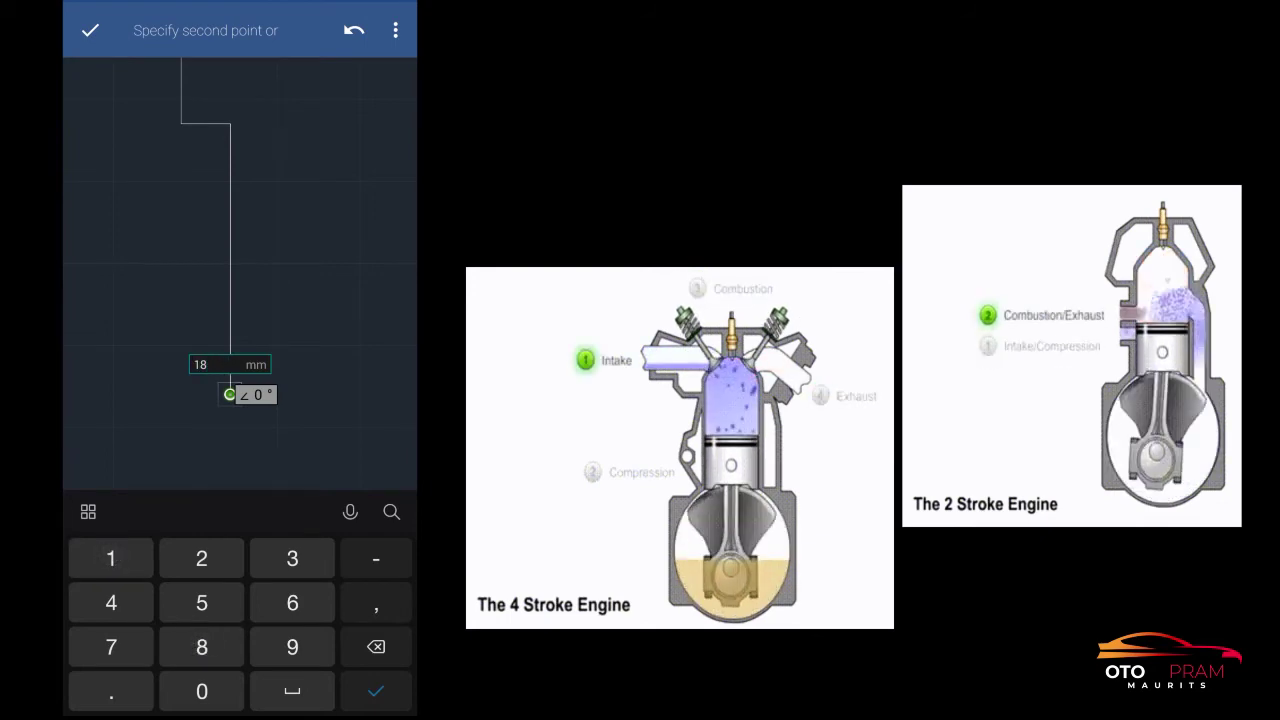
{"action": "left_click", "coordinate": [376, 691]}
{"action": "left_click", "coordinate": [377, 394]}
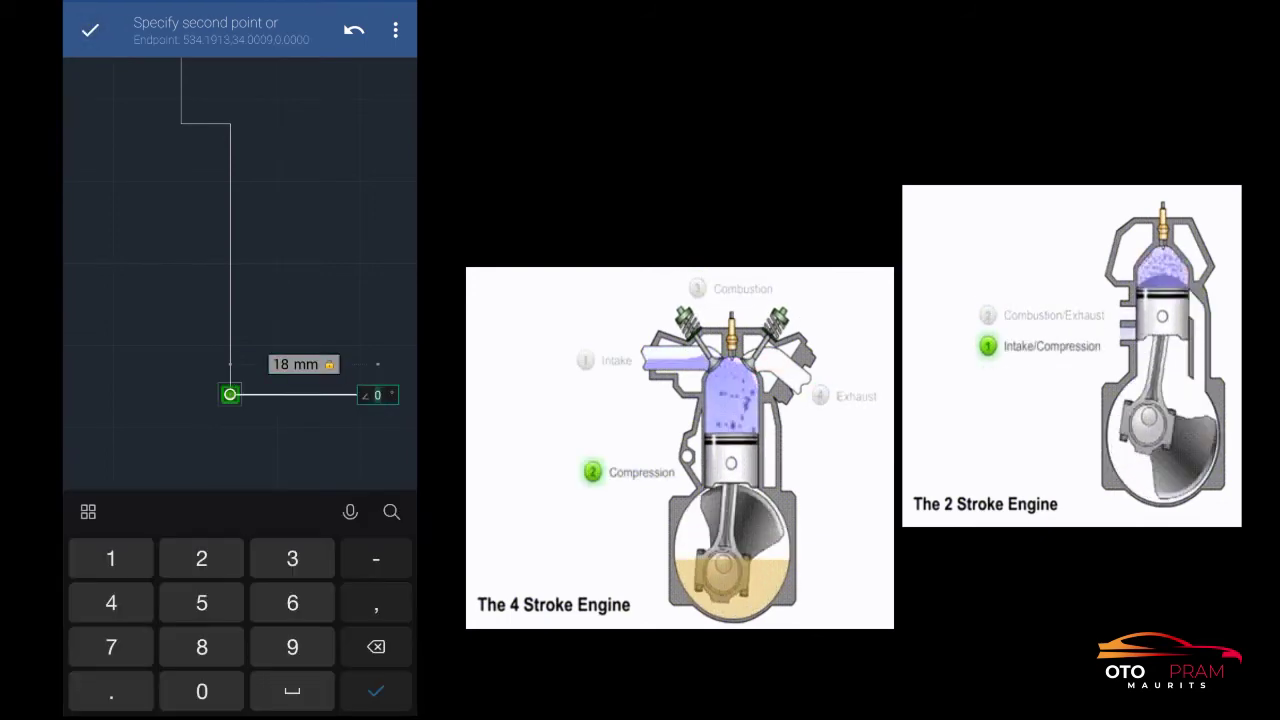
{"action": "type", "text": "30"}
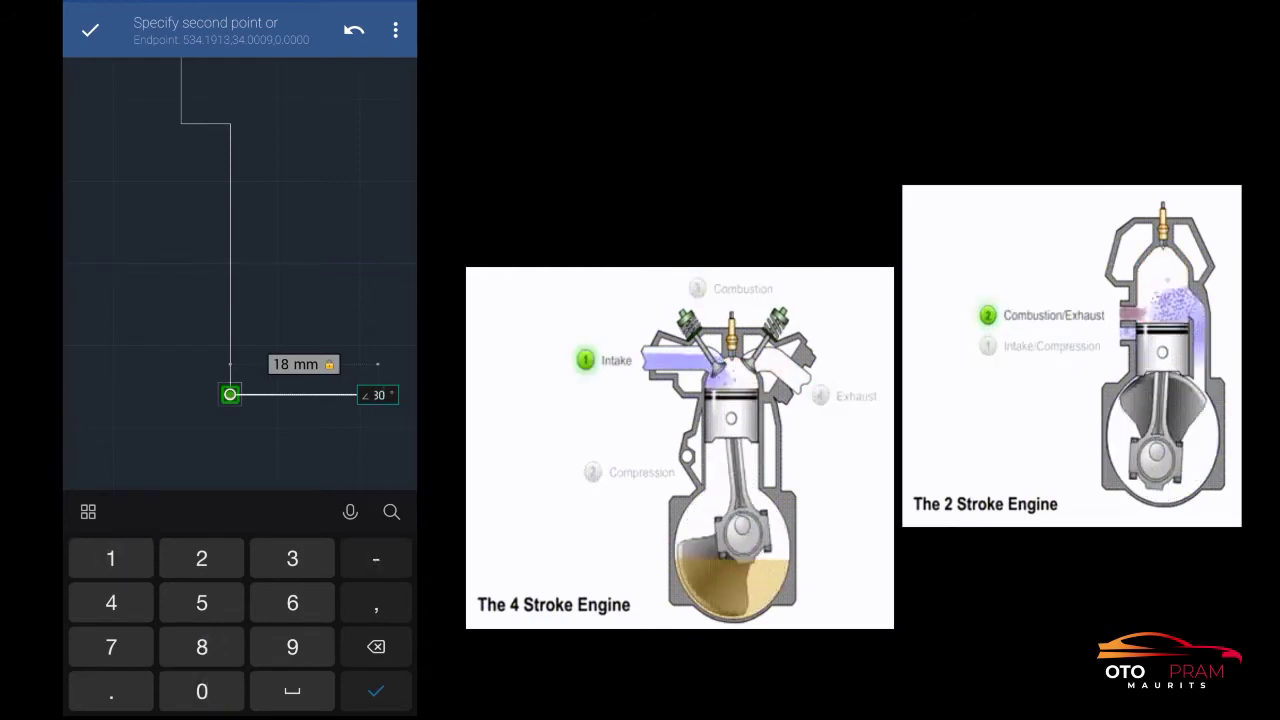
{"action": "left_click", "coordinate": [376, 691]}
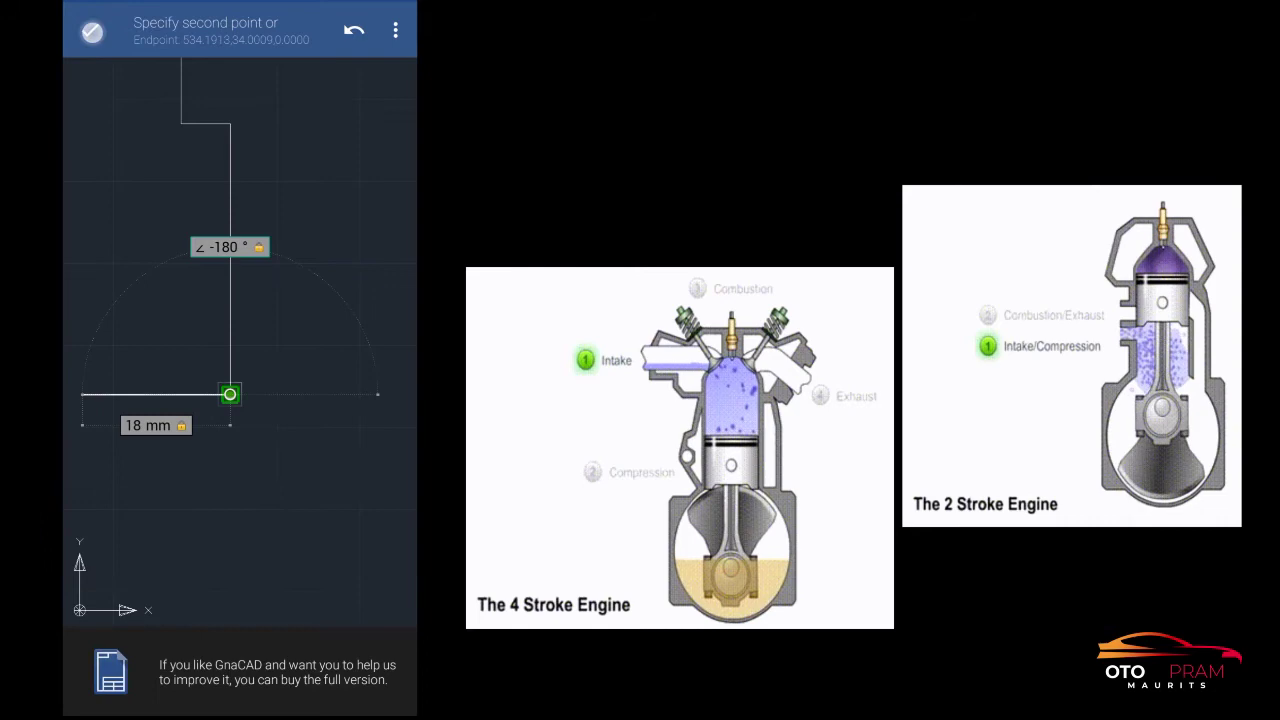
{"action": "left_click", "coordinate": [230, 394]}
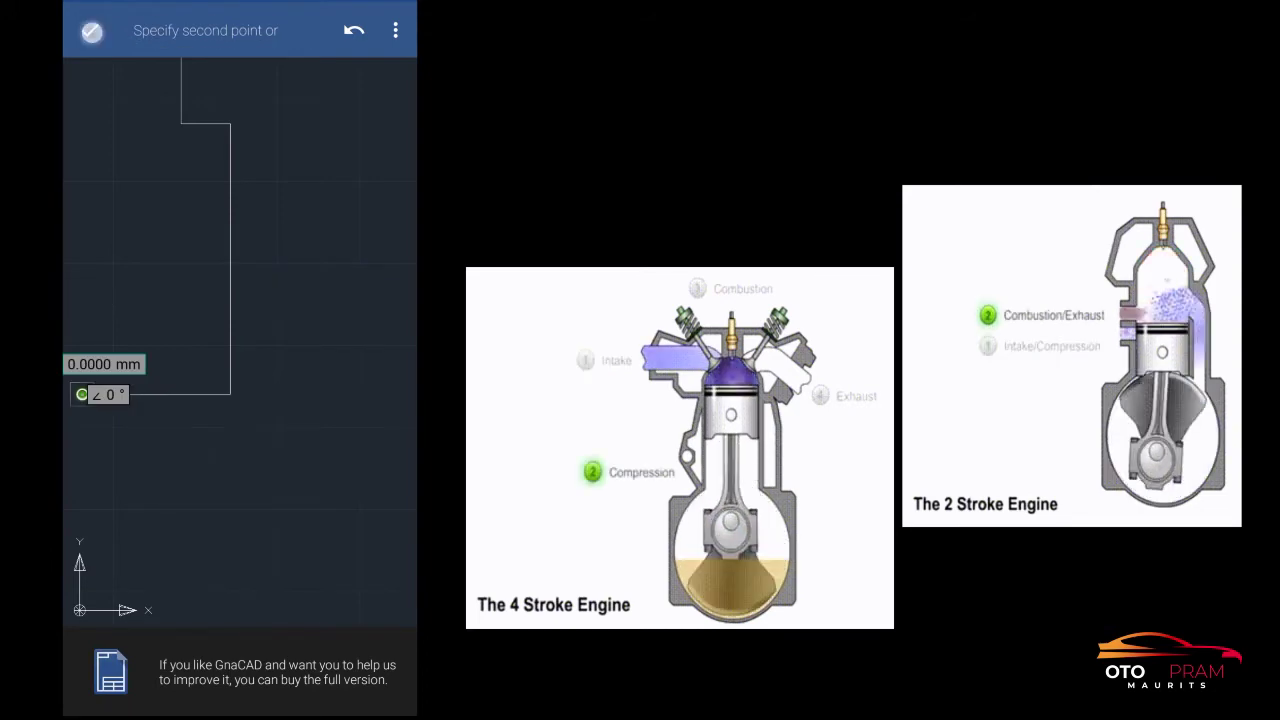
{"action": "left_click", "coordinate": [377, 588]}
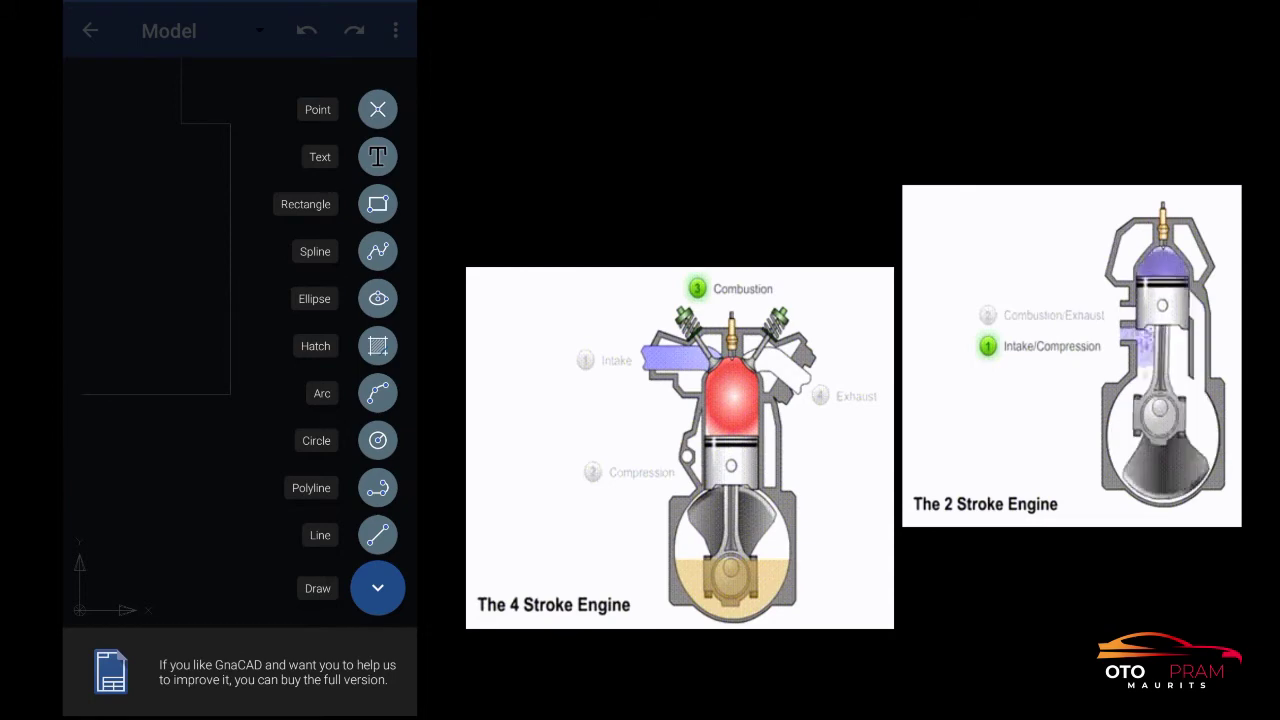
- Start a Center, Radius circle centred on the profile's lower endpoint
{"action": "left_click", "coordinate": [377, 588]}
{"action": "scroll", "coordinate": [214, 427], "scroll_direction": "down", "scroll_amount": 2}
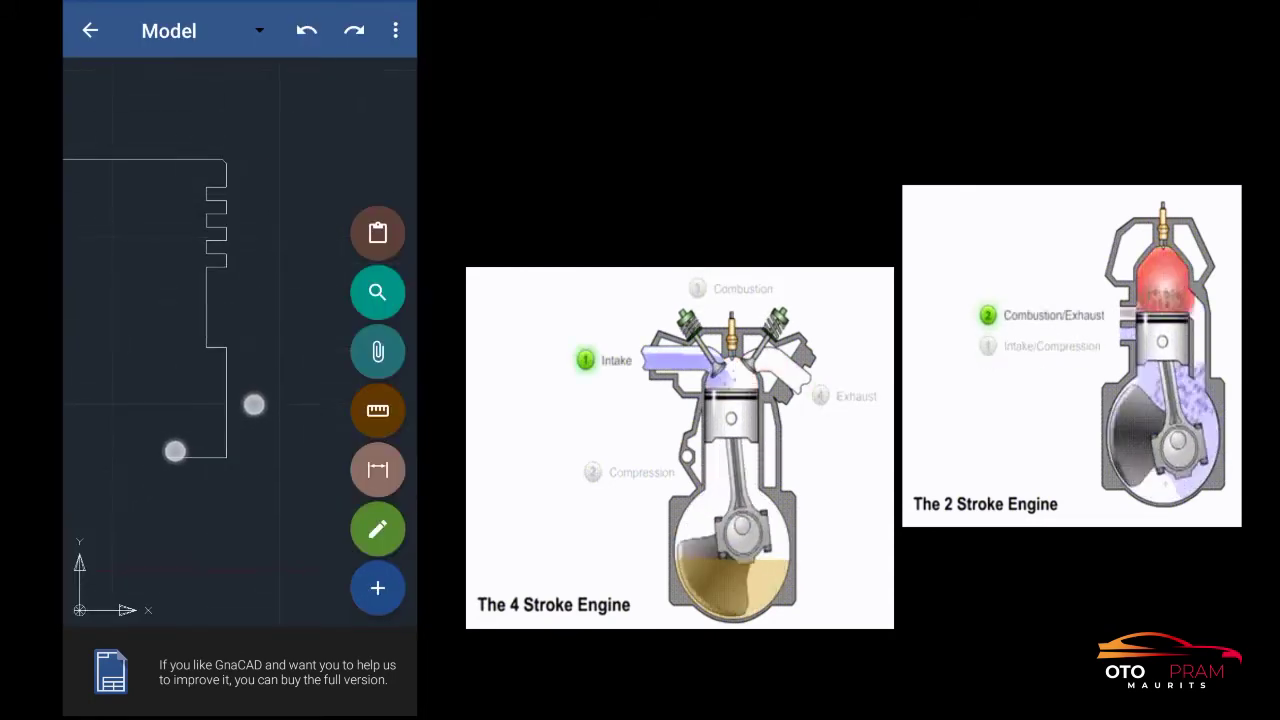
{"action": "left_click_drag", "start_coordinate": [253, 404], "coordinate": [270, 350]}
{"action": "scroll", "coordinate": [215, 407], "scroll_direction": "up", "scroll_amount": 2}
{"action": "scroll", "coordinate": [215, 380], "scroll_direction": "up", "scroll_amount": 1}
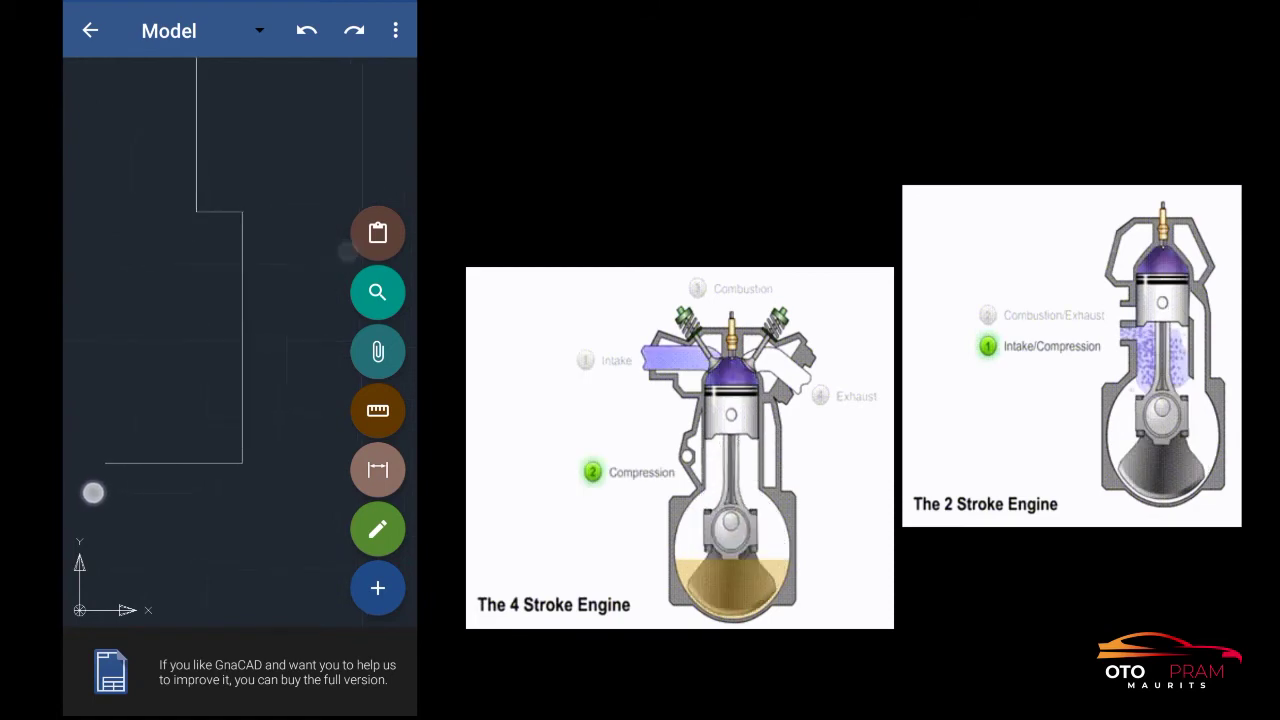
{"action": "left_click", "coordinate": [377, 588]}
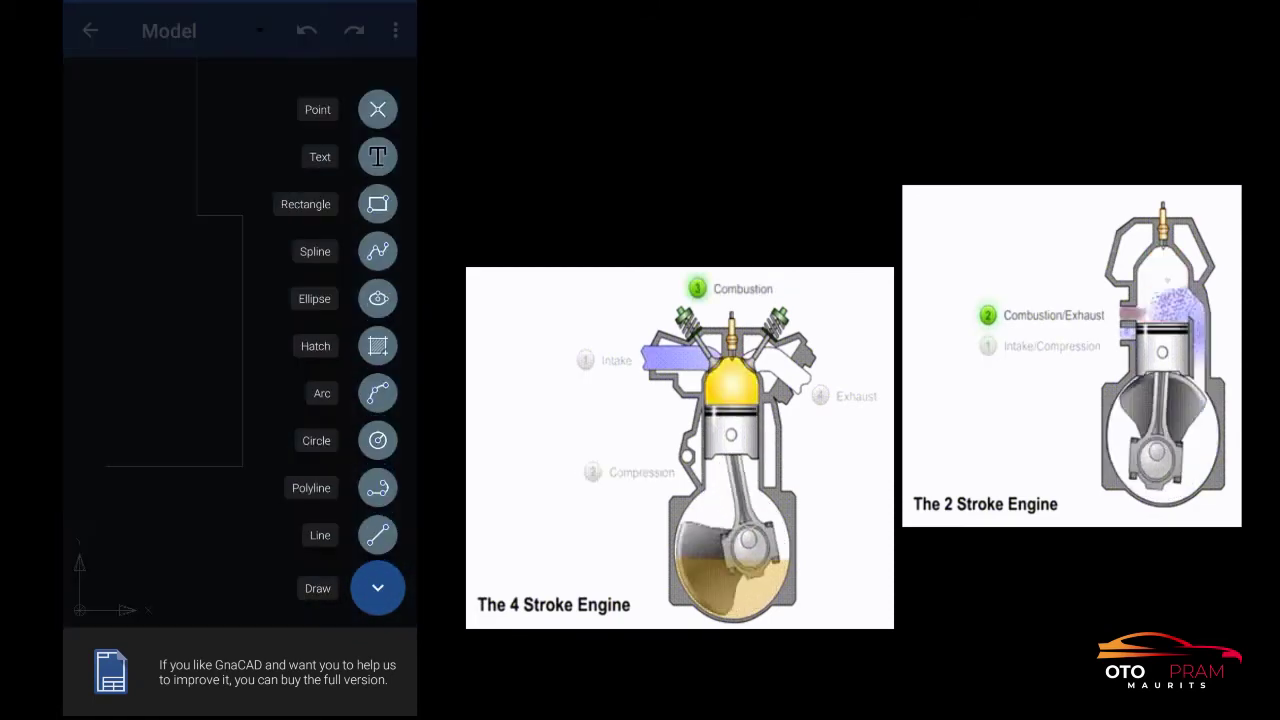
{"action": "left_click", "coordinate": [377, 440]}
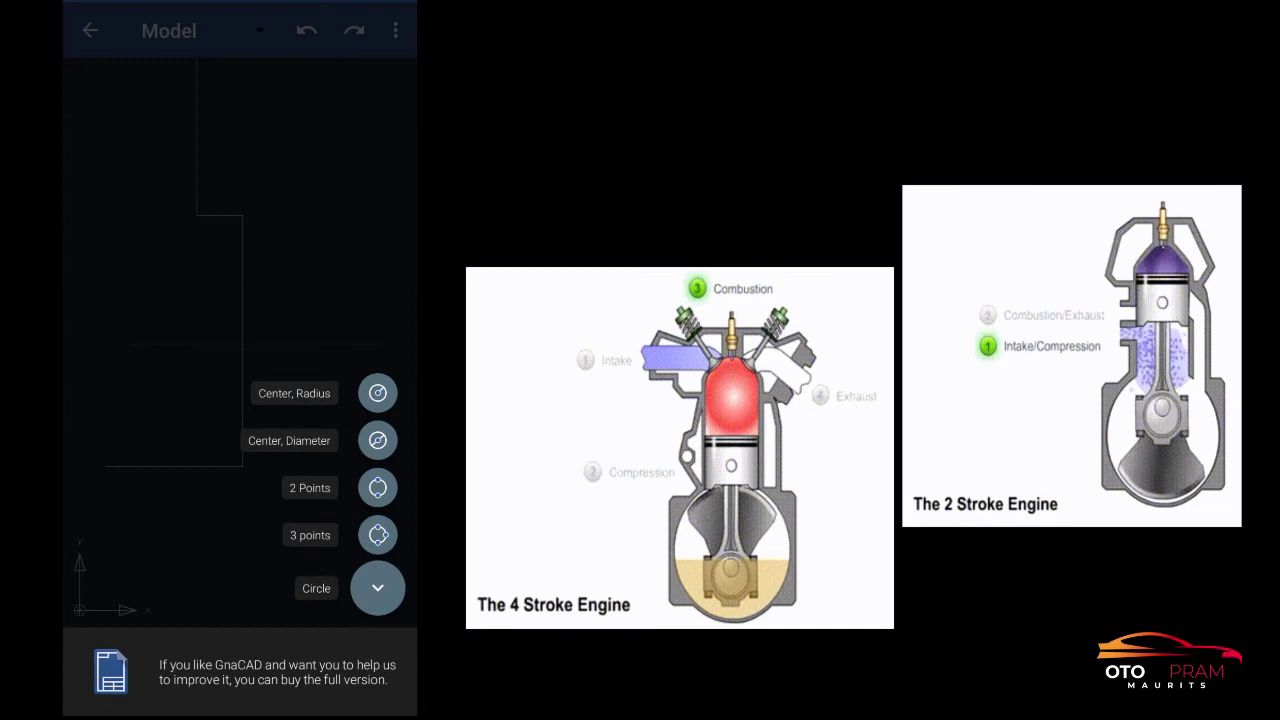
{"action": "left_click", "coordinate": [377, 393]}
{"action": "left_click", "coordinate": [242, 466]}
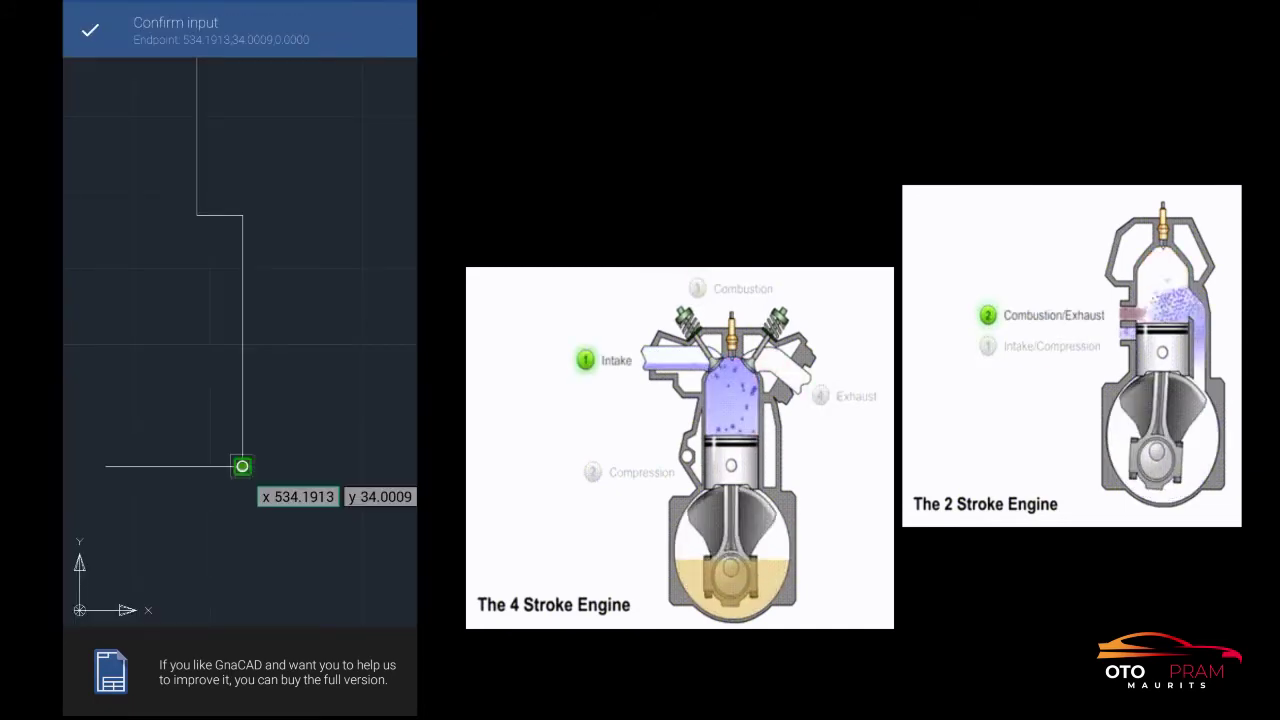
{"action": "left_click", "coordinate": [90, 30]}
{"action": "left_click", "coordinate": [223, 436]}
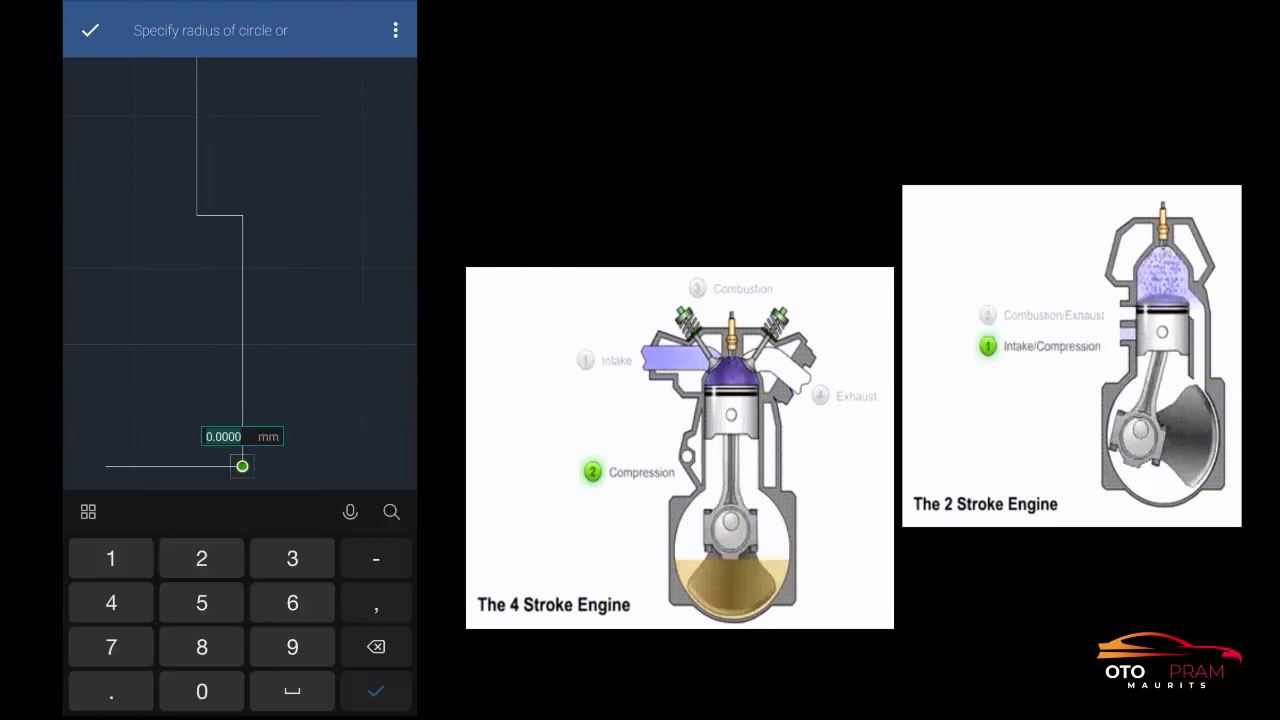
- Give the circle an 18 mm radius
{"action": "left_click", "coordinate": [111, 558]}
{"action": "left_click", "coordinate": [202, 647]}
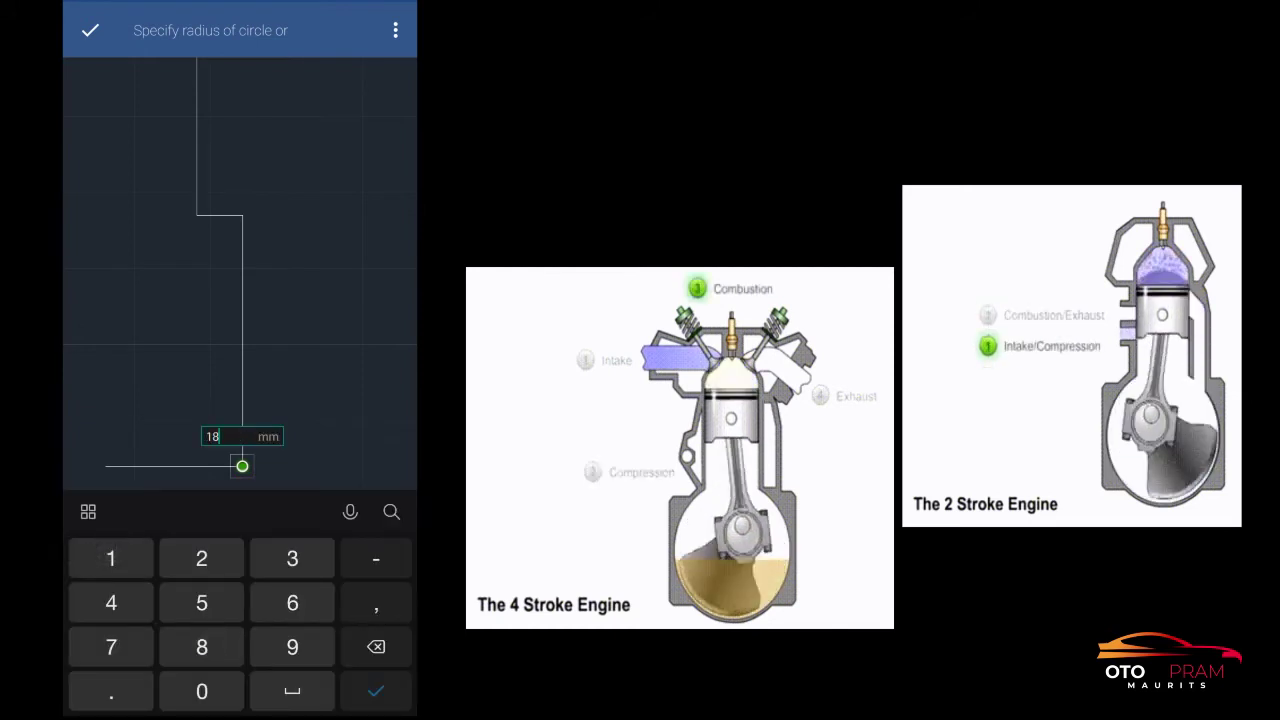
{"action": "left_click", "coordinate": [375, 691]}
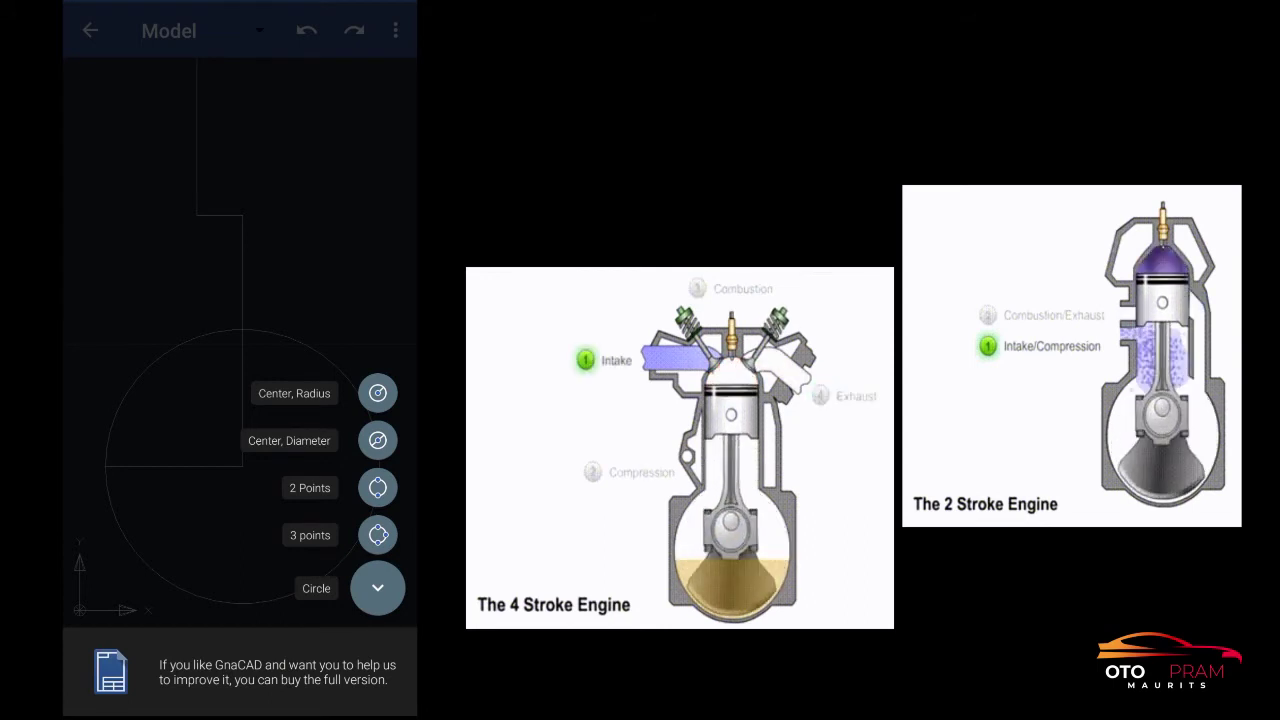
{"action": "left_click", "coordinate": [377, 588]}
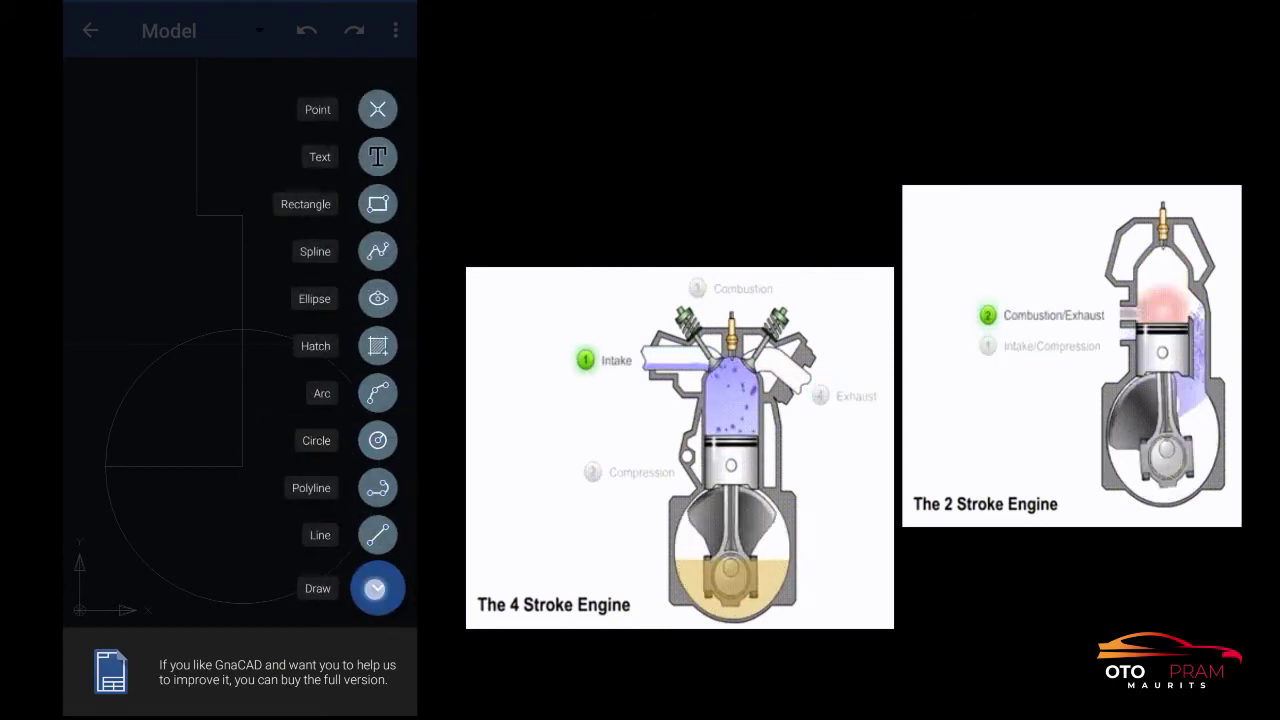
{"action": "left_click", "coordinate": [375, 589]}
{"action": "scroll", "coordinate": [222, 398], "scroll_direction": "down", "scroll_amount": 3}
{"action": "scroll", "coordinate": [221, 398], "scroll_direction": "down", "scroll_amount": 2}
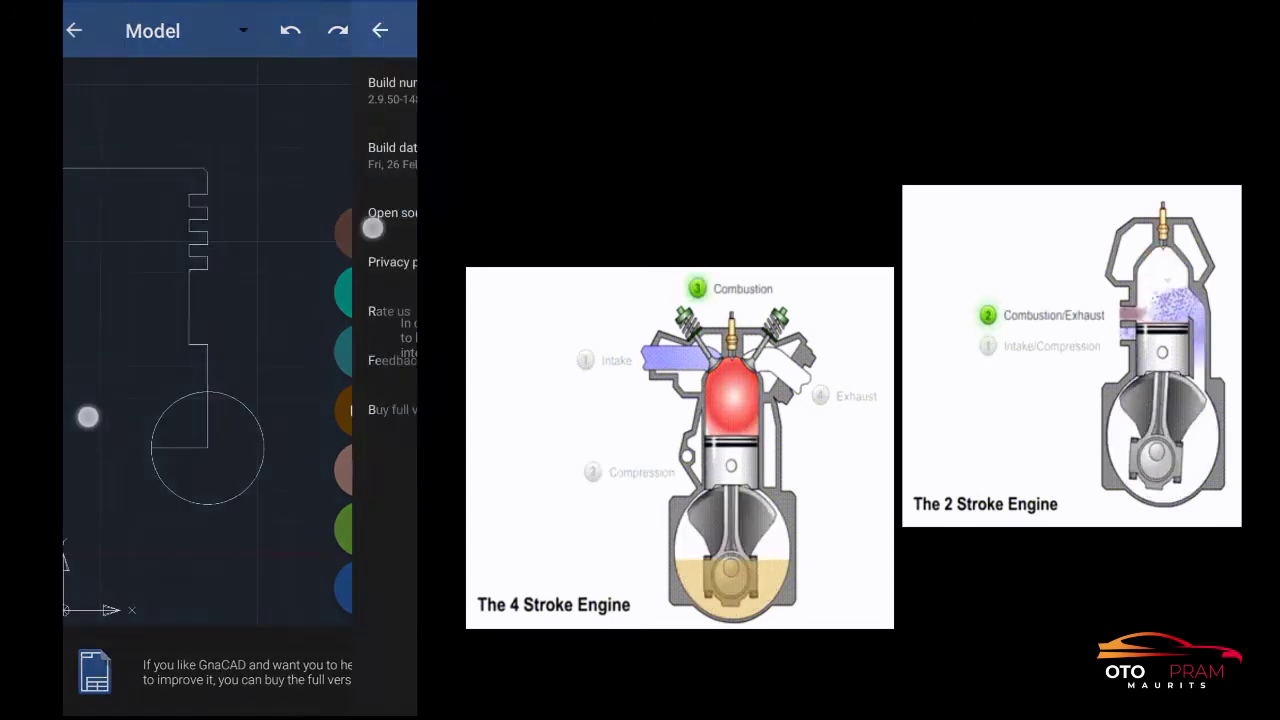
{"action": "left_click", "coordinate": [285, 391]}
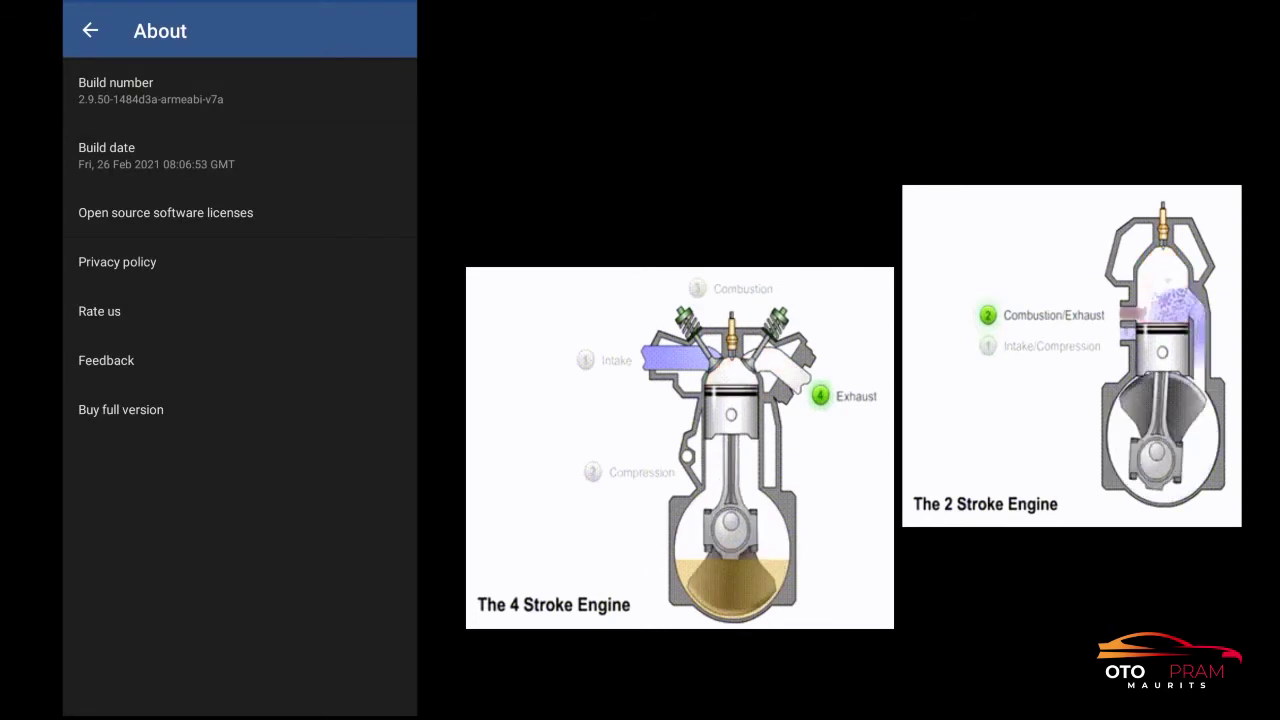
{"action": "key", "text": "Escape"}
{"action": "scroll", "coordinate": [230, 330], "scroll_direction": "up", "scroll_amount": 2}
{"action": "scroll", "coordinate": [230, 330], "scroll_direction": "up", "scroll_amount": 2}
{"action": "scroll", "coordinate": [230, 330], "scroll_direction": "up", "scroll_amount": 2}
{"action": "scroll", "coordinate": [230, 330], "scroll_direction": "up", "scroll_amount": 2}
{"action": "scroll", "coordinate": [230, 390], "scroll_direction": "up", "scroll_amount": 2}
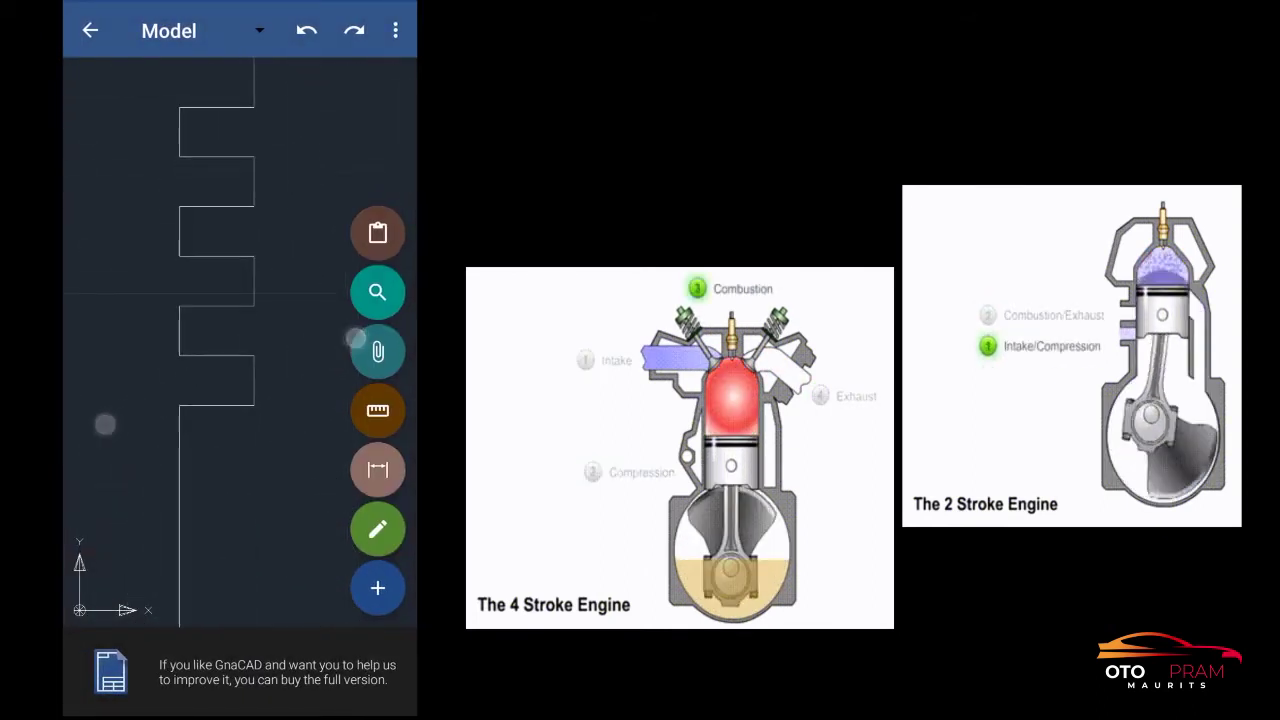
{"action": "left_click_drag", "start_coordinate": [255, 161], "coordinate": [273, 293]}
{"action": "left_click", "coordinate": [229, 233]}
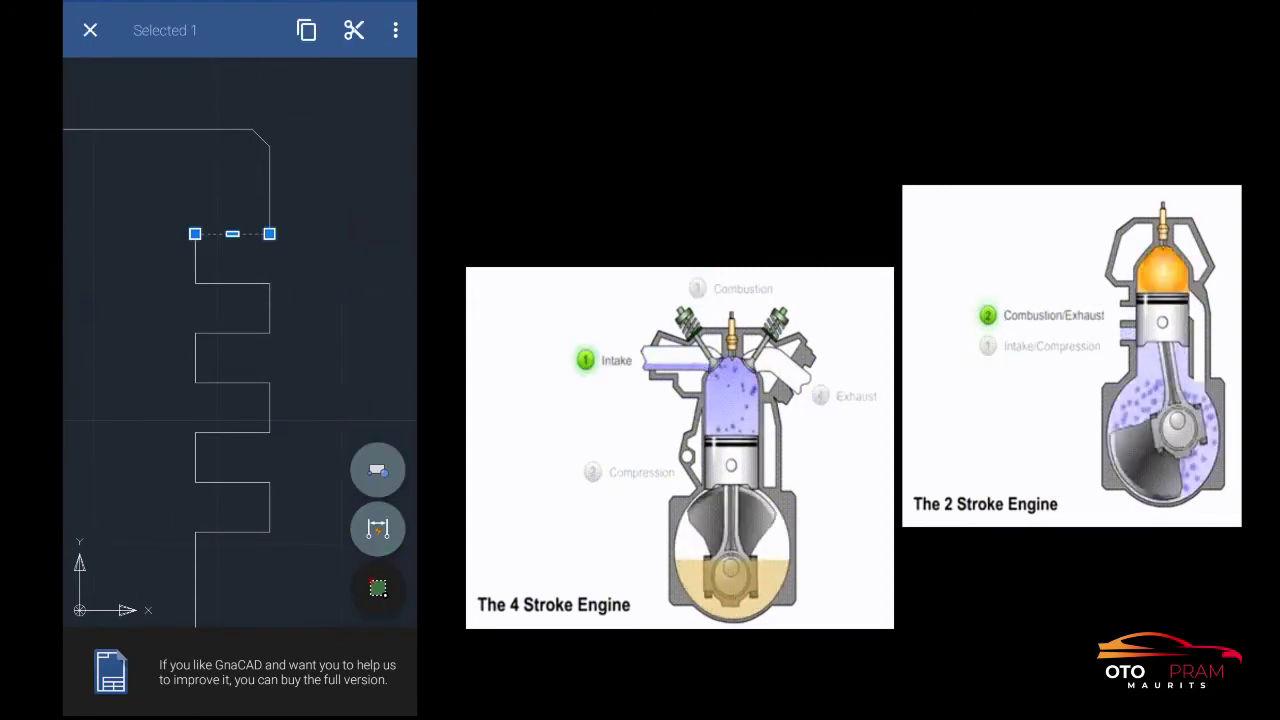
{"action": "left_click", "coordinate": [90, 30]}
{"action": "left_click", "coordinate": [378, 588]}
{"action": "left_click", "coordinate": [378, 232]}
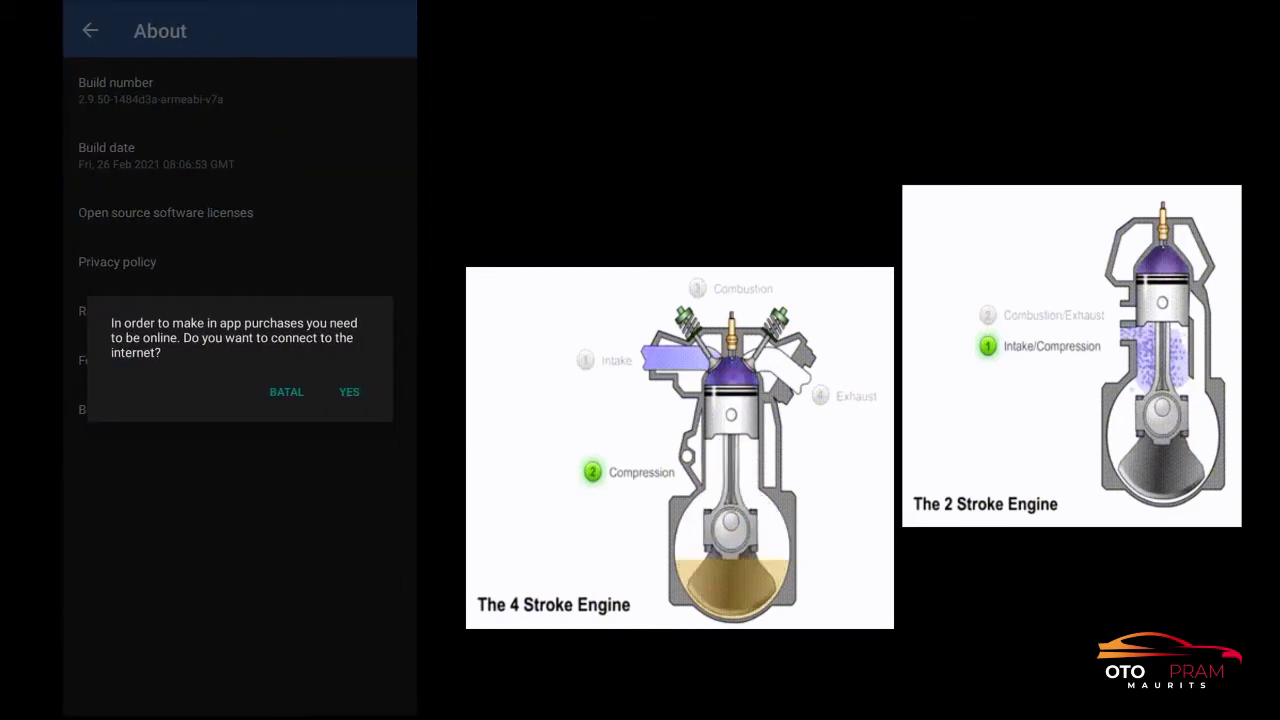
{"action": "left_click", "coordinate": [300, 389]}
{"action": "left_click", "coordinate": [90, 30]}
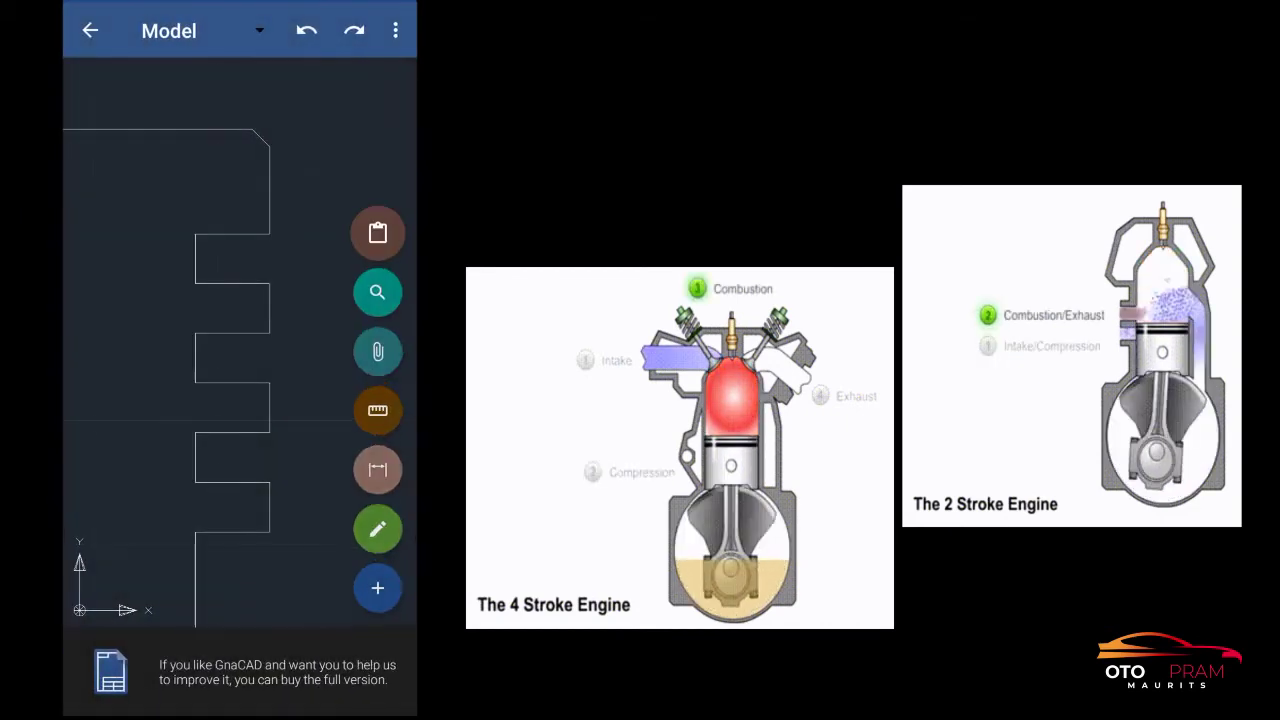
{"action": "mouse_move", "coordinate": [320, 180]}
{"action": "left_mouse_down"}
{"action": "mouse_move", "coordinate": [237, 311]}
{"action": "mouse_move", "coordinate": [236, 227]}
{"action": "left_mouse_up"}
{"action": "scroll", "coordinate": [203, 340], "scroll_direction": "up", "scroll_amount": 3}
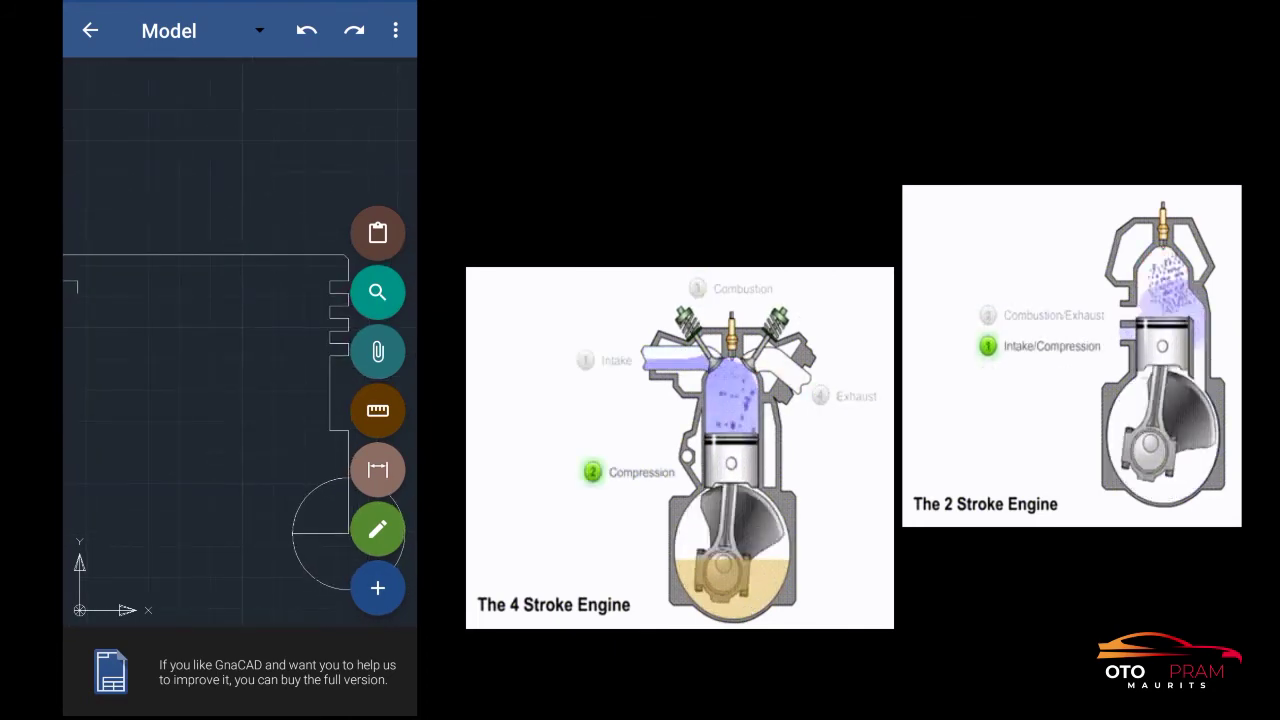
{"action": "scroll", "coordinate": [212, 324], "scroll_direction": "up", "scroll_amount": 3}
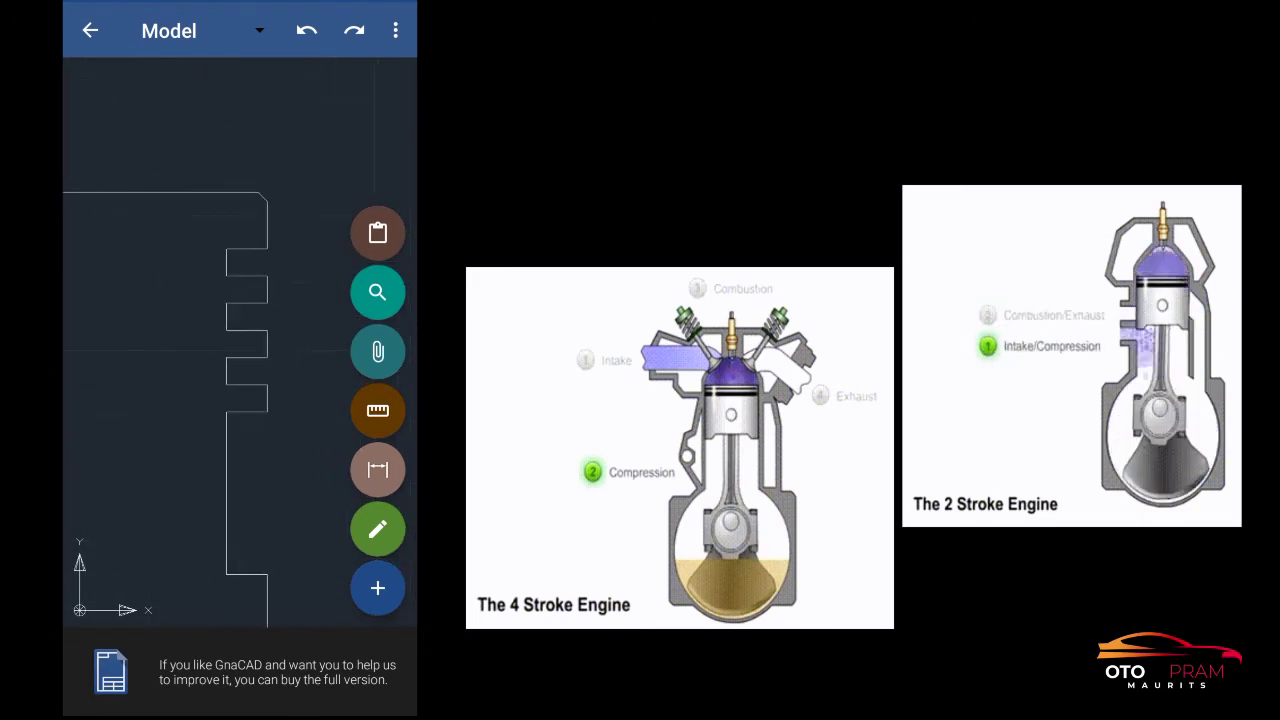
{"action": "left_click", "coordinate": [286, 400]}
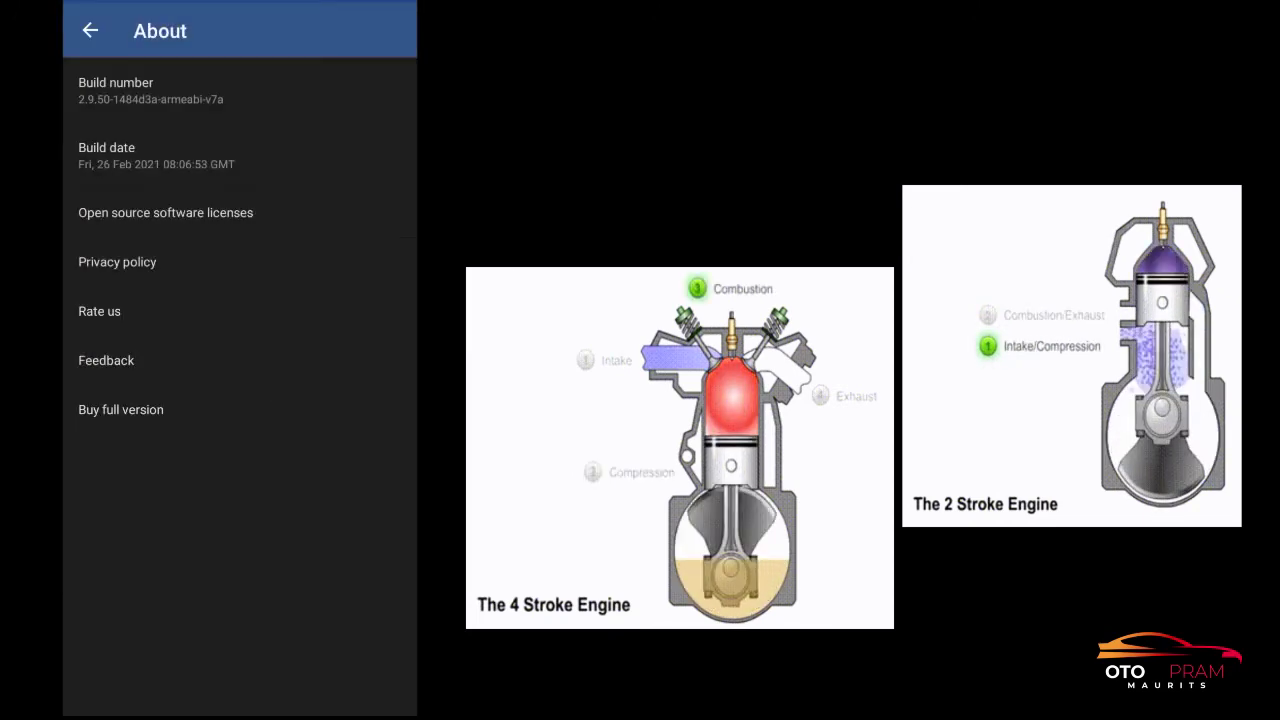
{"action": "left_click", "coordinate": [90, 30]}
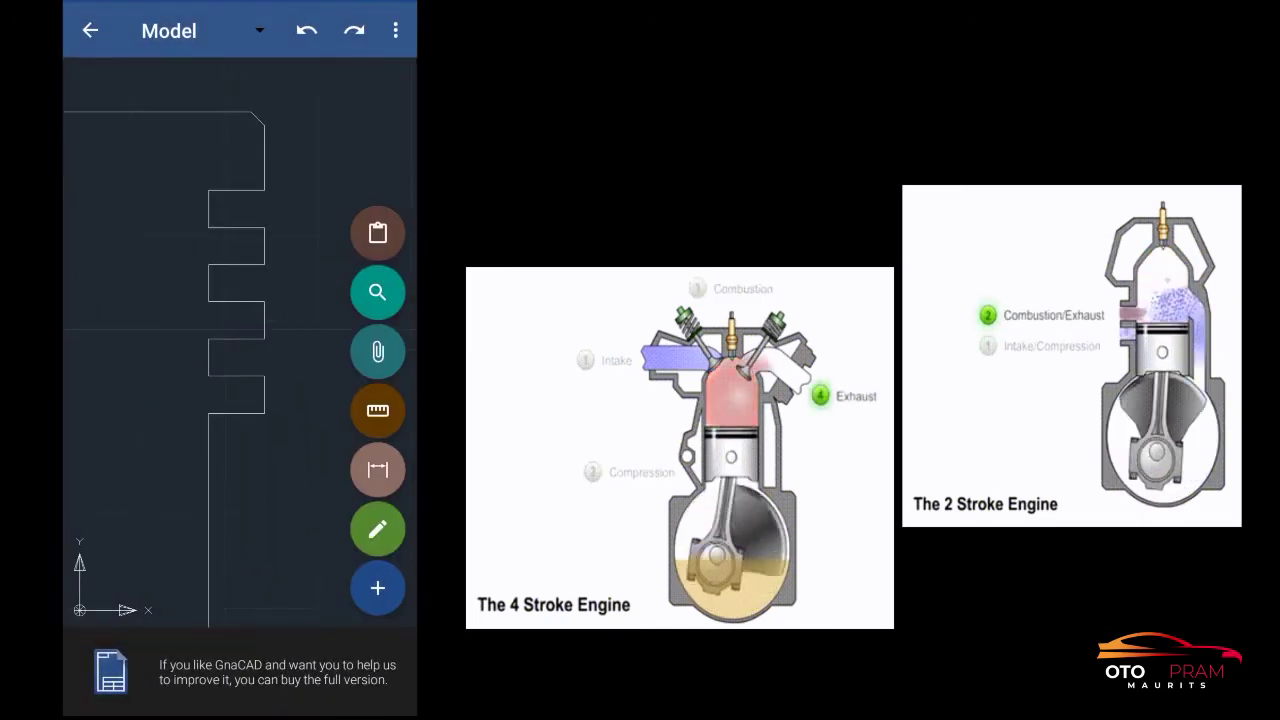
{"action": "left_click", "coordinate": [231, 227]}
{"action": "scroll", "coordinate": [200, 330], "scroll_direction": "up", "scroll_amount": 3}
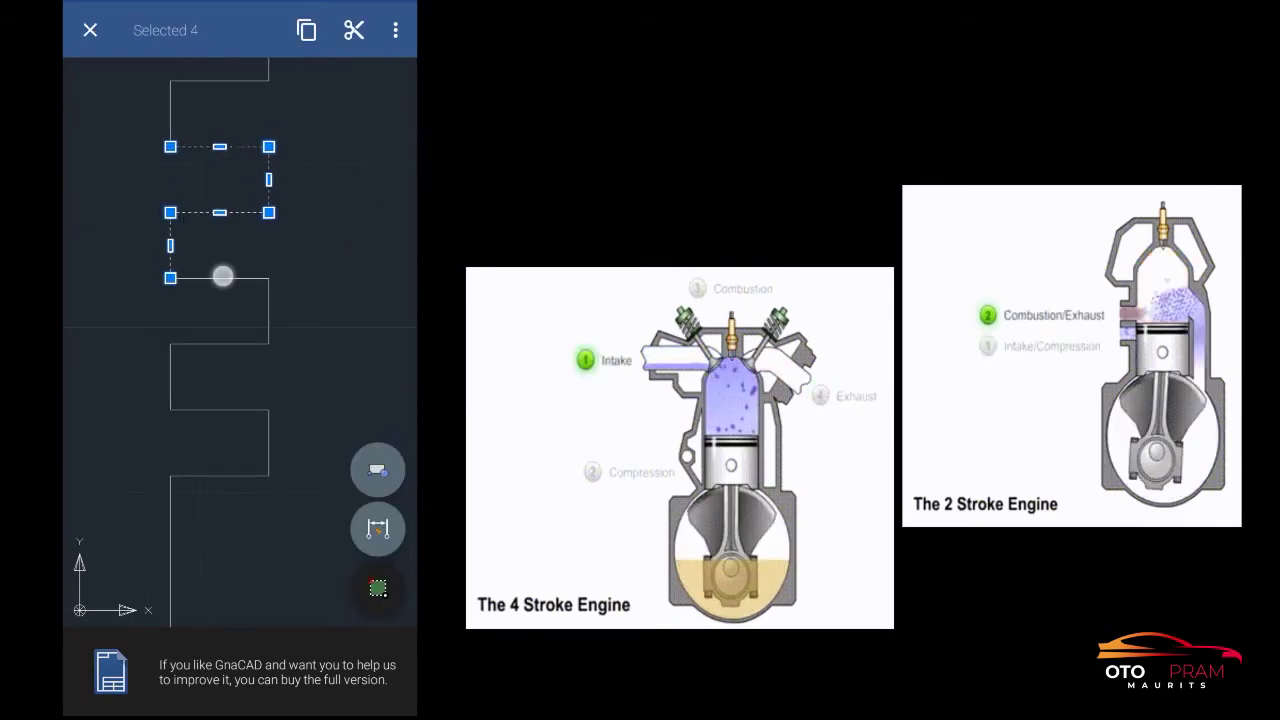
- Add the lower groove lines and the vertical lines down to the pin circle to the selection, then choose Clone
{"action": "left_click", "coordinate": [222, 277]}
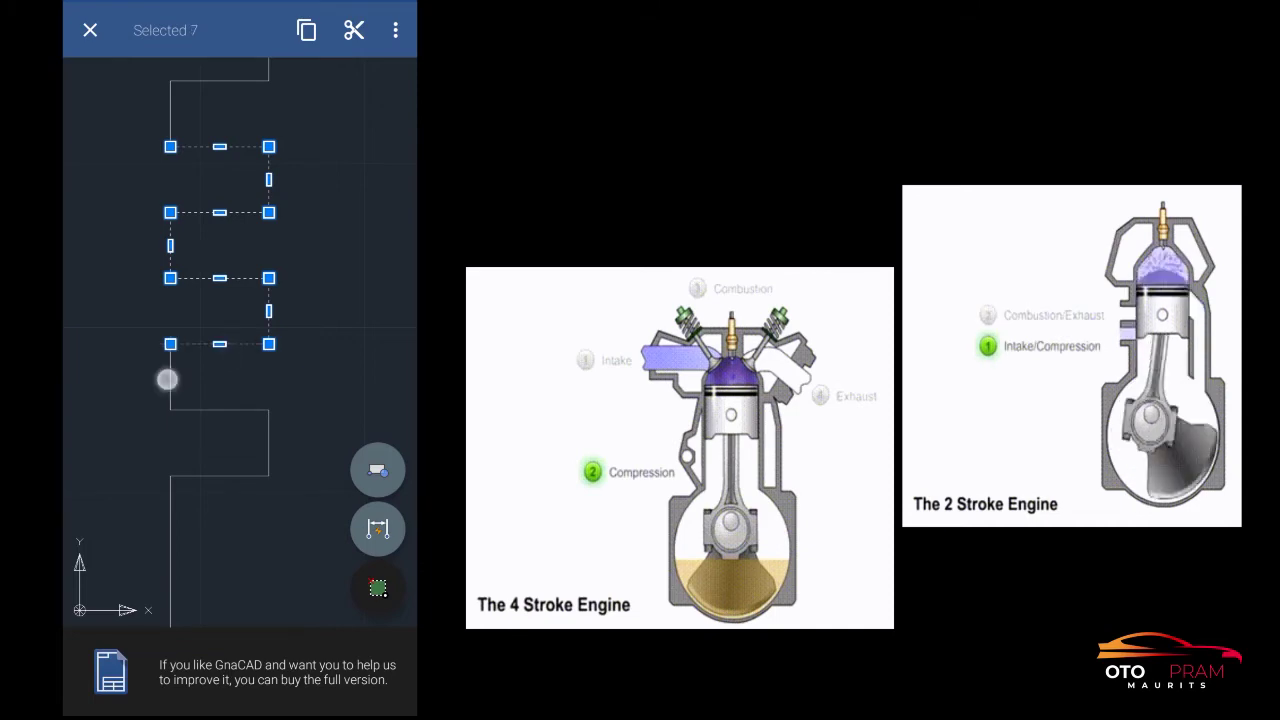
{"action": "left_click", "coordinate": [268, 443]}
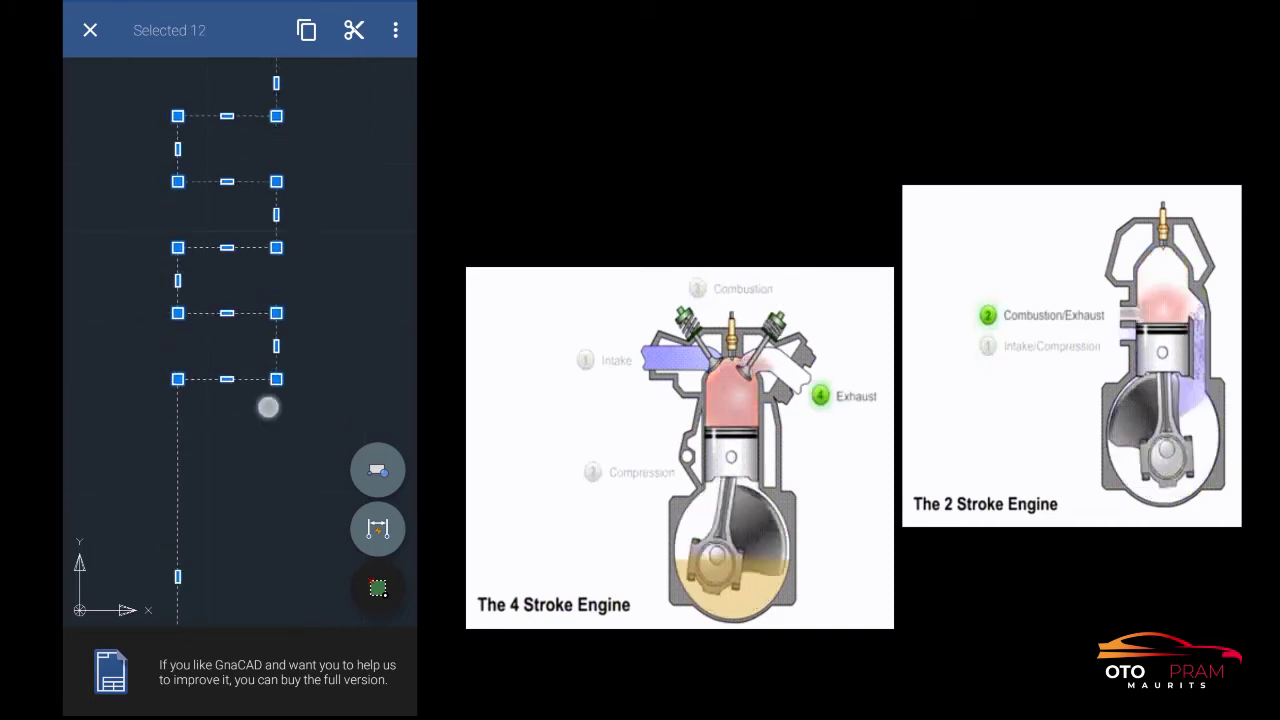
{"action": "left_click_drag", "start_coordinate": [266, 463], "coordinate": [193, 265]}
{"action": "left_click", "coordinate": [193, 266]}
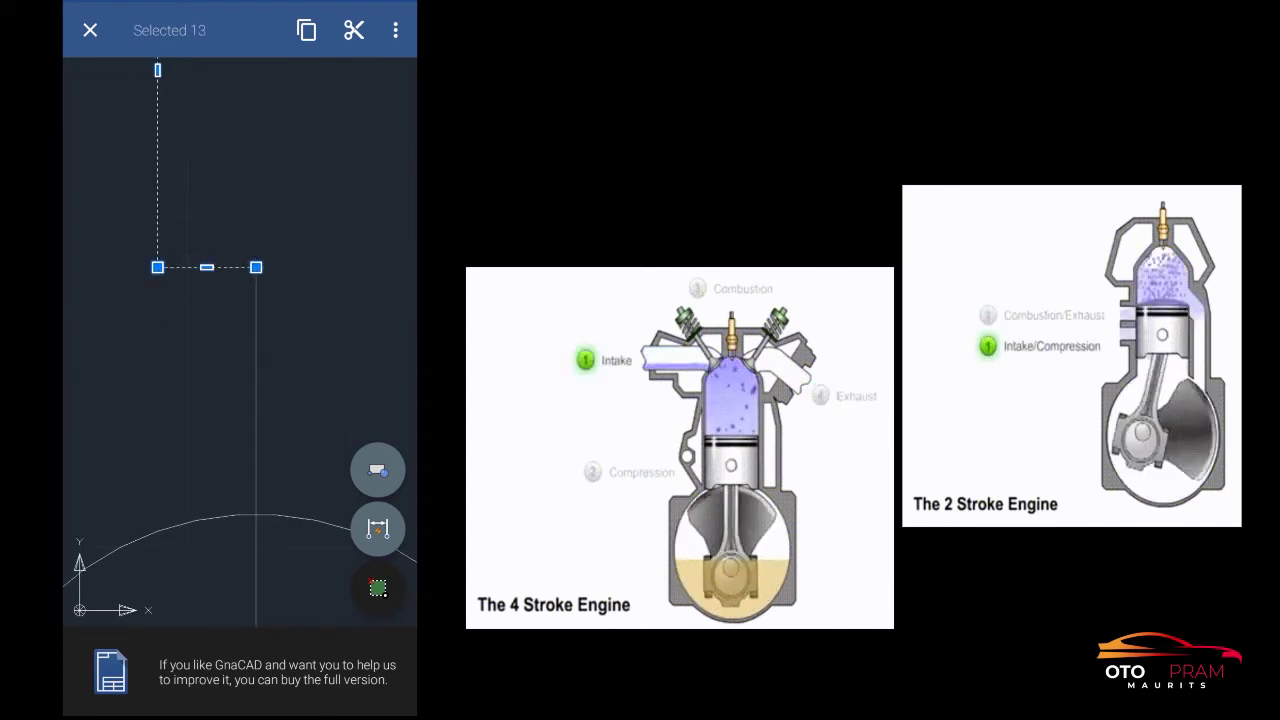
{"action": "left_click", "coordinate": [253, 422]}
{"action": "left_click_drag", "start_coordinate": [253, 422], "coordinate": [297, 224]}
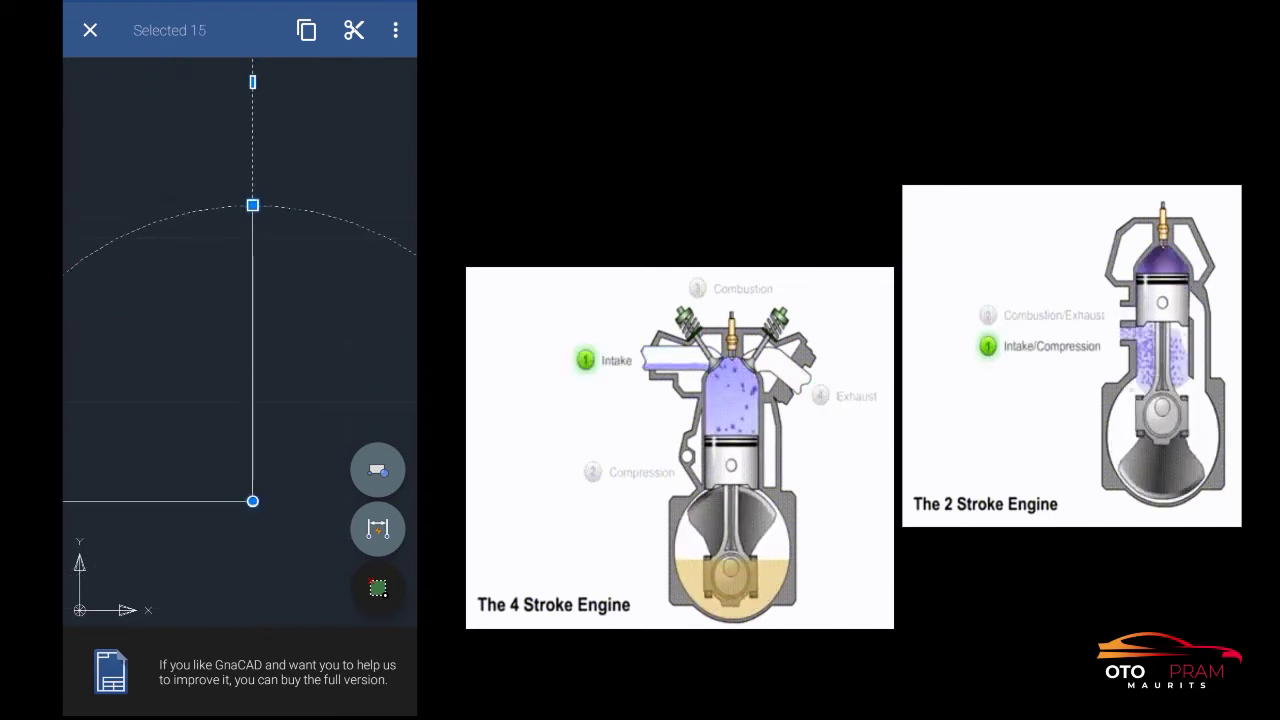
{"action": "left_click", "coordinate": [252, 362]}
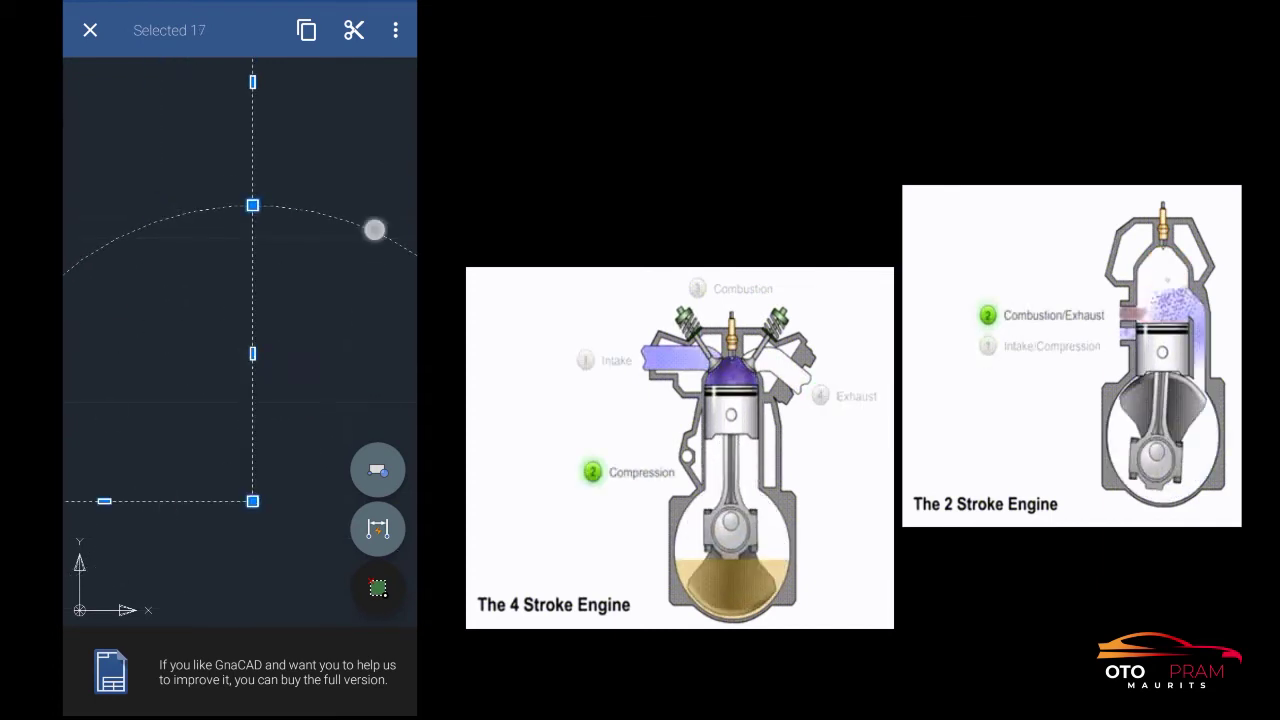
{"action": "scroll", "coordinate": [228, 377], "scroll_direction": "down", "scroll_amount": 5}
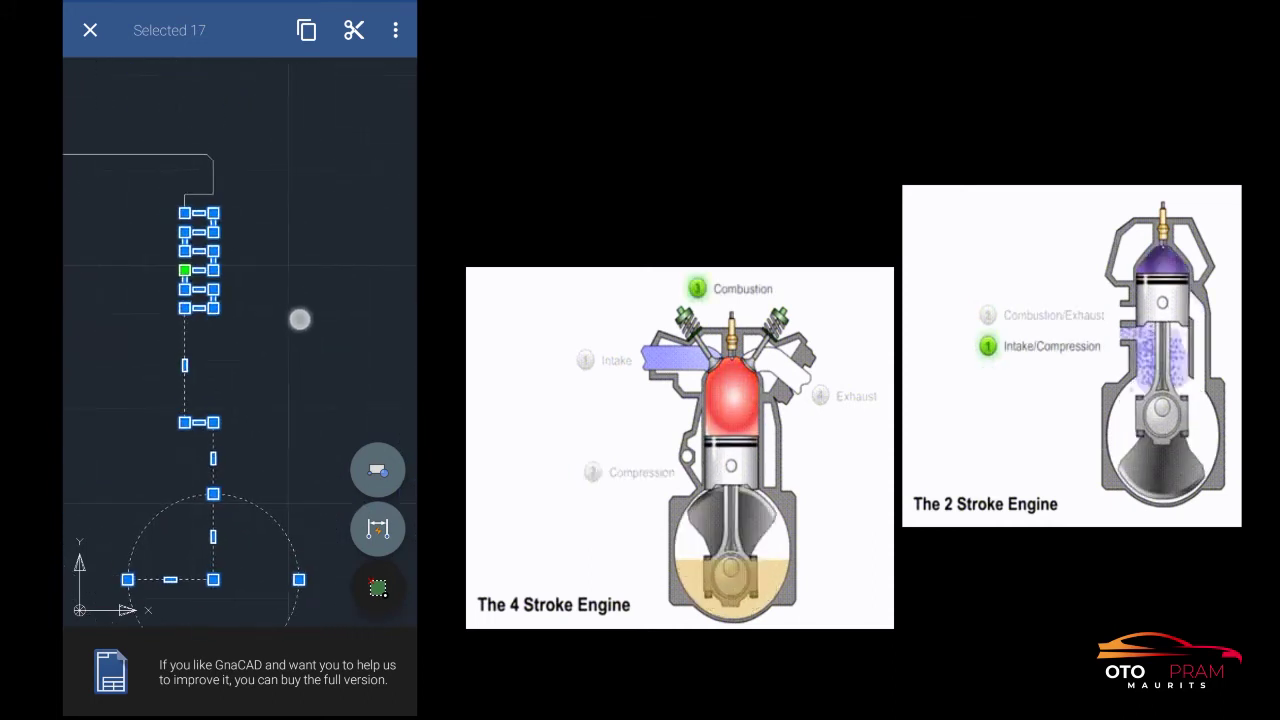
{"action": "left_click", "coordinate": [395, 30]}
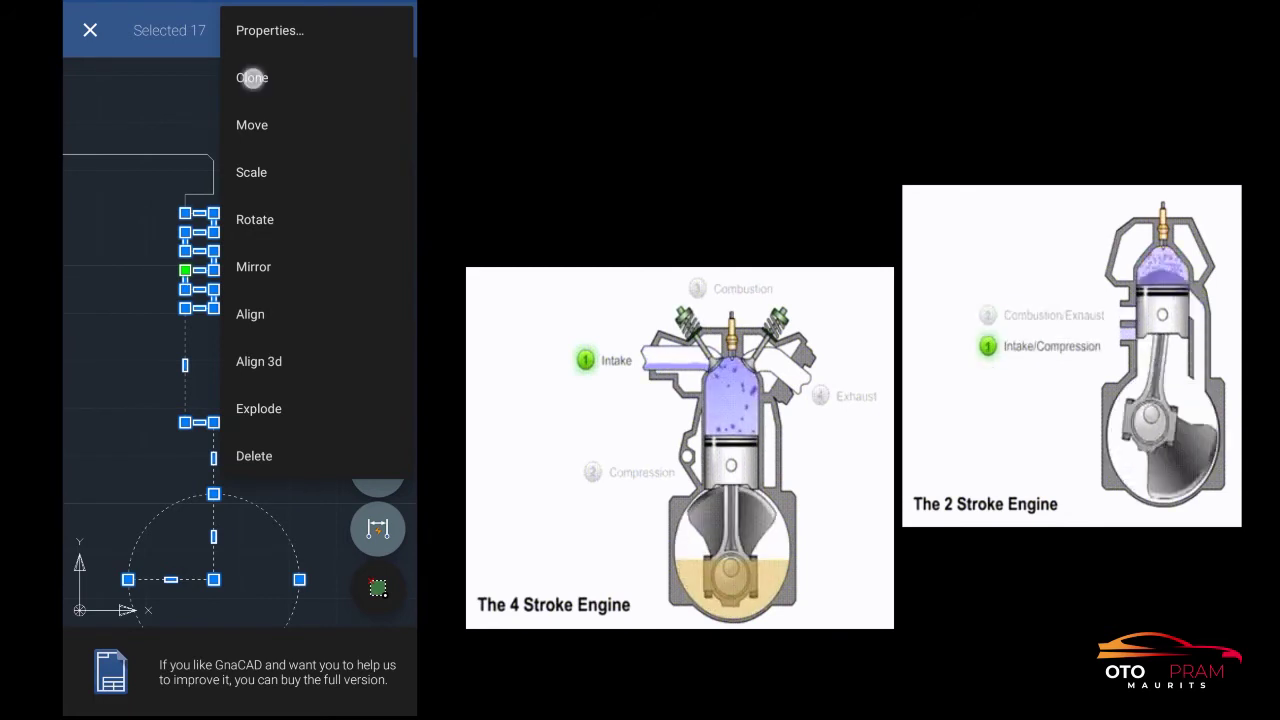
{"action": "left_click", "coordinate": [251, 77]}
- Use the half-profile's top corner as the copy's base point and drag the copy to the right
{"action": "left_click_drag", "start_coordinate": [134, 304], "coordinate": [193, 309]}
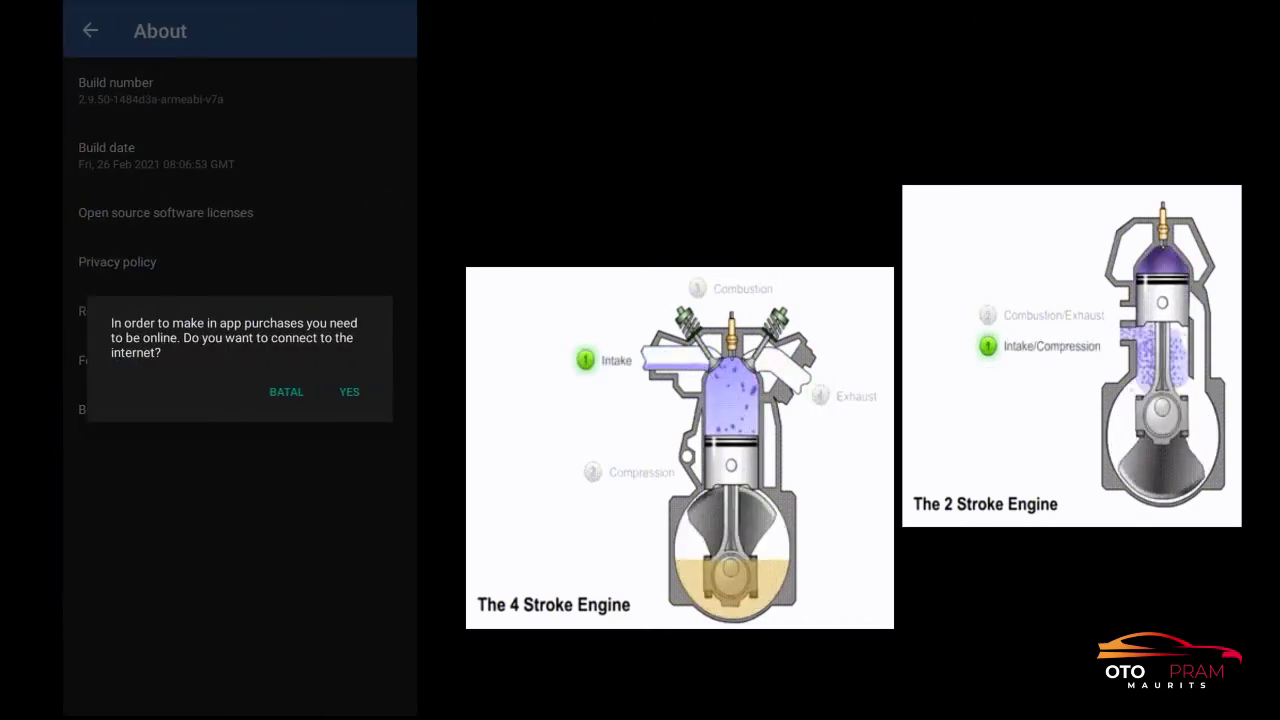
{"action": "left_click", "coordinate": [280, 395]}
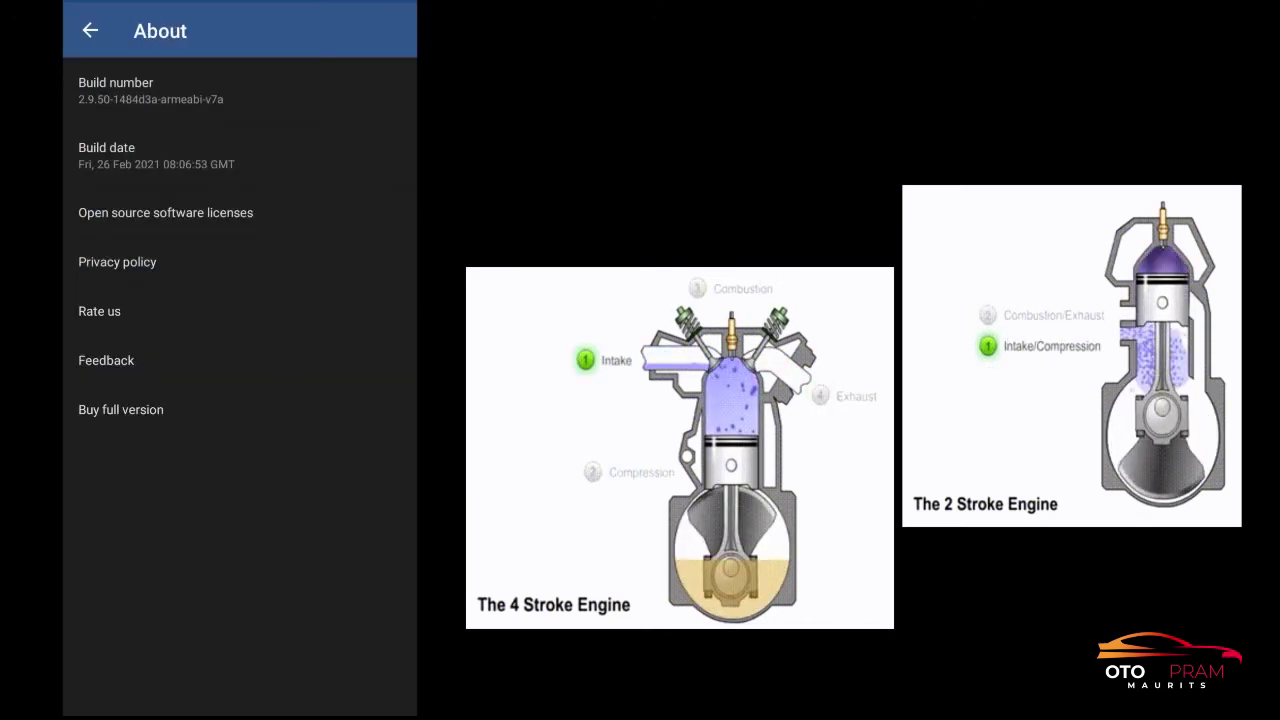
{"action": "left_click", "coordinate": [89, 29]}
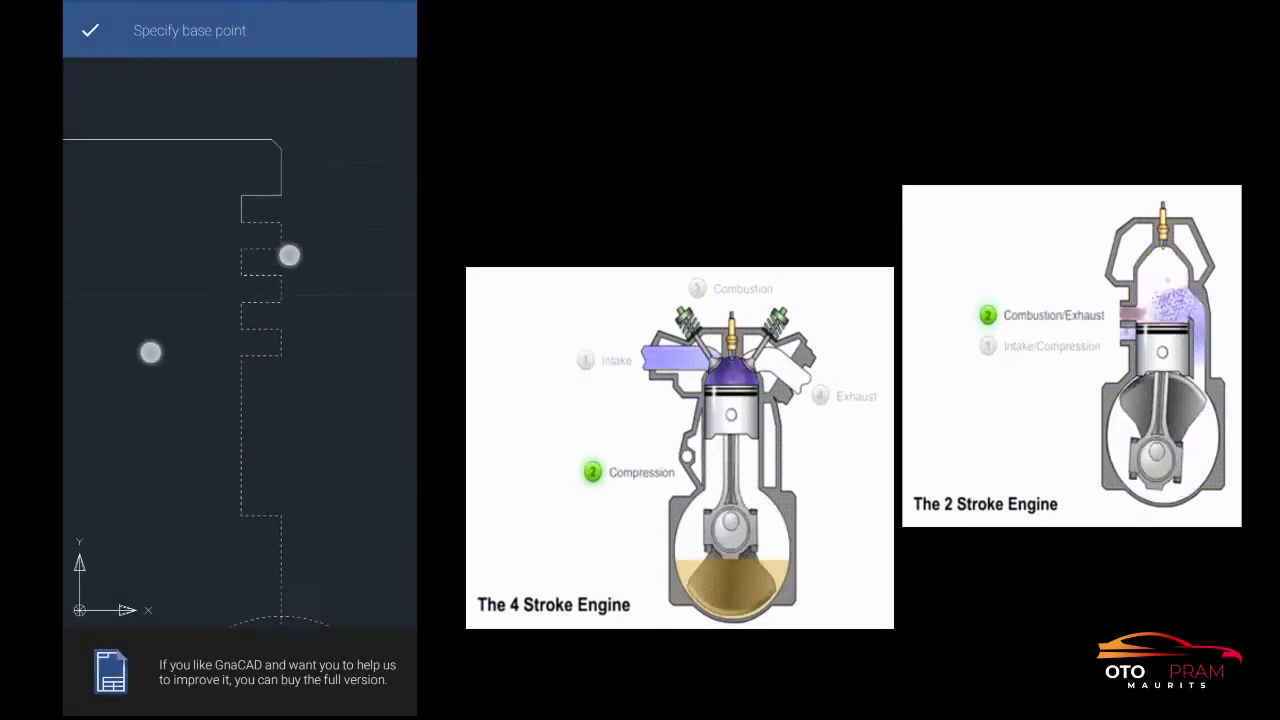
{"action": "left_click", "coordinate": [234, 146]}
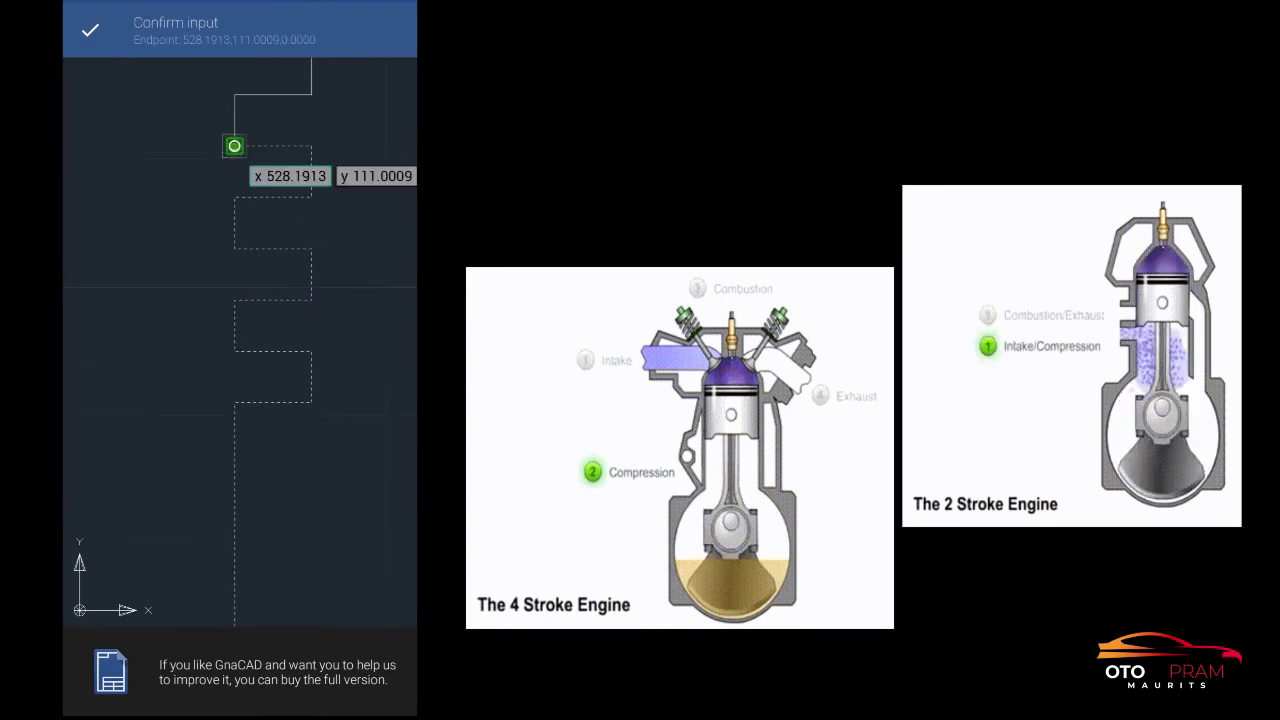
{"action": "left_click", "coordinate": [89, 29]}
{"action": "mouse_move", "coordinate": [238, 302]}
{"action": "left_mouse_down"}
{"action": "mouse_move", "coordinate": [206, 306]}
{"action": "mouse_move", "coordinate": [220, 289]}
{"action": "left_mouse_up"}
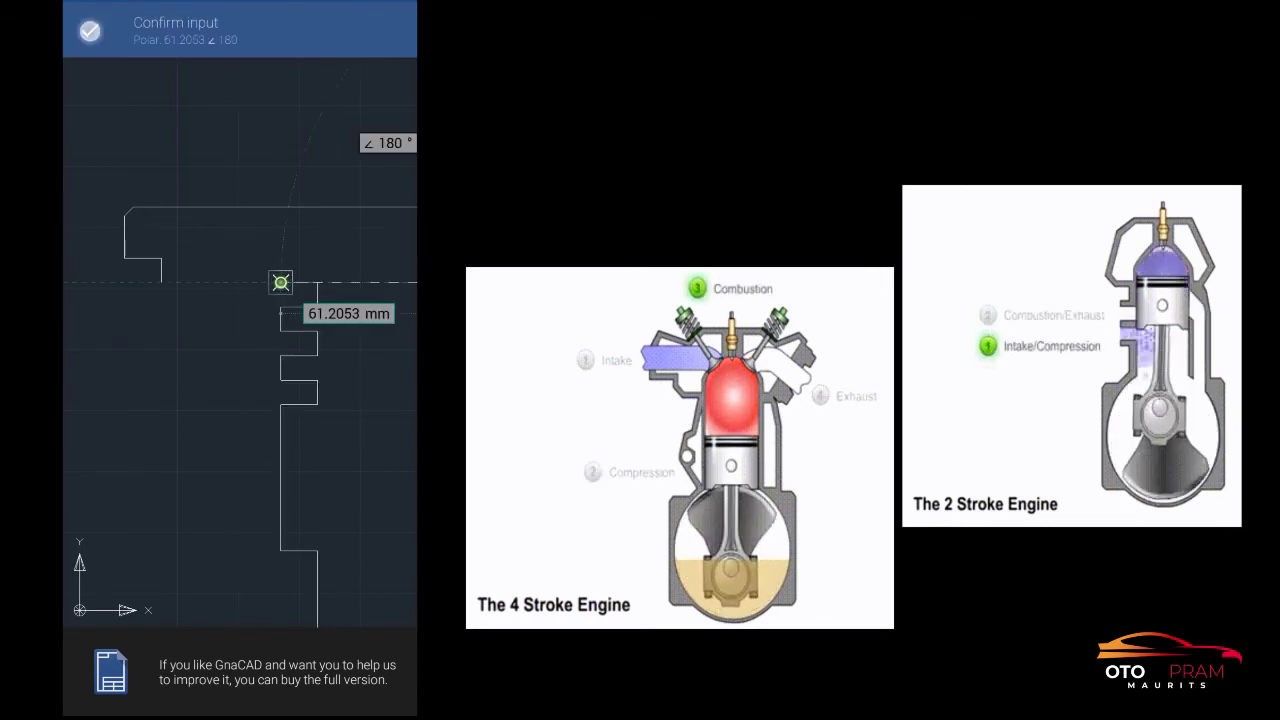
{"action": "left_click", "coordinate": [89, 31]}
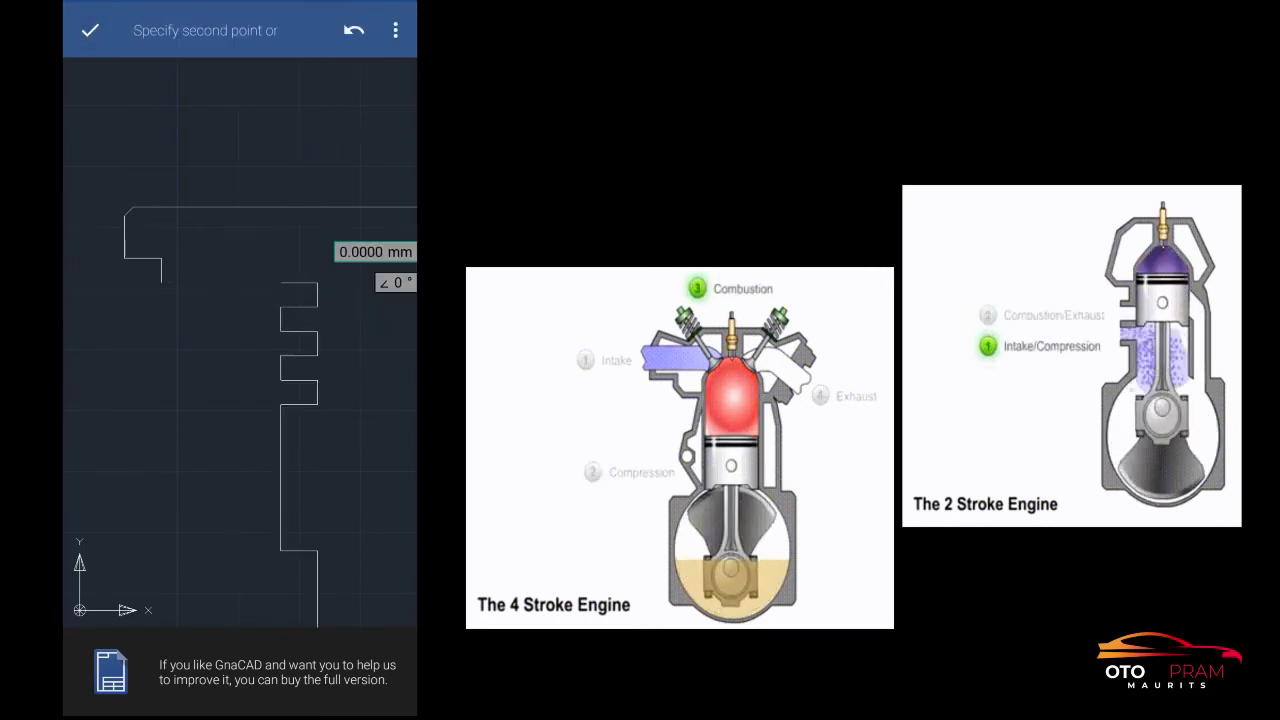
- Snap the copy level with the original's top-line midpoint, finish the clone and clear the selection
{"action": "scroll", "coordinate": [250, 414], "scroll_direction": "down", "scroll_amount": 3}
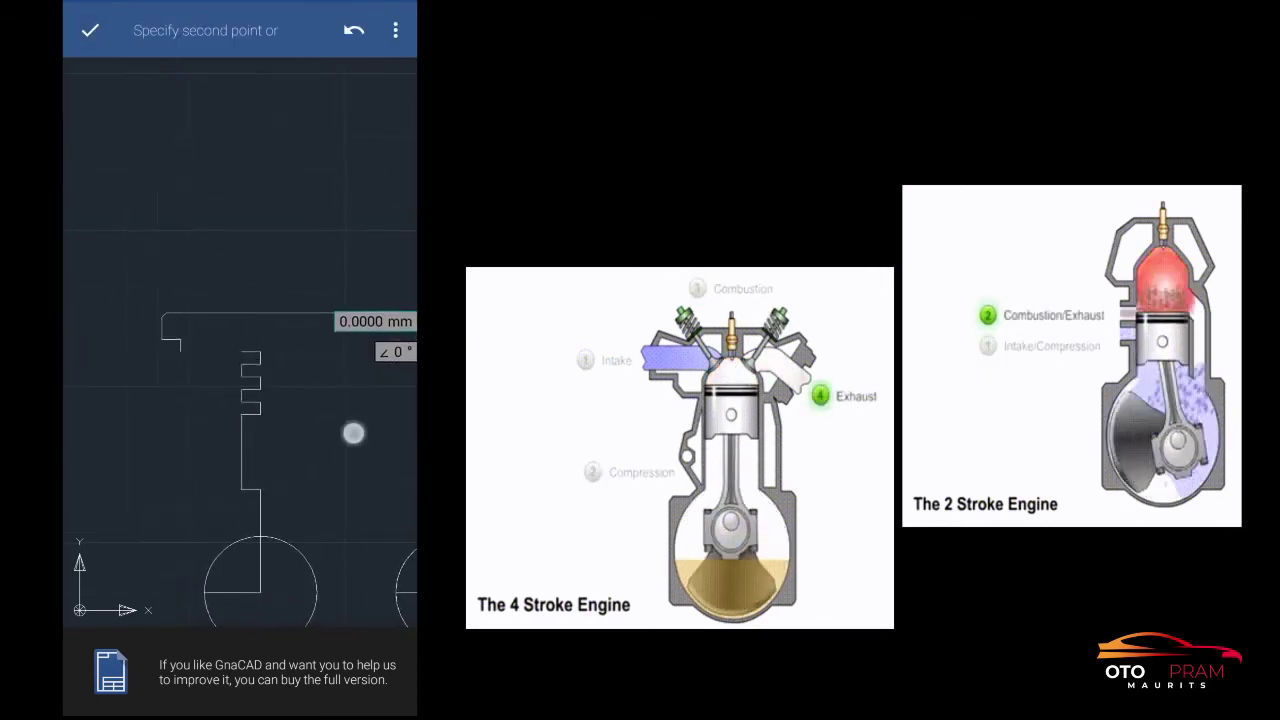
{"action": "left_click_drag", "start_coordinate": [208, 428], "coordinate": [336, 436]}
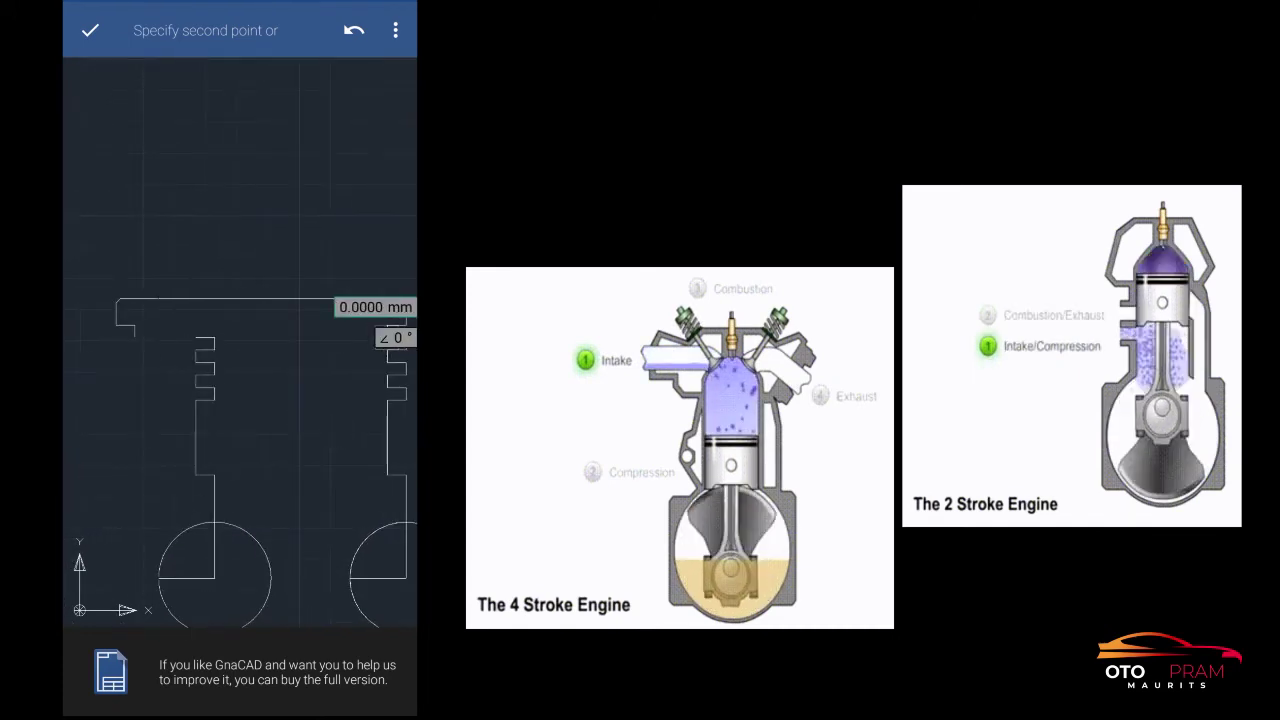
{"action": "scroll", "coordinate": [220, 418], "scroll_direction": "up", "scroll_amount": 3}
{"action": "left_click_drag", "start_coordinate": [319, 407], "coordinate": [291, 417]}
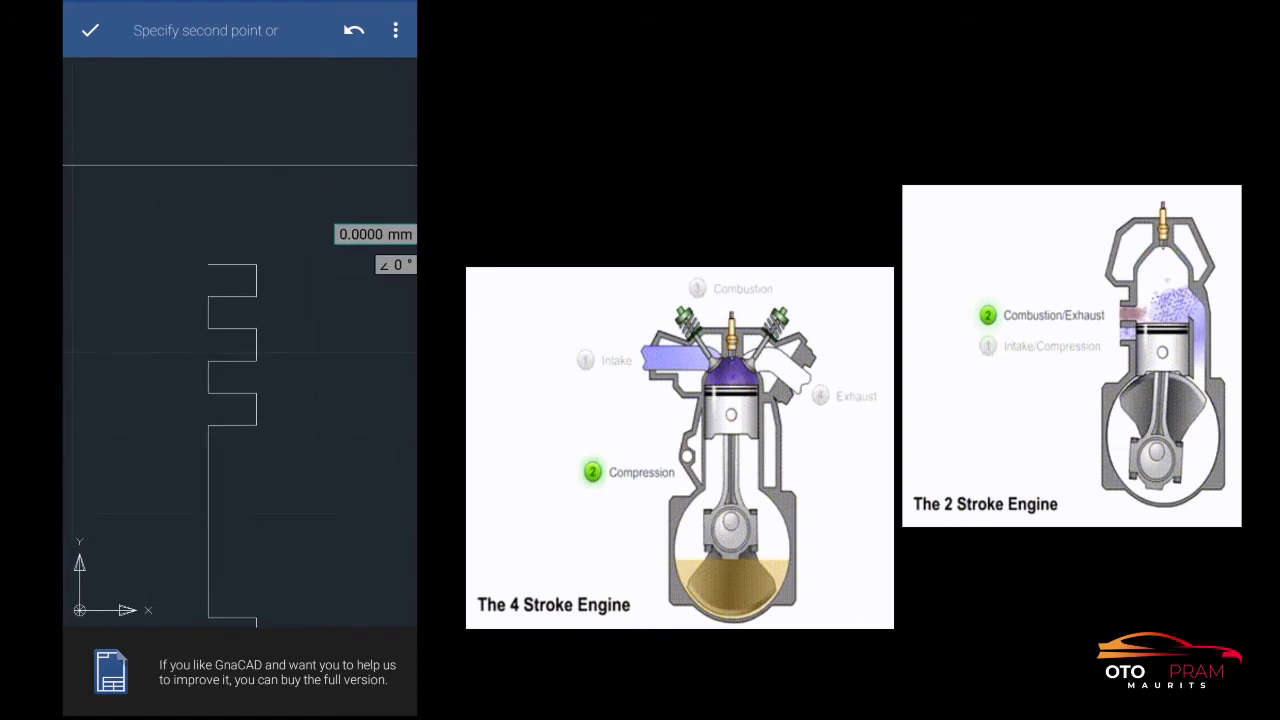
{"action": "left_click", "coordinate": [232, 264]}
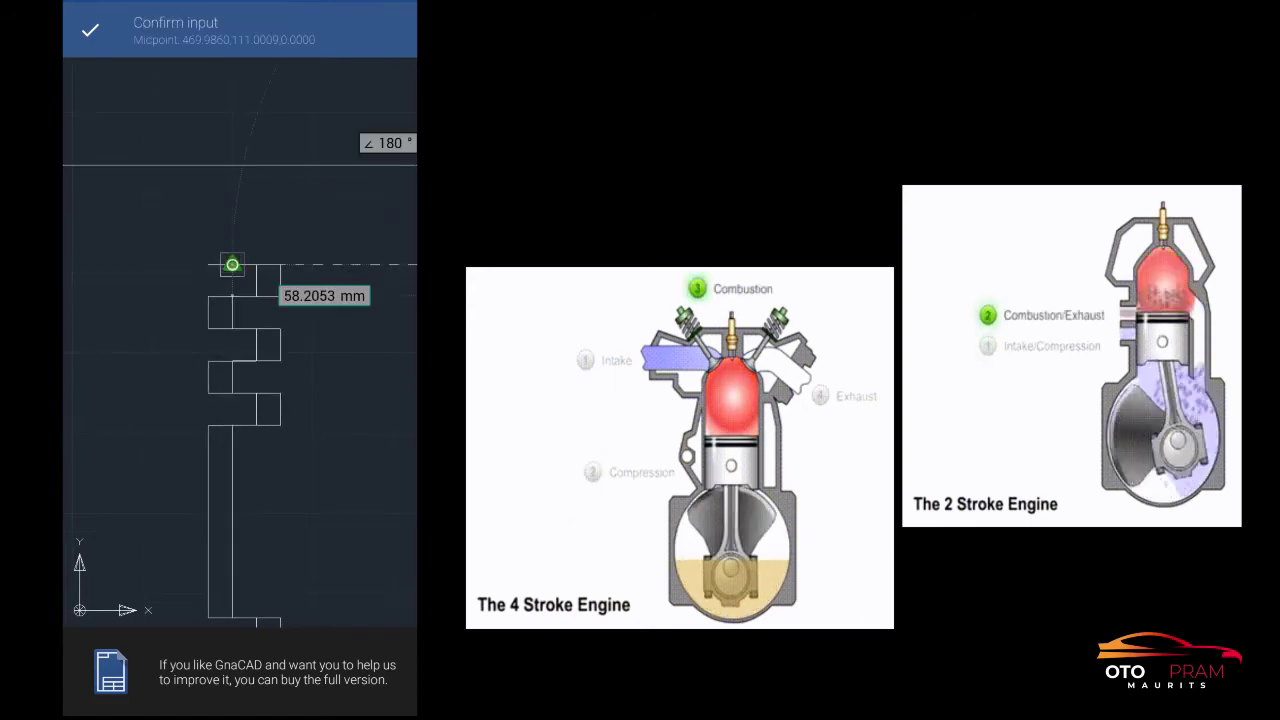
{"action": "left_click", "coordinate": [90, 30]}
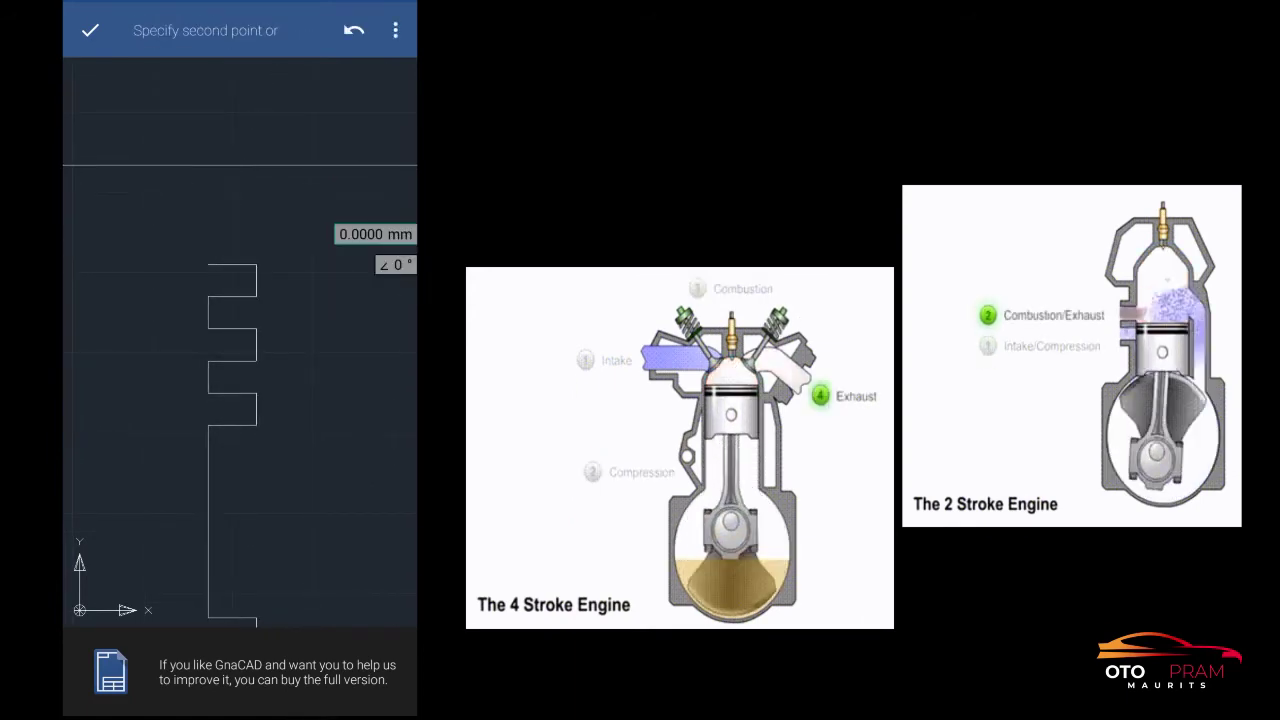
{"action": "left_click", "coordinate": [90, 30]}
{"action": "left_click", "coordinate": [90, 30]}
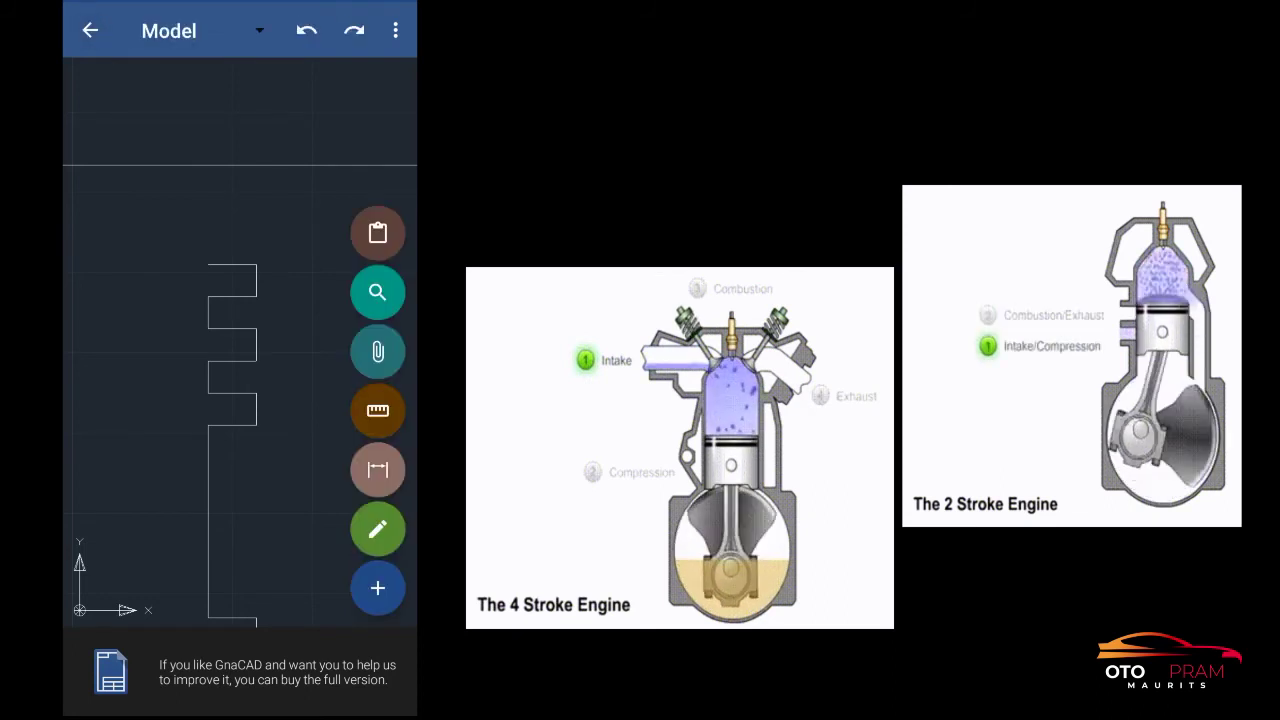
{"action": "scroll", "coordinate": [200, 350], "scroll_direction": "down", "scroll_amount": 5}
{"action": "left_click_drag", "start_coordinate": [217, 270], "coordinate": [191, 300]}
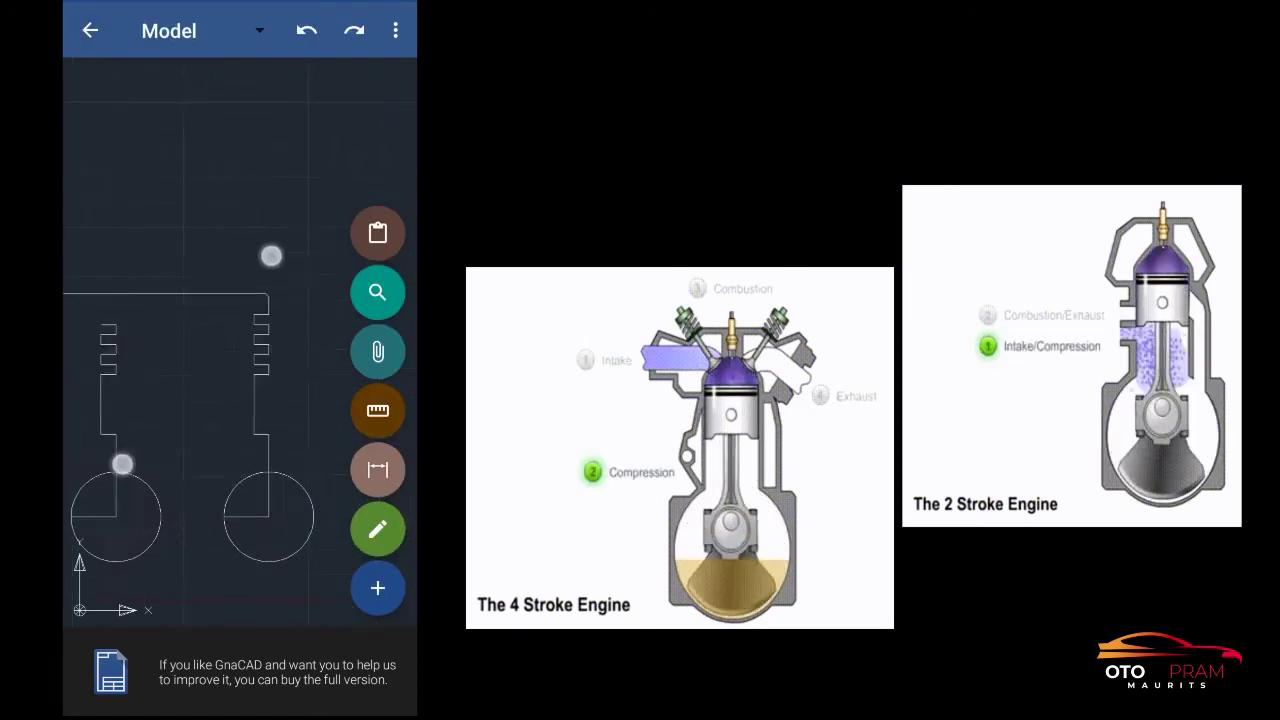
{"action": "scroll", "coordinate": [211, 289], "scroll_direction": "down", "scroll_amount": 3}
{"action": "scroll", "coordinate": [220, 340], "scroll_direction": "up", "scroll_amount": 3}
{"action": "scroll", "coordinate": [200, 330], "scroll_direction": "up", "scroll_amount": 3}
{"action": "scroll", "coordinate": [200, 330], "scroll_direction": "up", "scroll_amount": 2}
{"action": "scroll", "coordinate": [200, 330], "scroll_direction": "up", "scroll_amount": 3}
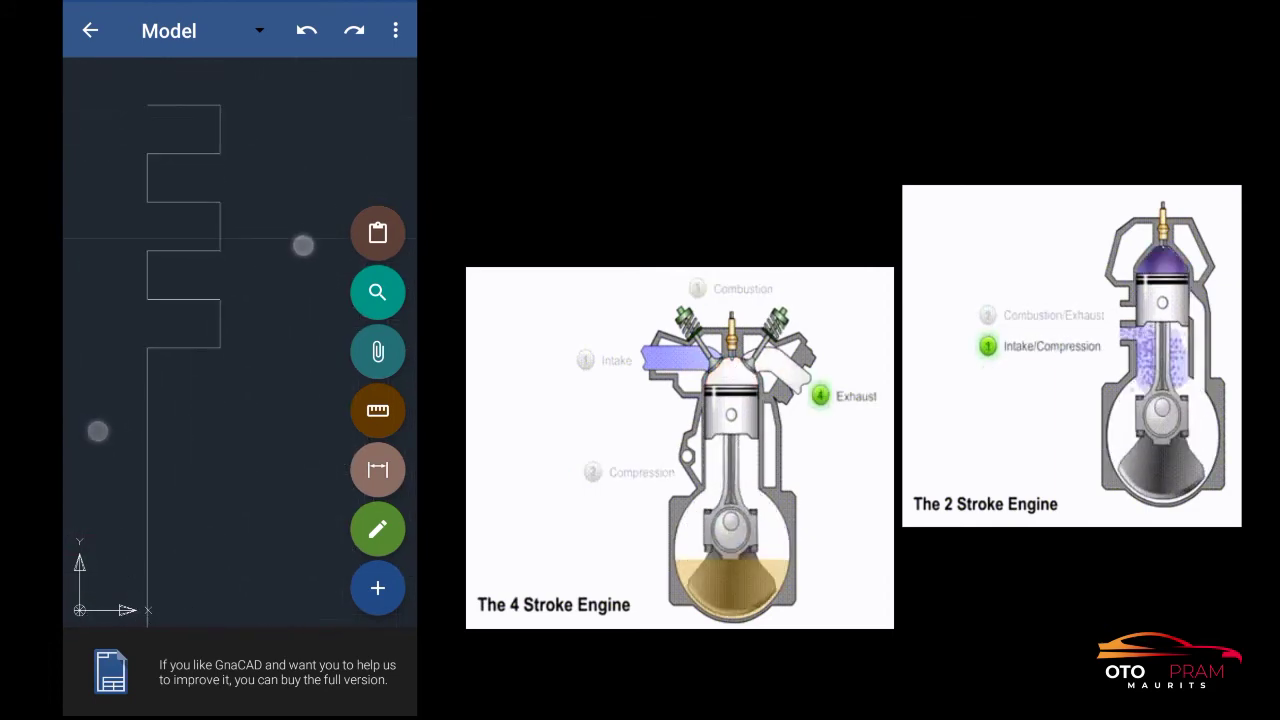
- Select the left half-profile's top line, groove segments and lower vertical line
{"action": "left_click", "coordinate": [195, 215]}
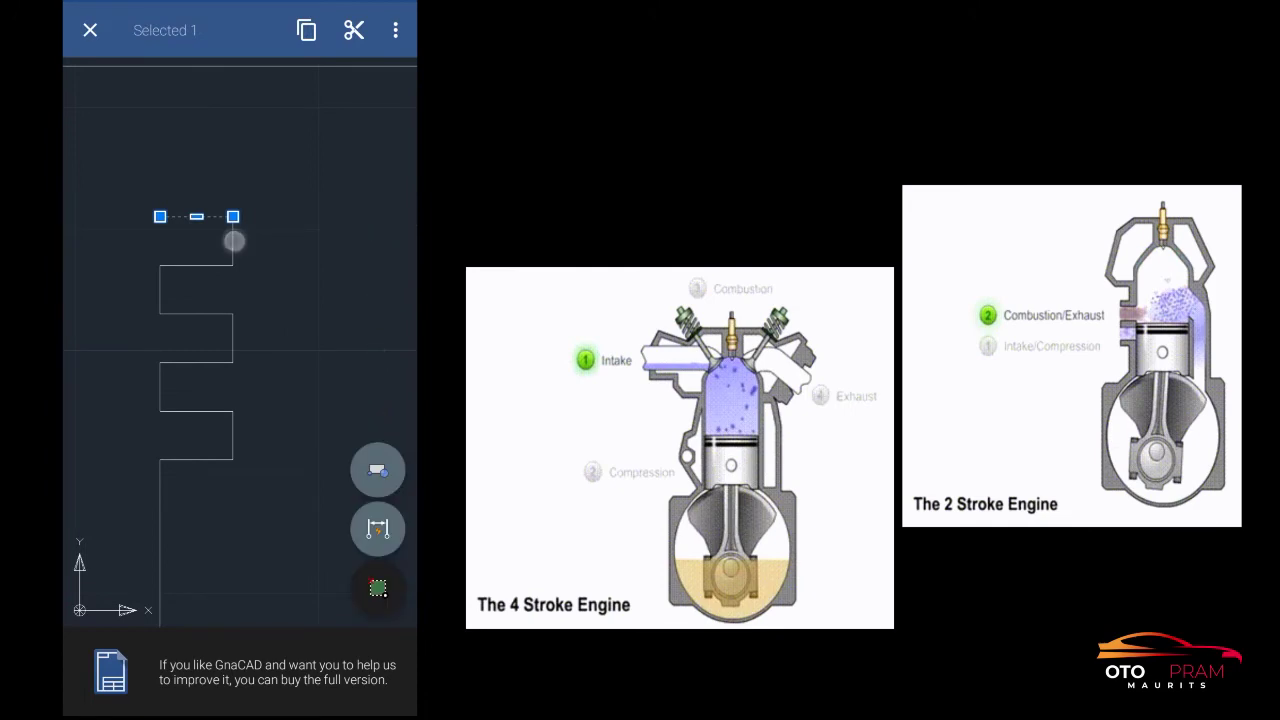
{"action": "left_click", "coordinate": [190, 314]}
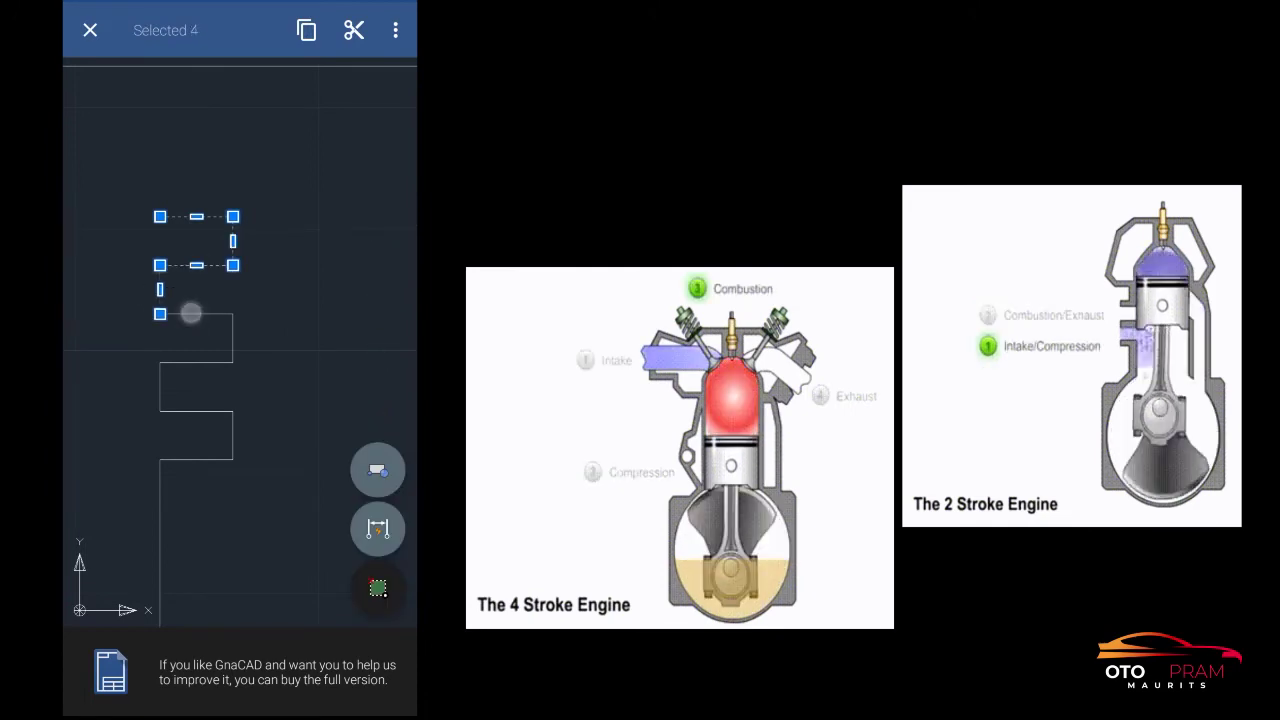
{"action": "left_click", "coordinate": [160, 387]}
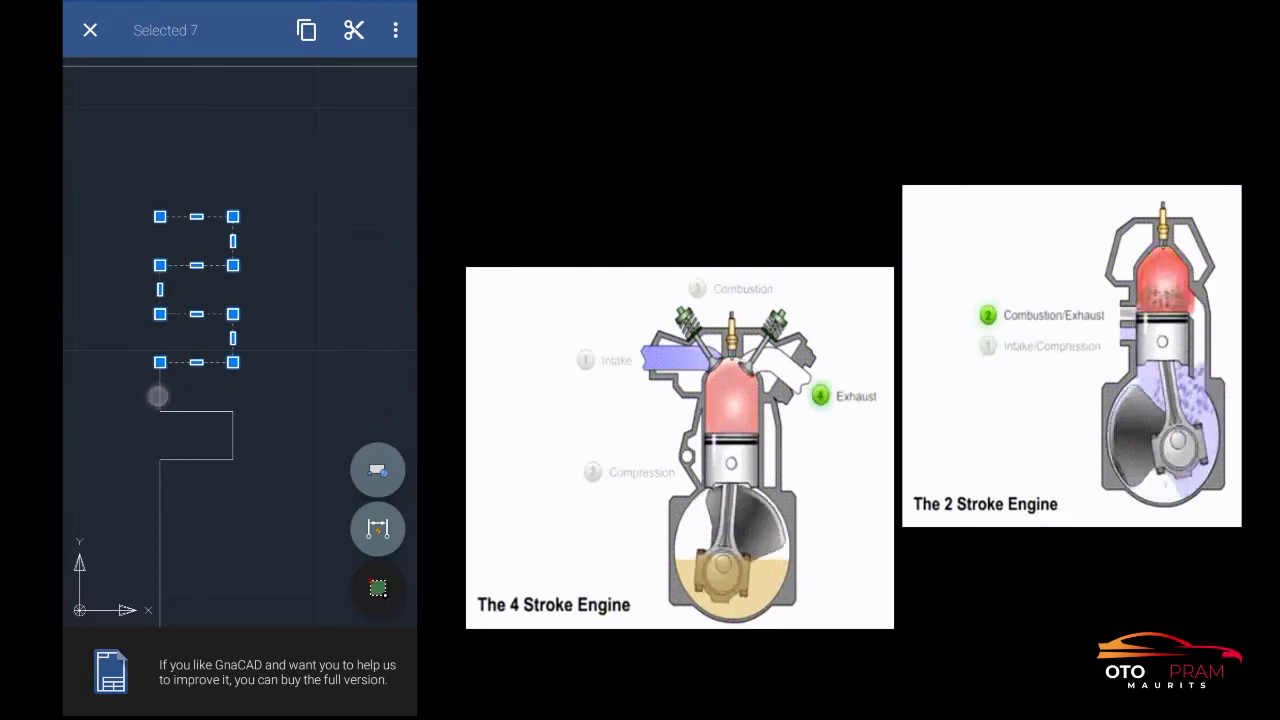
{"action": "left_click", "coordinate": [194, 411]}
{"action": "left_click", "coordinate": [233, 436]}
{"action": "left_click", "coordinate": [197, 461]}
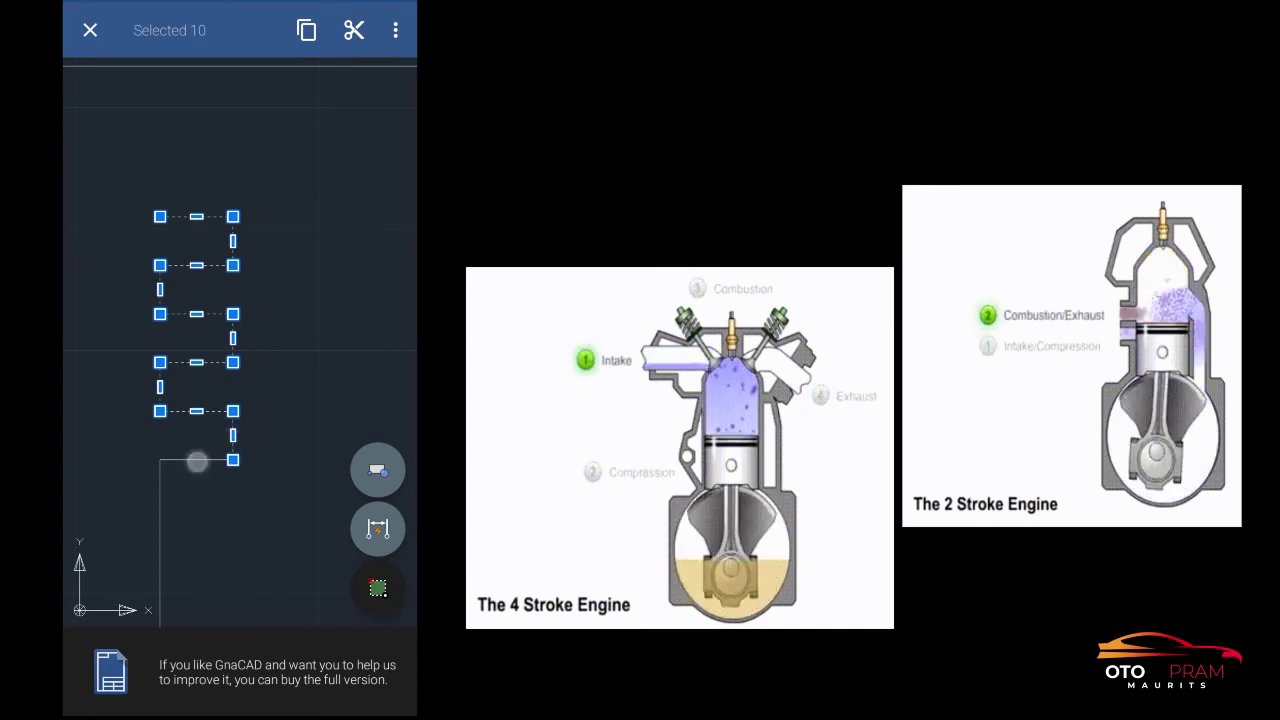
{"action": "left_click", "coordinate": [158, 527]}
- Add the lines around the pin circle and the arc, then bring up the edit operations list
{"action": "scroll", "coordinate": [283, 167], "scroll_direction": "up", "scroll_amount": 3}
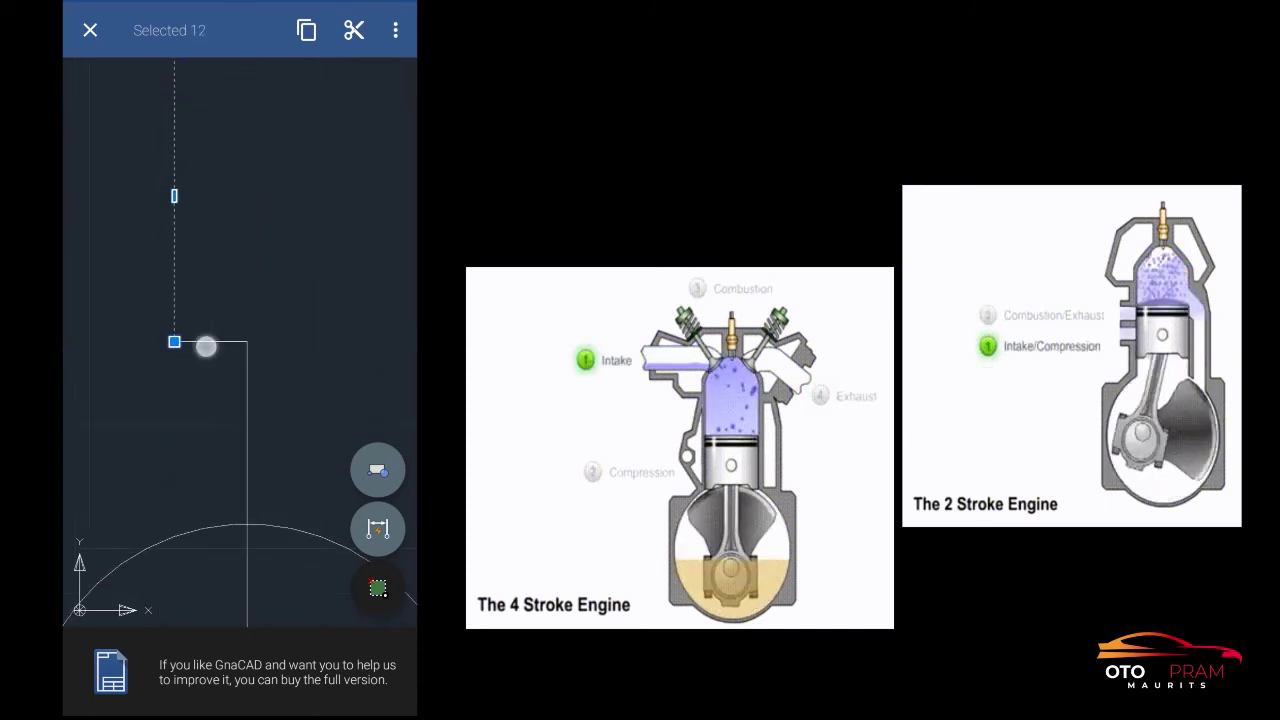
{"action": "left_click", "coordinate": [205, 346]}
{"action": "left_click", "coordinate": [246, 450]}
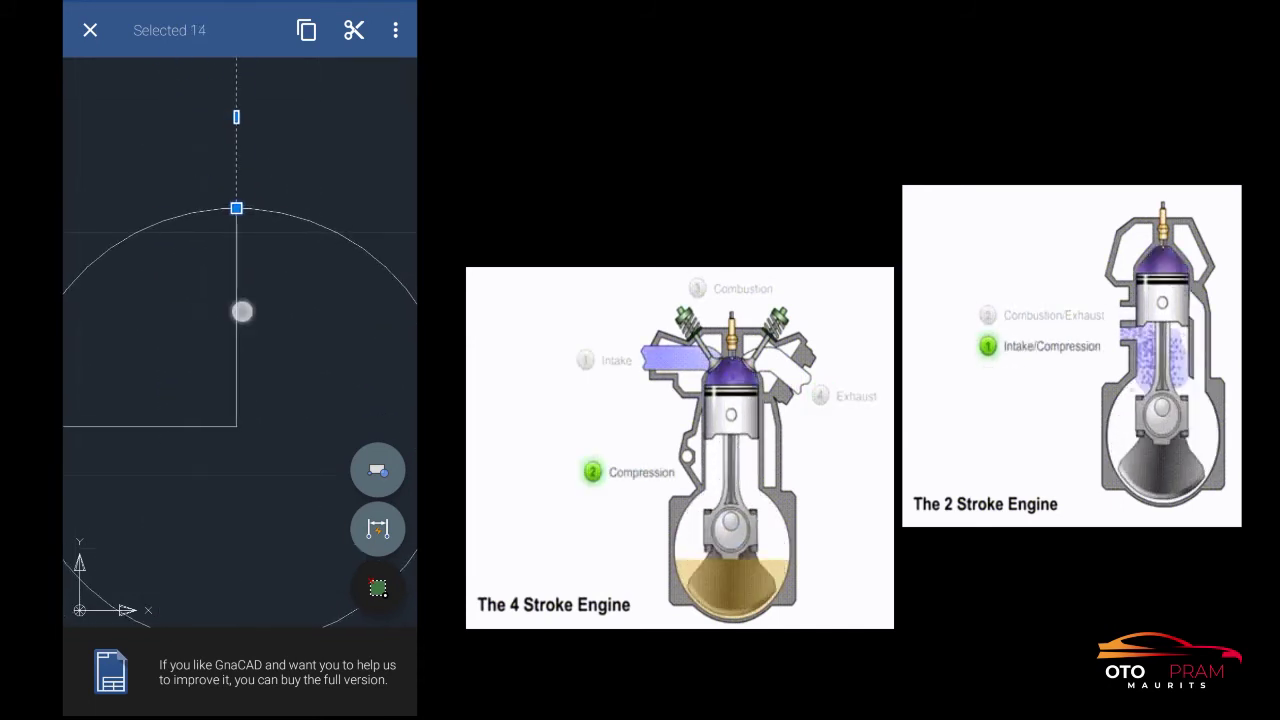
{"action": "left_click", "coordinate": [157, 221]}
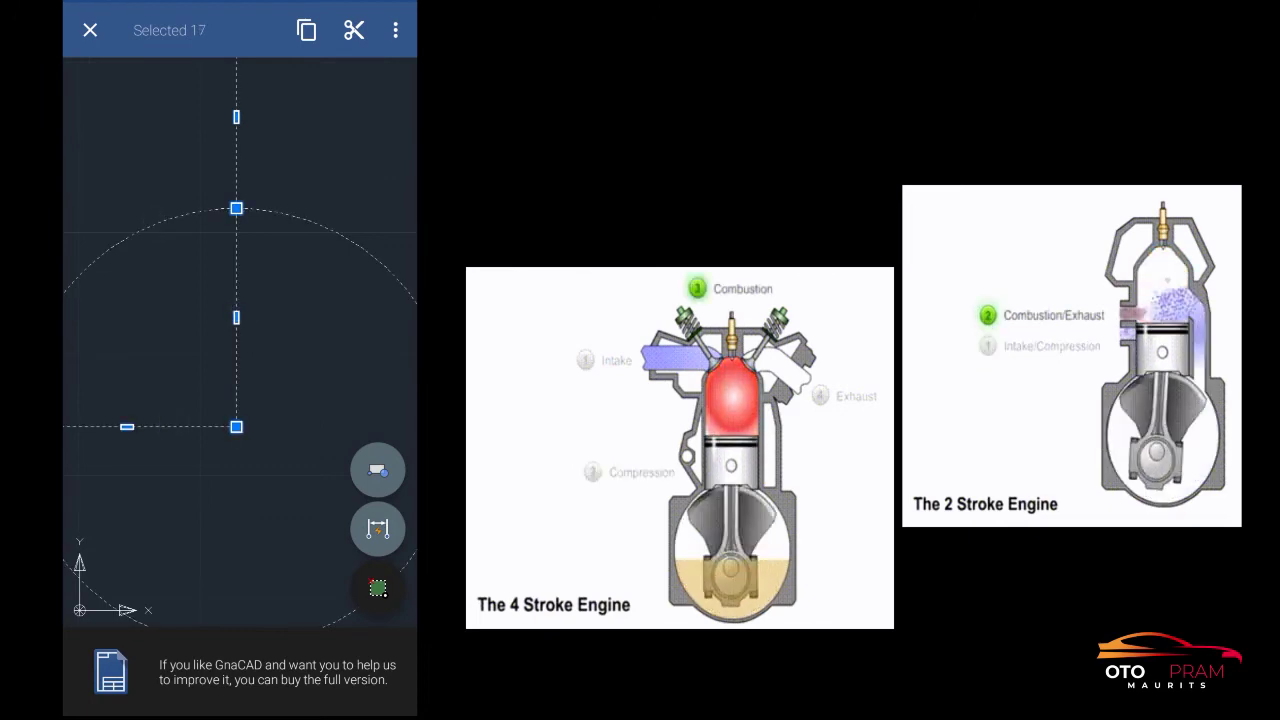
{"action": "scroll", "coordinate": [228, 307], "scroll_direction": "down", "scroll_amount": 5}
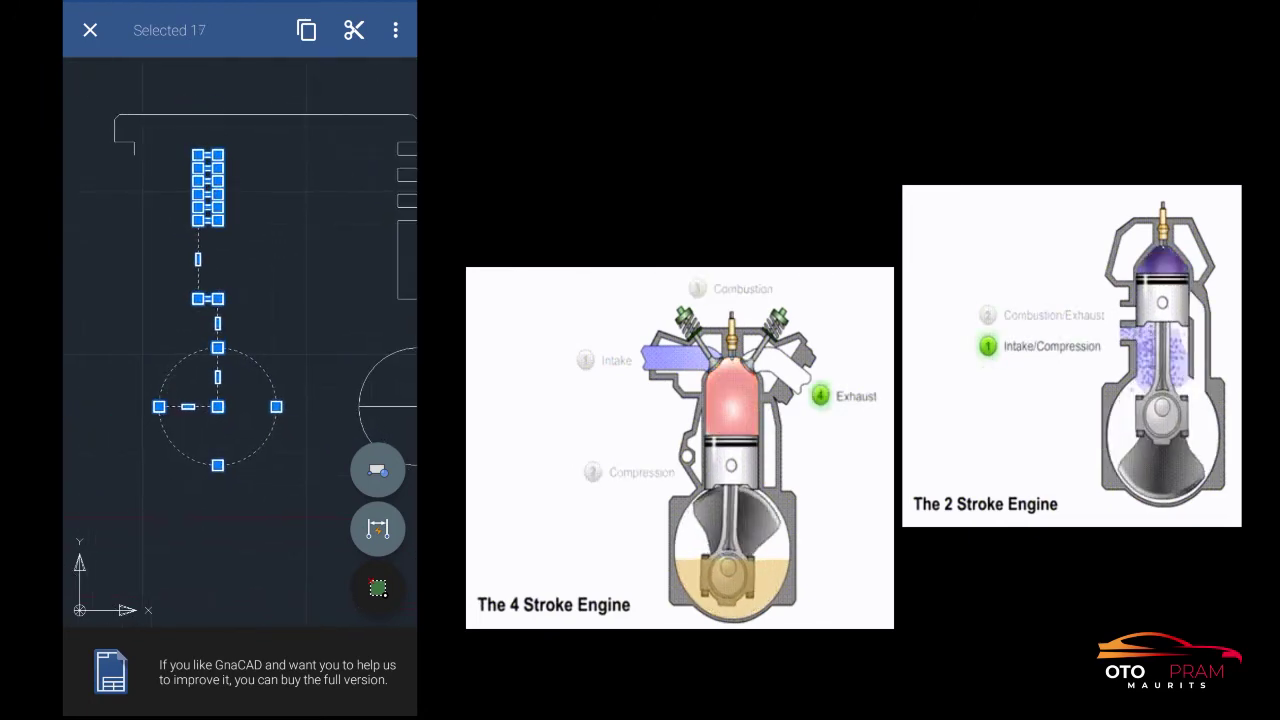
{"action": "left_click_drag", "start_coordinate": [303, 297], "coordinate": [331, 304]}
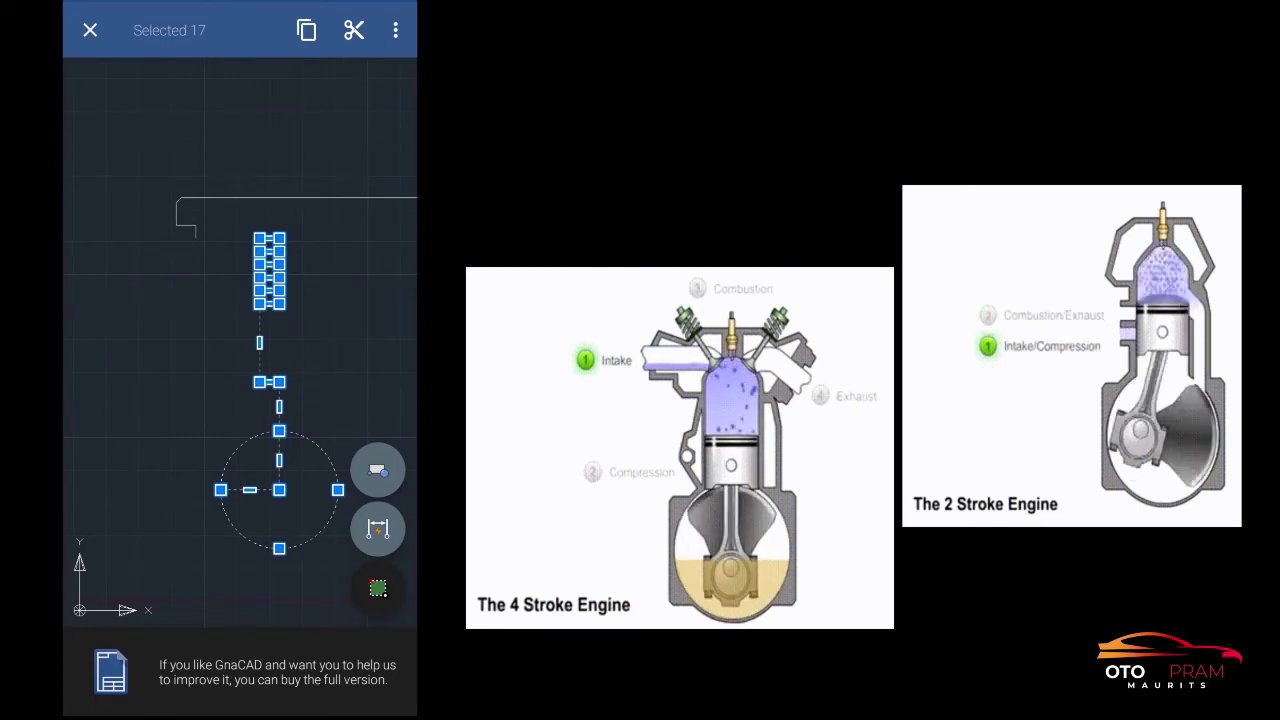
{"action": "left_click", "coordinate": [395, 30]}
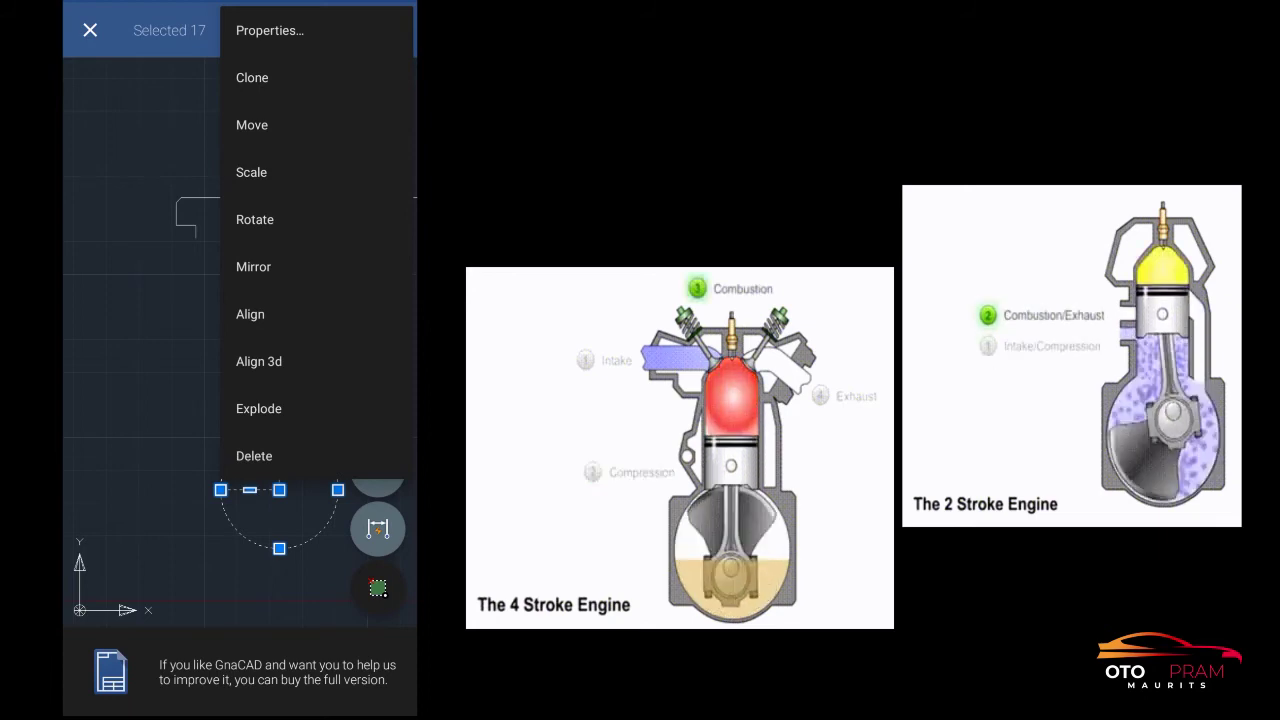
- Move the selected half-profile 8.3362 mm to the left from its groove corner
{"action": "left_click", "coordinate": [253, 266]}
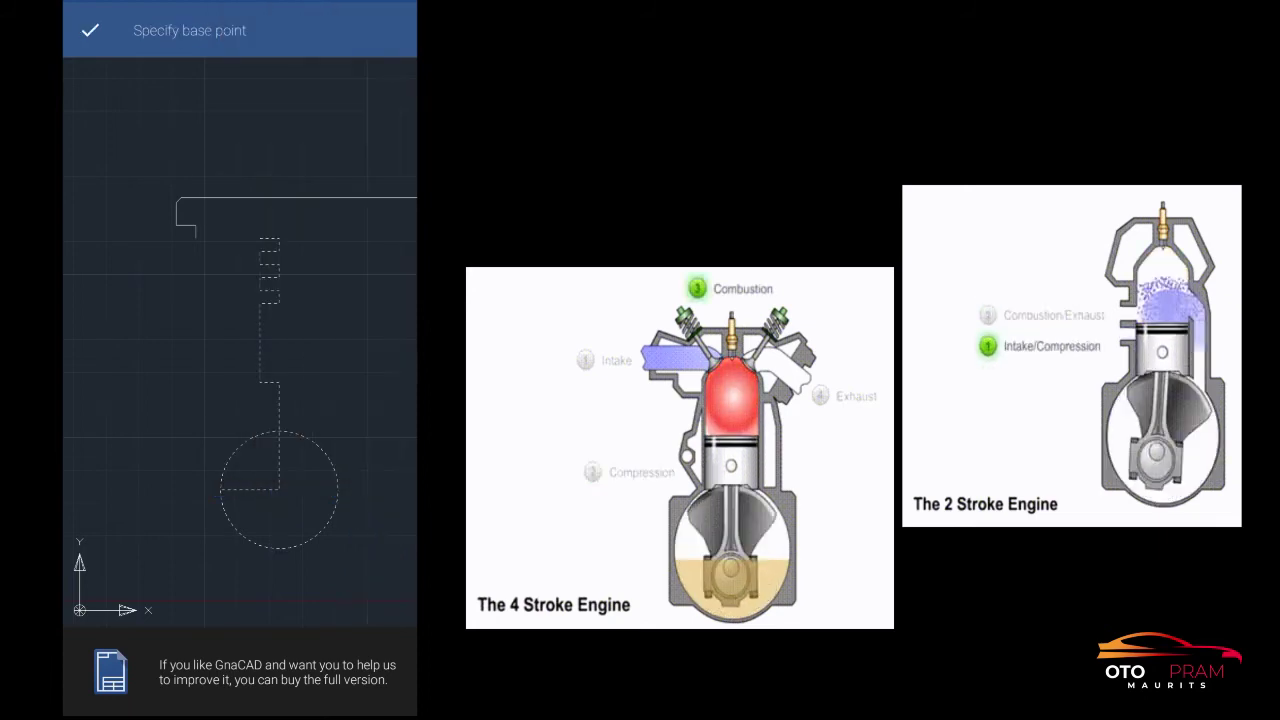
{"action": "scroll", "coordinate": [240, 360], "scroll_direction": "up", "scroll_amount": 5}
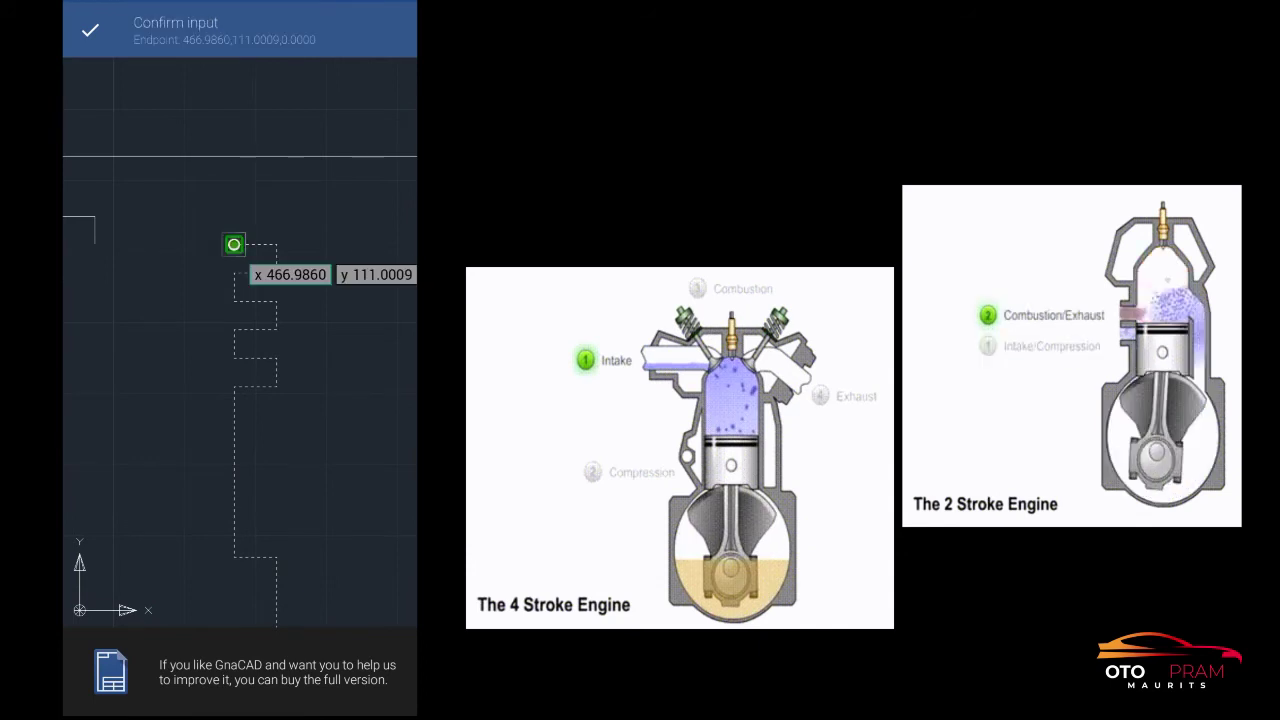
{"action": "left_click", "coordinate": [90, 30]}
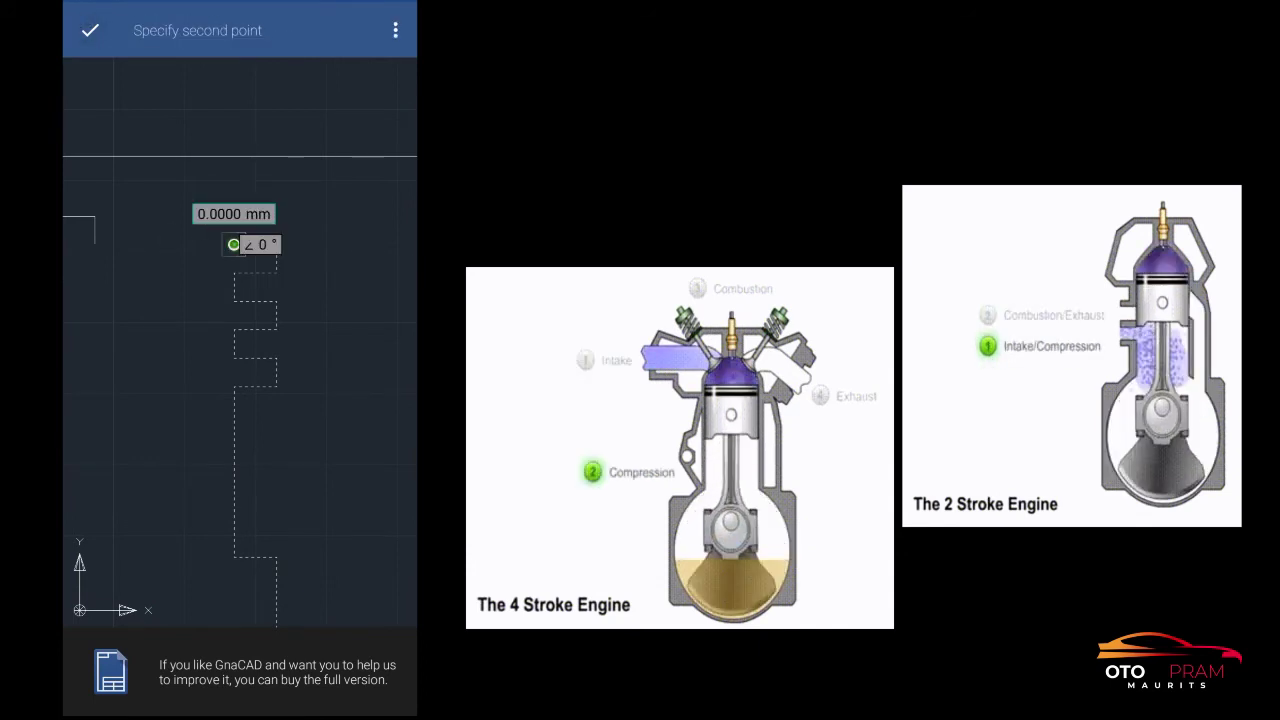
{"action": "left_click", "coordinate": [175, 244]}
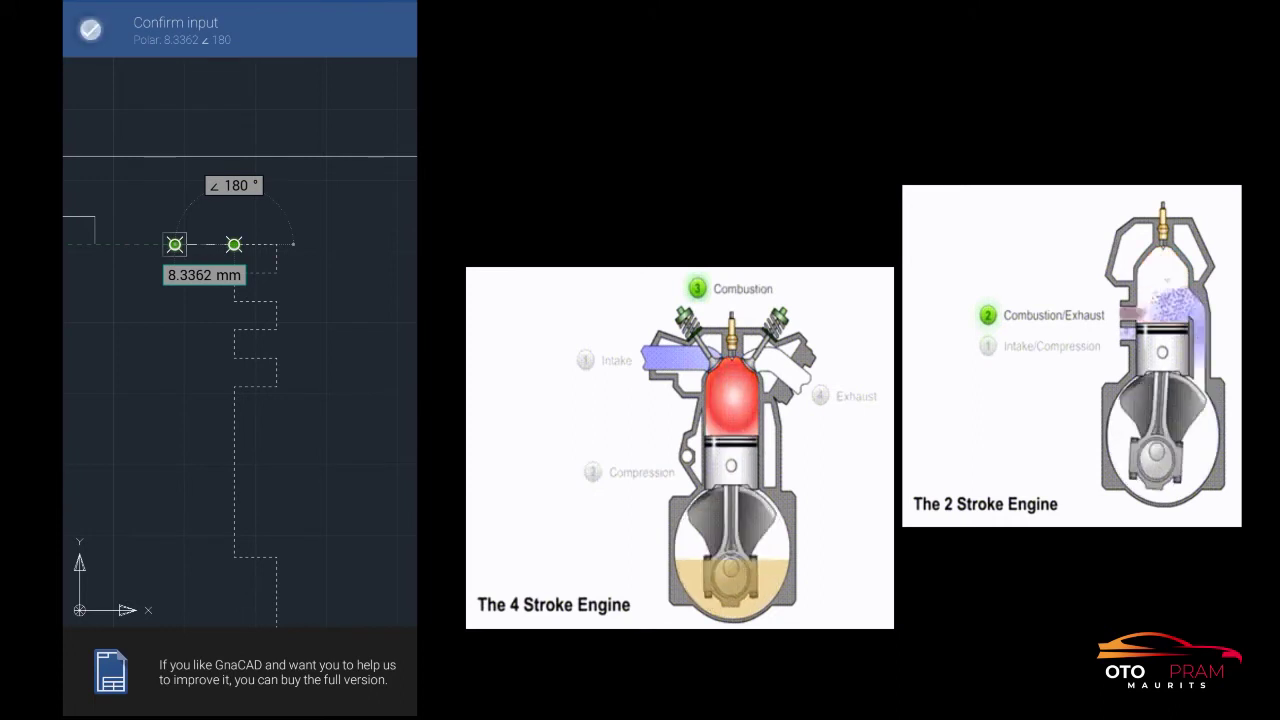
{"action": "left_click", "coordinate": [90, 30]}
{"action": "scroll", "coordinate": [250, 340], "scroll_direction": "up", "scroll_amount": 5}
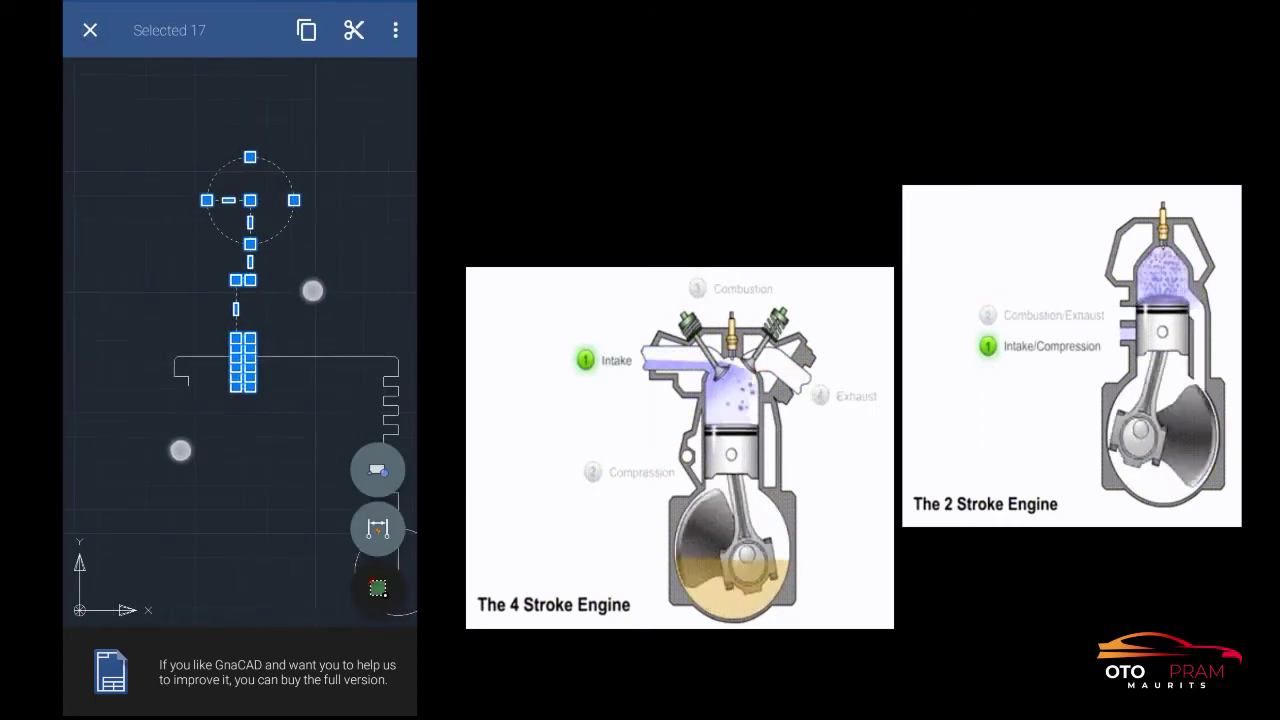
{"action": "scroll", "coordinate": [246, 372], "scroll_direction": "up", "scroll_amount": 5}
- Rotate the half-profile 180° about its groove corner
{"action": "left_click", "coordinate": [393, 28]}
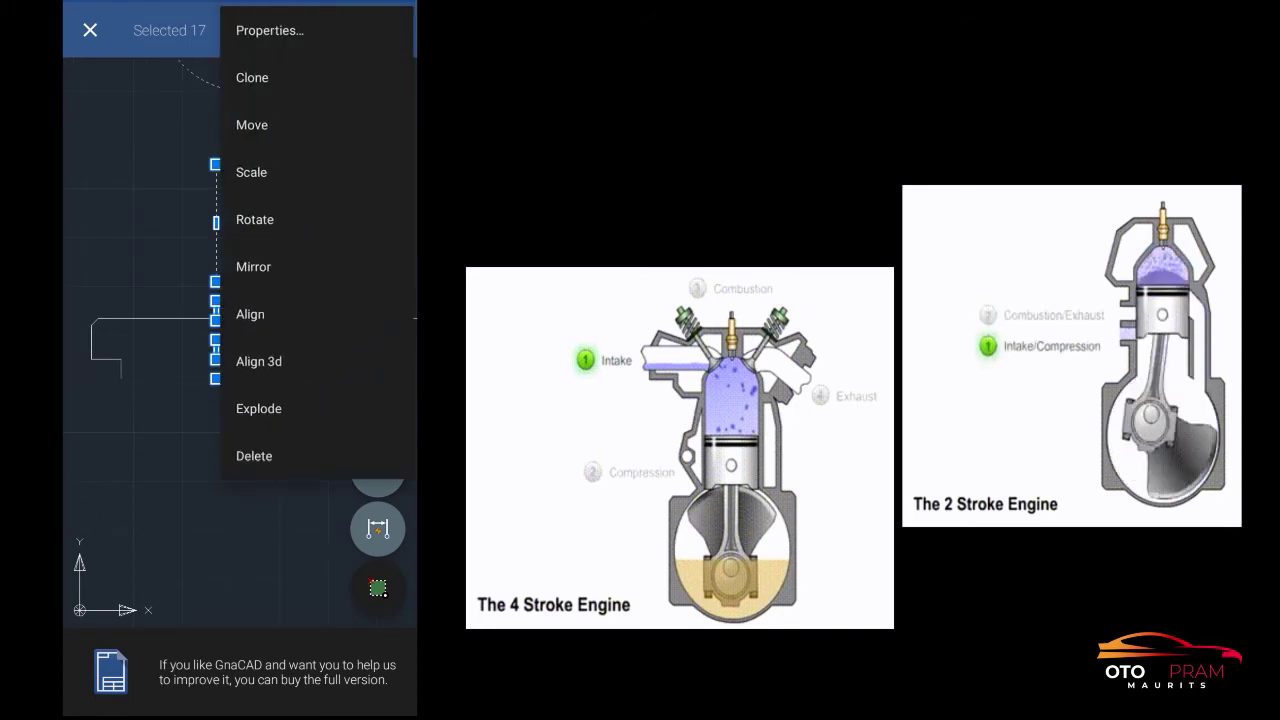
{"action": "left_click", "coordinate": [255, 219]}
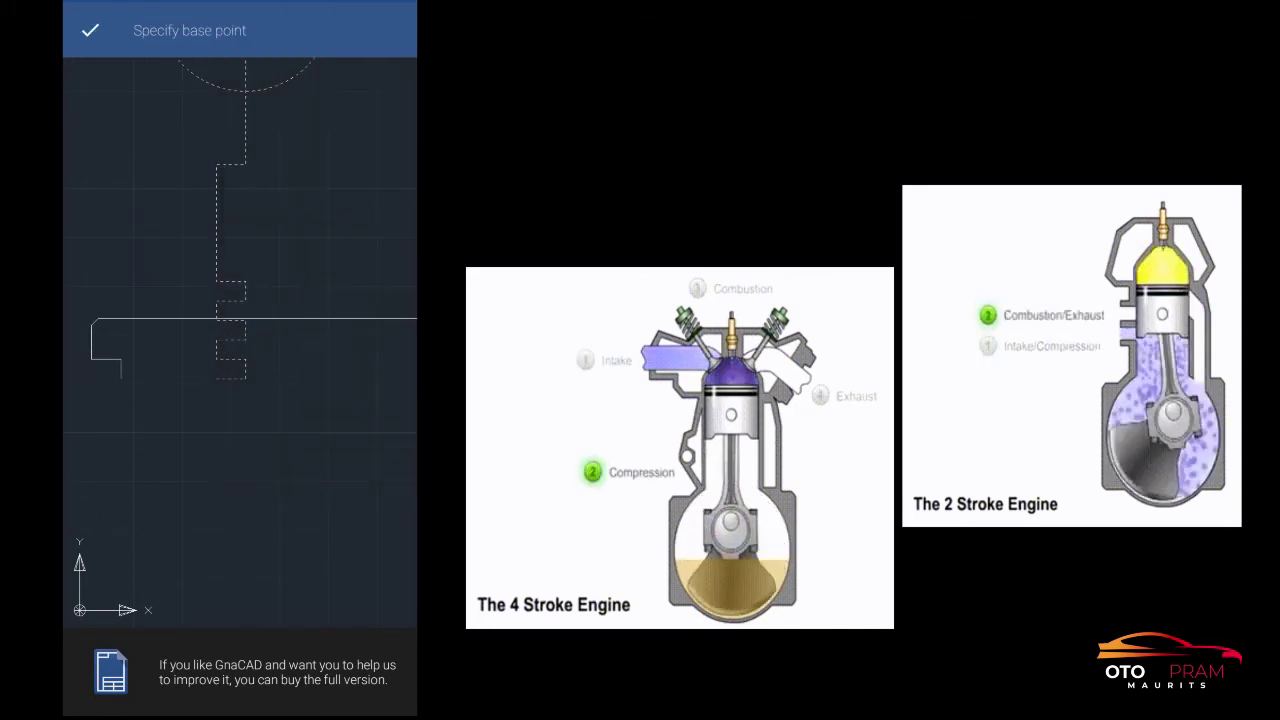
{"action": "left_click", "coordinate": [216, 380]}
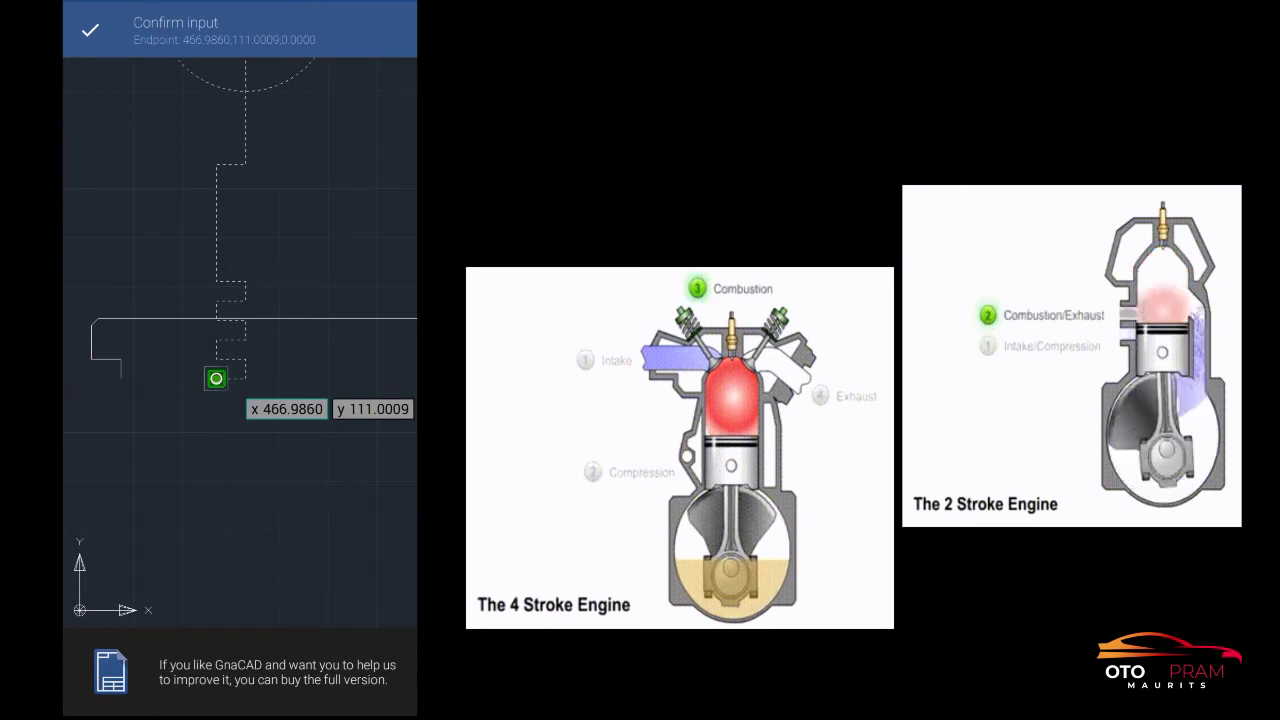
{"action": "left_click", "coordinate": [90, 30]}
{"action": "left_click", "coordinate": [168, 377]}
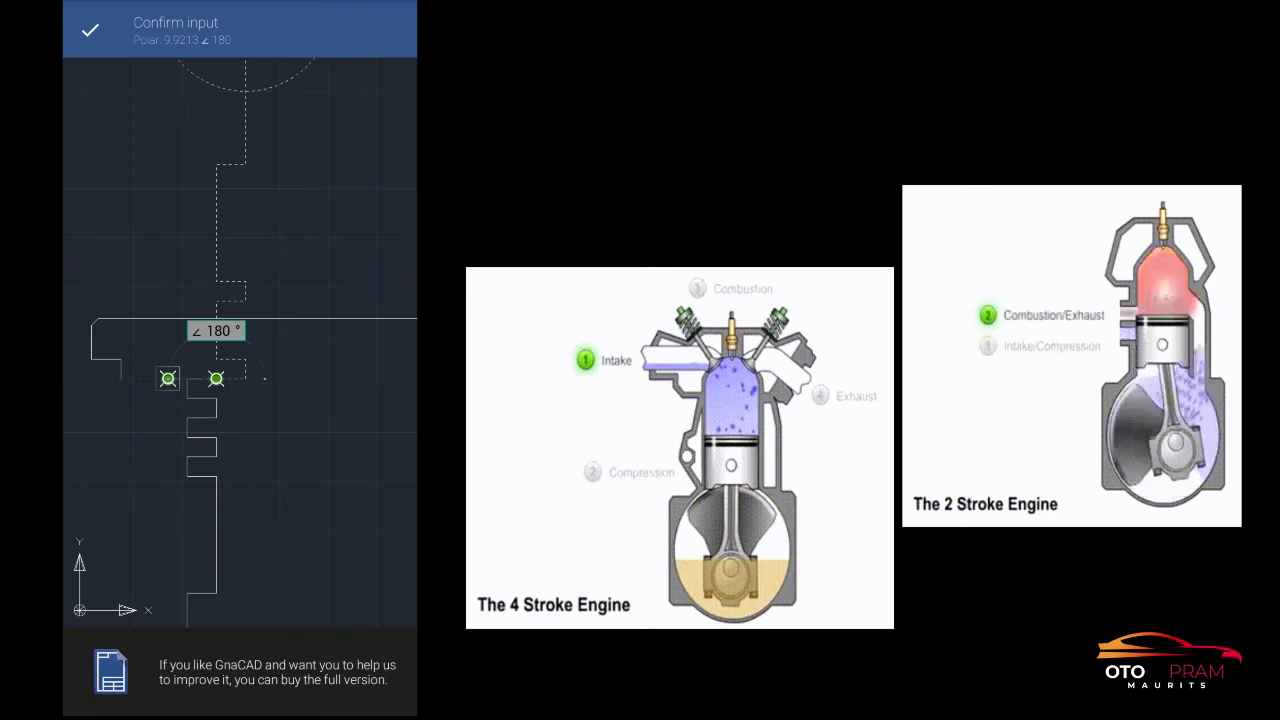
{"action": "left_click", "coordinate": [90, 30]}
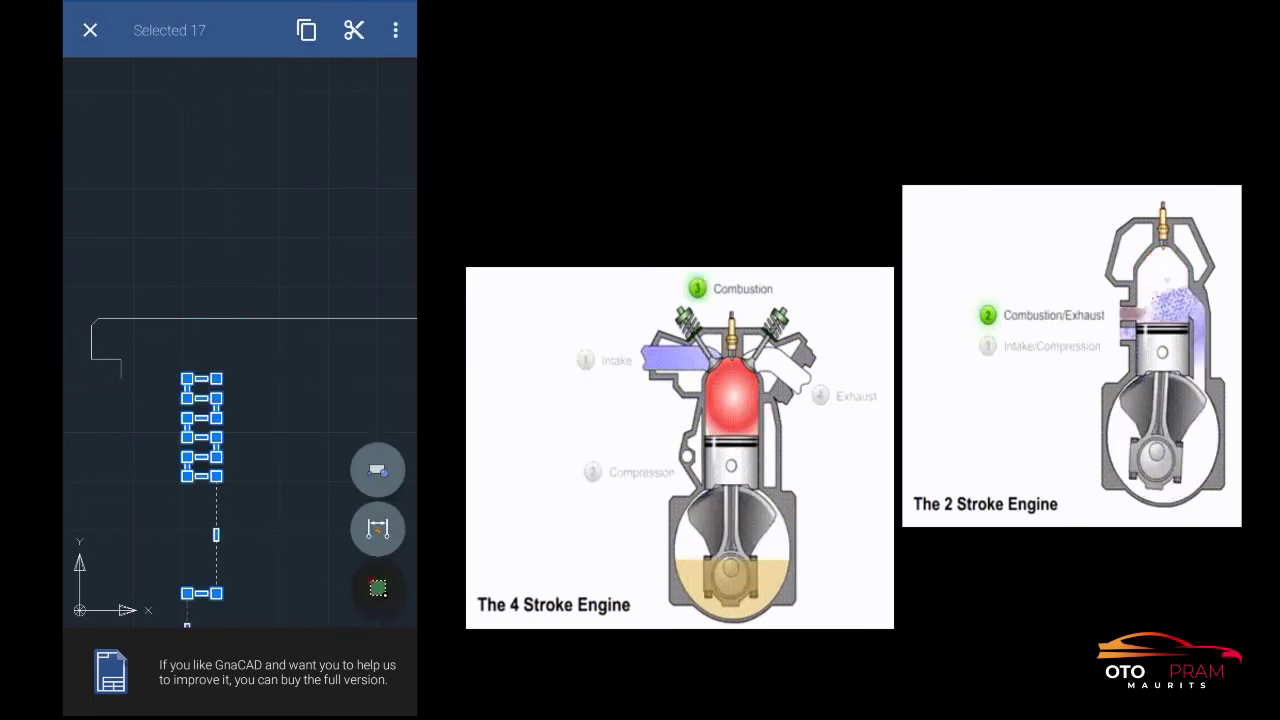
{"action": "scroll", "coordinate": [207, 390], "scroll_direction": "down", "scroll_amount": 3}
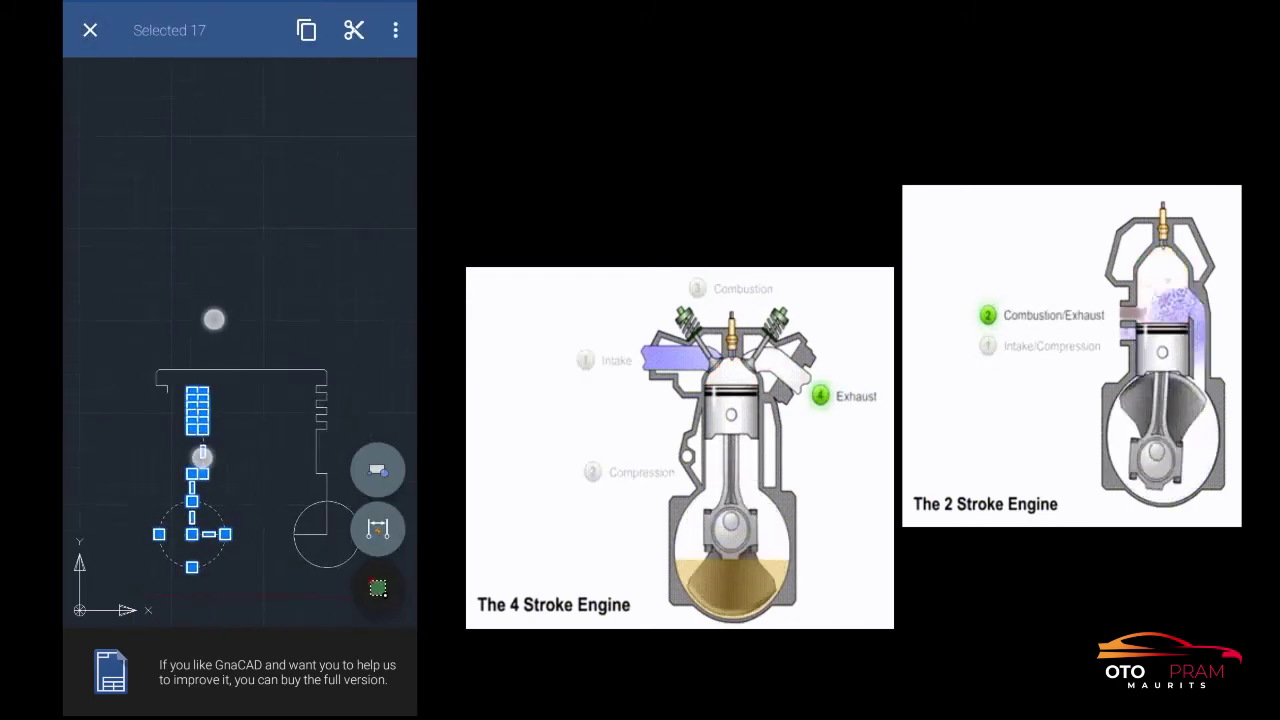
{"action": "scroll", "coordinate": [207, 390], "scroll_direction": "up", "scroll_amount": 3}
{"action": "scroll", "coordinate": [207, 390], "scroll_direction": "up", "scroll_amount": 2}
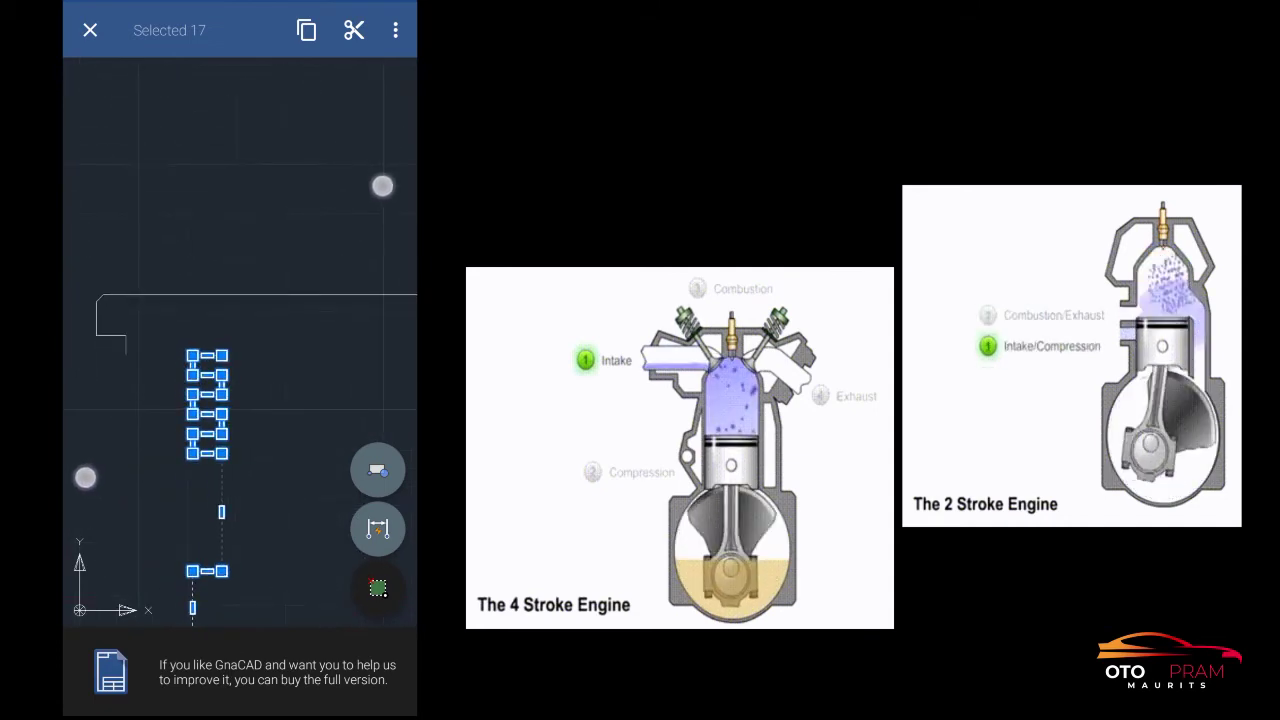
{"action": "scroll", "coordinate": [231, 335], "scroll_direction": "down", "scroll_amount": 3}
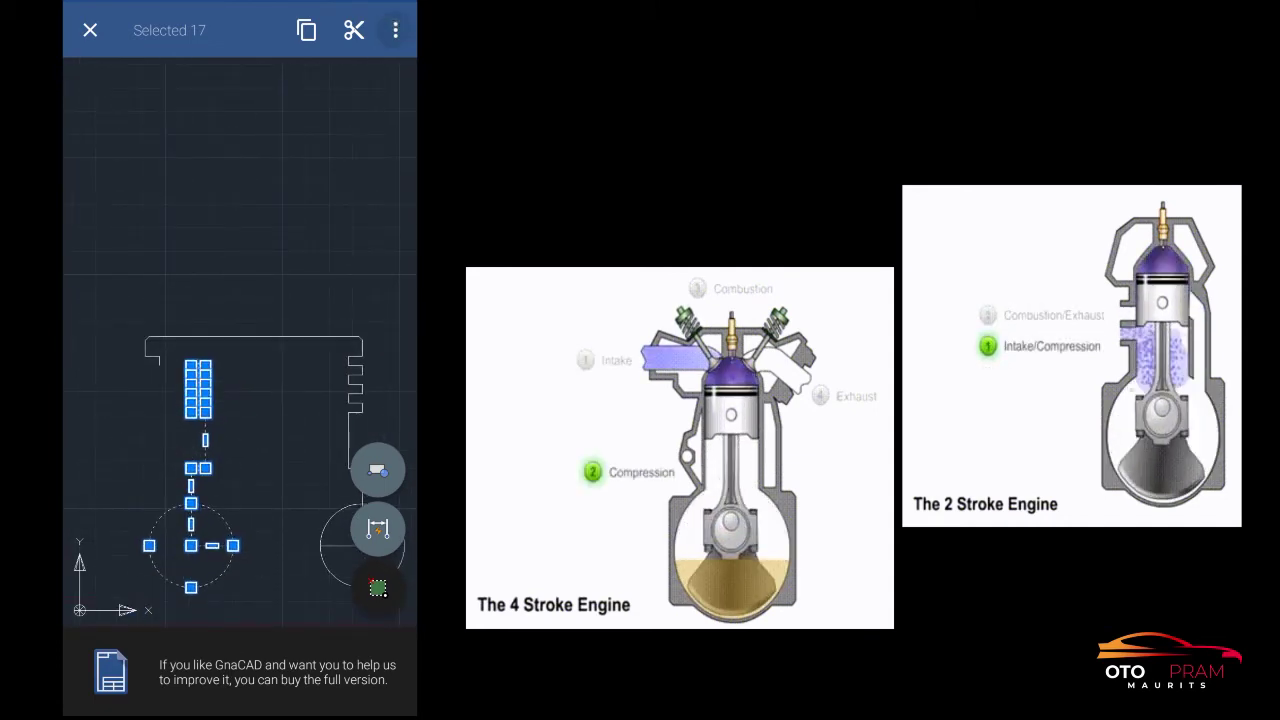
- Move the half-profile 19.6232 mm left at 180° from its groove corner, then deselect it
{"action": "left_click", "coordinate": [395, 30]}
{"action": "left_click", "coordinate": [254, 126]}
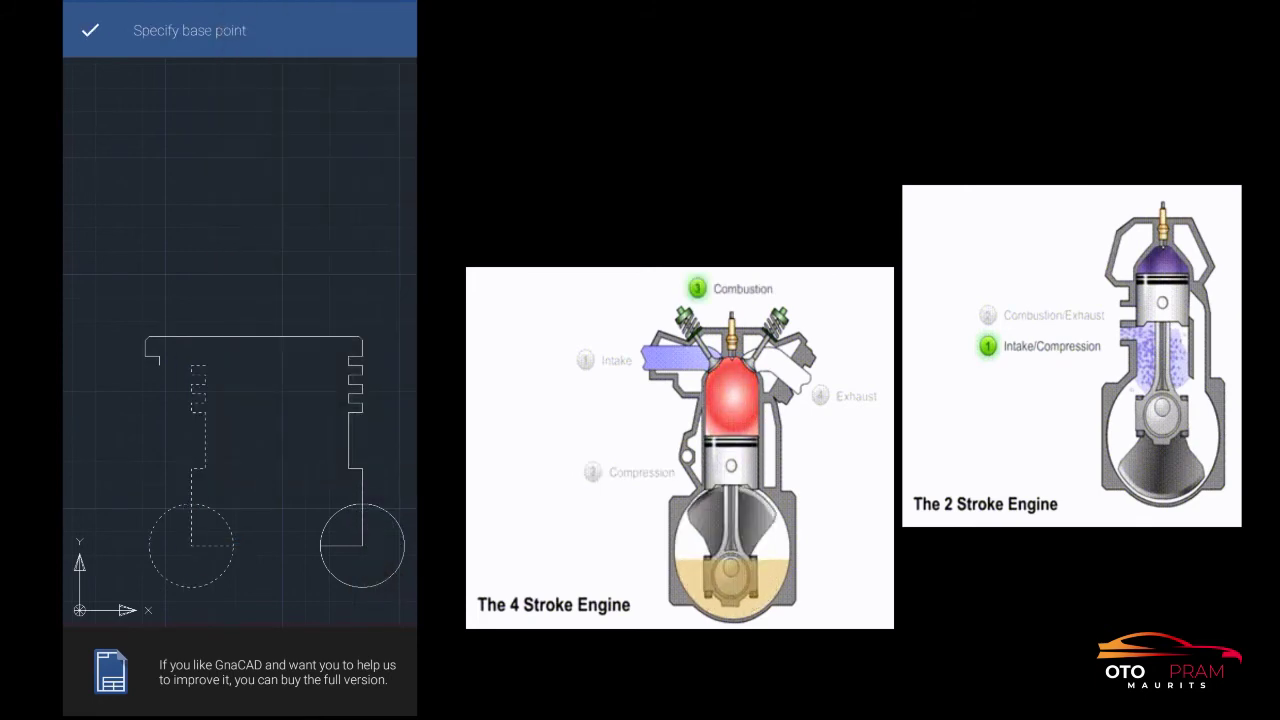
{"action": "scroll", "coordinate": [235, 378], "scroll_direction": "up", "scroll_amount": 3}
{"action": "left_click", "coordinate": [205, 290]}
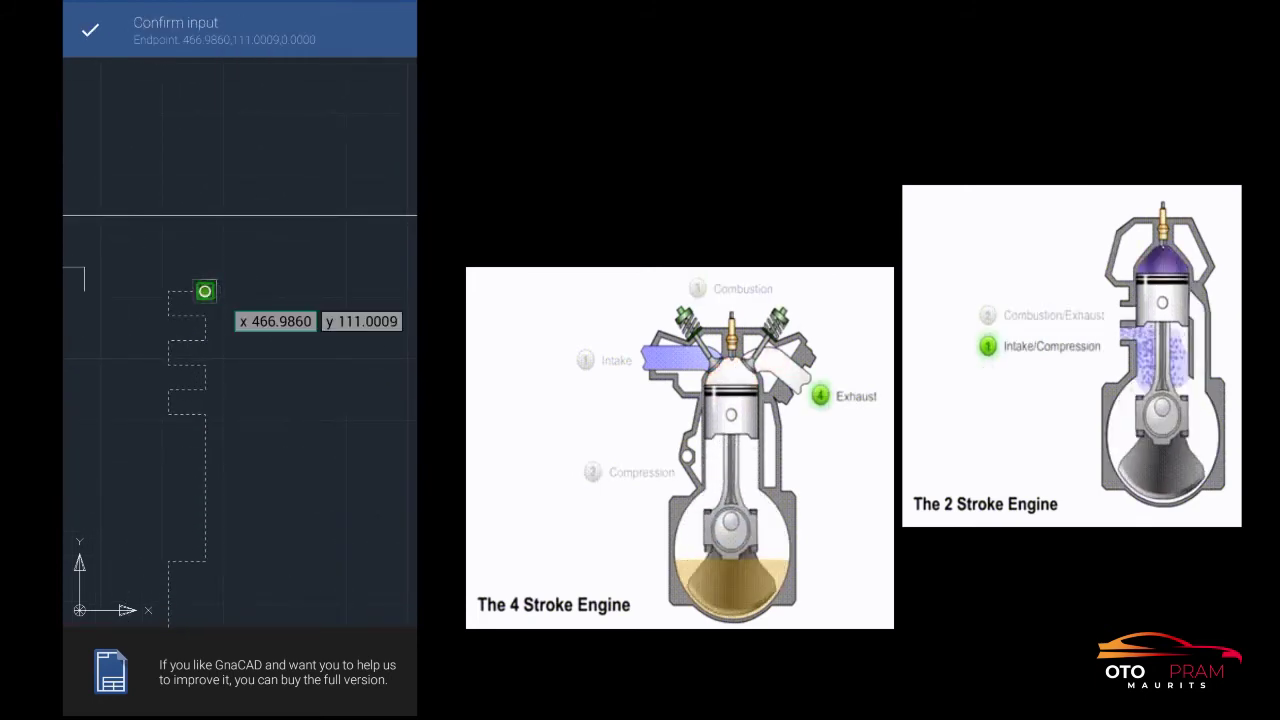
{"action": "left_click", "coordinate": [88, 24]}
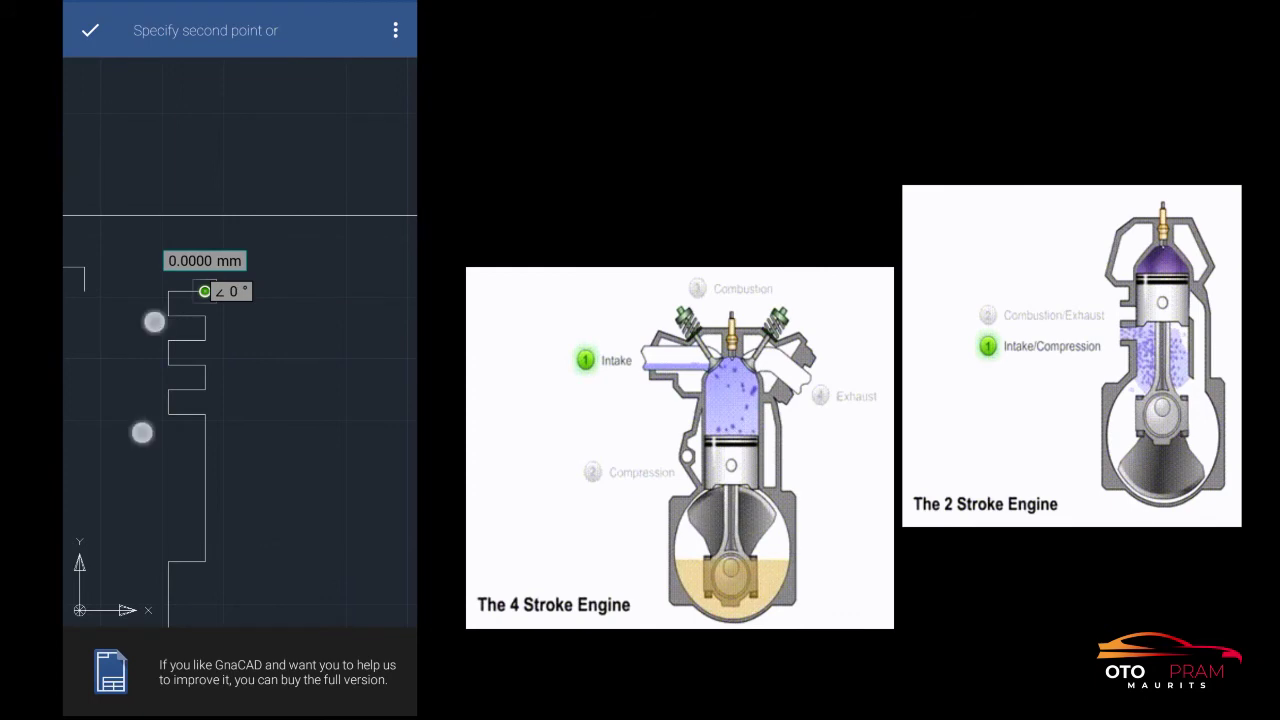
{"action": "left_click_drag", "start_coordinate": [154, 321], "coordinate": [243, 348]}
{"action": "left_click", "coordinate": [397, 287]}
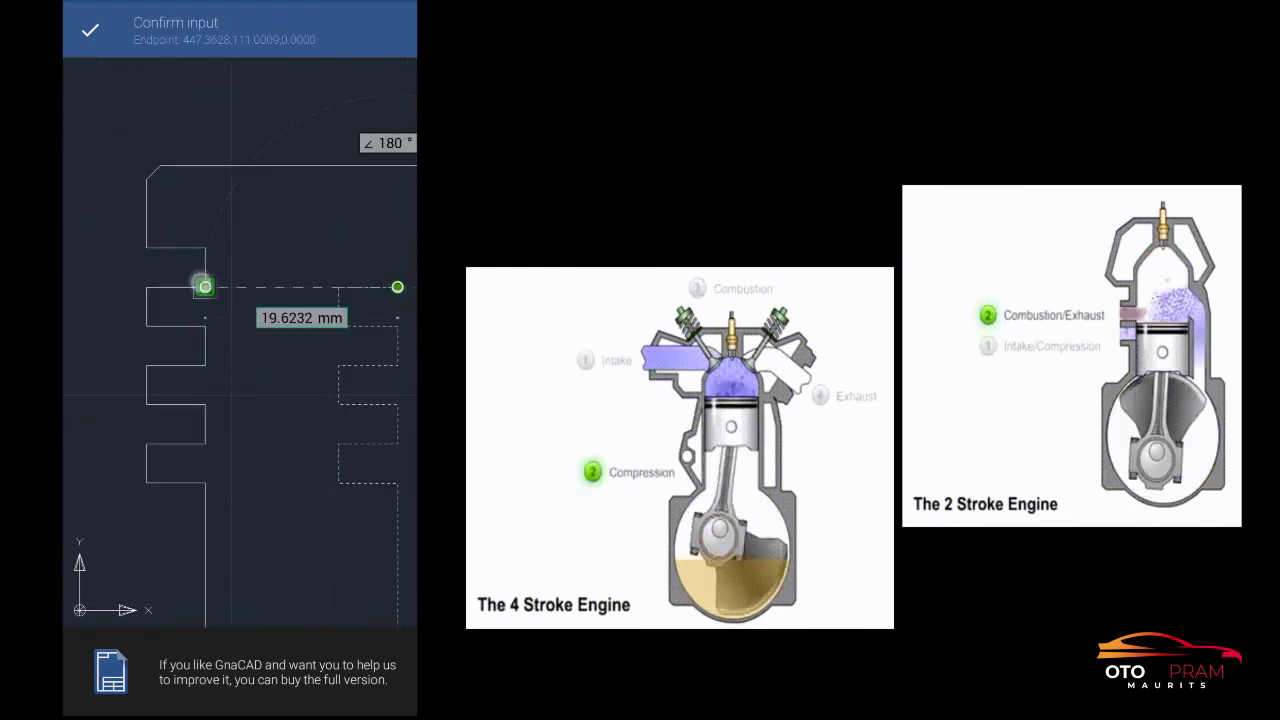
{"action": "left_click", "coordinate": [90, 30]}
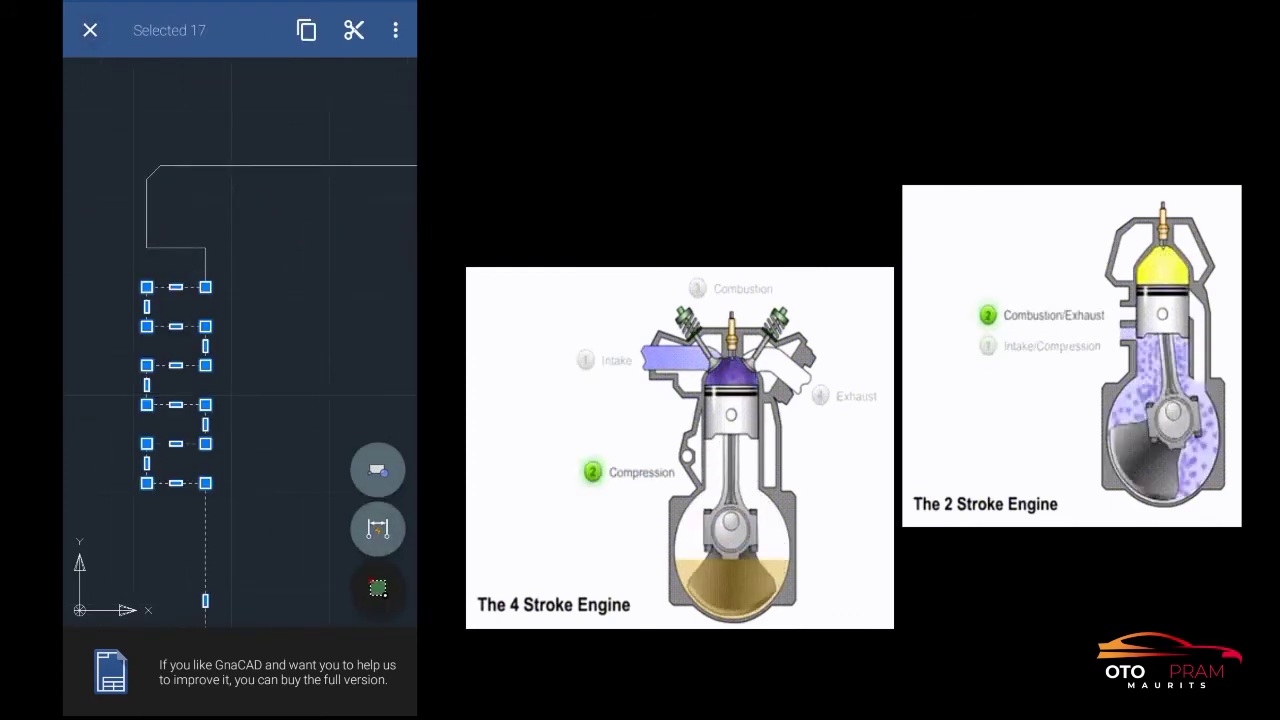
{"action": "left_click", "coordinate": [90, 30]}
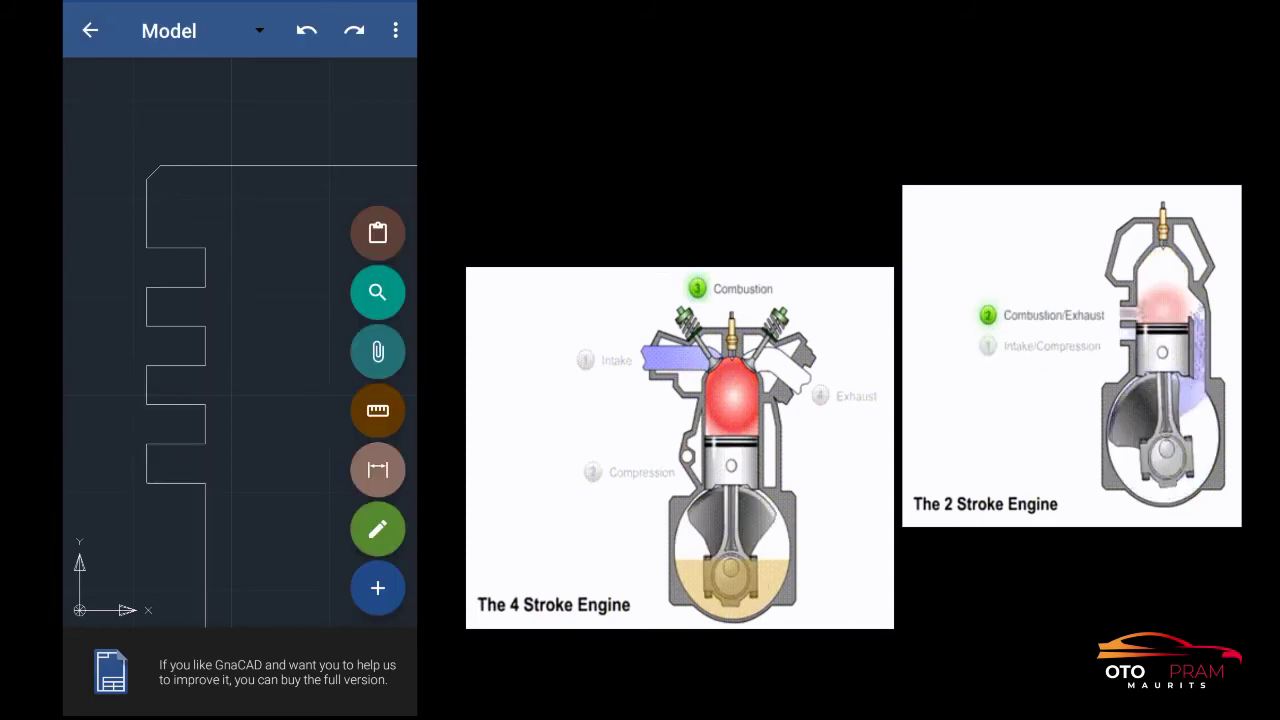
{"action": "scroll", "coordinate": [214, 346], "scroll_direction": "down", "scroll_amount": 5}
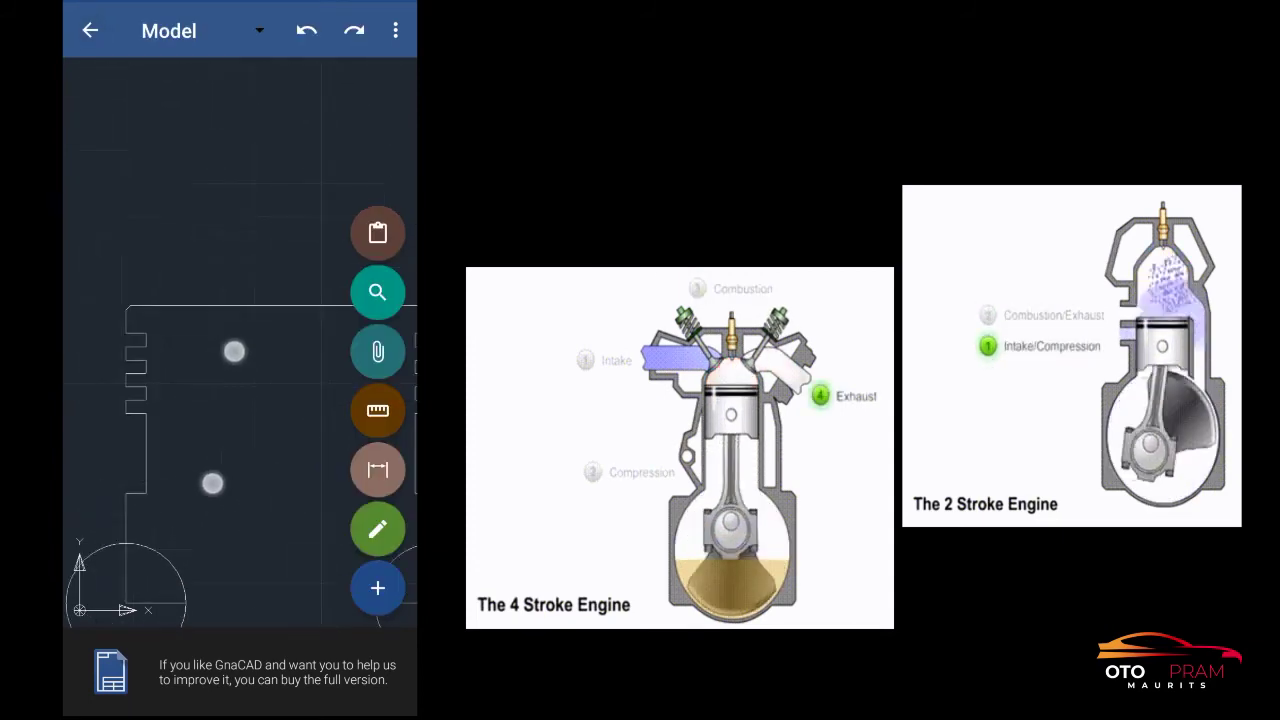
{"action": "scroll", "coordinate": [228, 385], "scroll_direction": "down", "scroll_amount": 5}
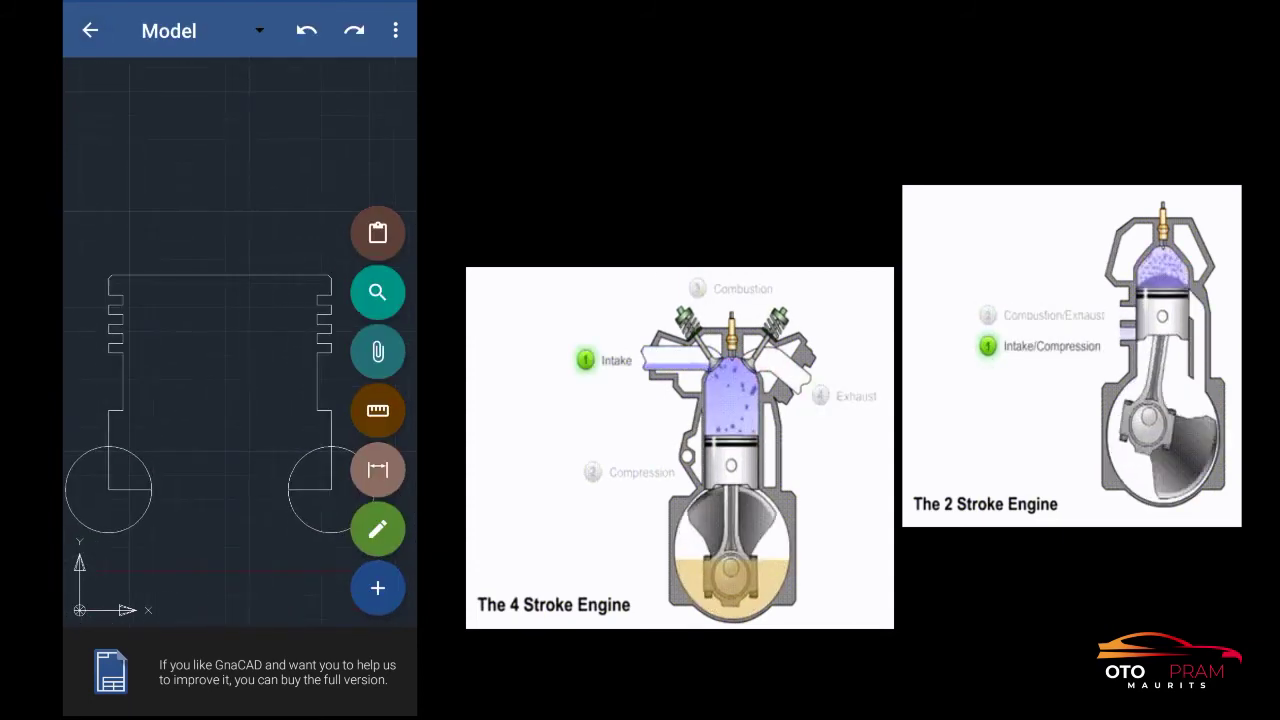
{"action": "scroll", "coordinate": [228, 430], "scroll_direction": "down", "scroll_amount": 3}
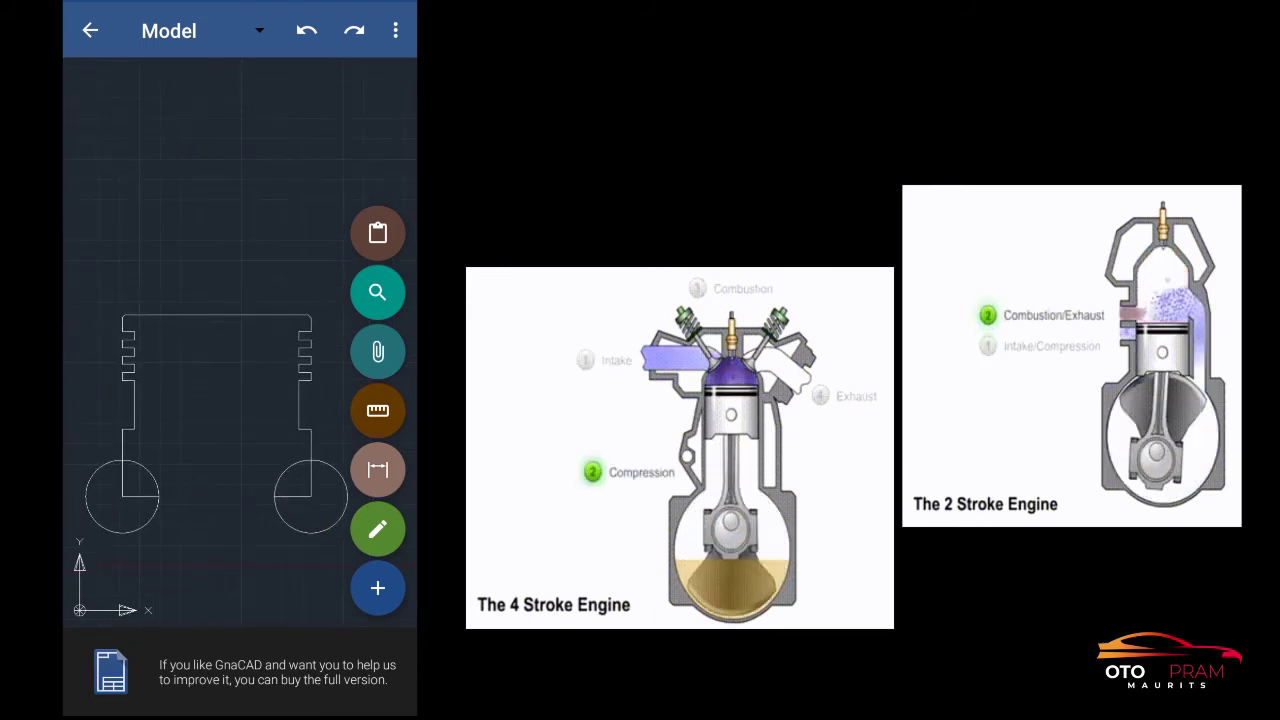
{"action": "left_click_drag", "start_coordinate": [280, 519], "coordinate": [291, 412]}
- Draw a horizontal line from the left pin circle centre to the right pin circle centre
{"action": "left_click", "coordinate": [378, 529]}
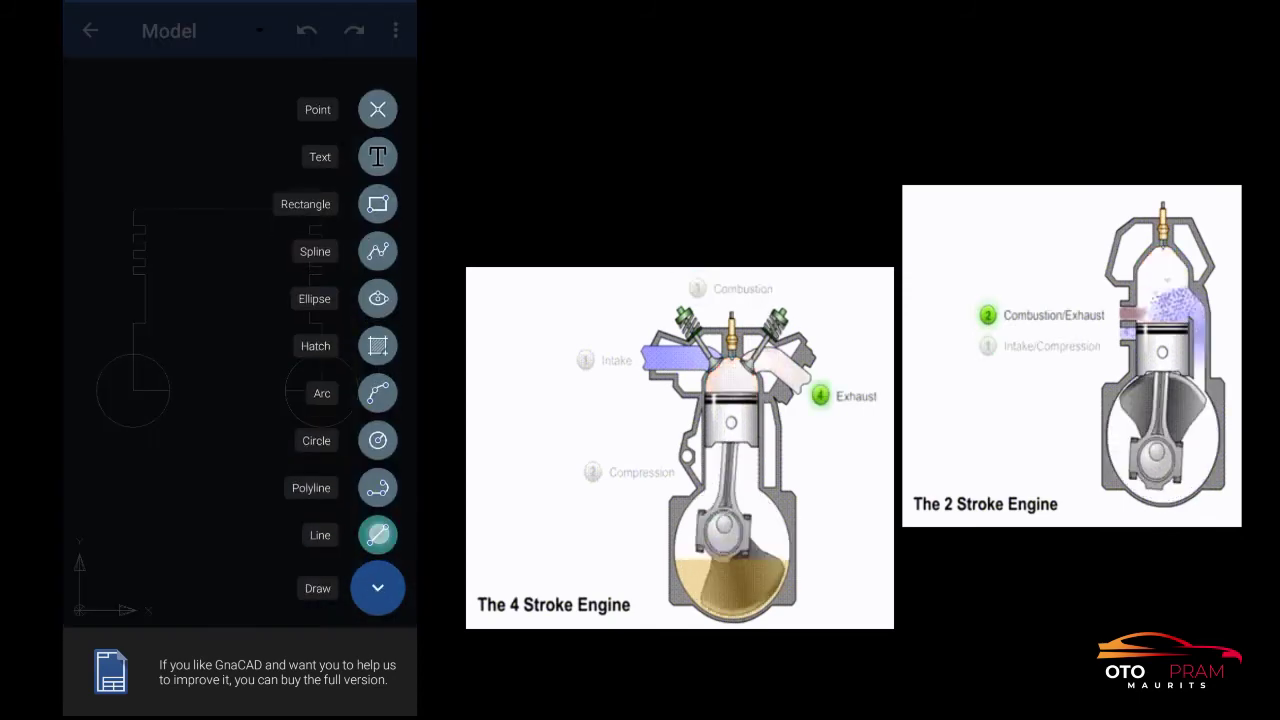
{"action": "left_click", "coordinate": [378, 535]}
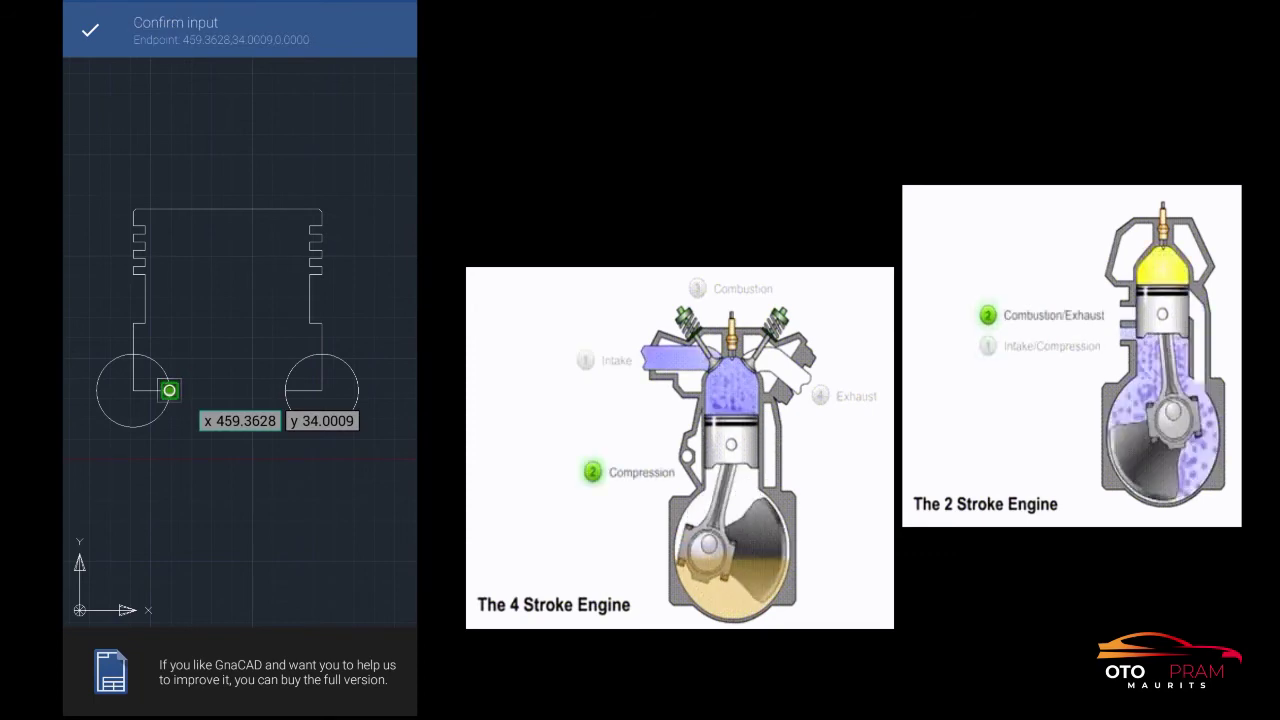
{"action": "left_click_drag", "start_coordinate": [169, 390], "coordinate": [286, 390]}
{"action": "left_click", "coordinate": [90, 30]}
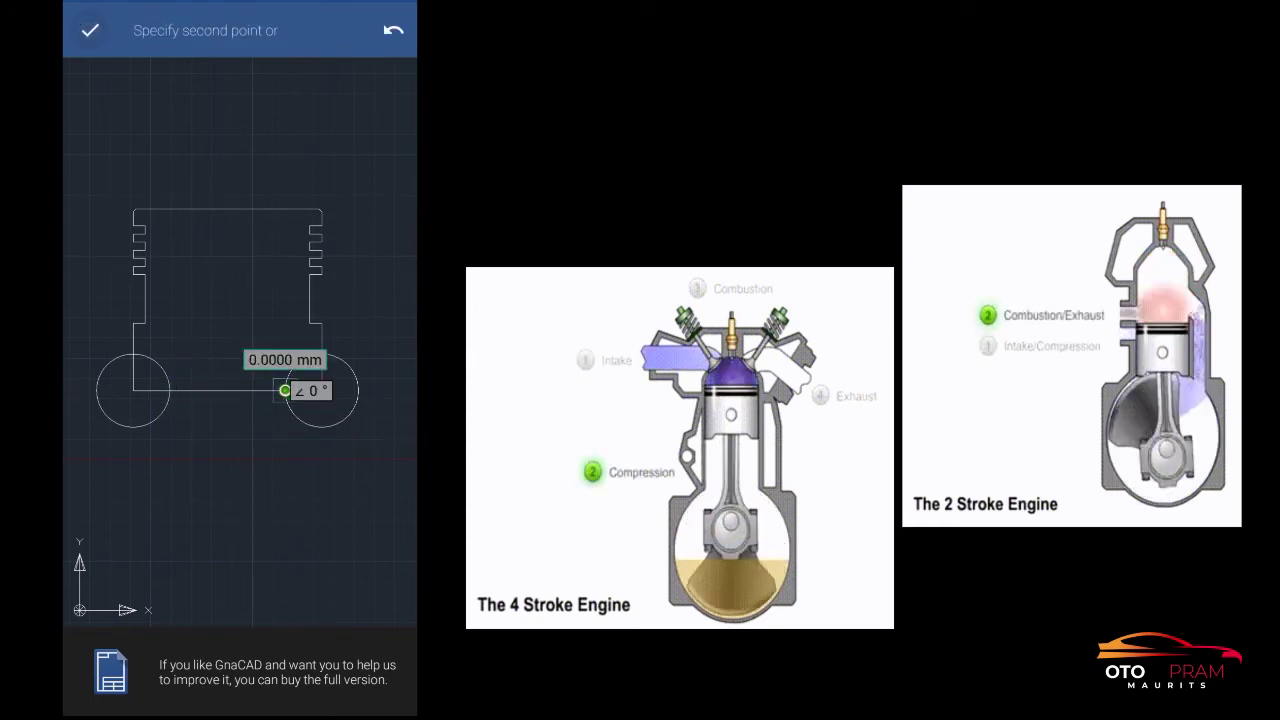
{"action": "left_click", "coordinate": [90, 30]}
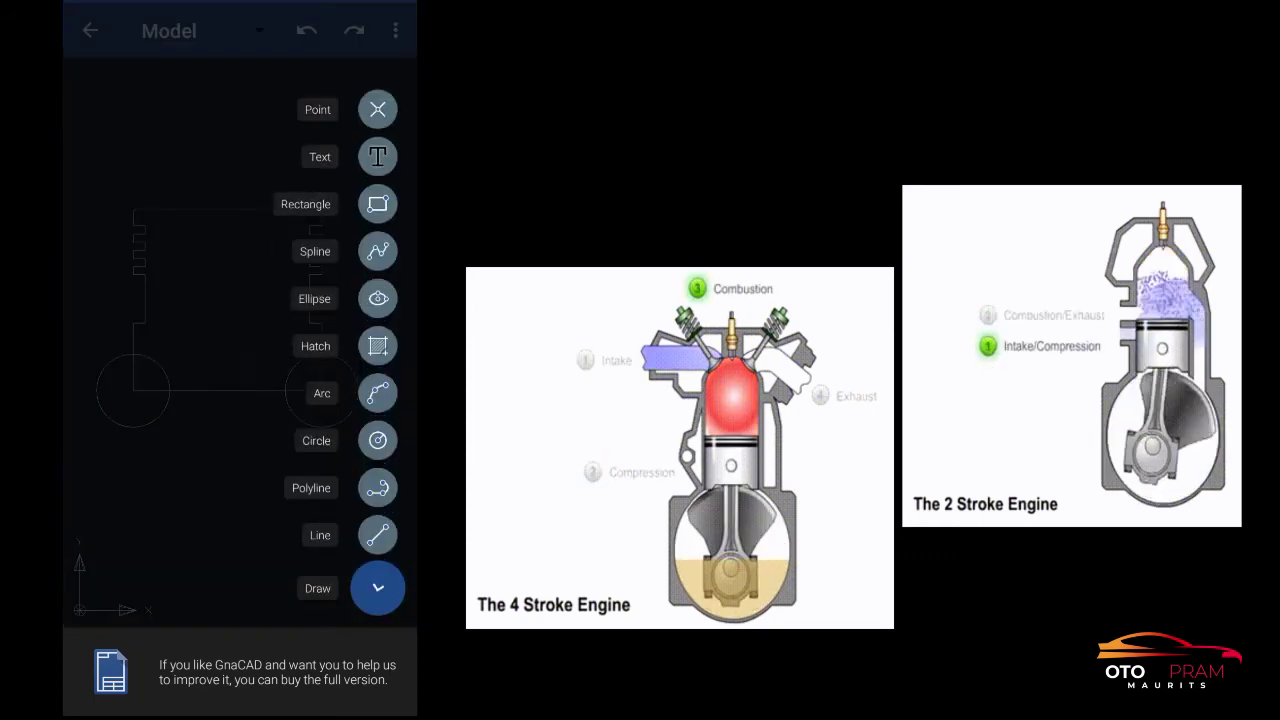
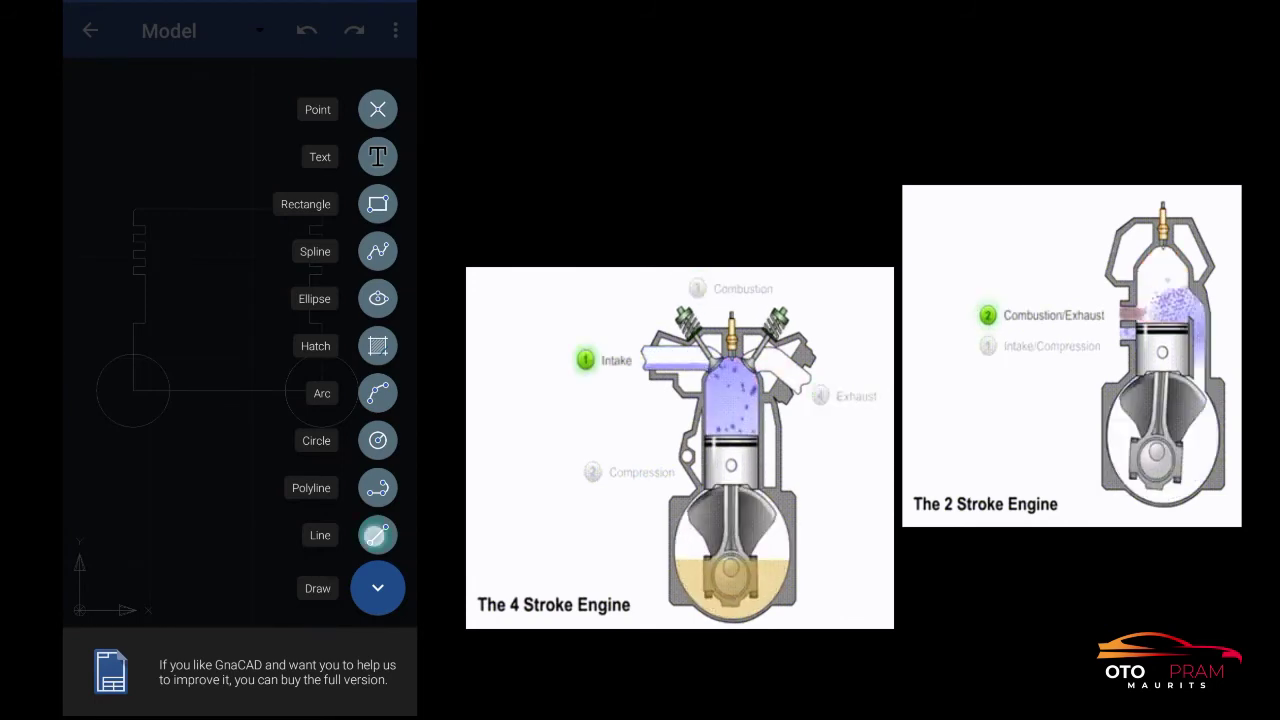
- Draw a horizontal line from the left groove's top corner across to the right groove corner
{"action": "left_click", "coordinate": [377, 535]}
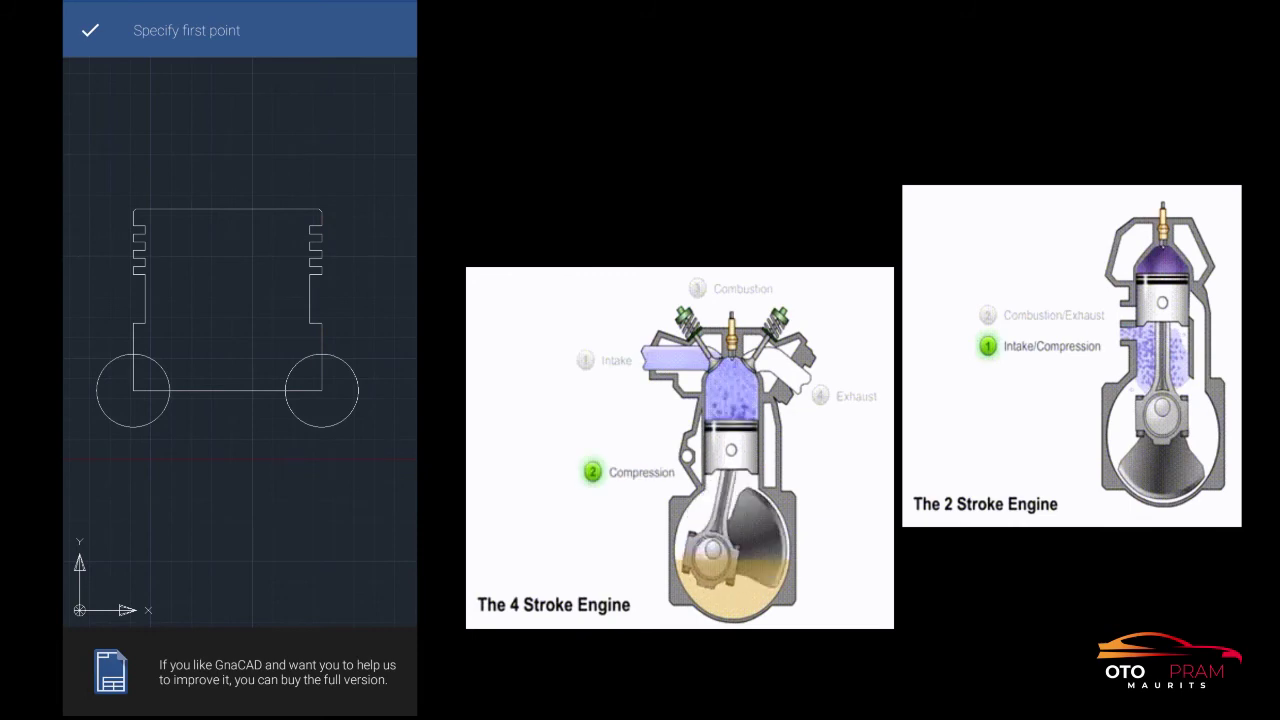
{"action": "scroll", "coordinate": [207, 270], "scroll_direction": "up", "scroll_amount": 5}
{"action": "left_click_drag", "start_coordinate": [163, 243], "coordinate": [248, 323]}
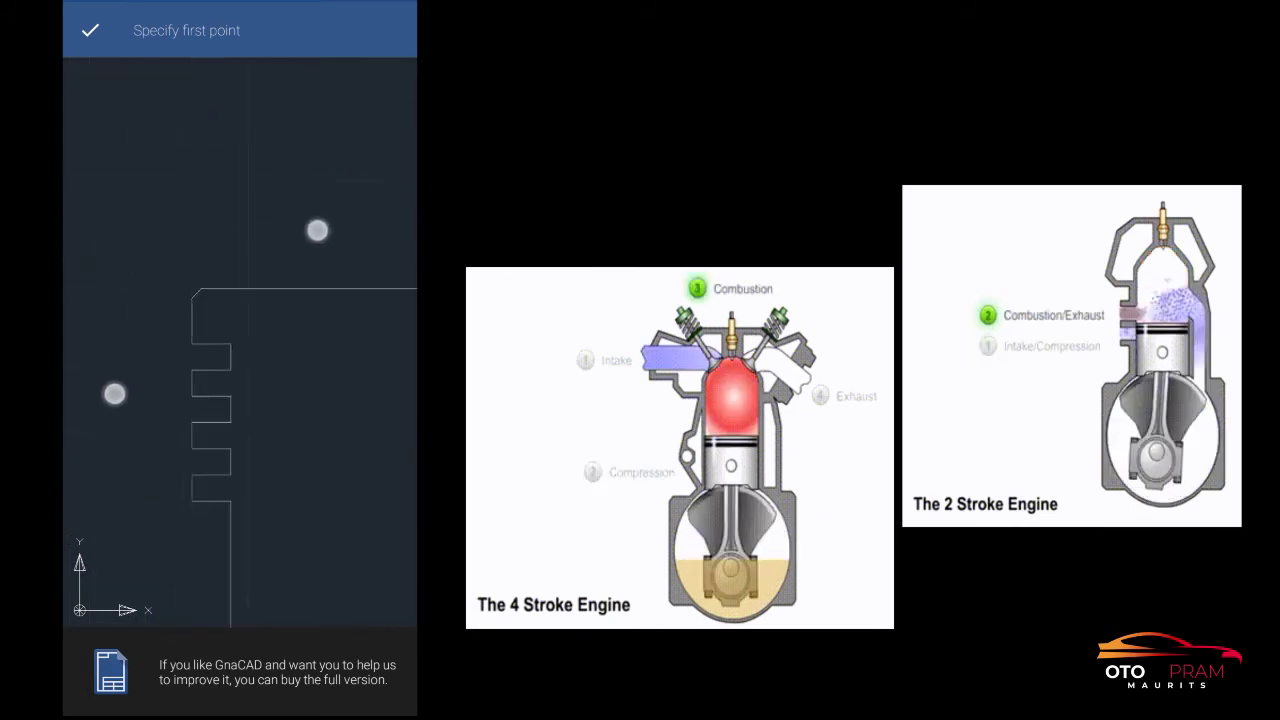
{"action": "scroll", "coordinate": [215, 311], "scroll_direction": "up", "scroll_amount": 3}
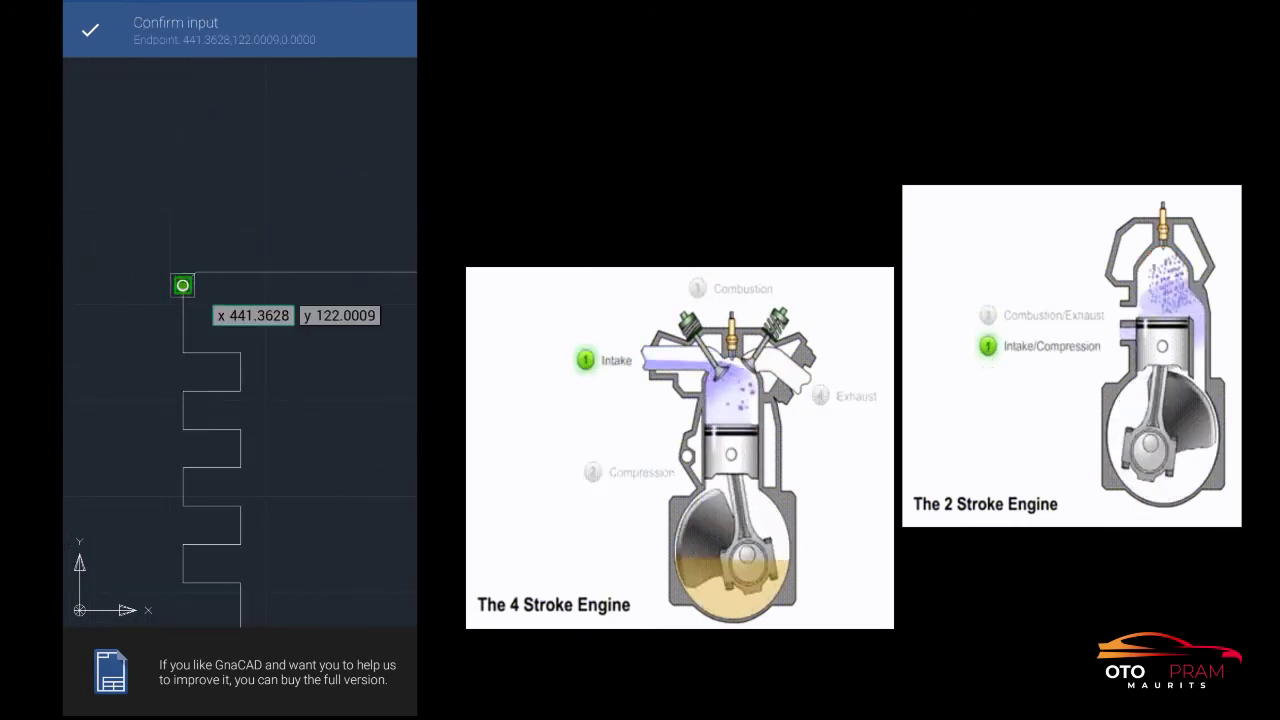
{"action": "left_click", "coordinate": [90, 30]}
{"action": "scroll", "coordinate": [240, 380], "scroll_direction": "down", "scroll_amount": 2}
{"action": "scroll", "coordinate": [240, 370], "scroll_direction": "down", "scroll_amount": 2}
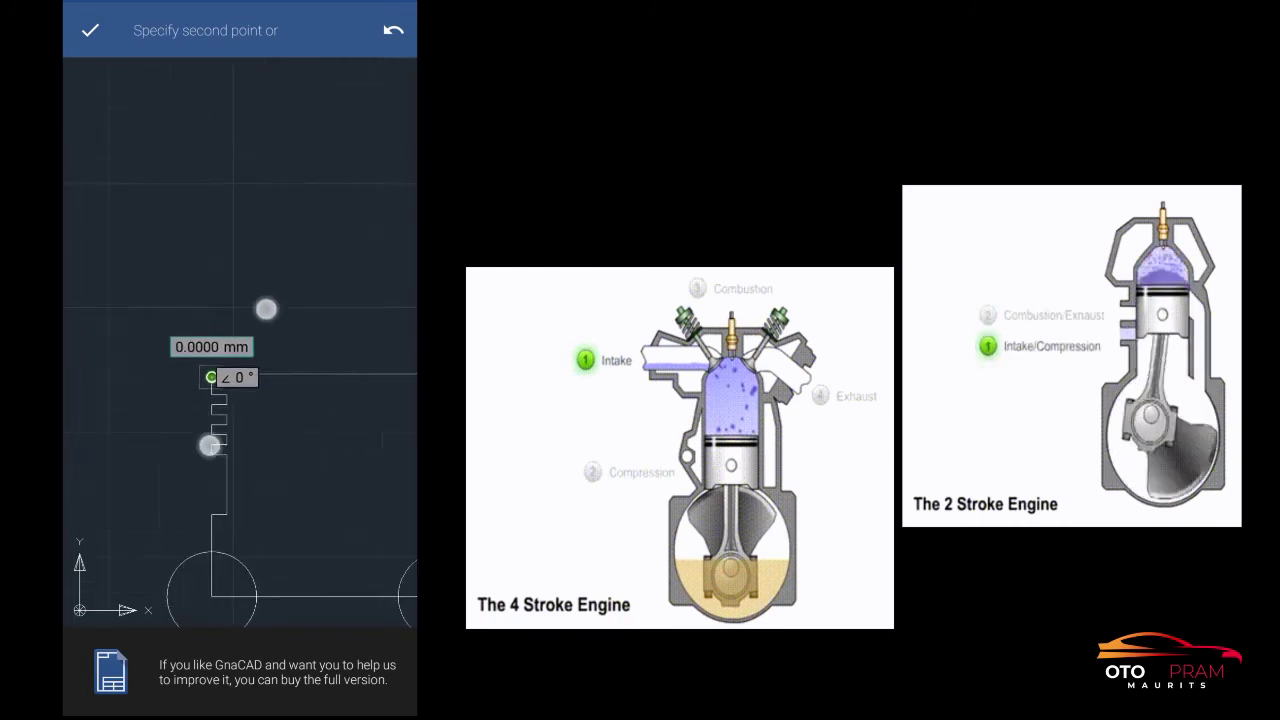
{"action": "scroll", "coordinate": [240, 400], "scroll_direction": "down", "scroll_amount": 2}
{"action": "scroll", "coordinate": [240, 420], "scroll_direction": "down", "scroll_amount": 2}
{"action": "scroll", "coordinate": [250, 370], "scroll_direction": "up", "scroll_amount": 3}
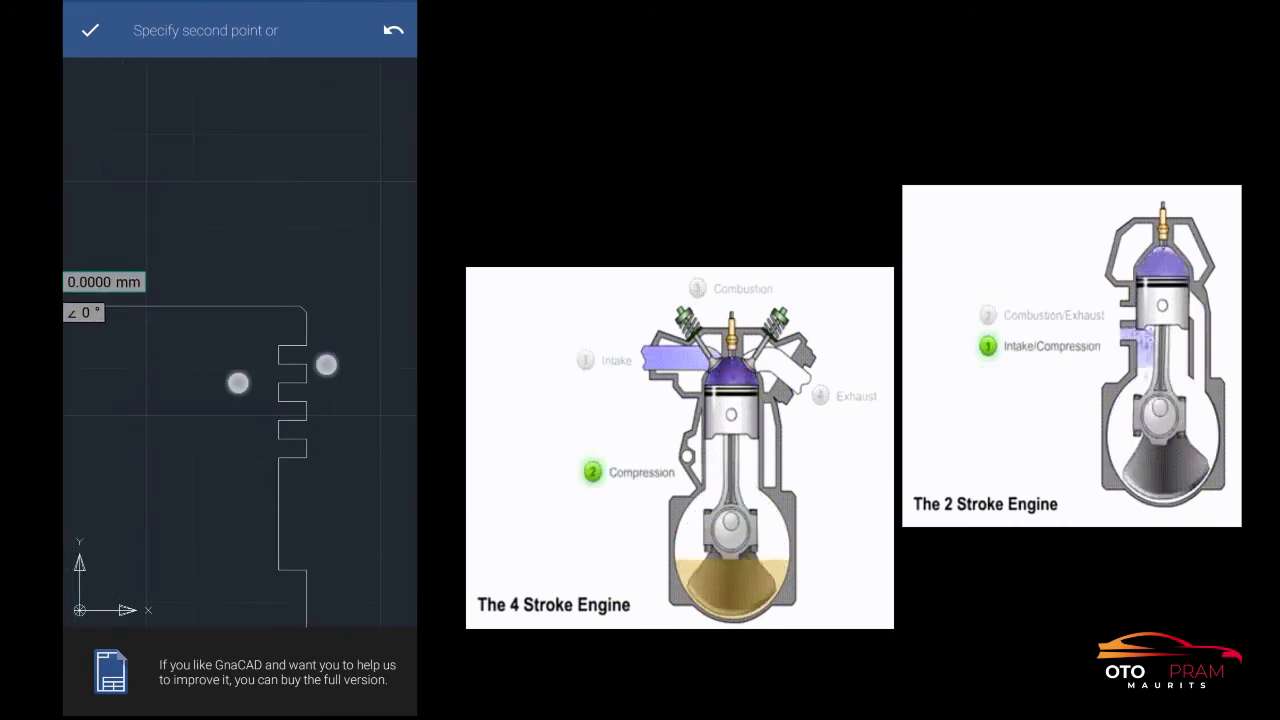
{"action": "scroll", "coordinate": [250, 364], "scroll_direction": "up", "scroll_amount": 2}
{"action": "left_click_drag", "start_coordinate": [286, 272], "coordinate": [289, 272]}
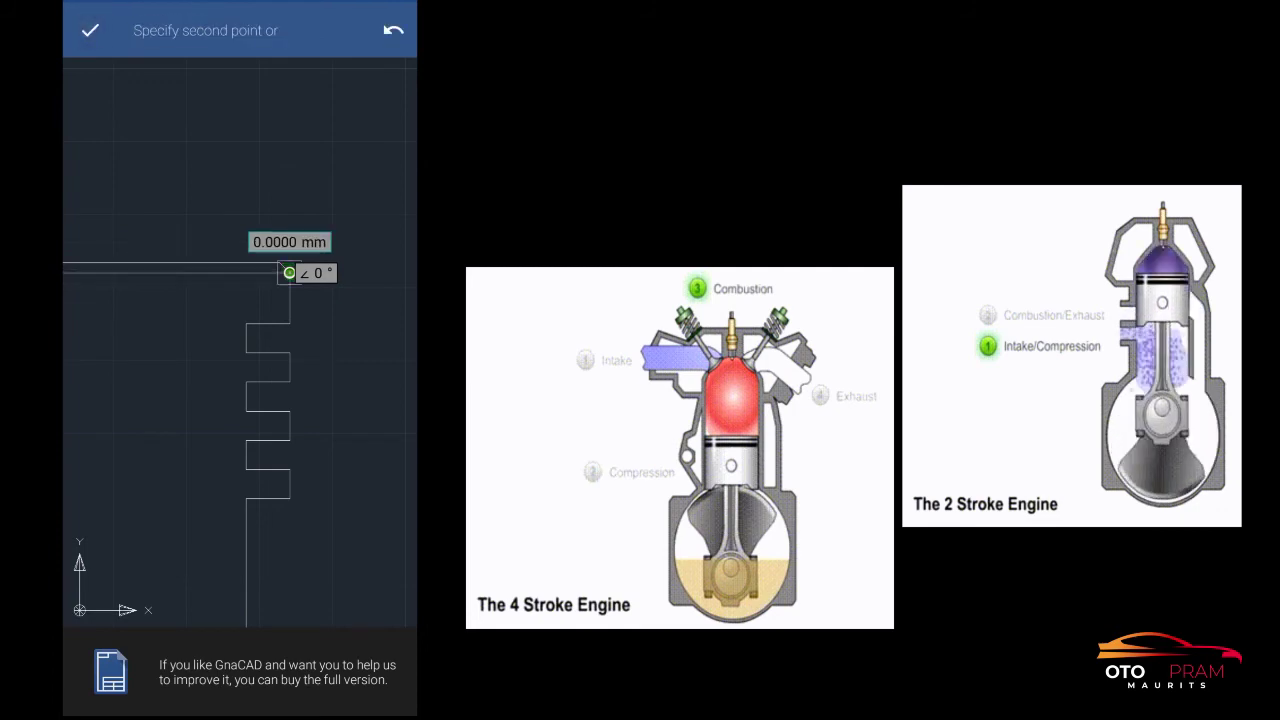
{"action": "left_click", "coordinate": [90, 30]}
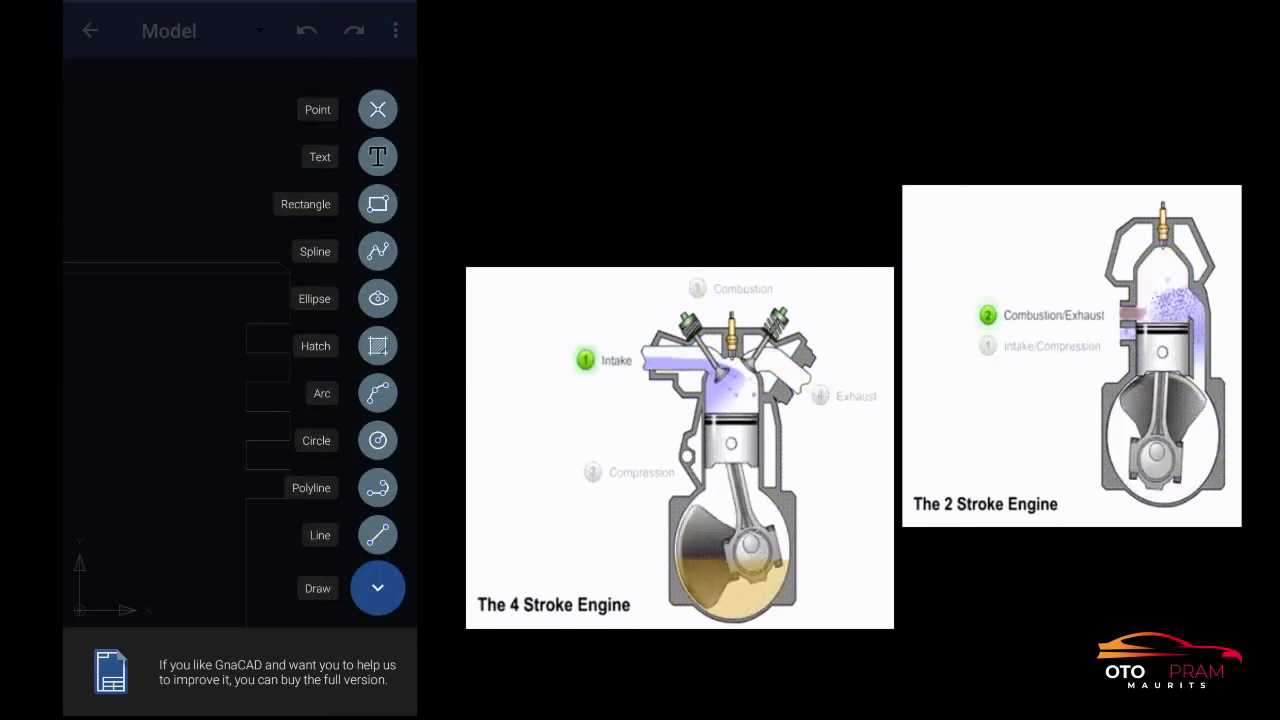
- Draw a second horizontal line from the right groove corner back to the matching left groove corner
{"action": "left_click", "coordinate": [378, 535]}
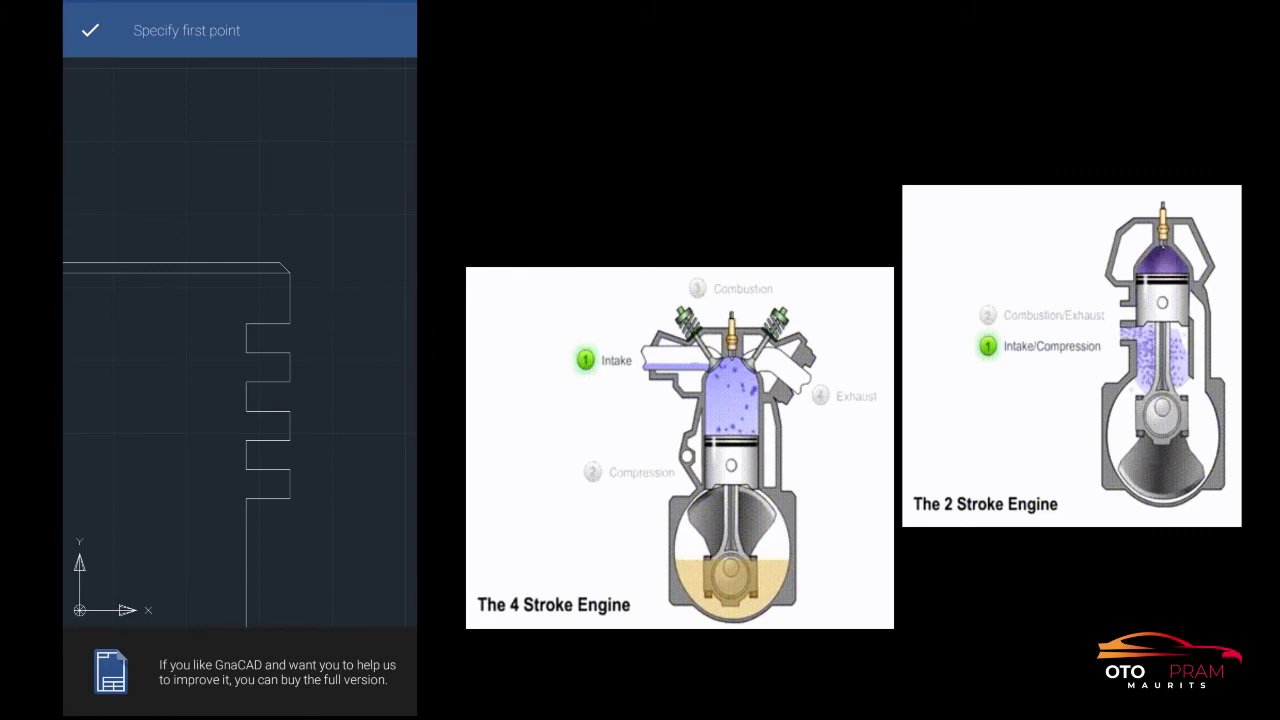
{"action": "left_click_drag", "start_coordinate": [225, 388], "coordinate": [338, 395]}
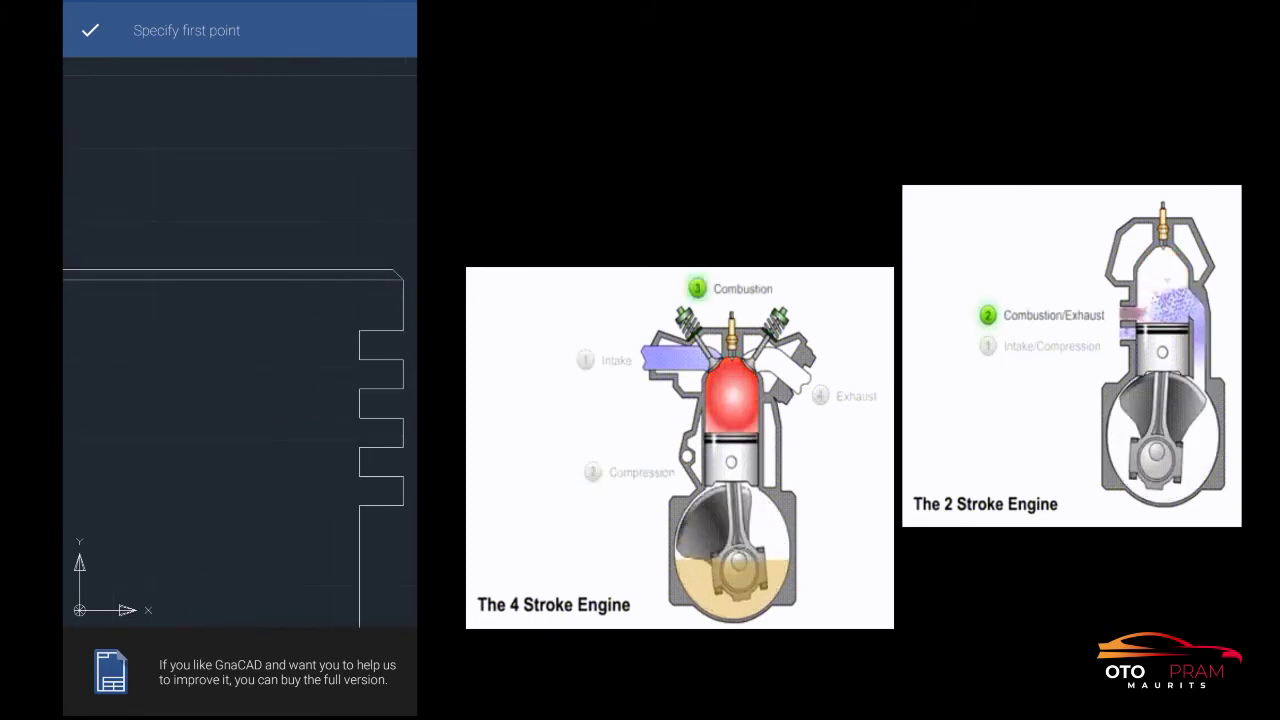
{"action": "left_click", "coordinate": [357, 327]}
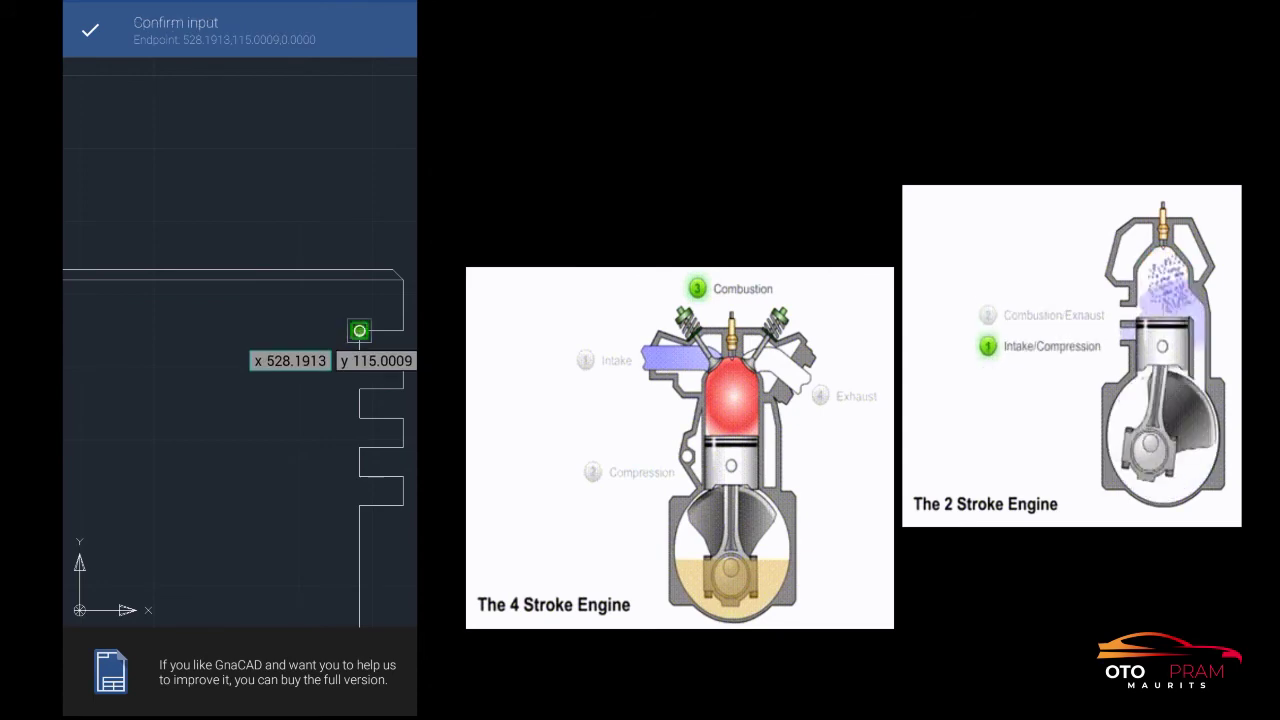
{"action": "left_click", "coordinate": [90, 30]}
{"action": "scroll", "coordinate": [238, 359], "scroll_direction": "down", "scroll_amount": 3}
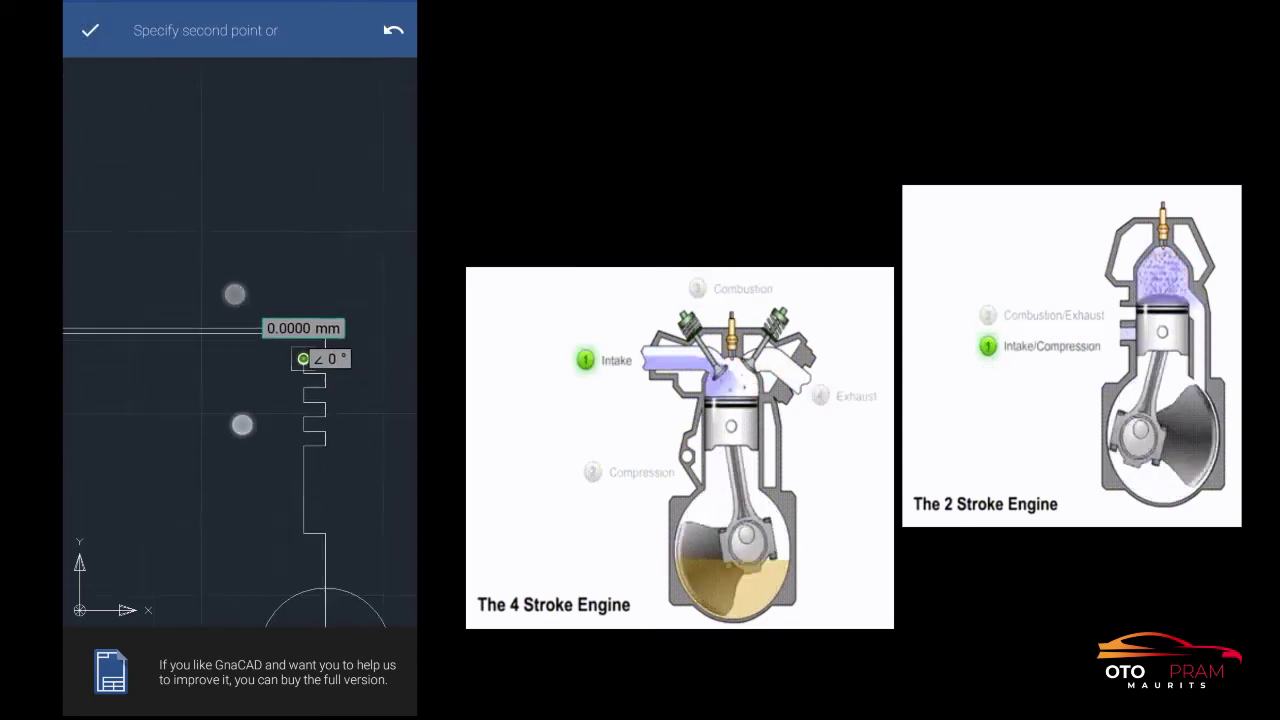
{"action": "middle_click_drag", "start_coordinate": [238, 359], "coordinate": [106, 357]}
{"action": "left_click", "coordinate": [191, 357]}
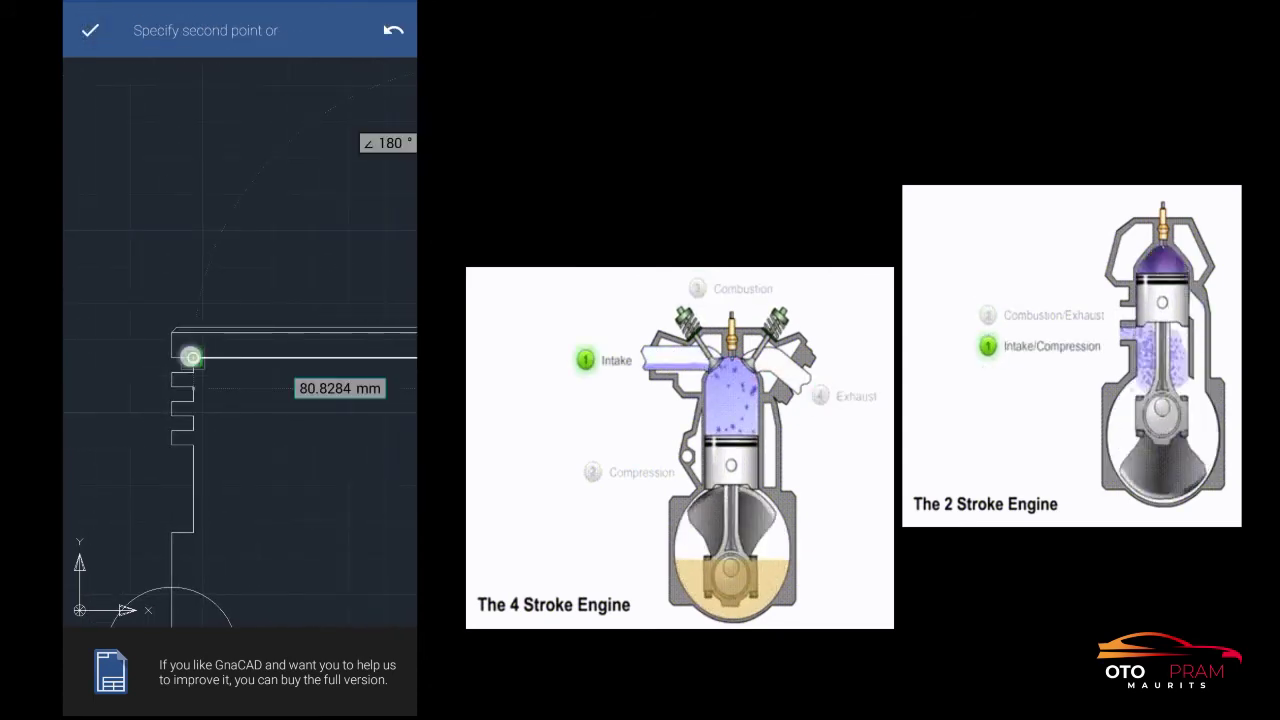
{"action": "left_click", "coordinate": [91, 31]}
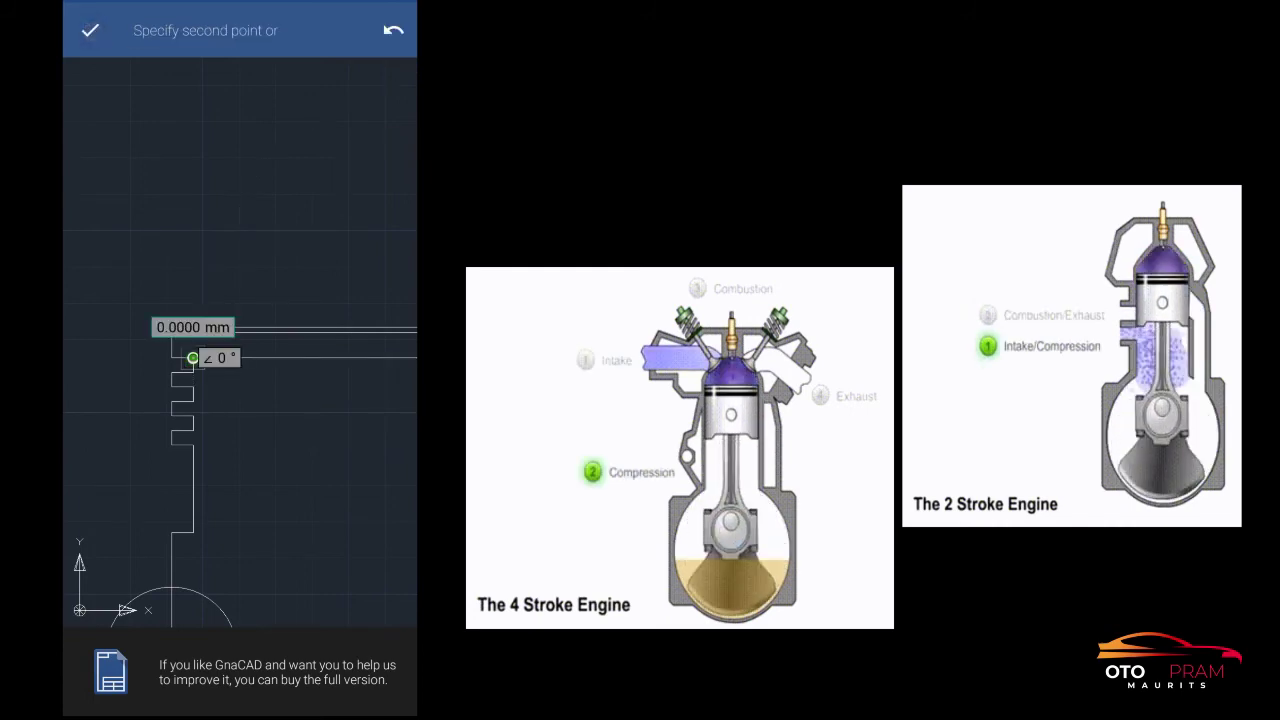
{"action": "left_click", "coordinate": [380, 586]}
{"action": "left_click", "coordinate": [380, 534]}
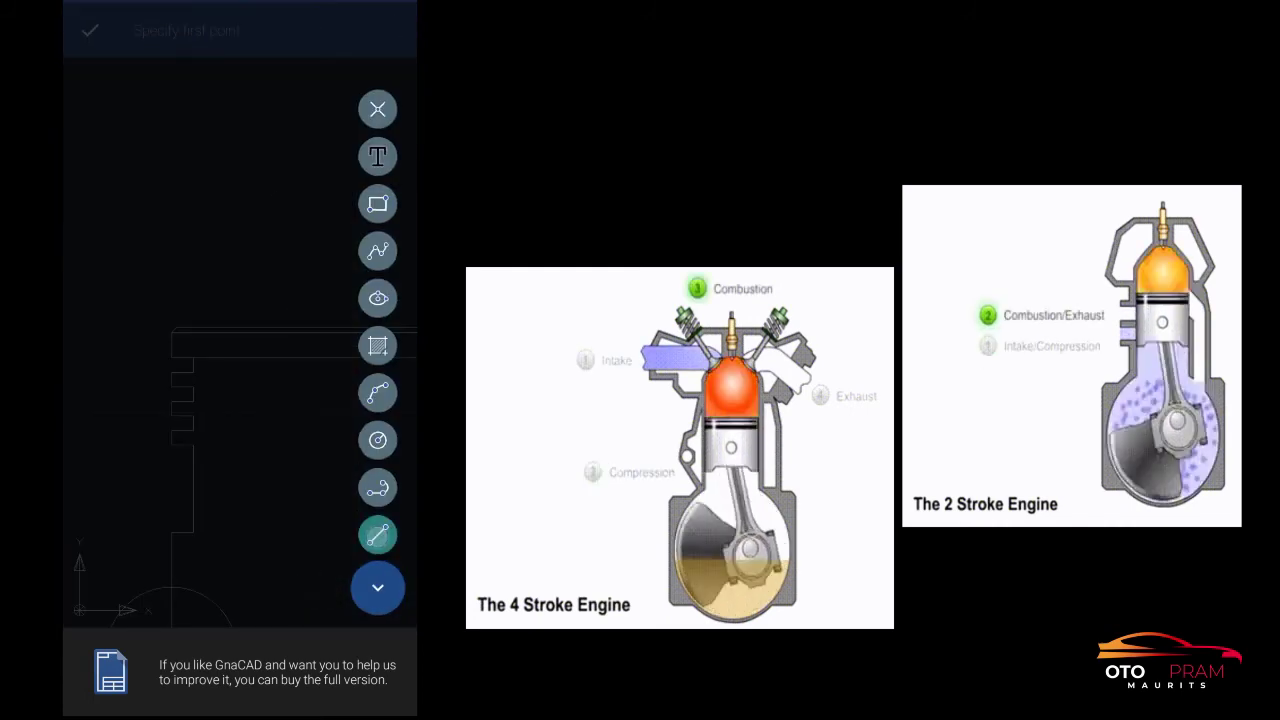
{"action": "scroll", "coordinate": [220, 430], "scroll_direction": "up", "scroll_amount": 5}
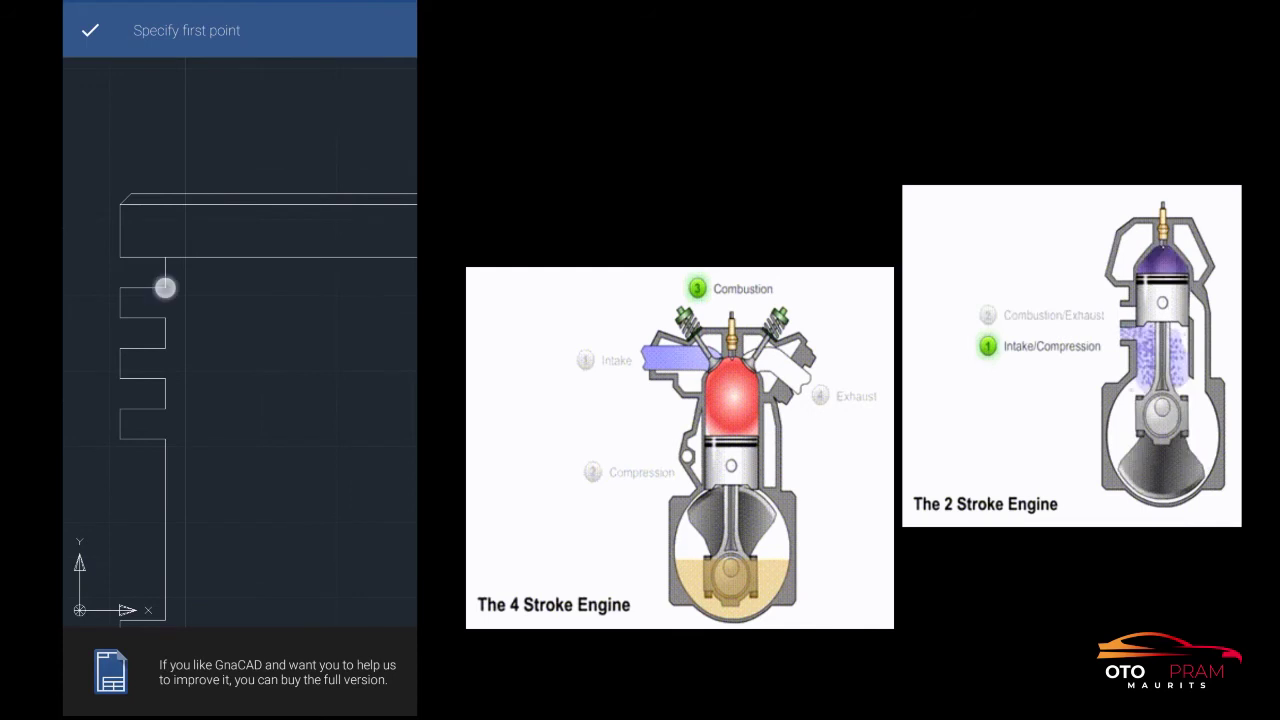
- Draw a horizontal line from a left groove corner to the matching right groove corner
{"action": "left_click", "coordinate": [165, 288]}
{"action": "scroll", "coordinate": [217, 427], "scroll_direction": "down", "scroll_amount": 3}
{"action": "scroll", "coordinate": [245, 406], "scroll_direction": "down", "scroll_amount": 2}
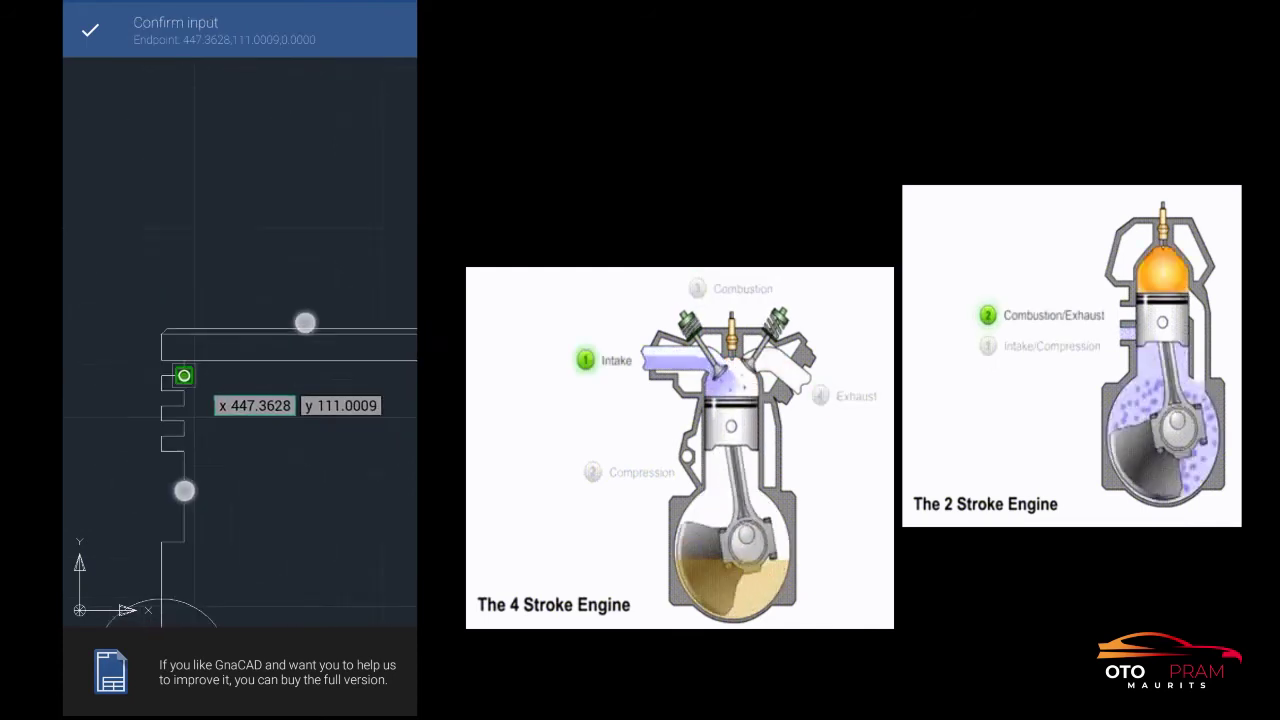
{"action": "left_click_drag", "start_coordinate": [355, 357], "coordinate": [210, 350]}
{"action": "left_click", "coordinate": [291, 366]}
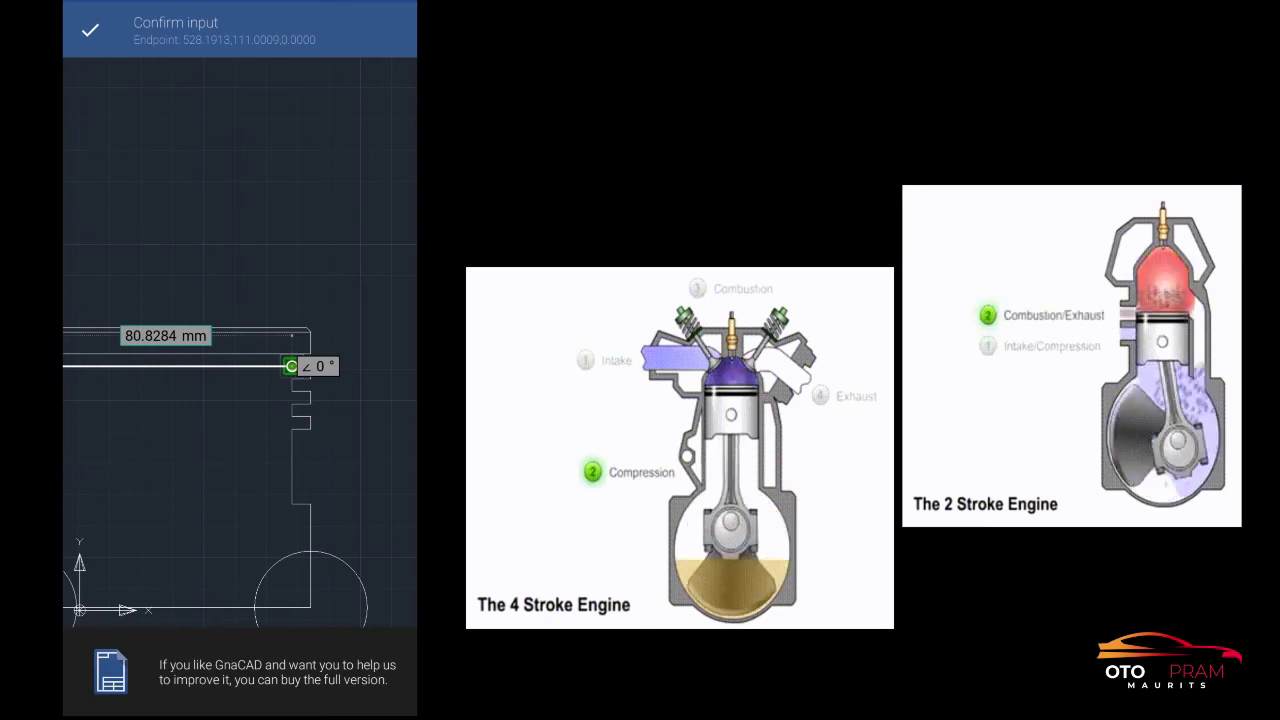
{"action": "left_click", "coordinate": [90, 30]}
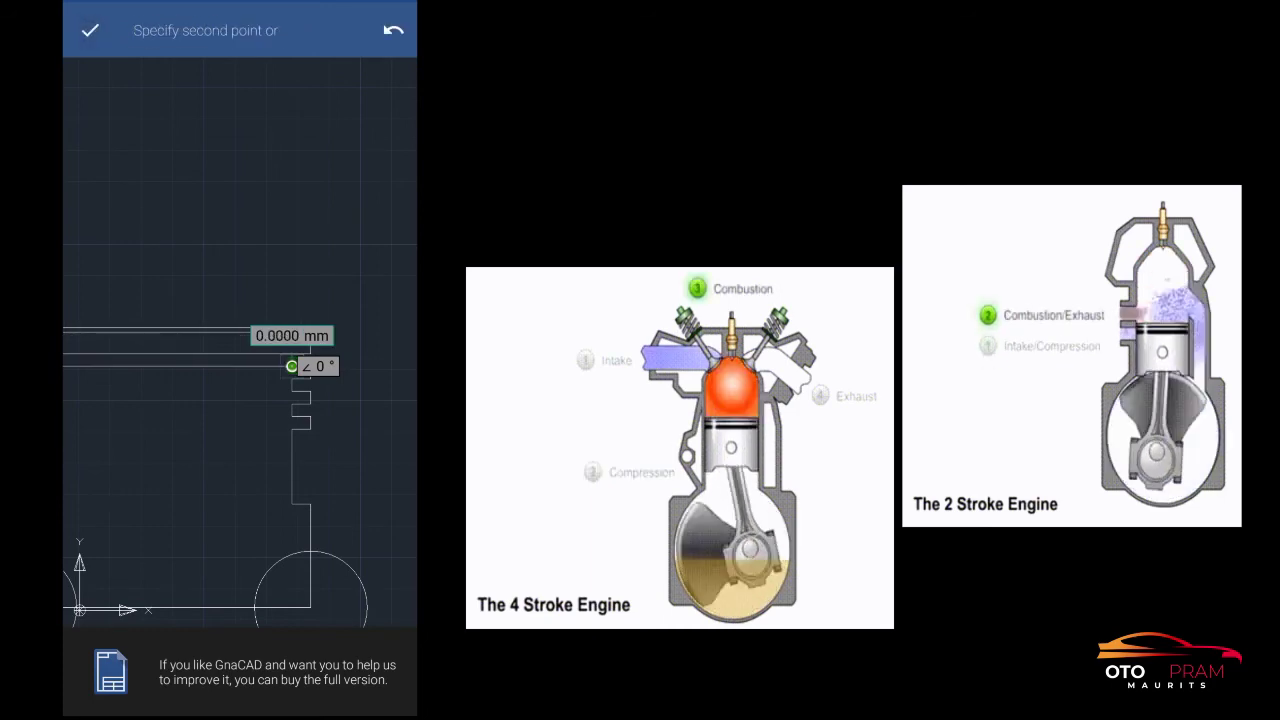
{"action": "left_click", "coordinate": [90, 30]}
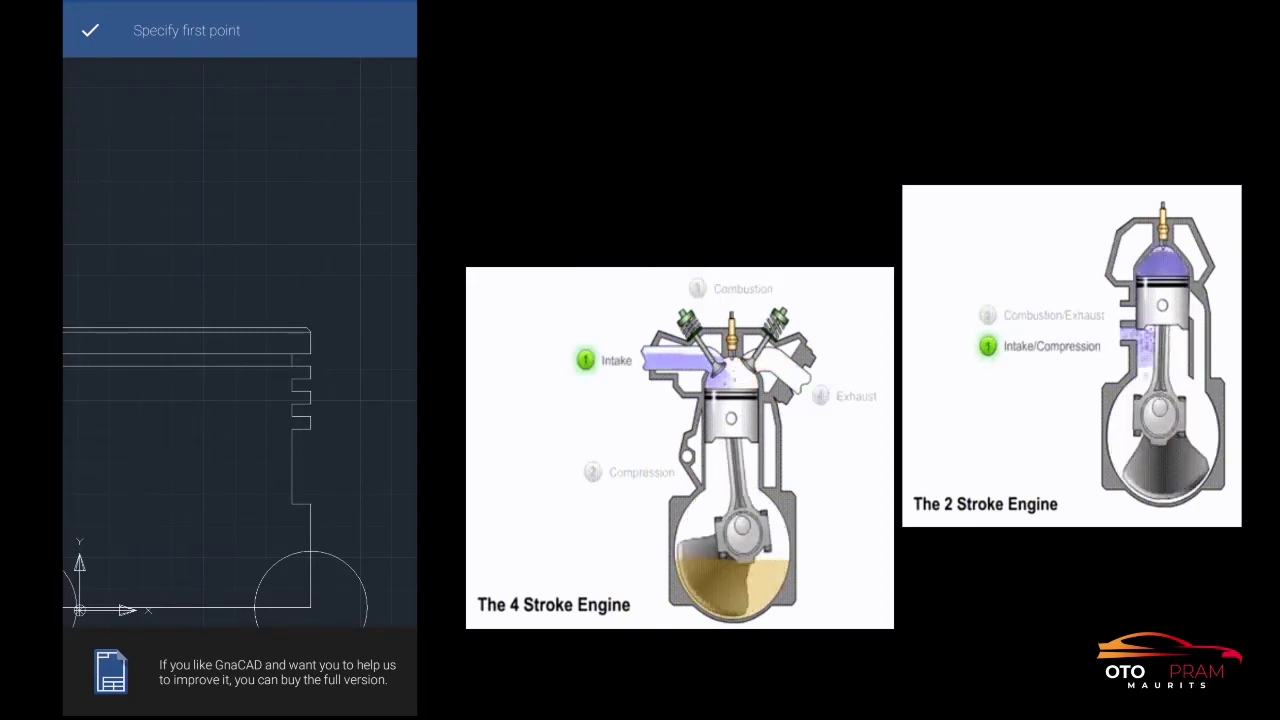
- Complete another horizontal line along the next groove edge down
{"action": "scroll", "coordinate": [252, 416], "scroll_direction": "up", "scroll_amount": 3}
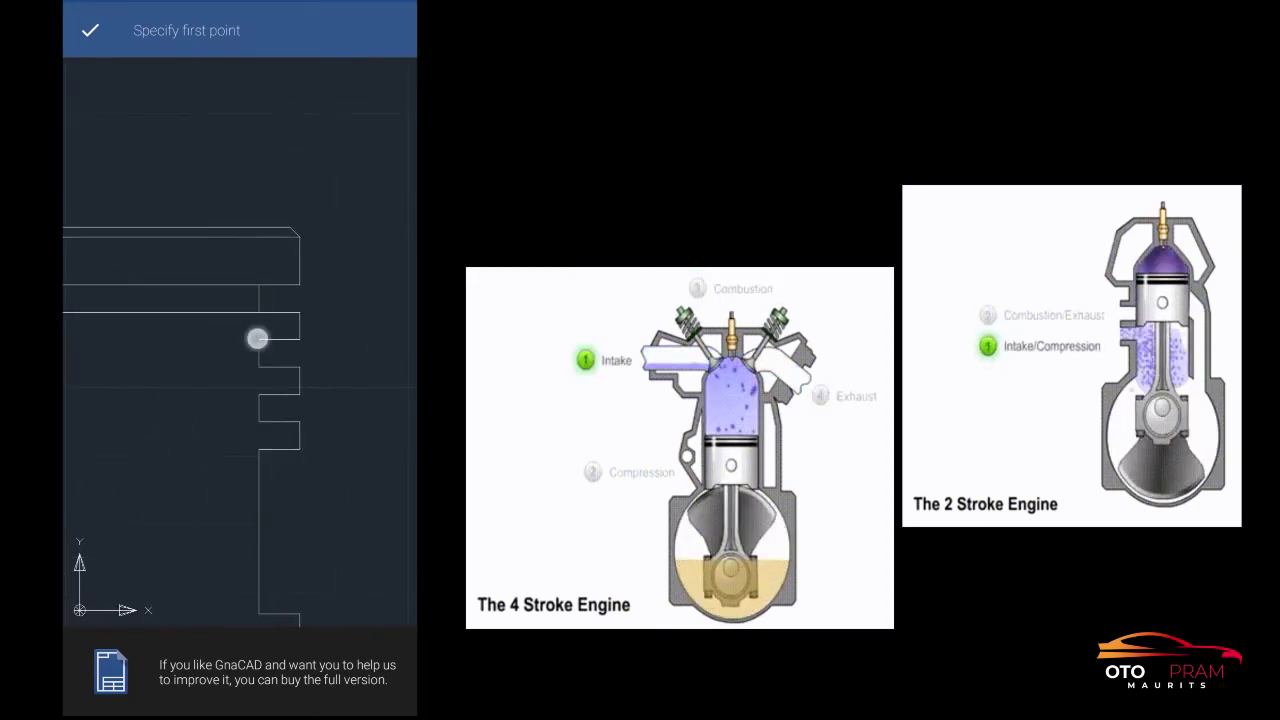
{"action": "scroll", "coordinate": [220, 405], "scroll_direction": "down", "scroll_amount": 3}
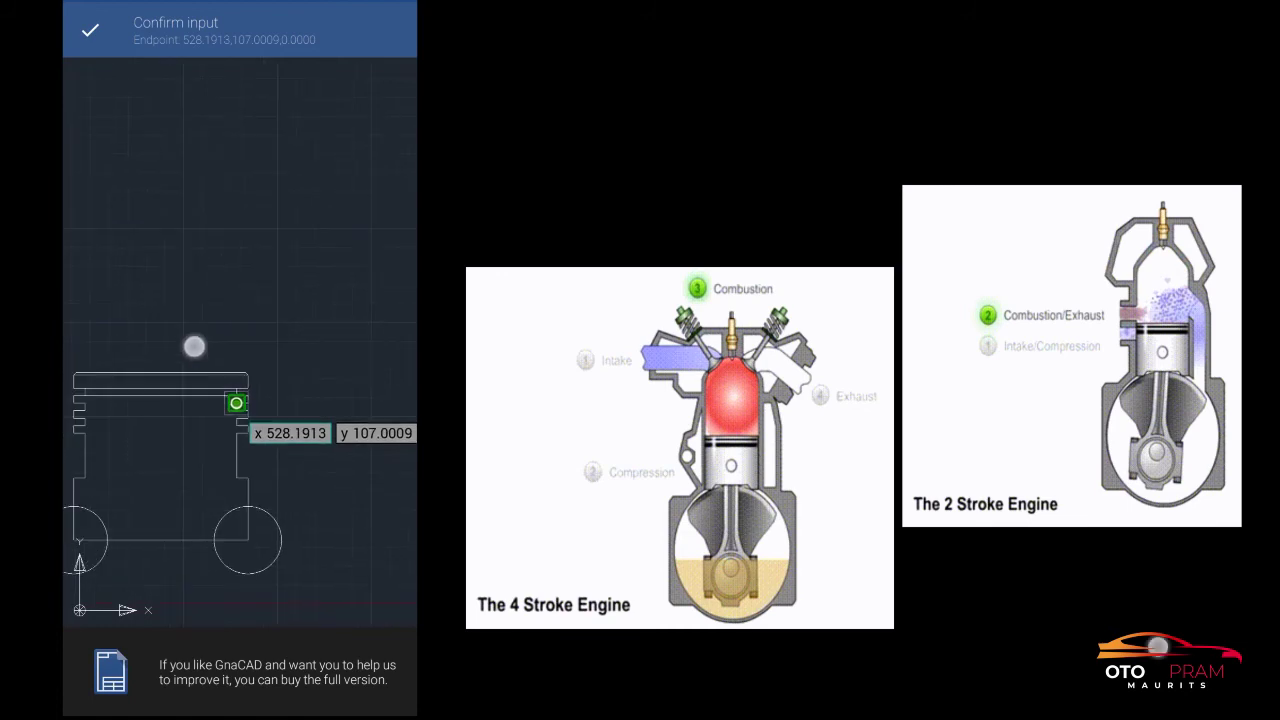
{"action": "scroll", "coordinate": [232, 384], "scroll_direction": "up", "scroll_amount": 5}
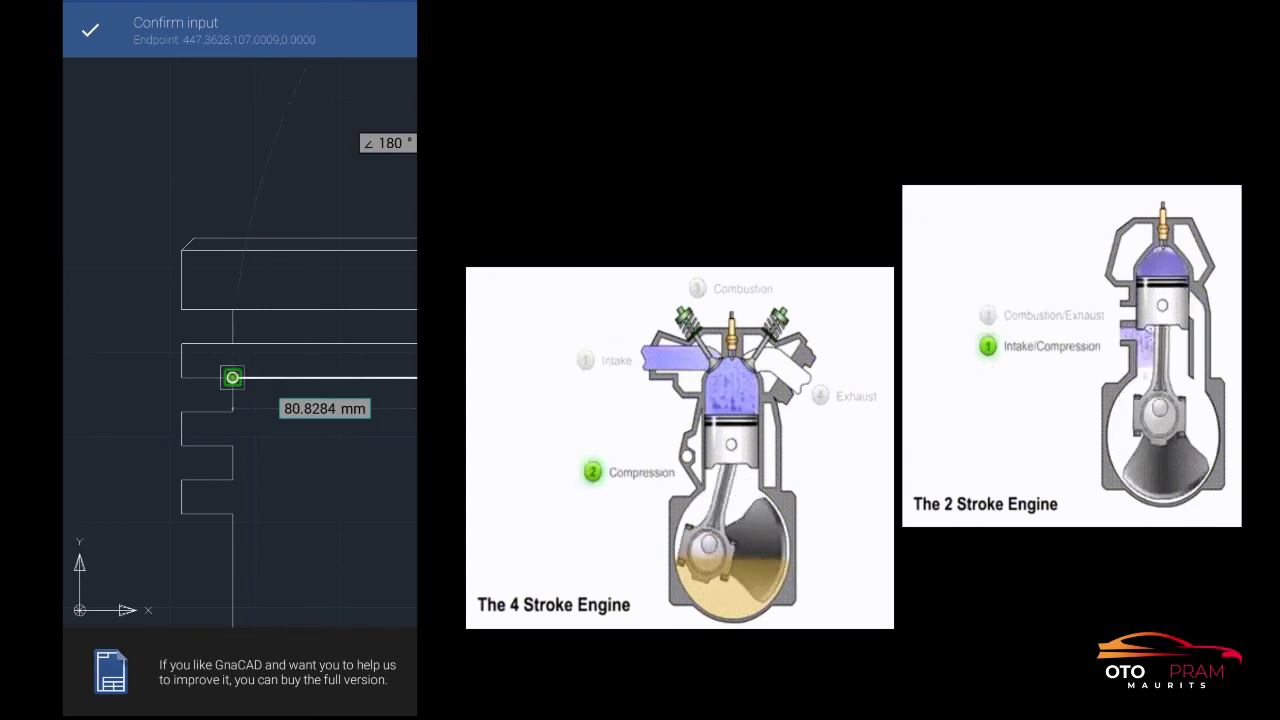
{"action": "left_click", "coordinate": [90, 30]}
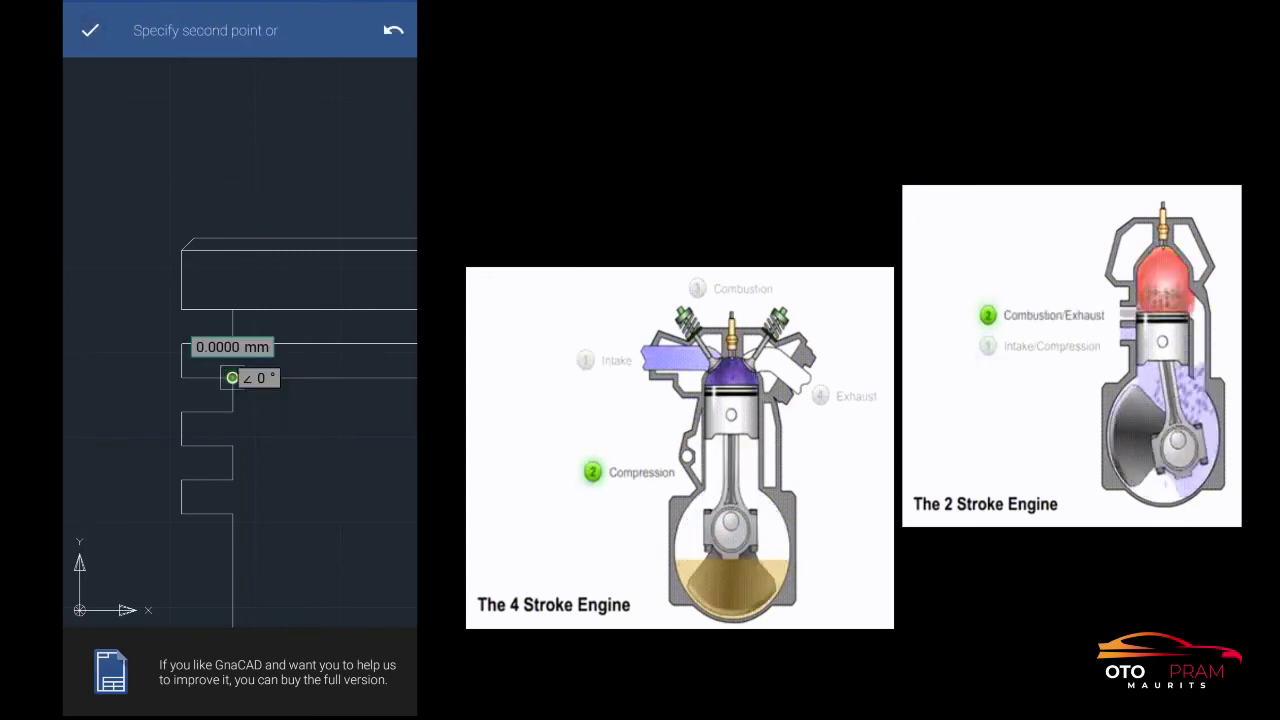
{"action": "left_click", "coordinate": [90, 30]}
{"action": "left_click", "coordinate": [372, 540]}
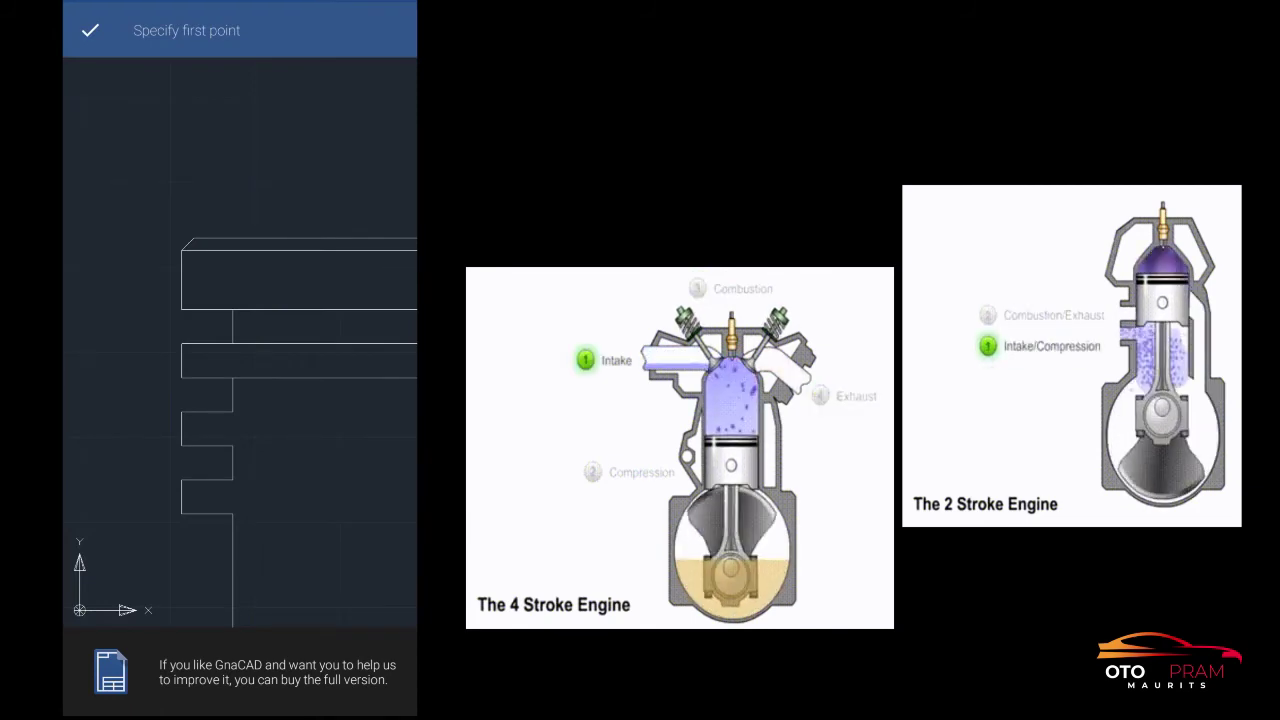
- Draw two more horizontal lines linking corresponding left and right groove corners
{"action": "left_click", "coordinate": [239, 415]}
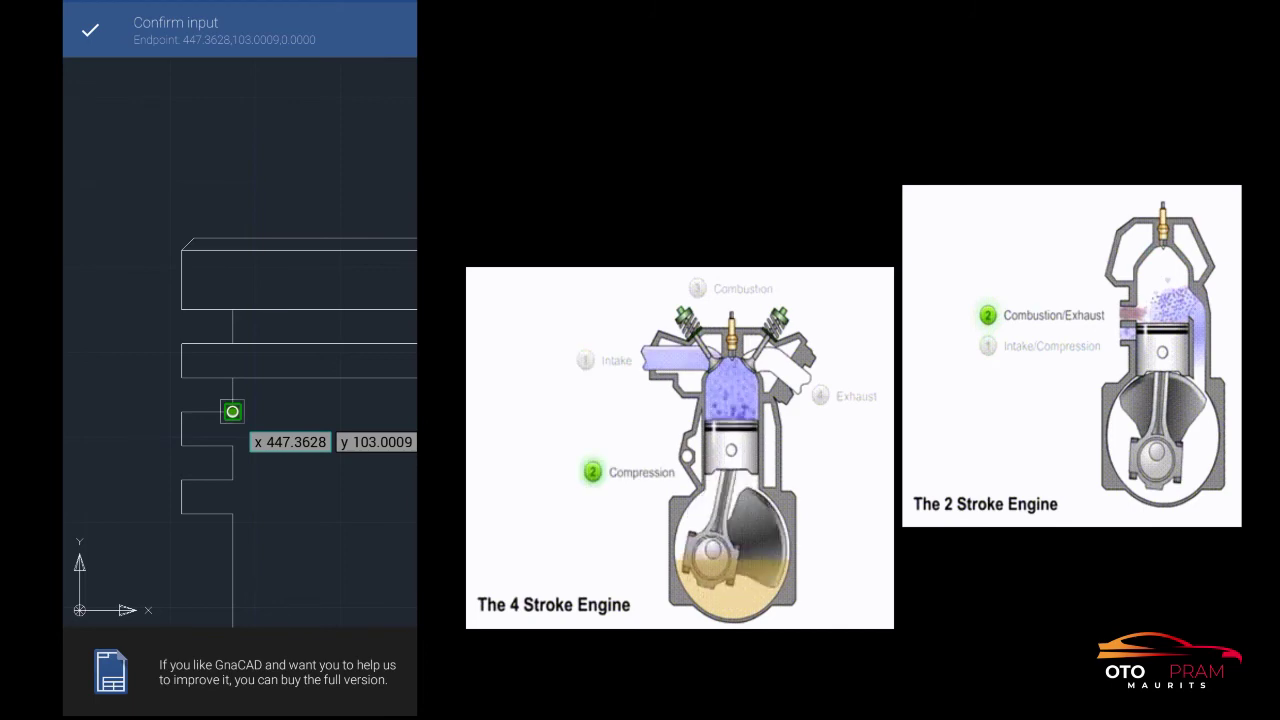
{"action": "mouse_move", "coordinate": [223, 300]}
{"action": "left_mouse_down"}
{"action": "mouse_move", "coordinate": [251, 269]}
{"action": "mouse_move", "coordinate": [180, 283]}
{"action": "left_mouse_up"}
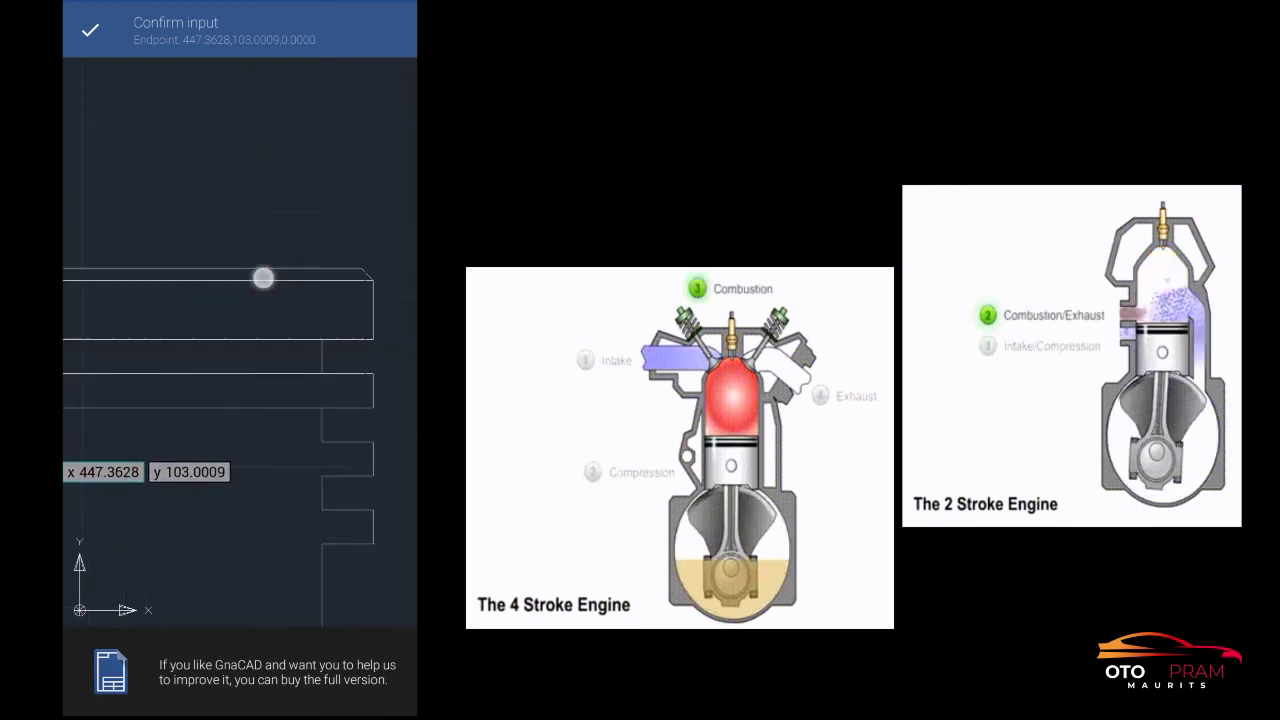
{"action": "left_click", "coordinate": [263, 448]}
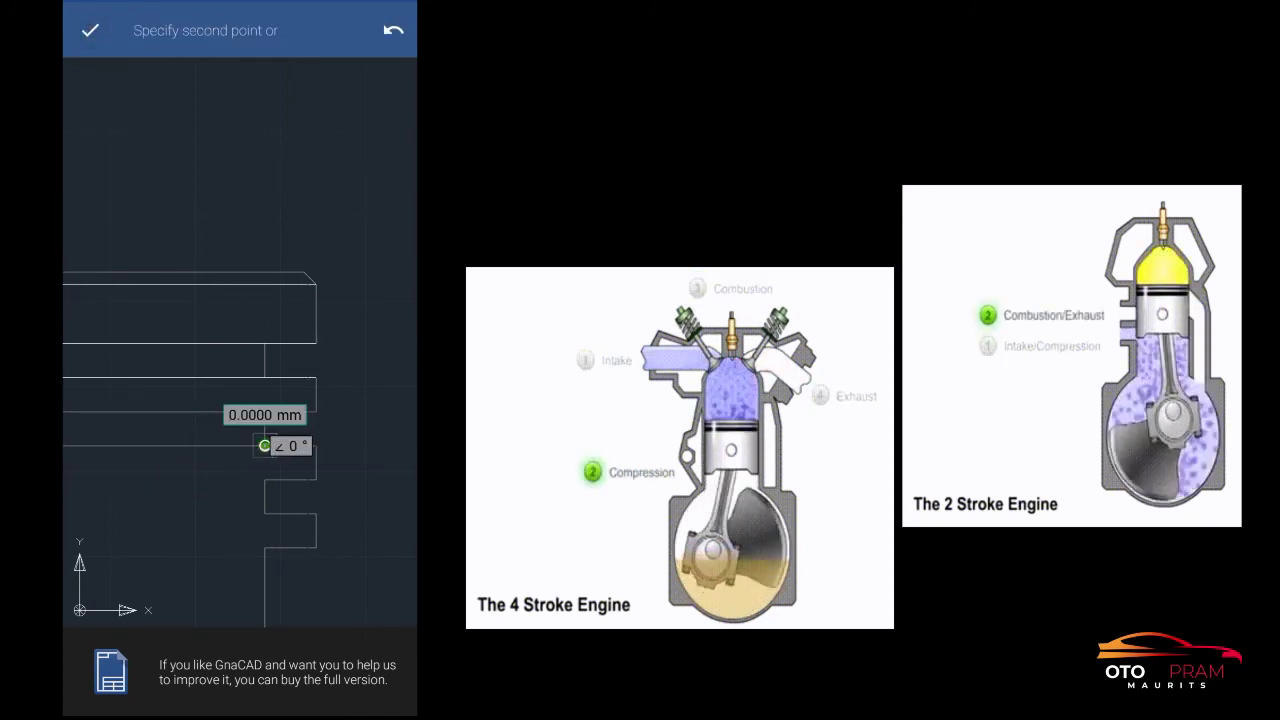
{"action": "left_click", "coordinate": [378, 535]}
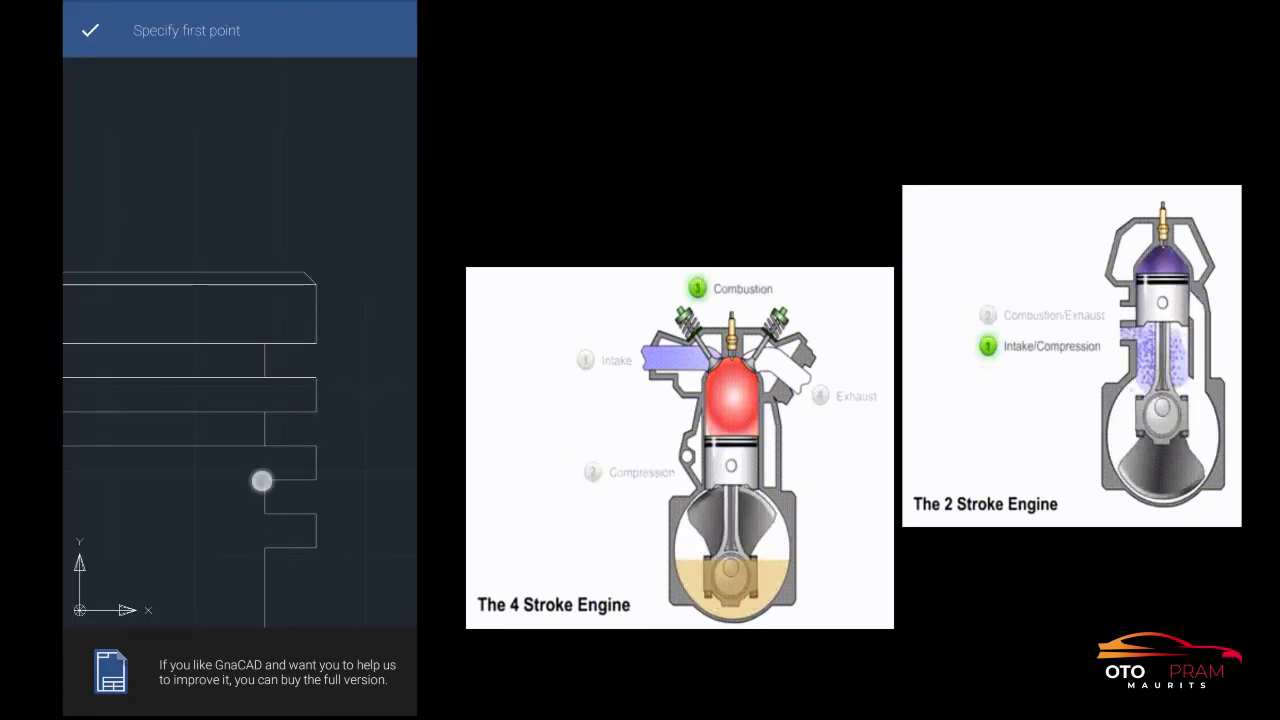
{"action": "left_click_drag", "start_coordinate": [280, 366], "coordinate": [209, 374]}
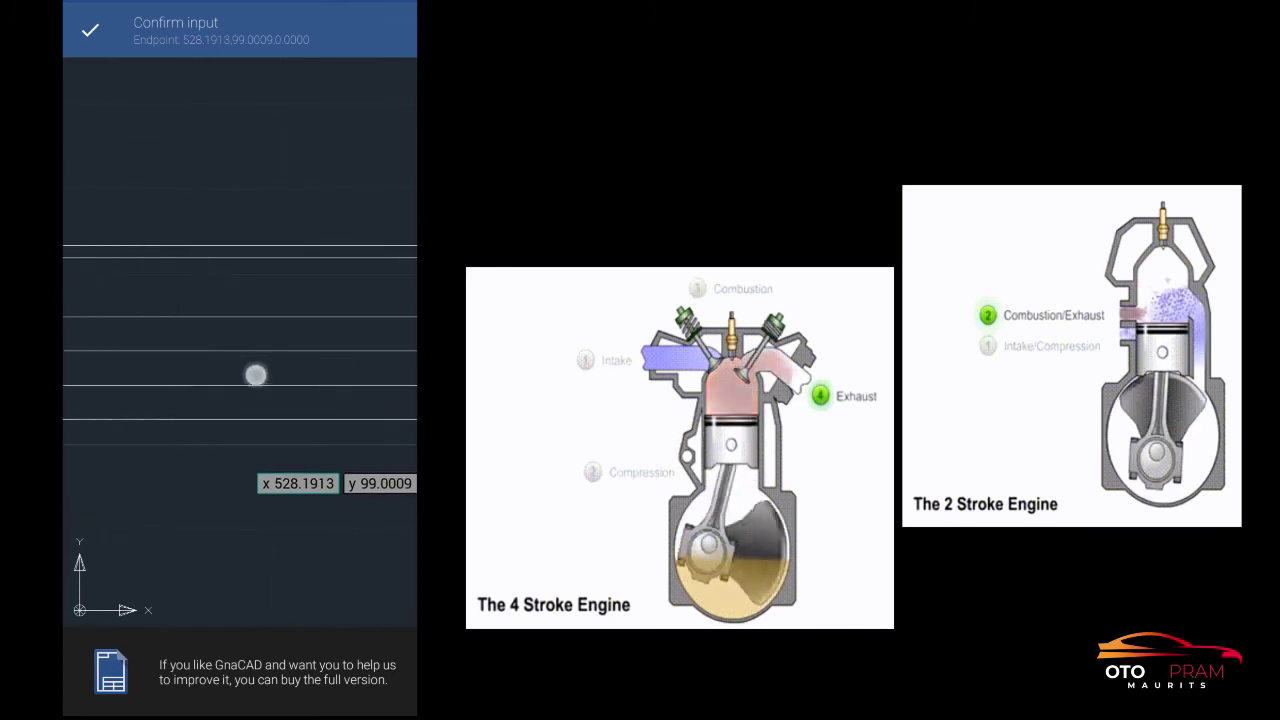
{"action": "left_click", "coordinate": [172, 452]}
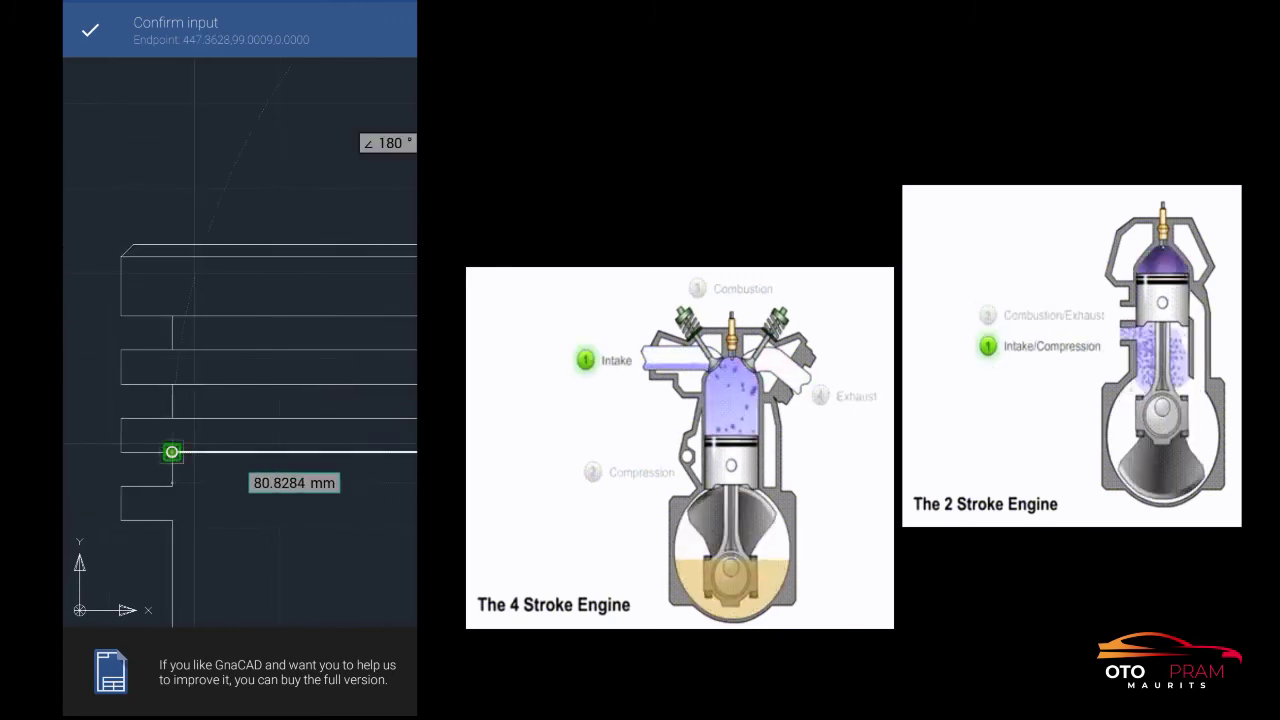
{"action": "left_click", "coordinate": [89, 30]}
{"action": "left_click", "coordinate": [89, 30]}
{"action": "left_click", "coordinate": [374, 589]}
- Draw the stepped side line starting at the profile end point (447.36, 95.00)
{"action": "left_click", "coordinate": [377, 539]}
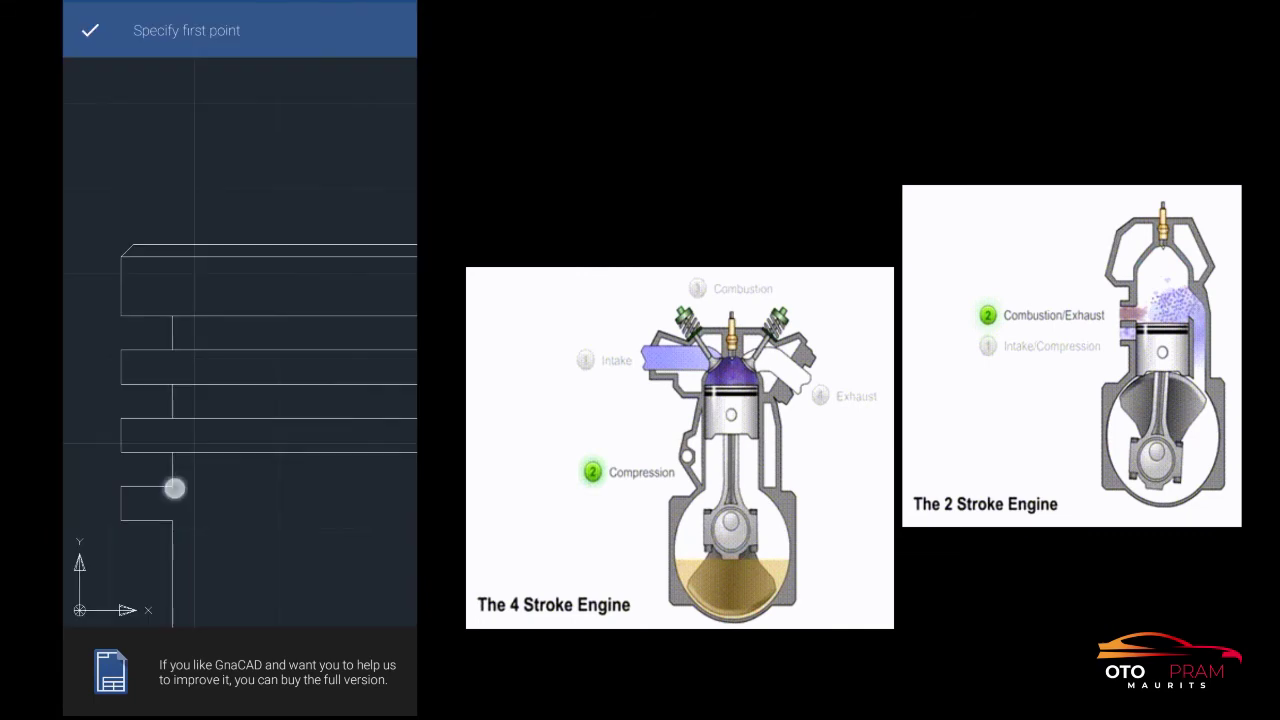
{"action": "mouse_move", "coordinate": [257, 294]}
{"action": "left_mouse_down"}
{"action": "mouse_move", "coordinate": [336, 400]}
{"action": "mouse_move", "coordinate": [248, 482]}
{"action": "left_mouse_up"}
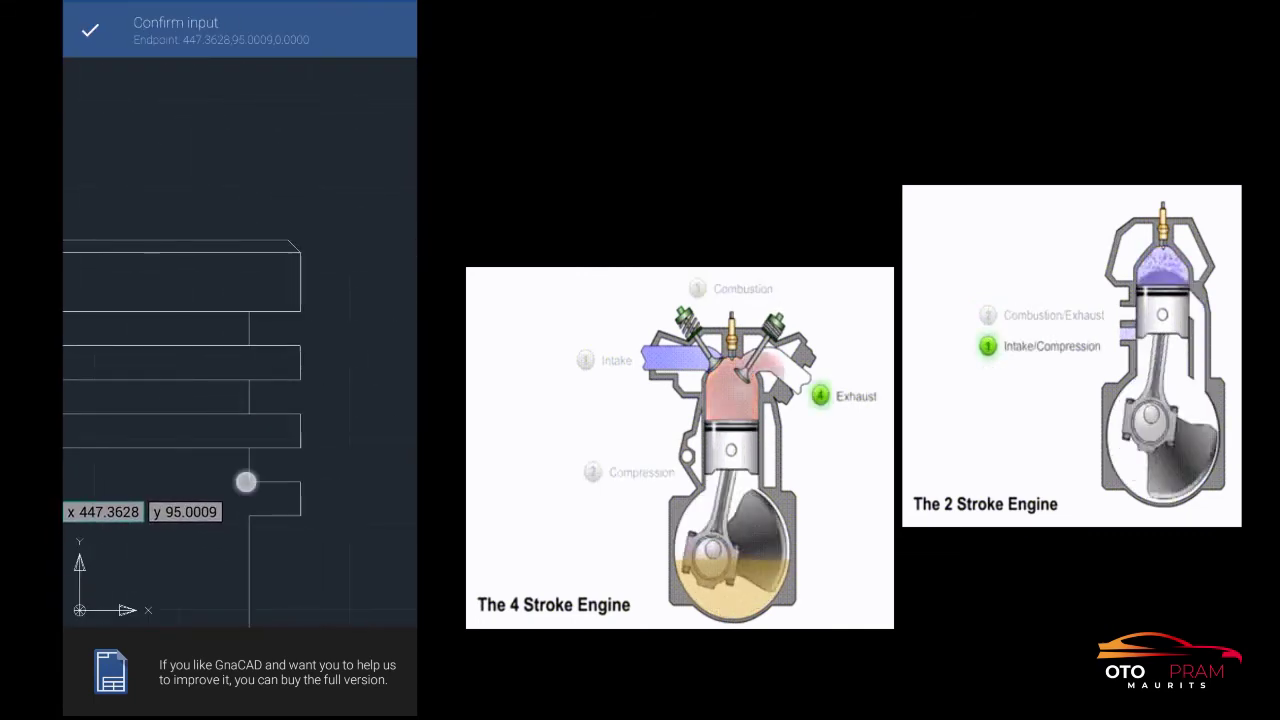
{"action": "left_click", "coordinate": [89, 30]}
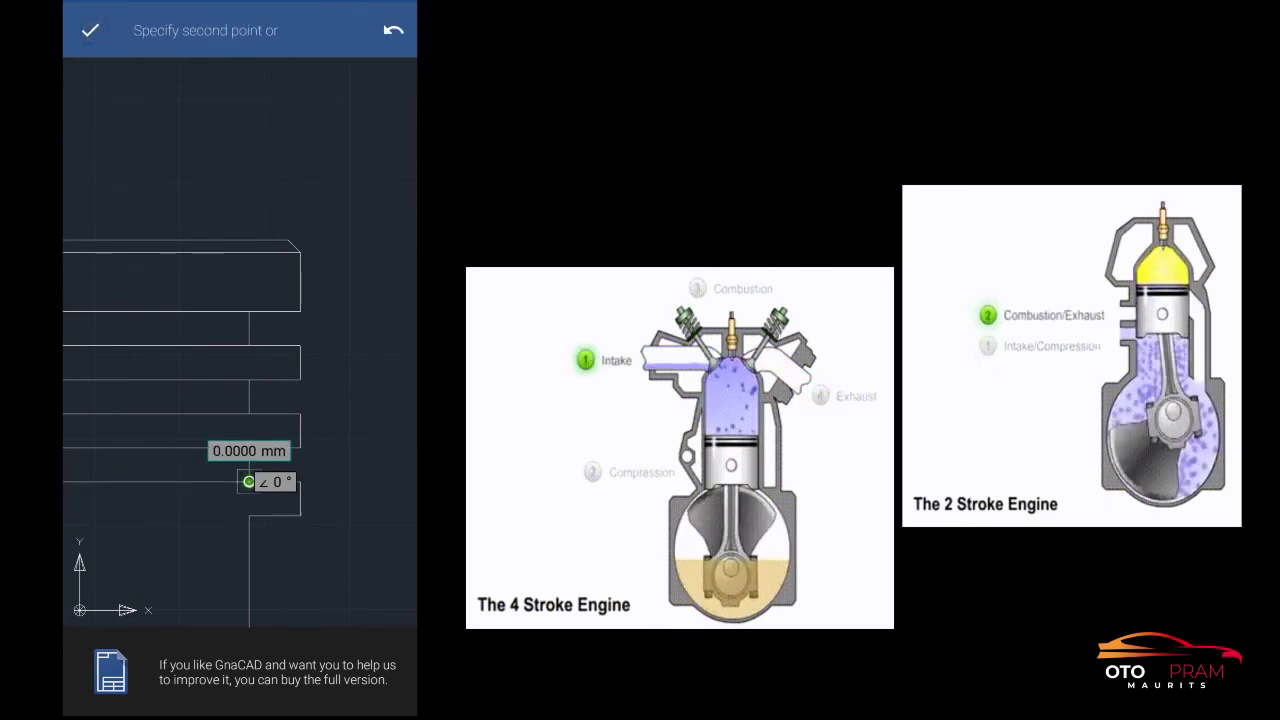
{"action": "left_click", "coordinate": [89, 30]}
{"action": "left_click", "coordinate": [376, 588]}
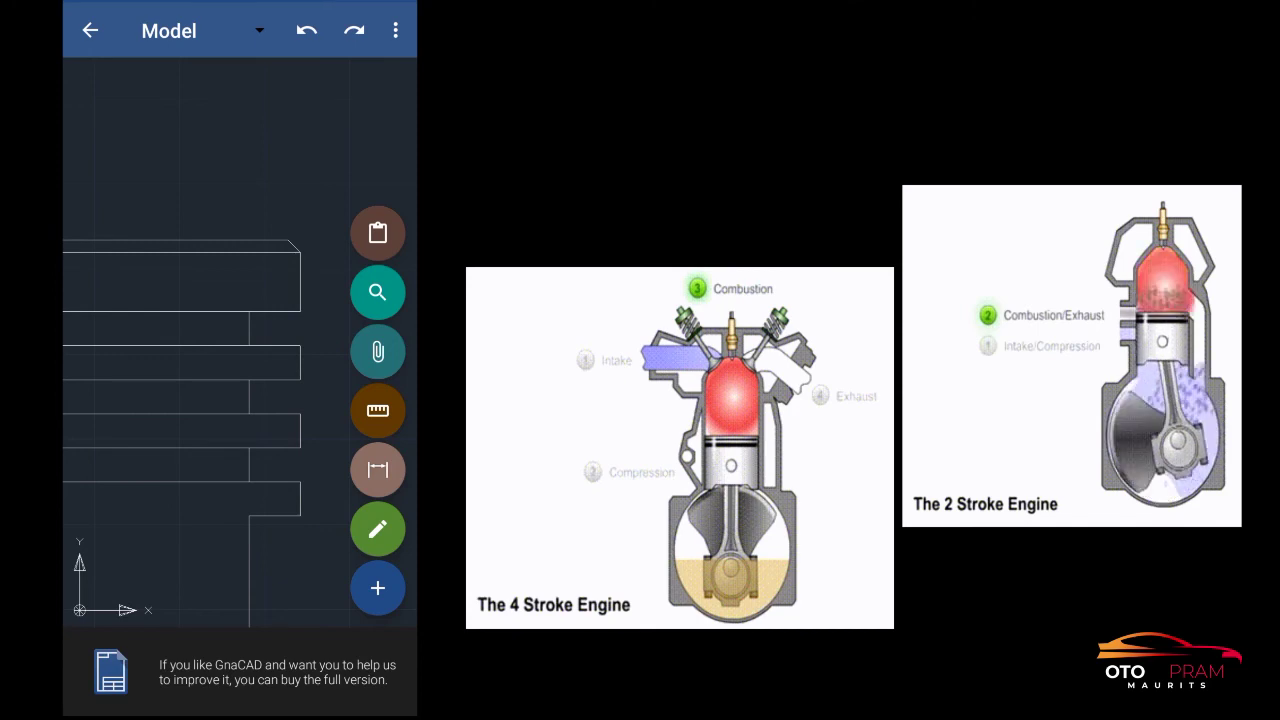
{"action": "scroll", "coordinate": [220, 440], "scroll_direction": "down", "scroll_amount": 3}
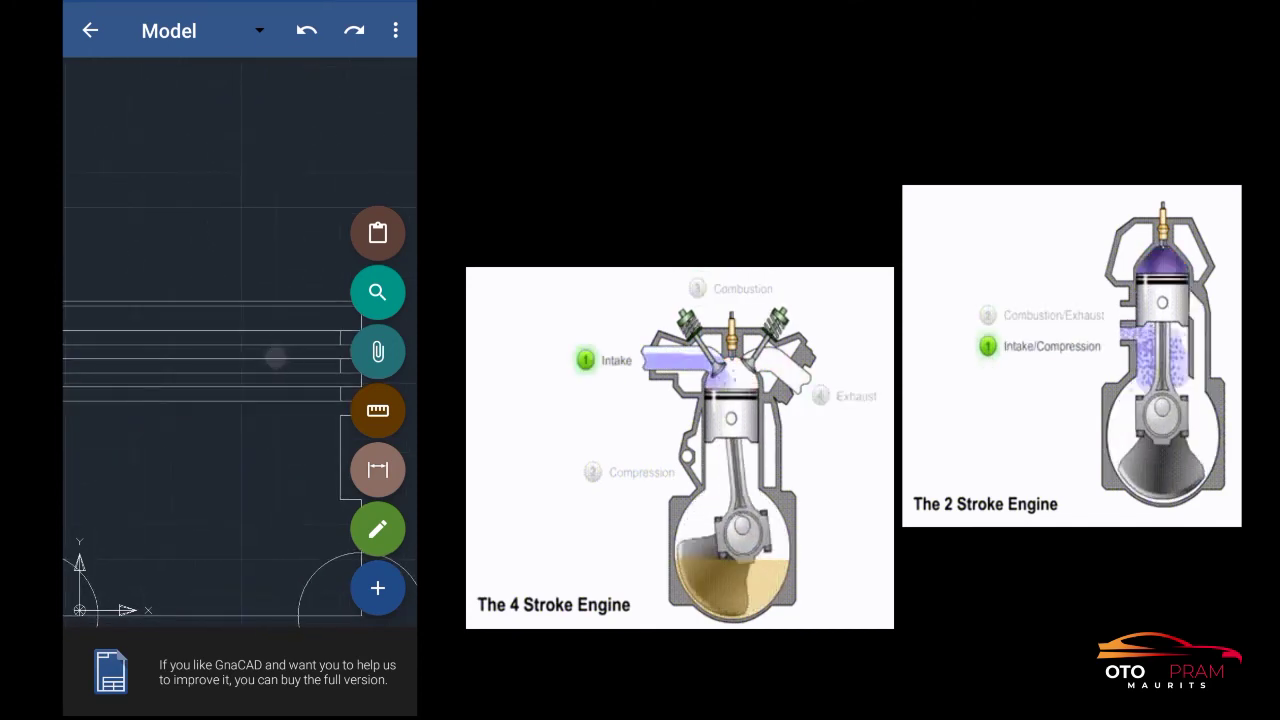
- Trim the bottom and vertical lines and outer circle parts inside both lower-corner circles into concave arcs
{"action": "scroll", "coordinate": [220, 440], "scroll_direction": "down", "scroll_amount": 3}
{"action": "left_click_drag", "start_coordinate": [287, 531], "coordinate": [287, 455]}
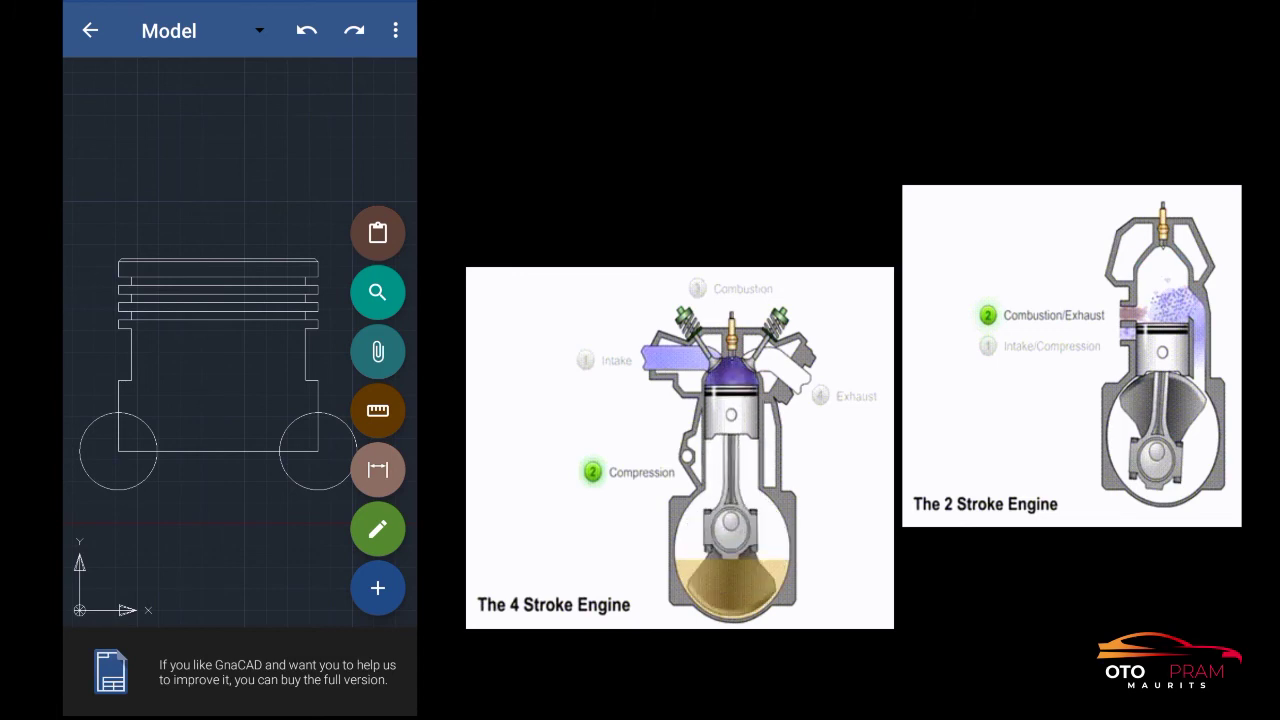
{"action": "left_click", "coordinate": [377, 588]}
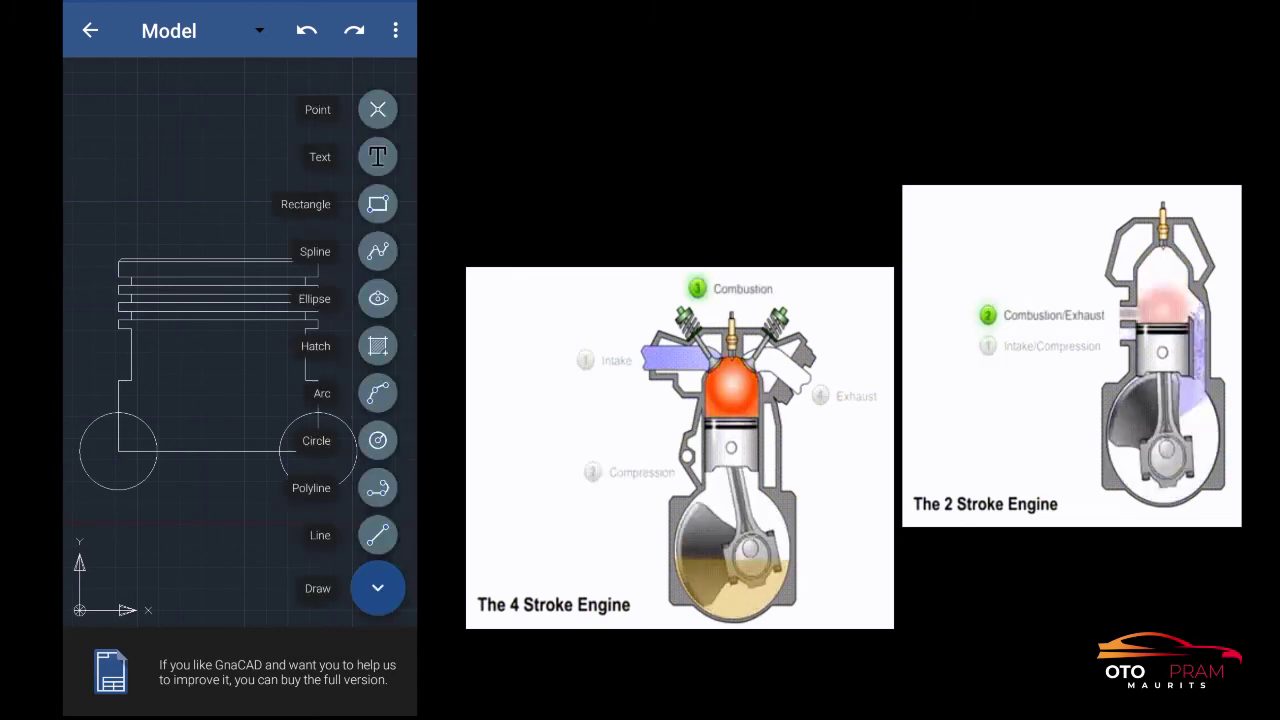
{"action": "left_click", "coordinate": [377, 528]}
{"action": "left_click", "coordinate": [377, 535]}
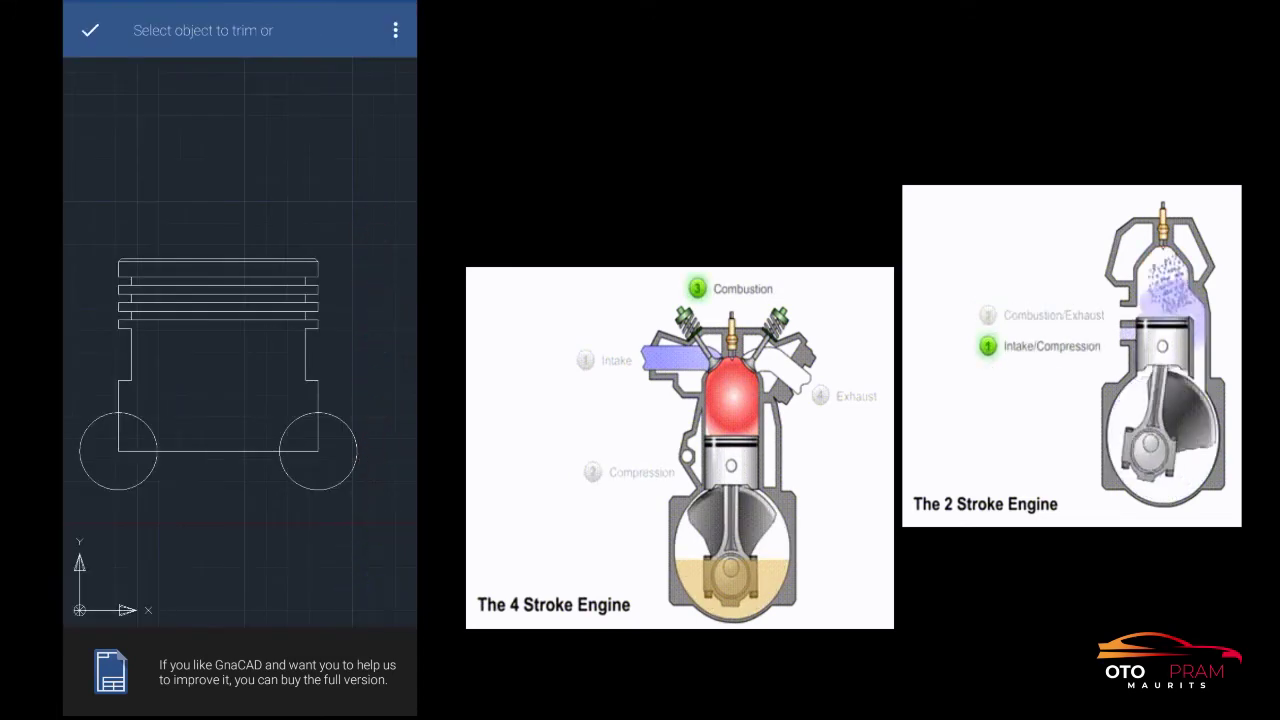
{"action": "left_click", "coordinate": [300, 450]}
{"action": "left_click", "coordinate": [308, 438]}
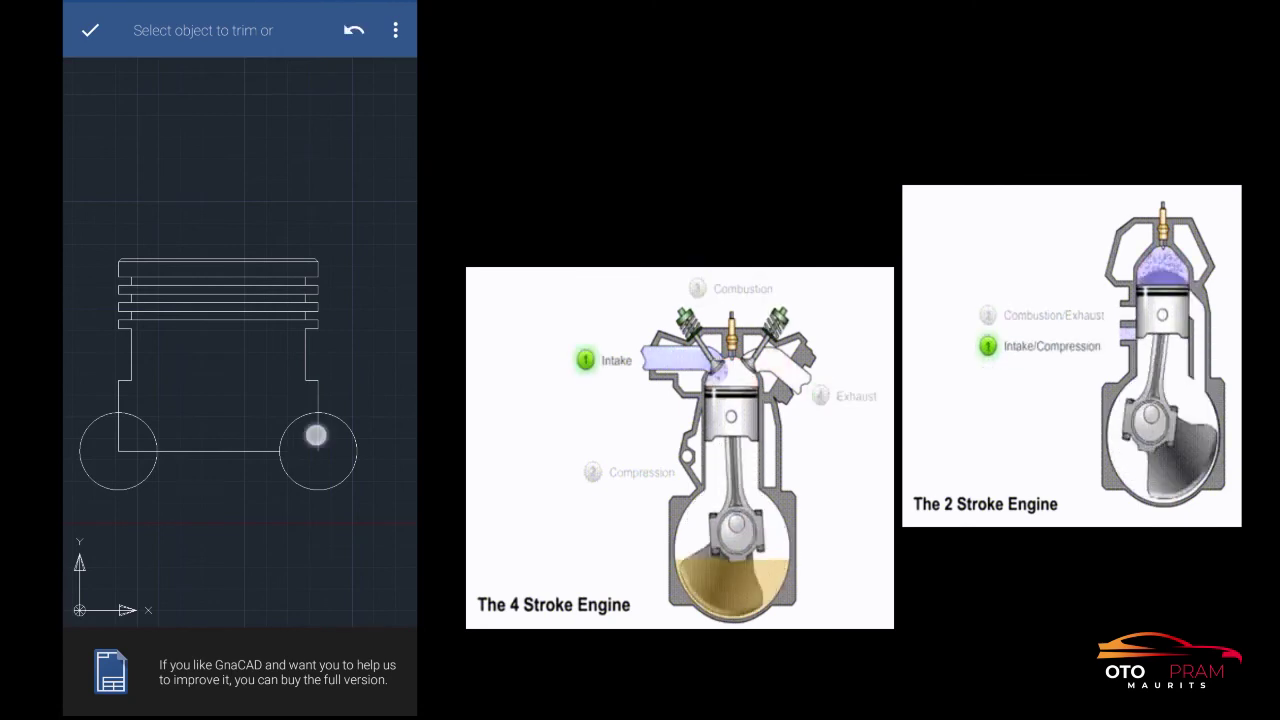
{"action": "left_click", "coordinate": [132, 451]}
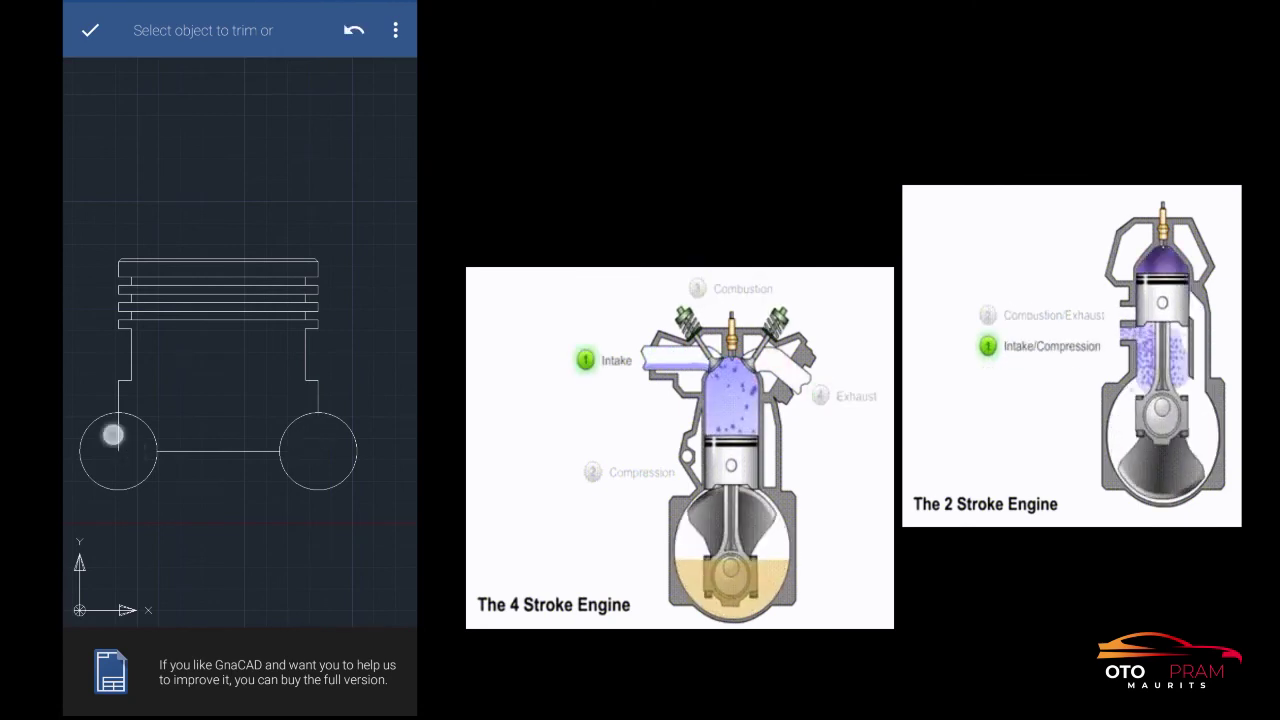
{"action": "left_click", "coordinate": [103, 486]}
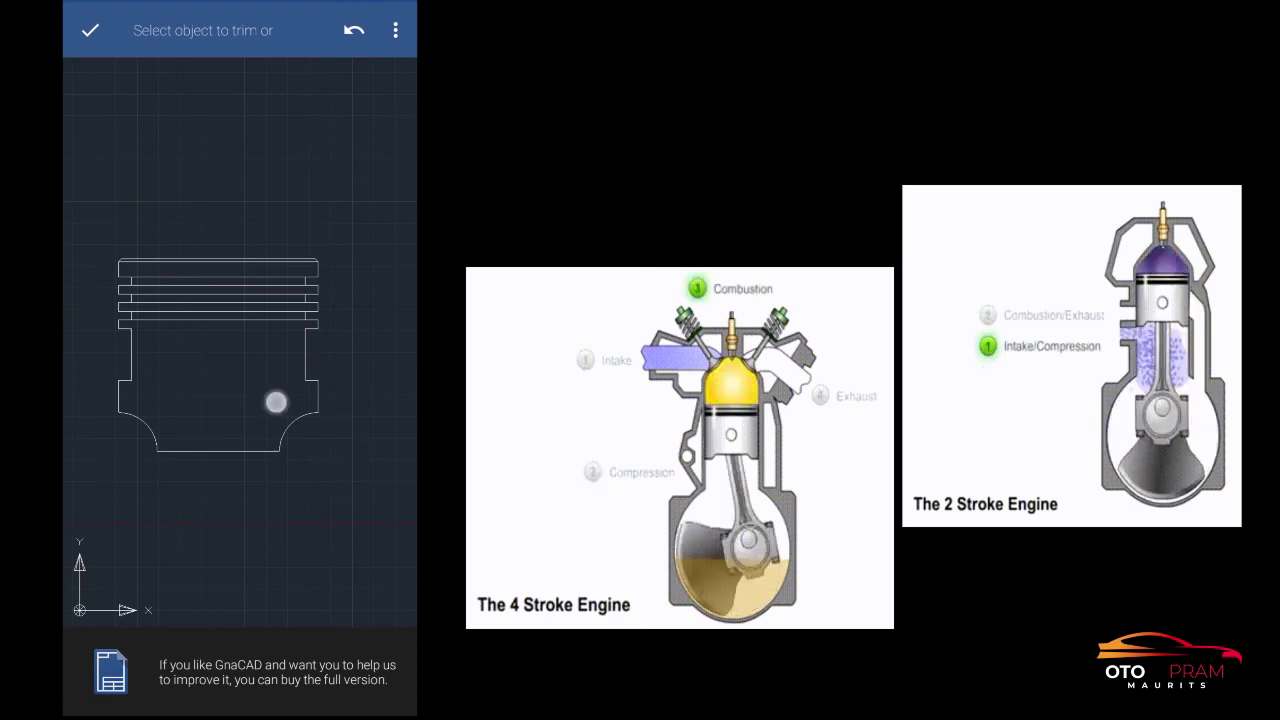
{"action": "left_click_drag", "start_coordinate": [276, 403], "coordinate": [307, 402]}
{"action": "key", "text": "Escape"}
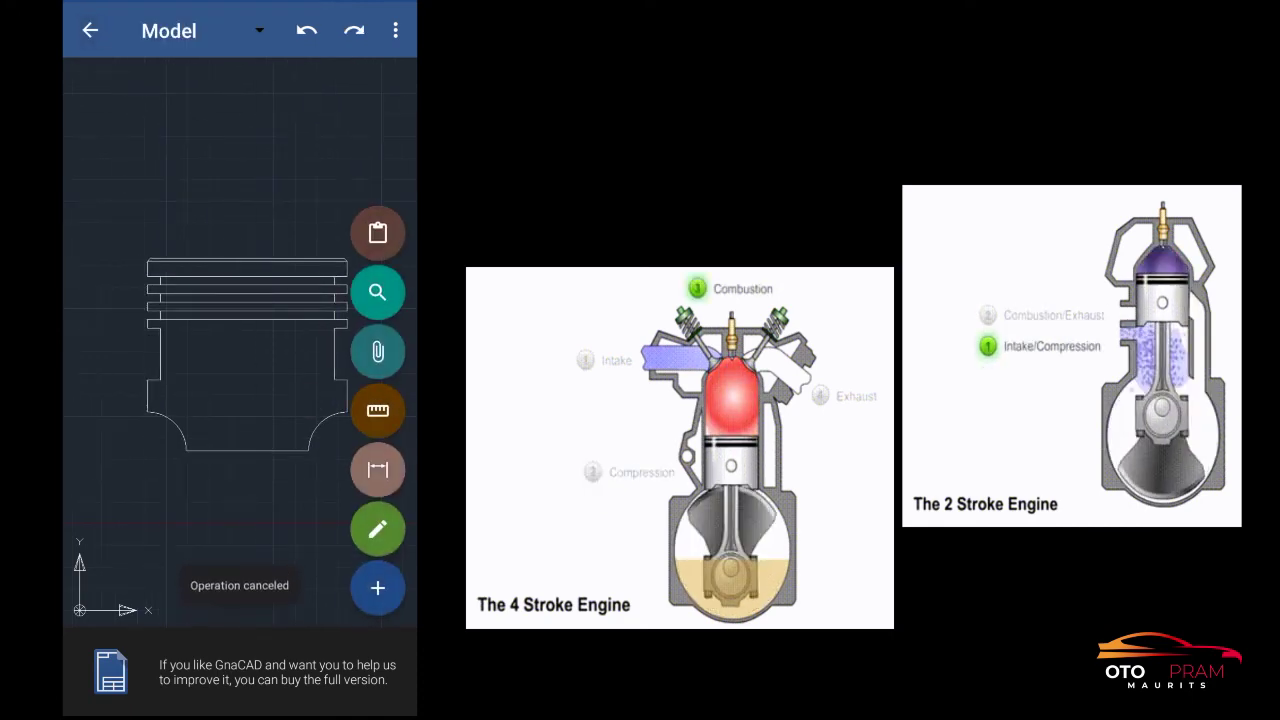
{"action": "scroll", "coordinate": [236, 307], "scroll_direction": "up", "scroll_amount": 3}
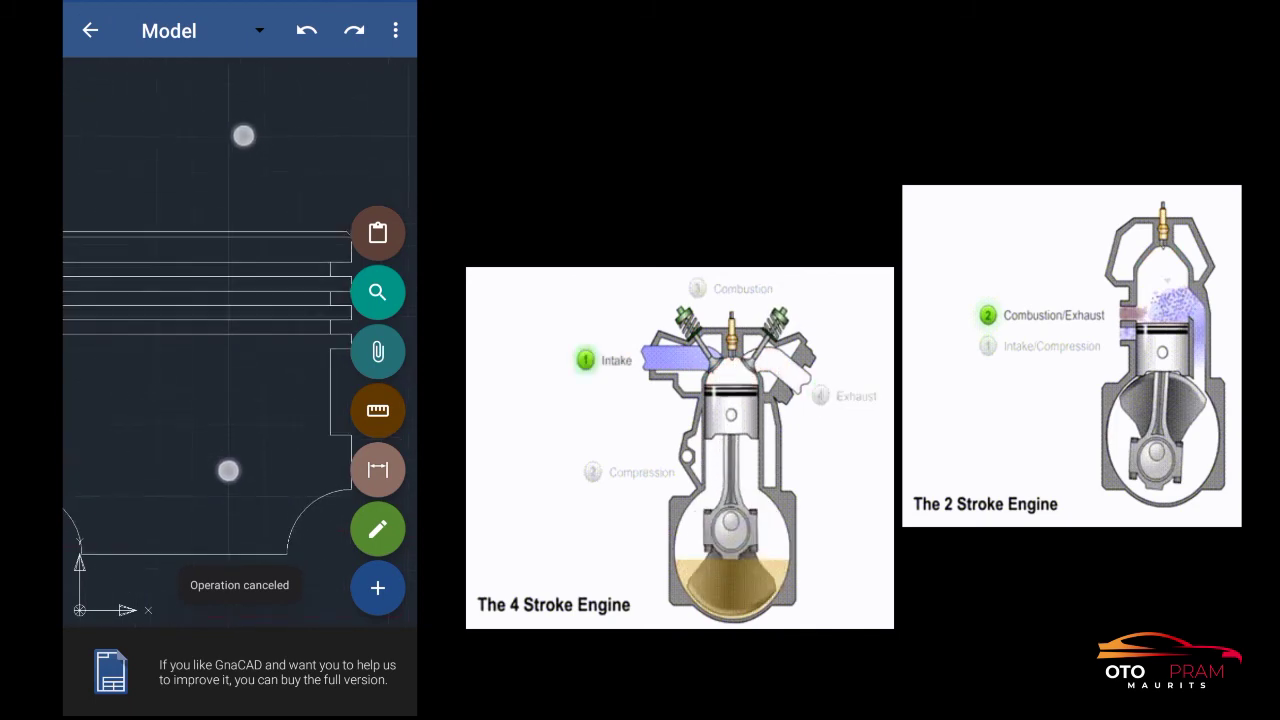
{"action": "scroll", "coordinate": [236, 307], "scroll_direction": "up", "scroll_amount": 2}
{"action": "scroll", "coordinate": [236, 307], "scroll_direction": "down", "scroll_amount": 3}
{"action": "scroll", "coordinate": [248, 320], "scroll_direction": "down", "scroll_amount": 1}
{"action": "scroll", "coordinate": [238, 355], "scroll_direction": "up", "scroll_amount": 1}
{"action": "scroll", "coordinate": [232, 348], "scroll_direction": "up", "scroll_amount": 2}
{"action": "scroll", "coordinate": [230, 363], "scroll_direction": "down", "scroll_amount": 1}
{"action": "scroll", "coordinate": [232, 373], "scroll_direction": "down", "scroll_amount": 1}
{"action": "scroll", "coordinate": [232, 394], "scroll_direction": "up", "scroll_amount": 1}
{"action": "scroll", "coordinate": [232, 397], "scroll_direction": "up", "scroll_amount": 1}
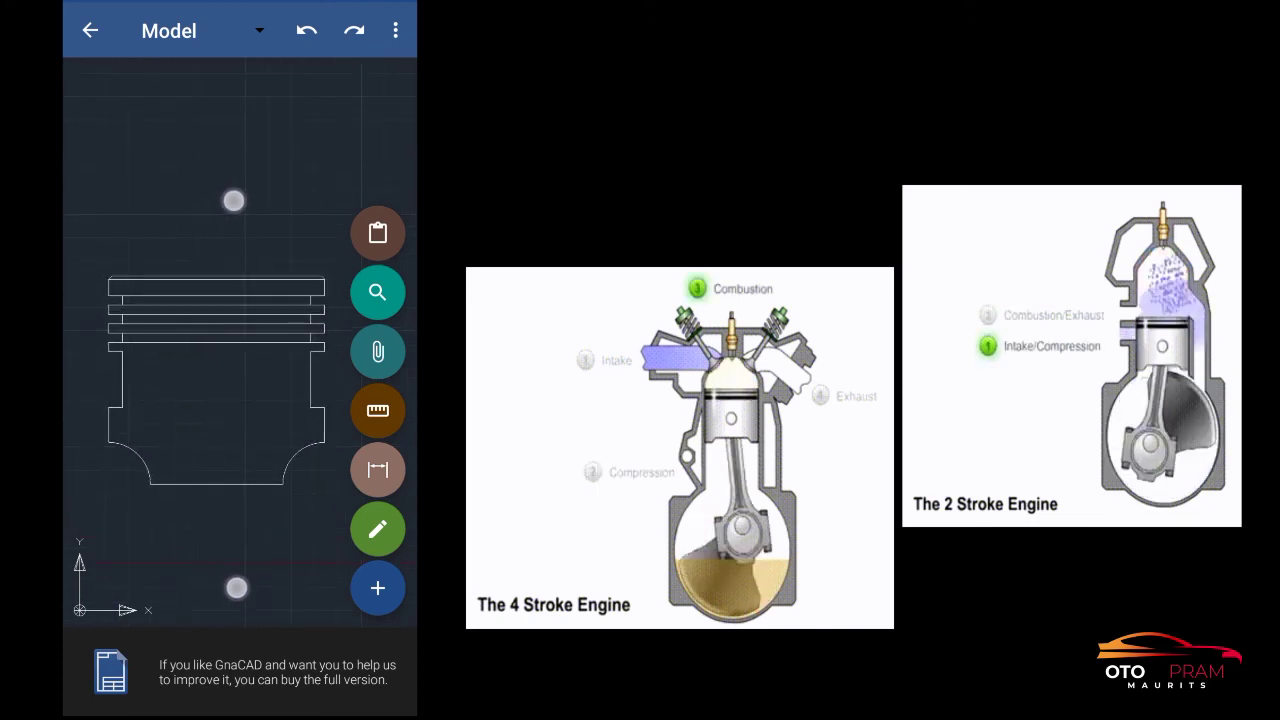
{"action": "scroll", "coordinate": [234, 394], "scroll_direction": "up", "scroll_amount": 1}
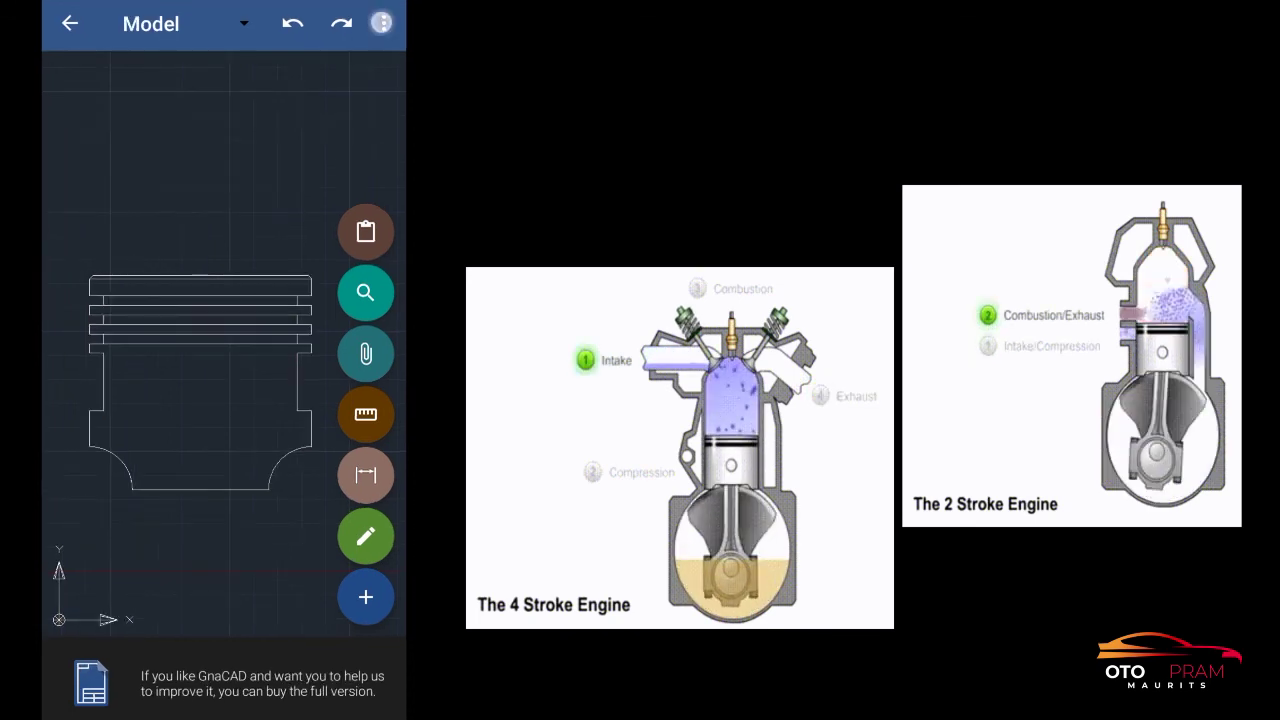
- Begin saving the drawing in DWG 2013 Drawing (*.dwg) format
{"action": "left_click", "coordinate": [381, 22]}
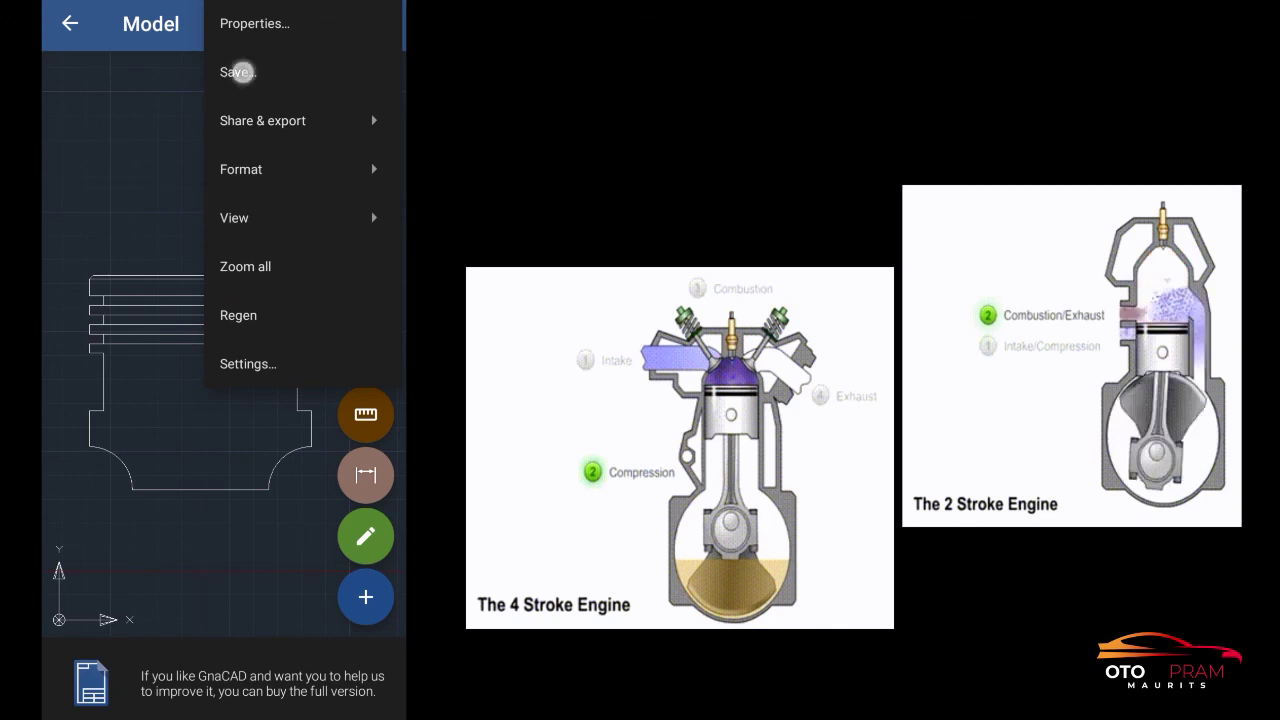
{"action": "left_click", "coordinate": [242, 72]}
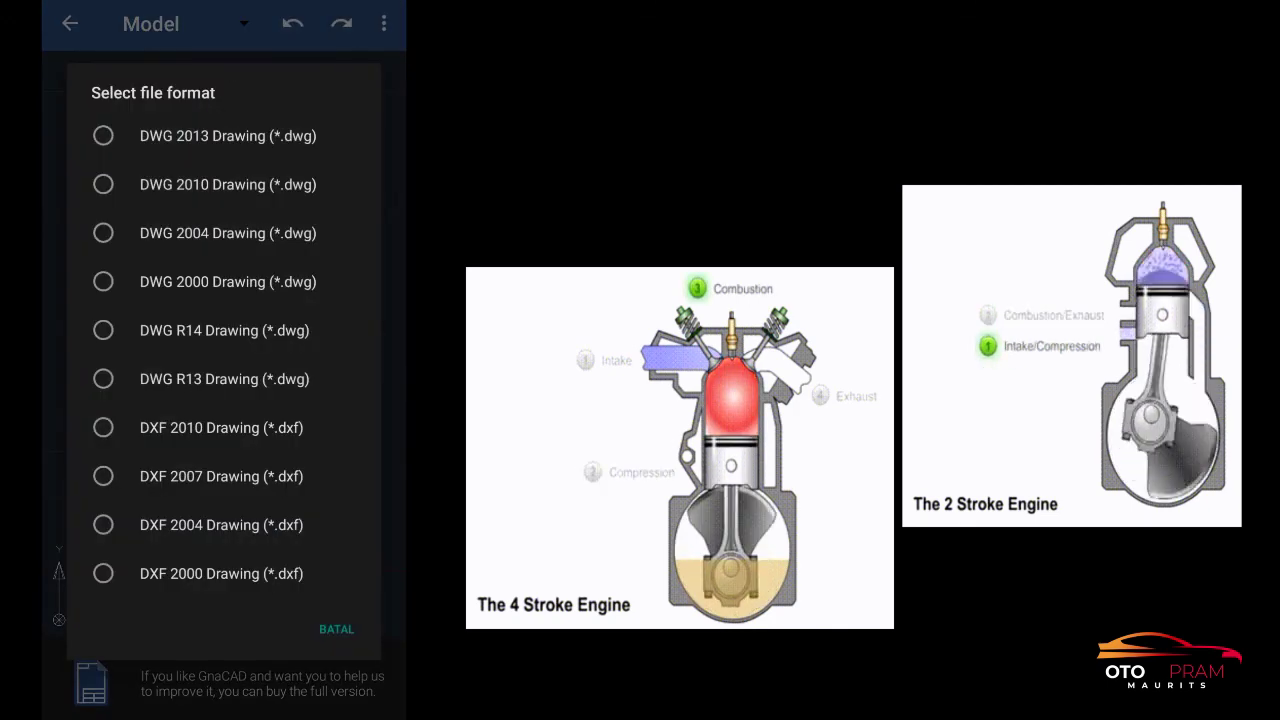
{"action": "left_click", "coordinate": [103, 135]}
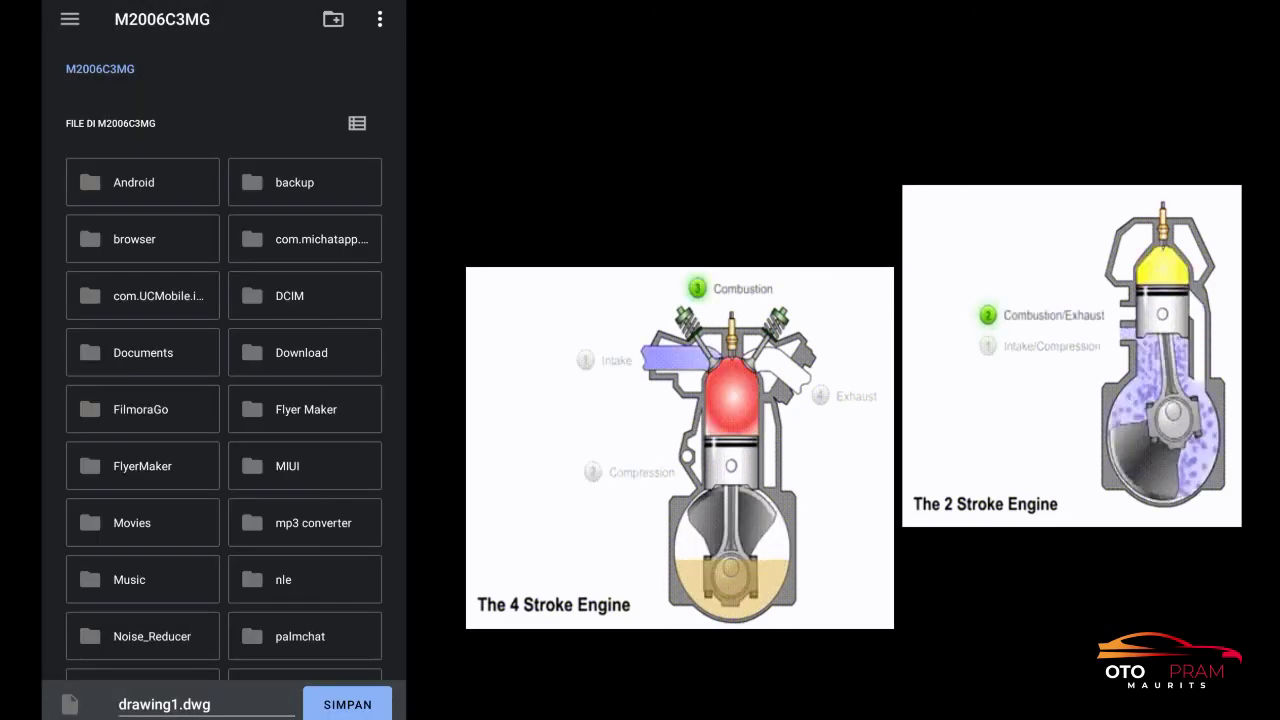
- Save the drawing as 'MENGGAMBAR TEKNIK PISTON 2D' in the technical drawing folder
{"action": "left_click_drag", "start_coordinate": [340, 551], "coordinate": [340, 320]}
{"action": "left_click", "coordinate": [140, 481]}
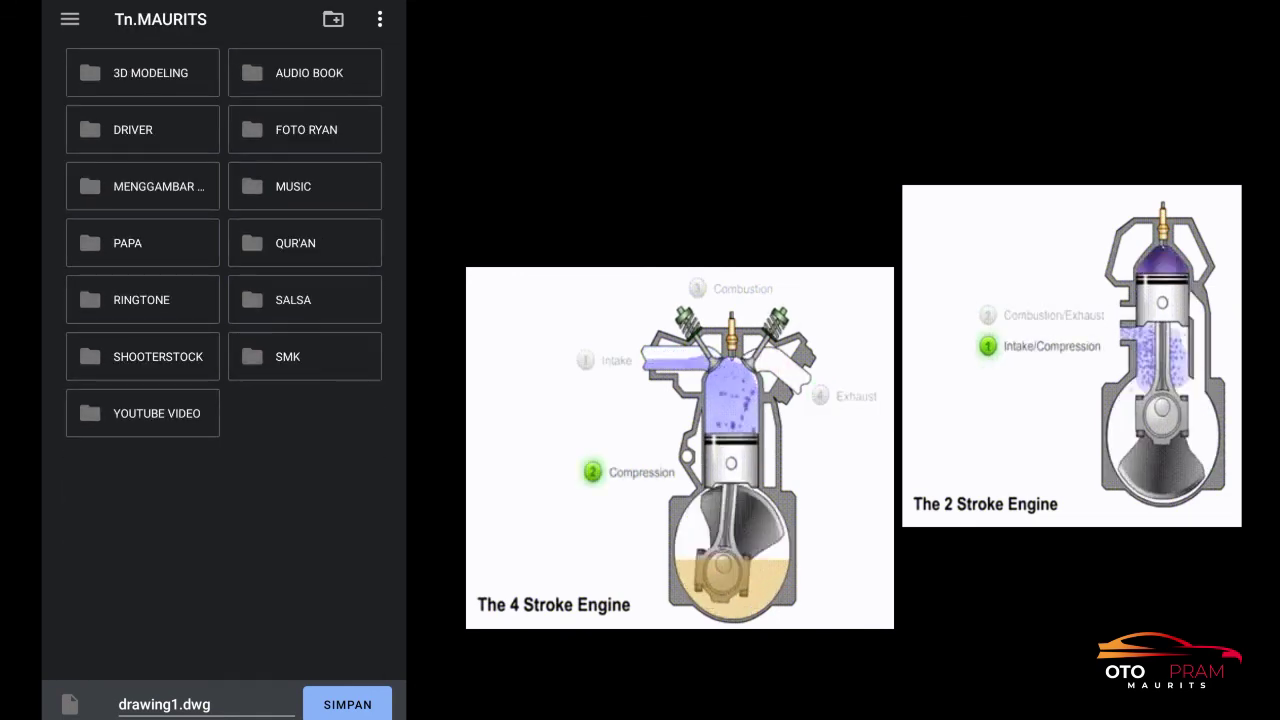
{"action": "left_click", "coordinate": [161, 185]}
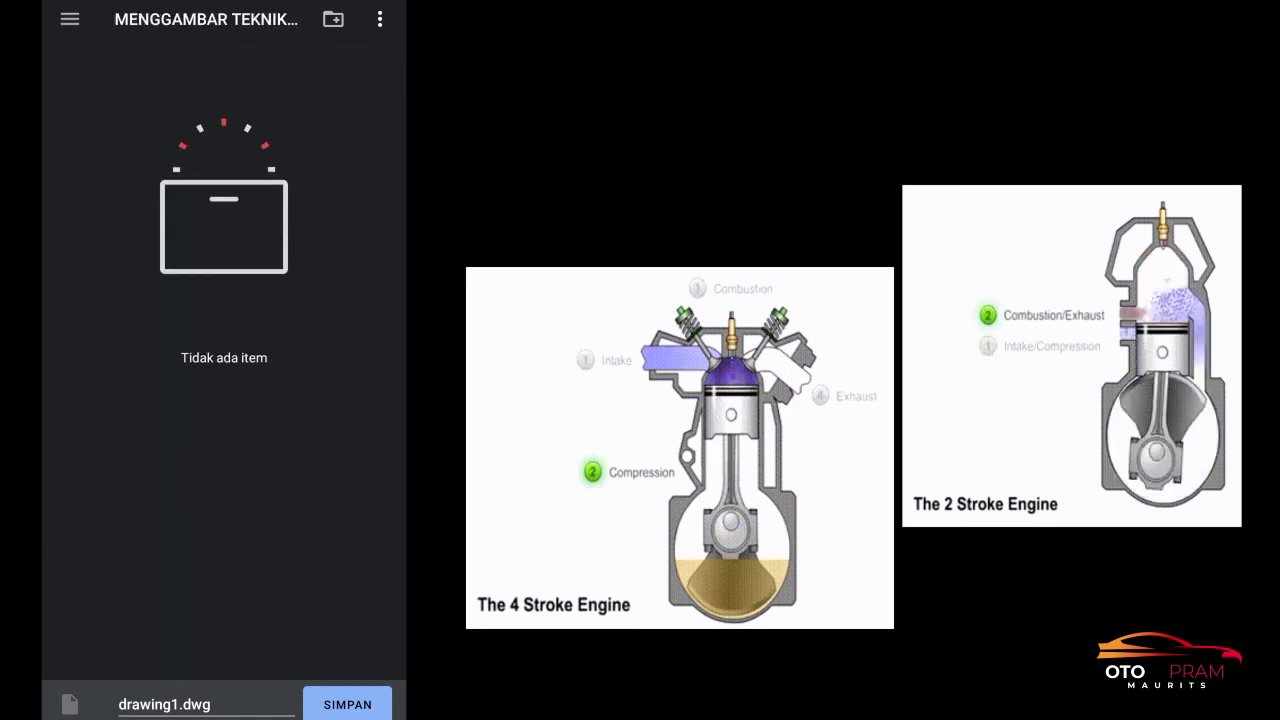
{"action": "left_click", "coordinate": [164, 704]}
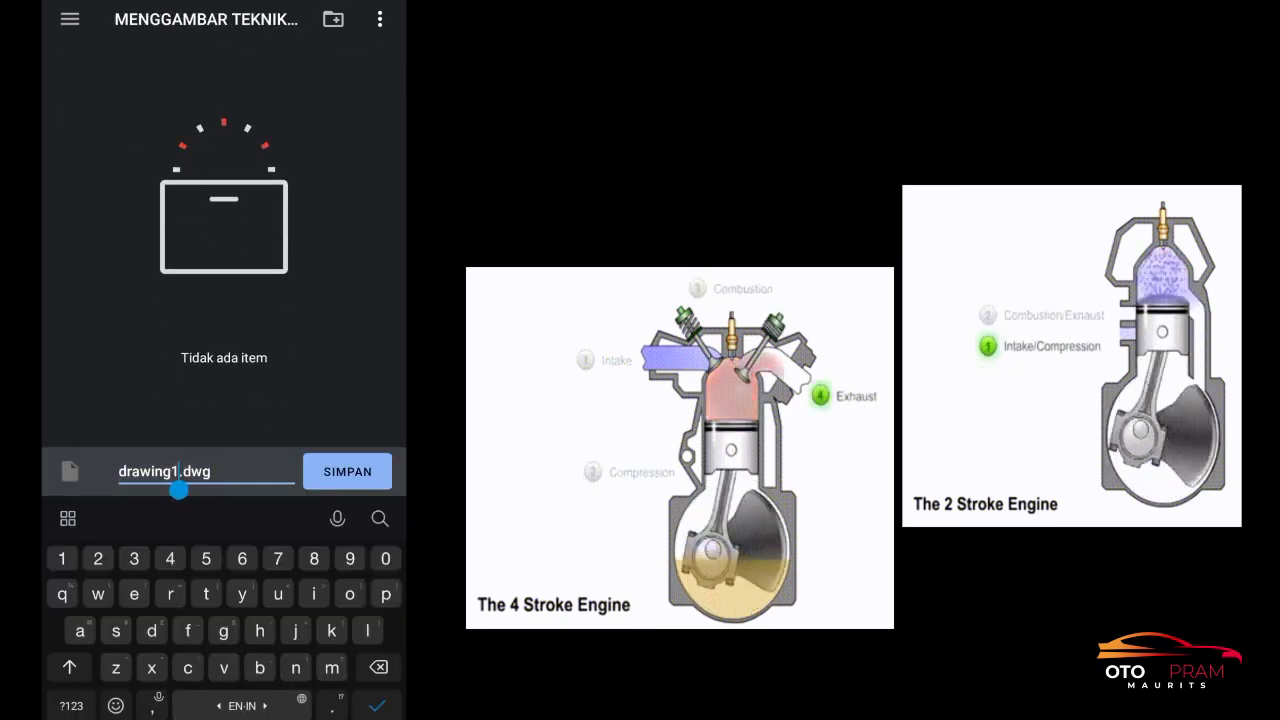
{"action": "key", "text": "BackSpace"}
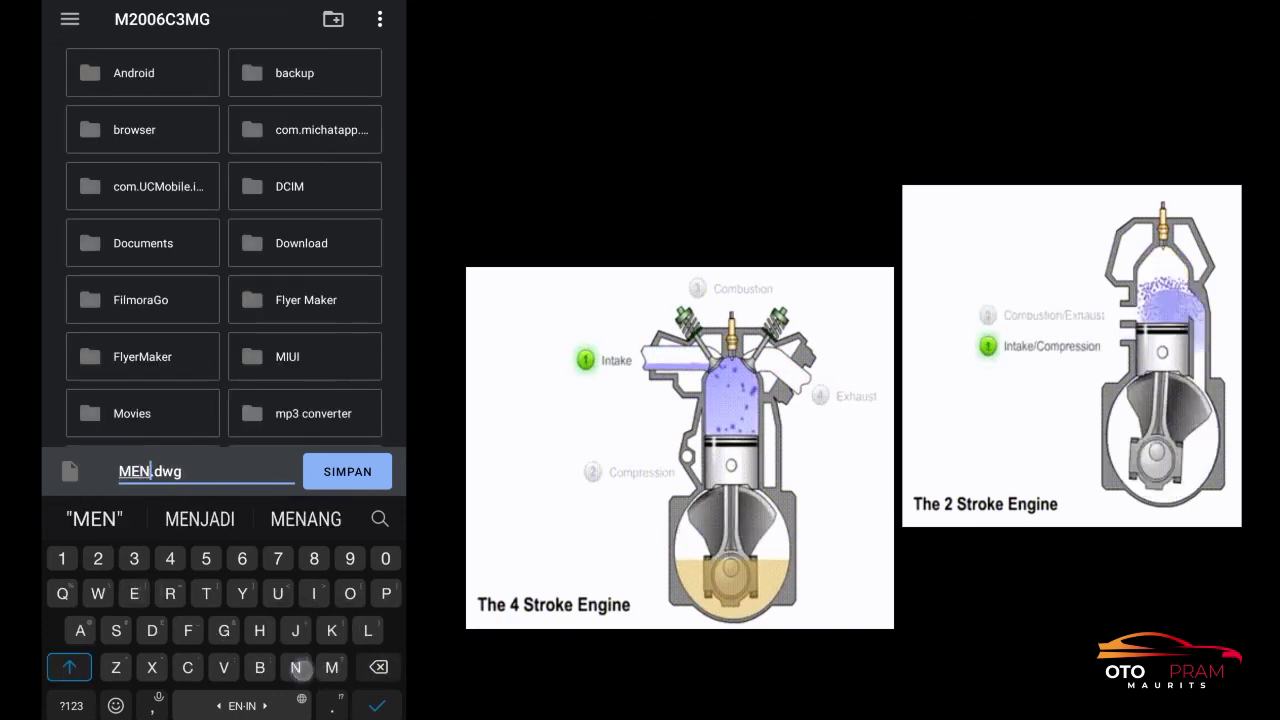
{"action": "type", "text": "GGAMBAR TEKNIK"}
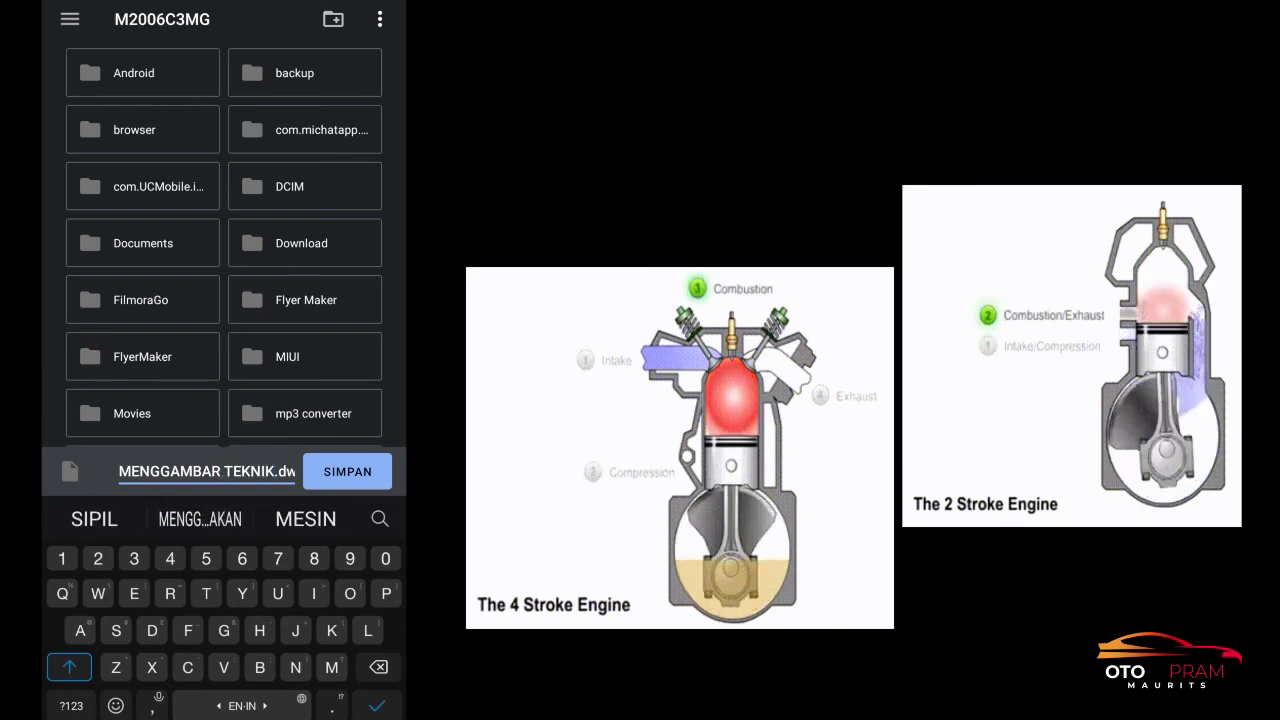
{"action": "type", "text": "I"}
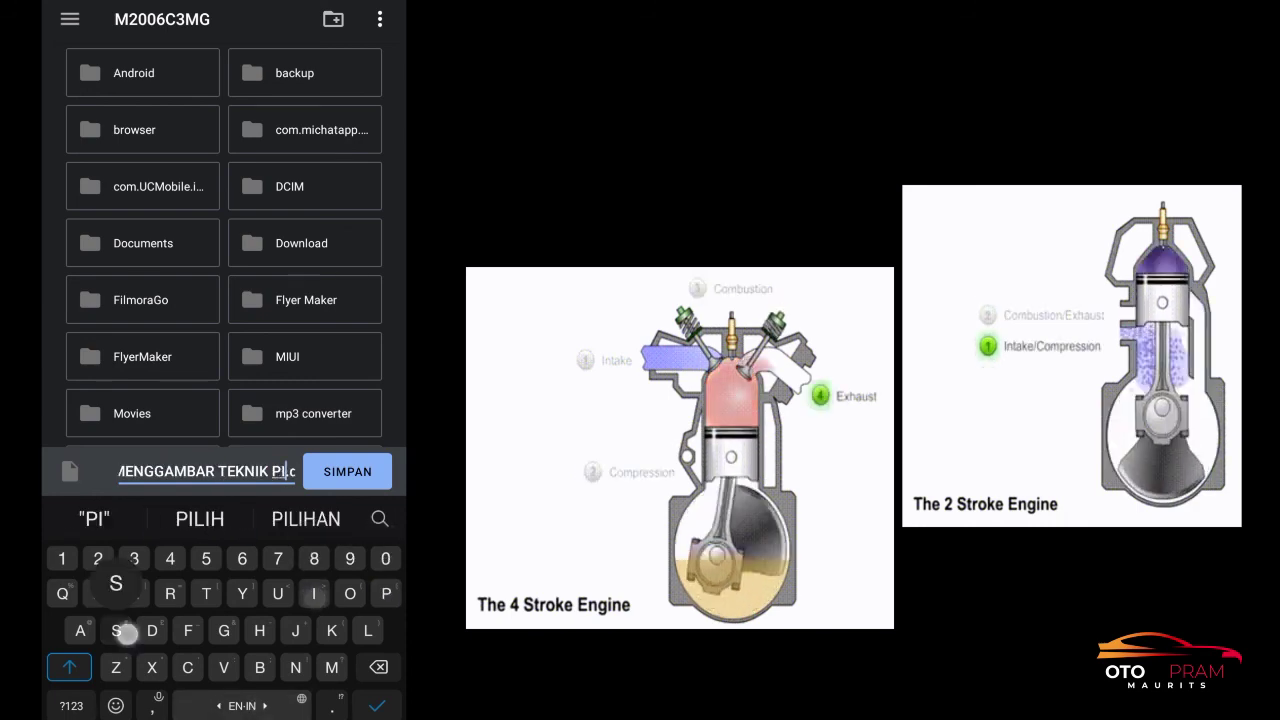
{"action": "type", "text": "STON 2"}
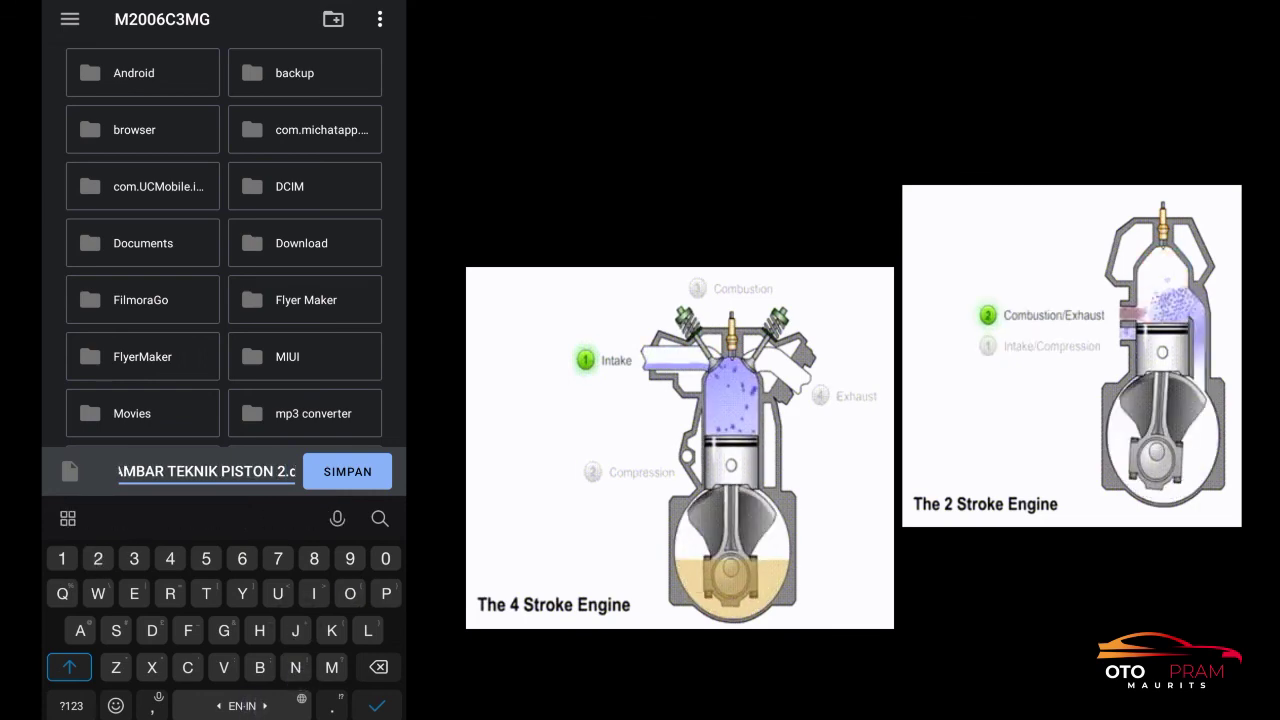
{"action": "type", "text": "D"}
{"action": "left_click", "coordinate": [353, 473]}
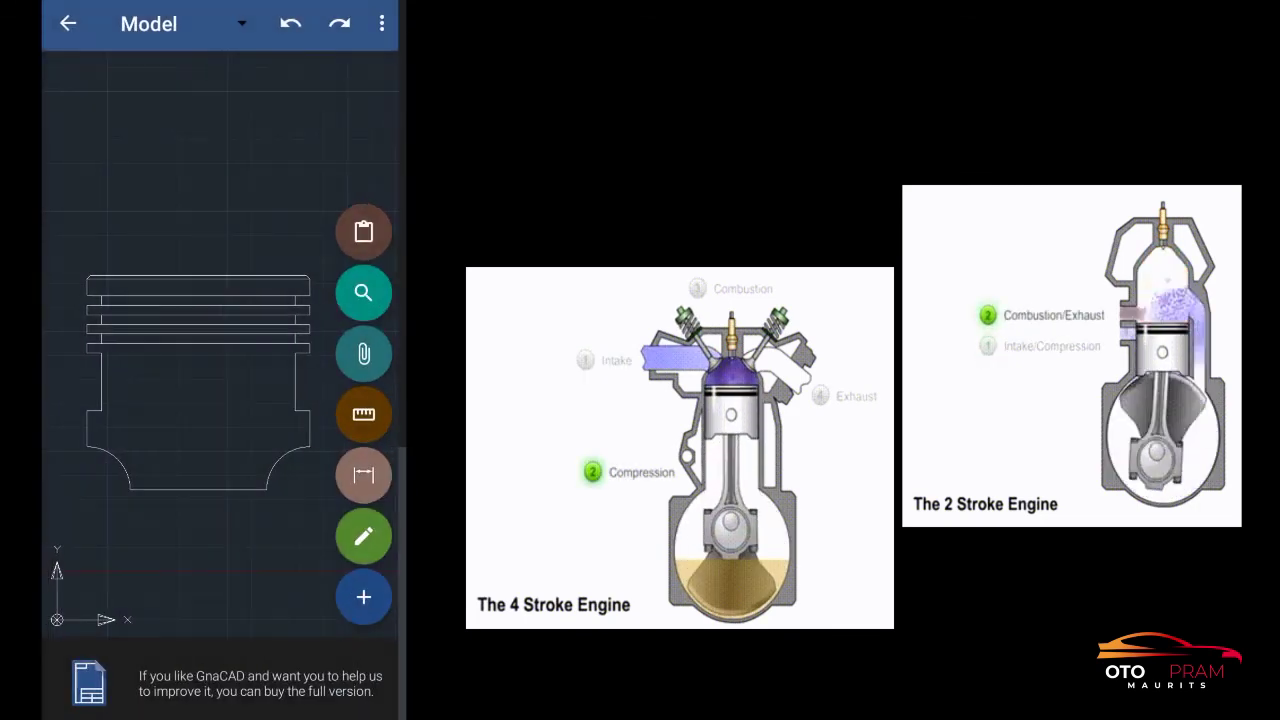
- Exit the piston drawing and choose NO to discard further changes
{"action": "scroll", "coordinate": [224, 448], "scroll_direction": "up", "scroll_amount": 3}
{"action": "scroll", "coordinate": [224, 448], "scroll_direction": "down", "scroll_amount": 2}
{"action": "scroll", "coordinate": [224, 448], "scroll_direction": "up", "scroll_amount": 3}
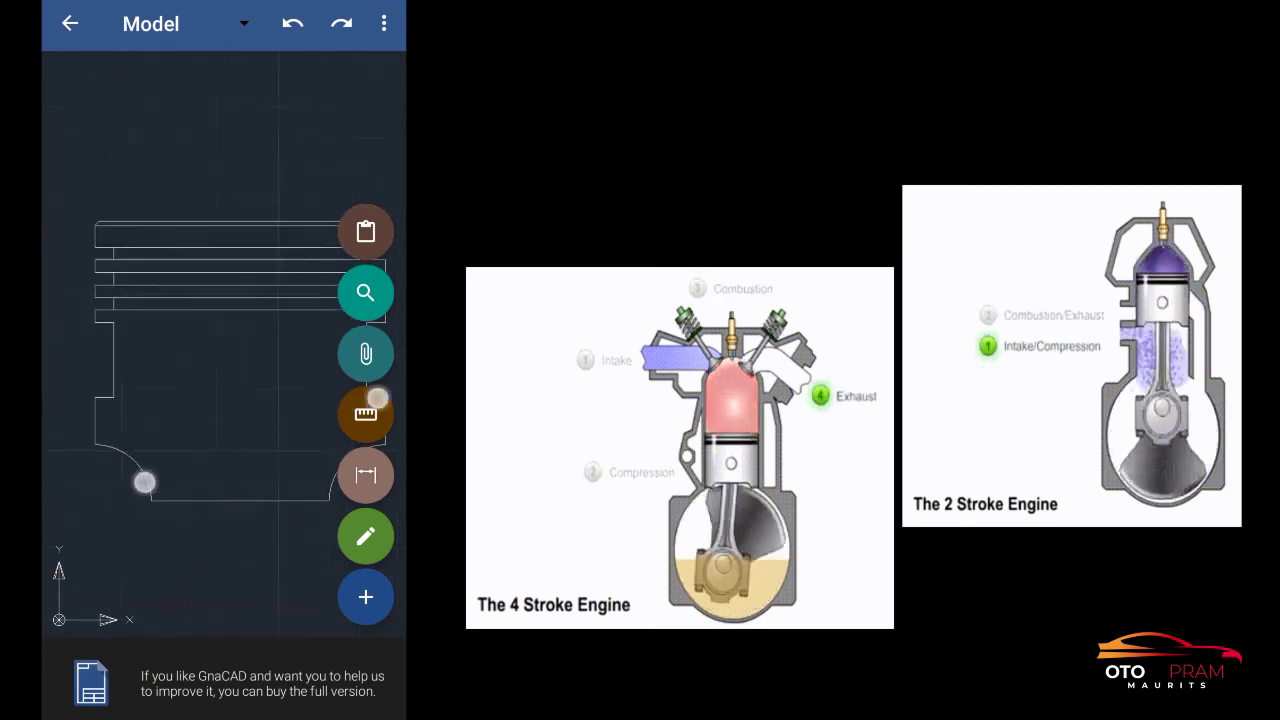
{"action": "scroll", "coordinate": [234, 459], "scroll_direction": "down", "scroll_amount": 3}
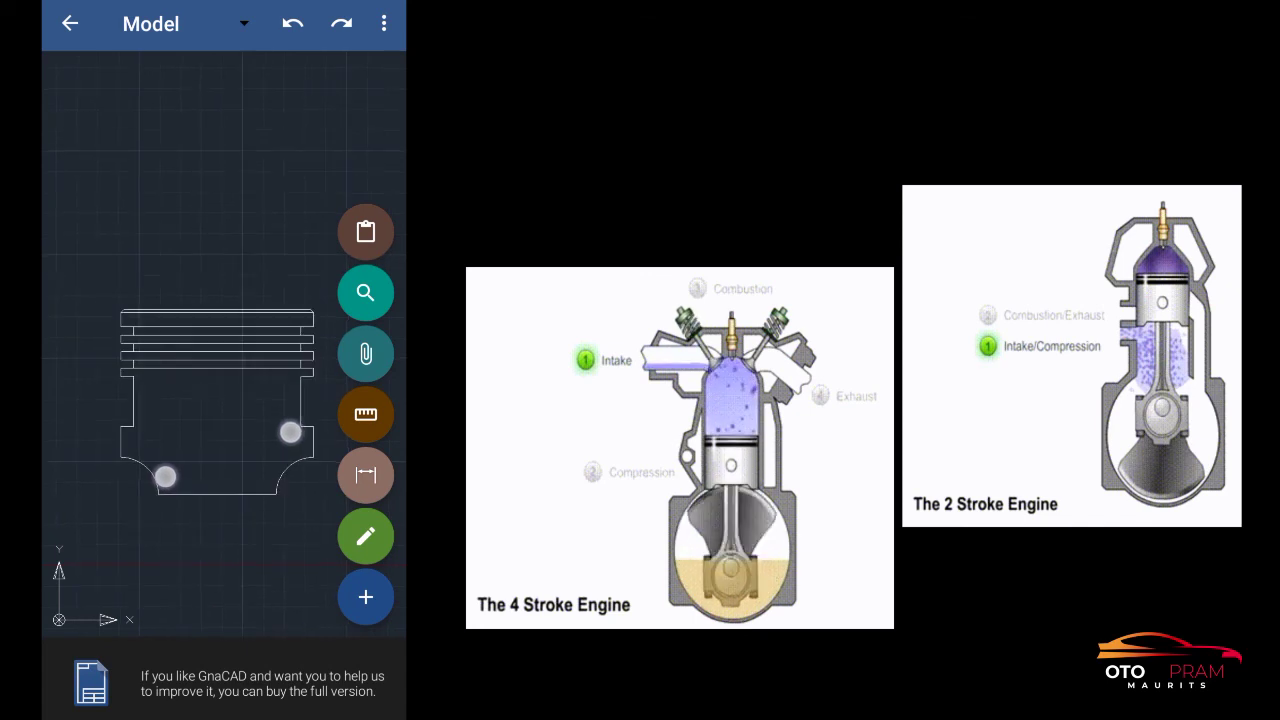
{"action": "mouse_move", "coordinate": [289, 420]}
{"action": "left_mouse_down"}
{"action": "mouse_move", "coordinate": [298, 368]}
{"action": "mouse_move", "coordinate": [309, 370]}
{"action": "left_mouse_up"}
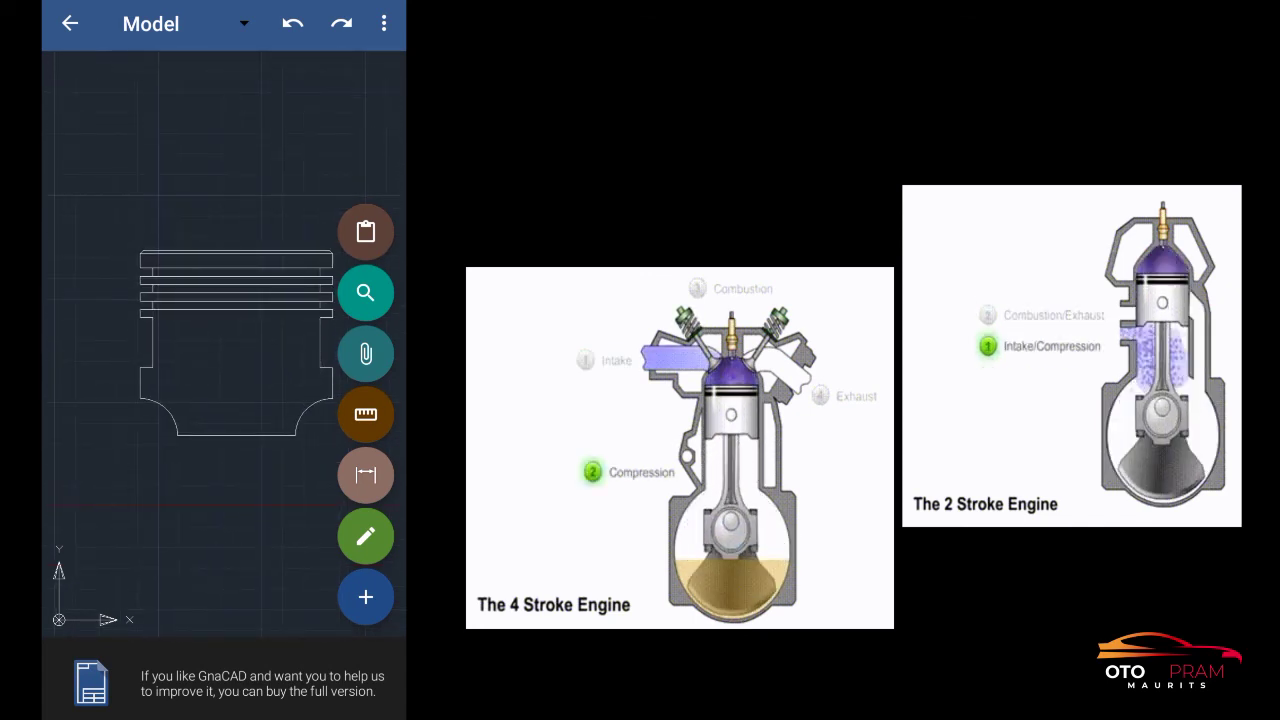
{"action": "key", "text": "Escape"}
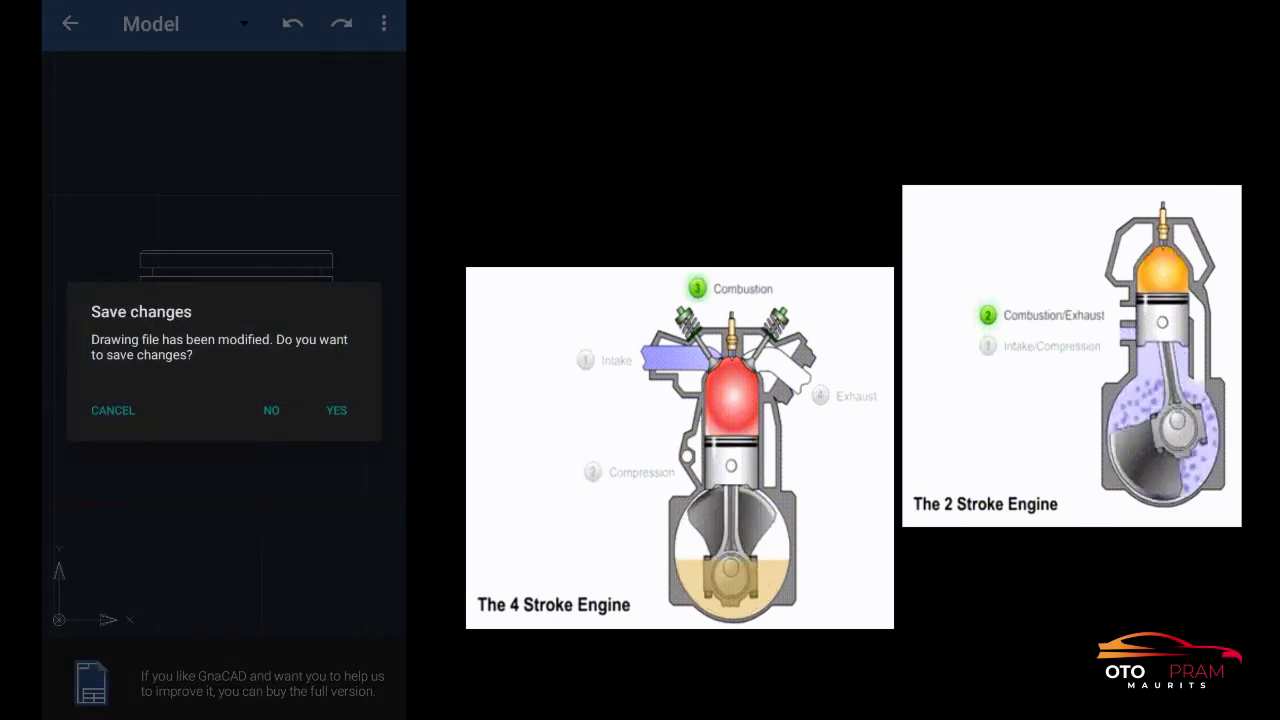
{"action": "left_click", "coordinate": [271, 410]}
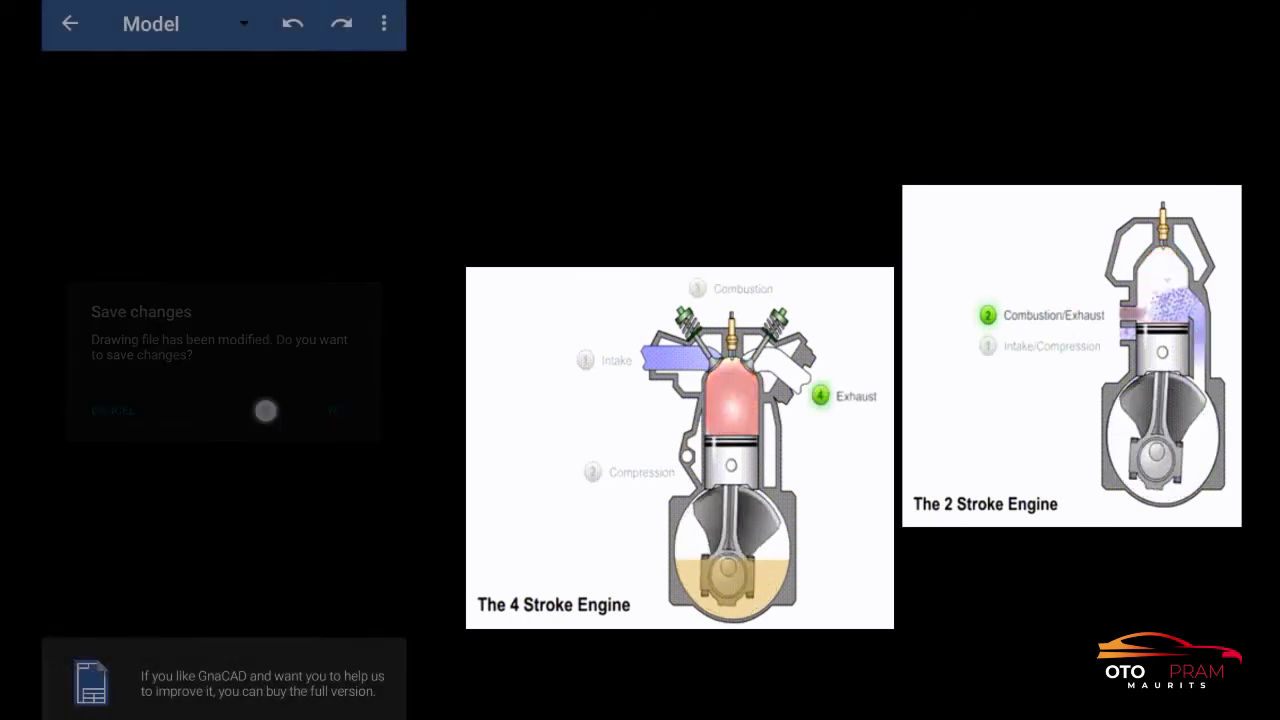